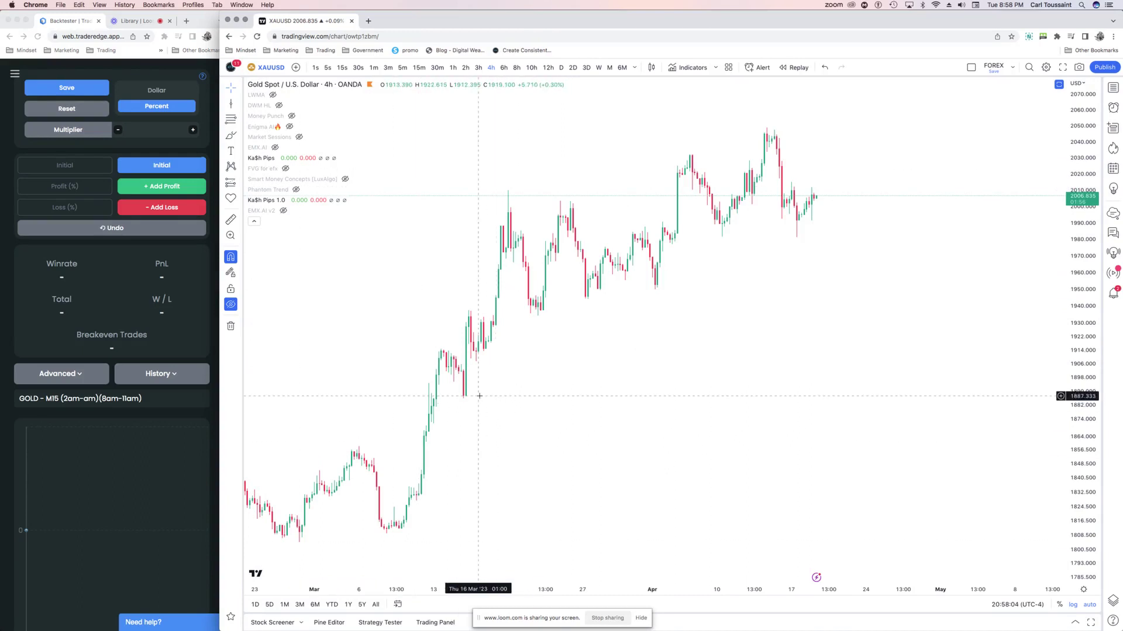
- Collapse the indicator legend on the 4-hour XAUUSD chart into its '12' toggle
{"action": "left_click", "coordinate": [253, 221]}
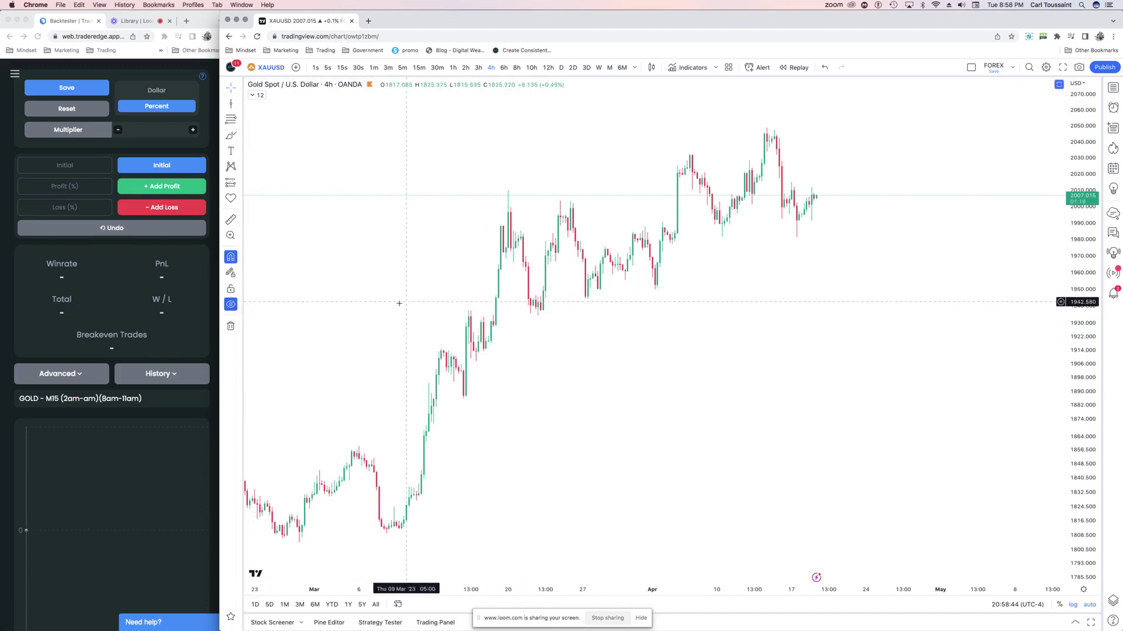
- Unhide all drawings so the shaded session bands and vertical lines reappear on the 4-hour chart
{"action": "left_click_drag", "start_coordinate": [390, 303], "coordinate": [589, 277]}
{"action": "scroll", "coordinate": [470, 319], "scroll_direction": "down", "scroll_amount": 4}
{"action": "scroll", "coordinate": [531, 302], "scroll_direction": "up", "scroll_amount": 6}
{"action": "scroll", "coordinate": [392, 318], "scroll_direction": "up", "scroll_amount": 1}
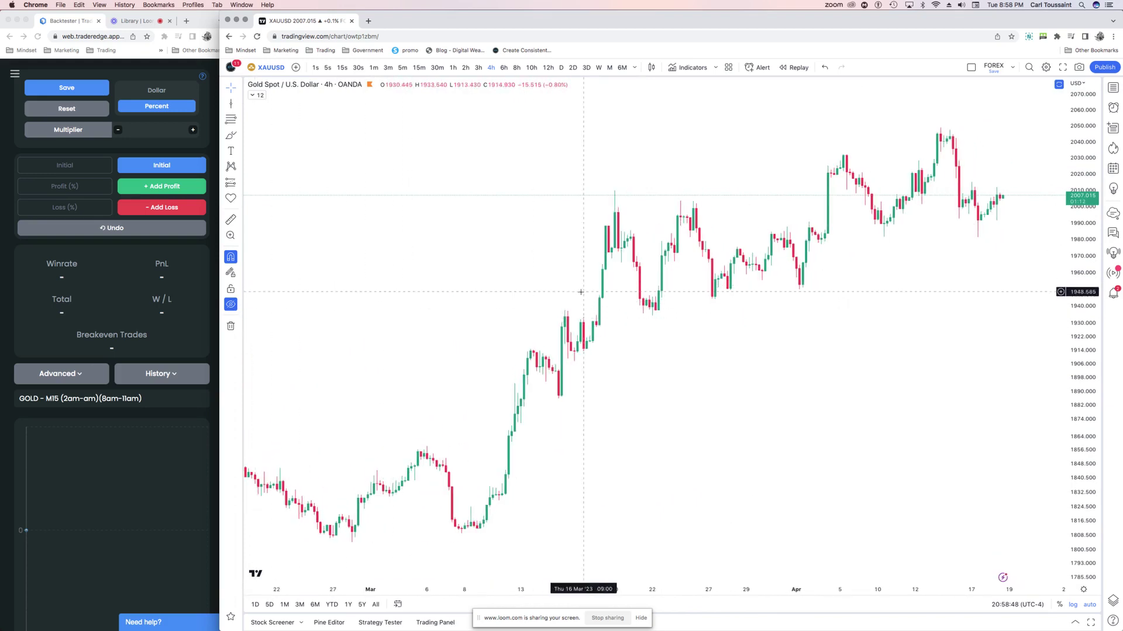
{"action": "scroll", "coordinate": [541, 300], "scroll_direction": "up", "scroll_amount": 3}
{"action": "scroll", "coordinate": [458, 283], "scroll_direction": "right", "scroll_amount": 5}
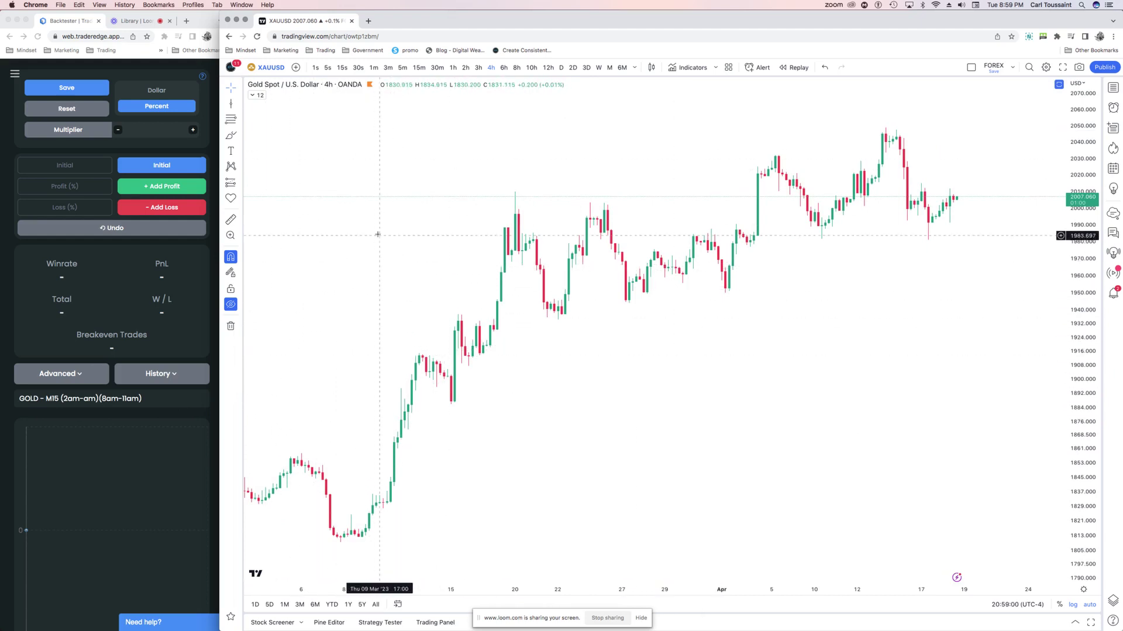
{"action": "left_click", "coordinate": [231, 304]}
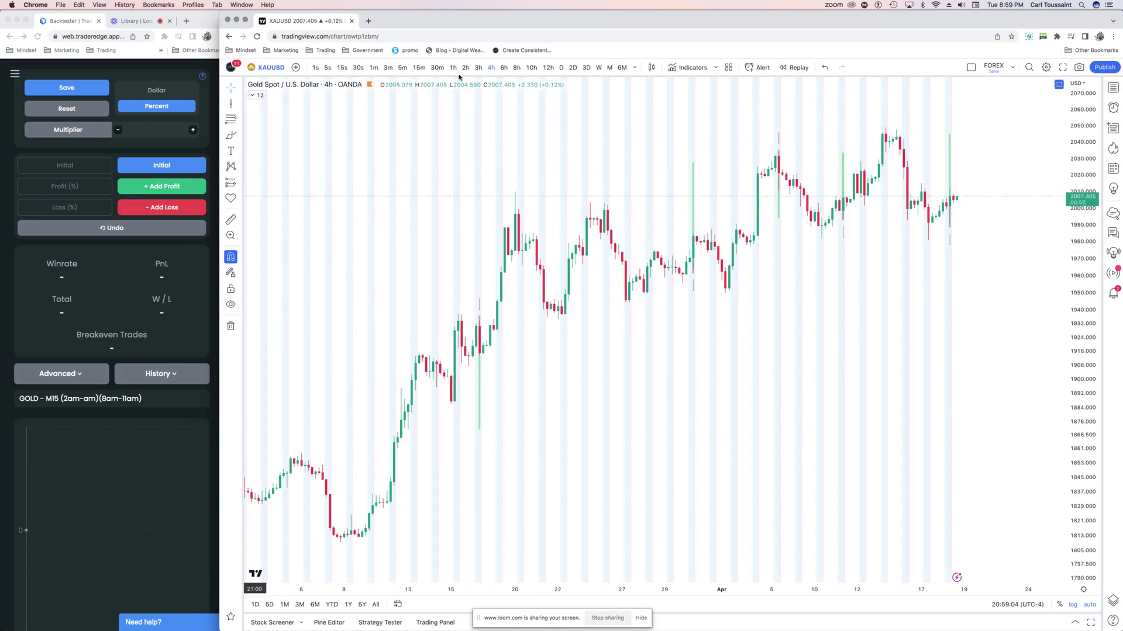
- Switch the gold chart to 15-minute candles and leave the EMX.AI v2 overlay hidden
{"action": "left_click", "coordinate": [418, 68]}
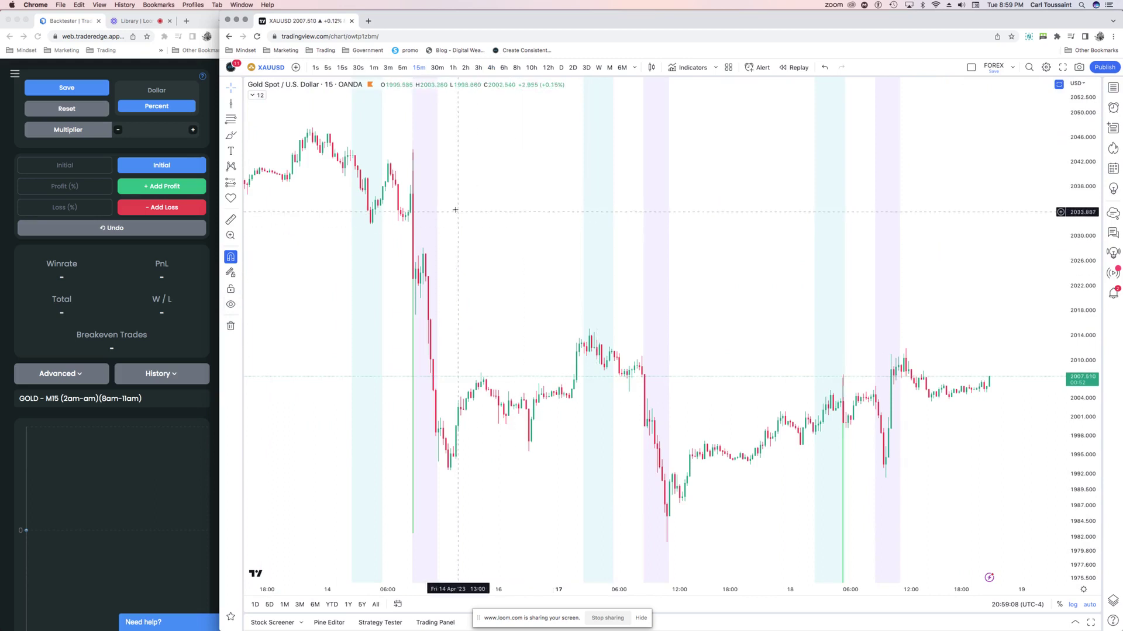
{"action": "left_click", "coordinate": [259, 95]}
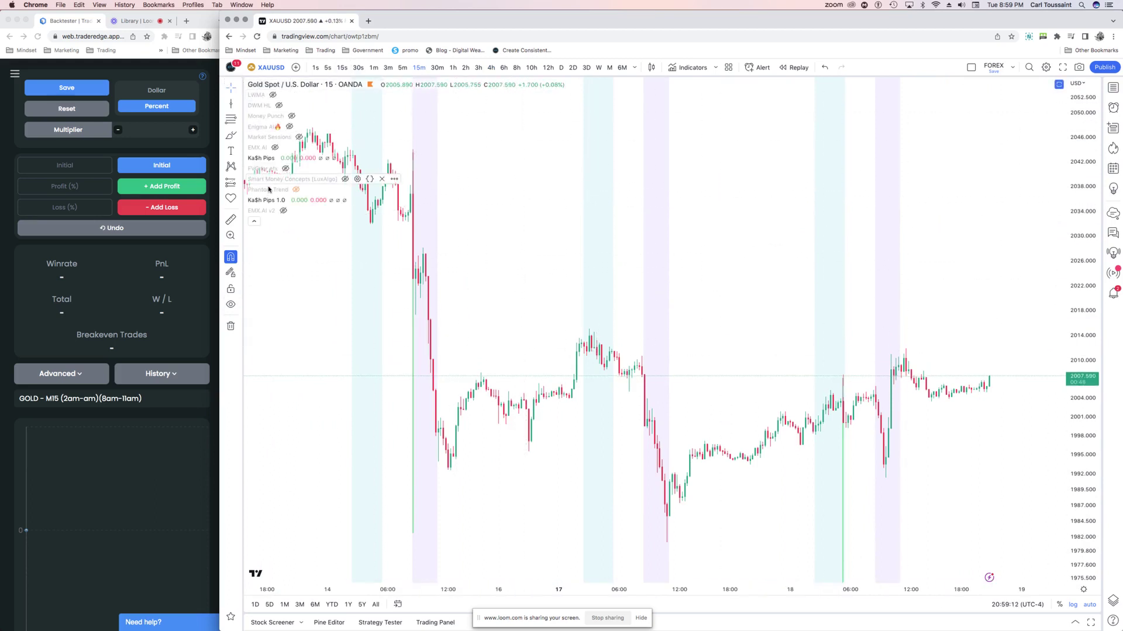
{"action": "left_click", "coordinate": [282, 211]}
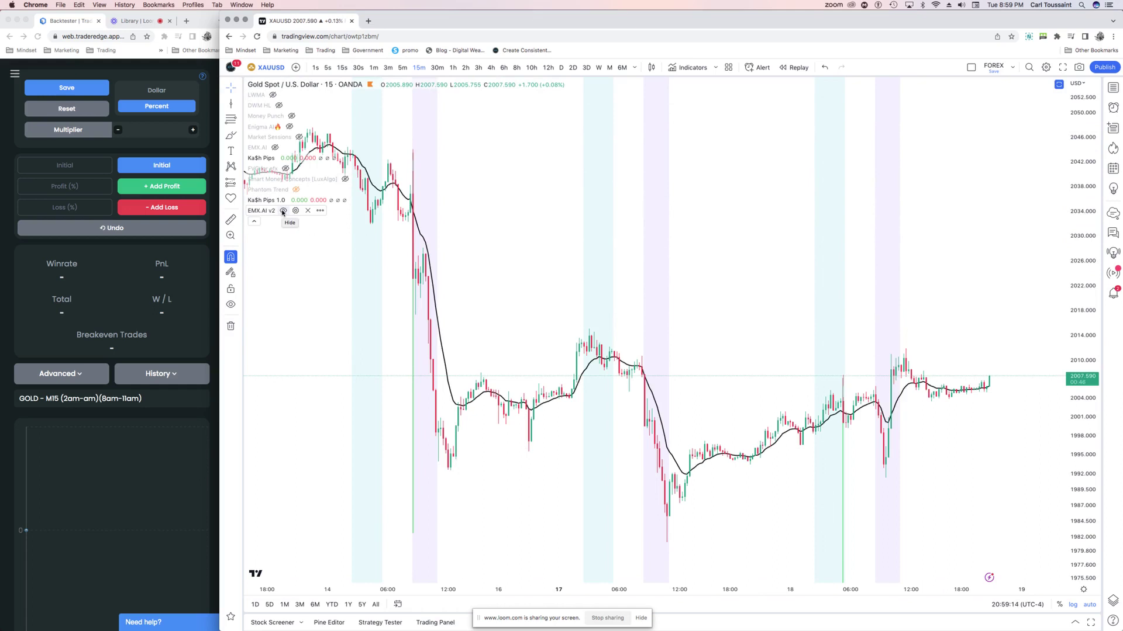
{"action": "left_click", "coordinate": [283, 211]}
{"action": "left_click", "coordinate": [283, 211]}
{"action": "left_click", "coordinate": [283, 211]}
{"action": "left_click", "coordinate": [283, 211]}
{"action": "left_click", "coordinate": [283, 211]}
{"action": "left_click", "coordinate": [283, 211]}
{"action": "left_click", "coordinate": [283, 211]}
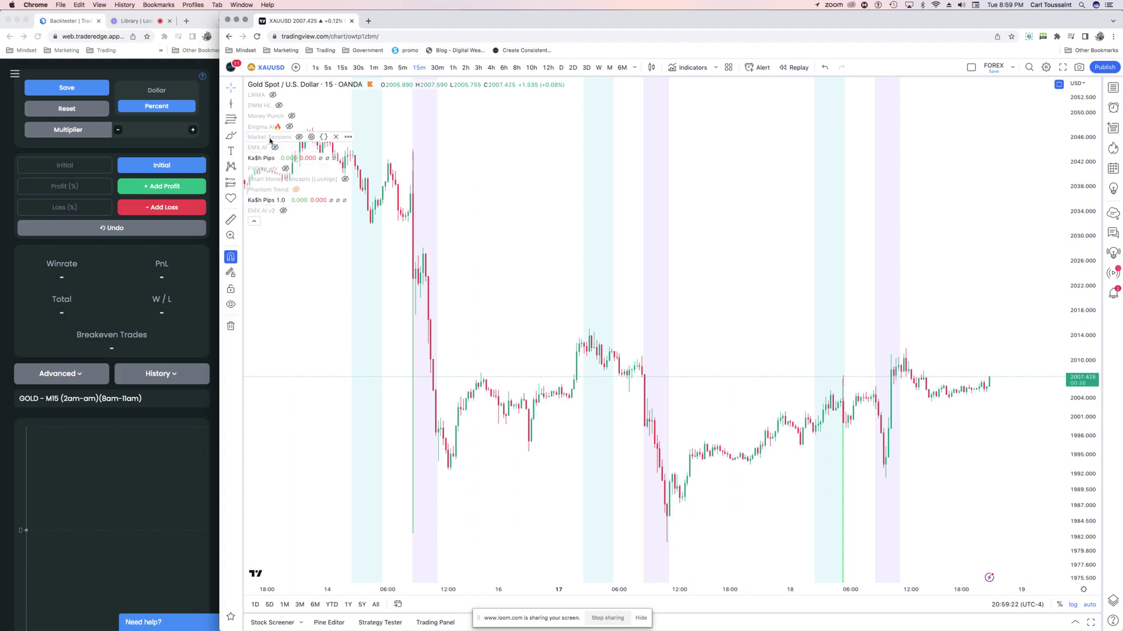
- Keep the Smart Money Concepts overlay hidden and collapse the indicator legend
{"action": "left_click", "coordinate": [346, 179]}
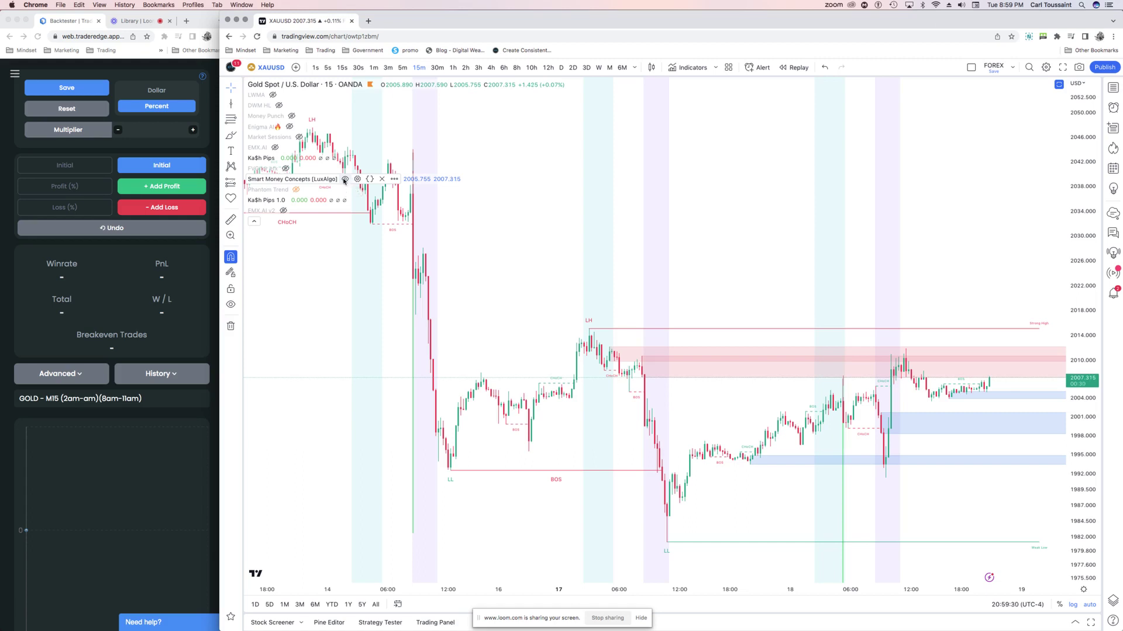
{"action": "left_click", "coordinate": [346, 179]}
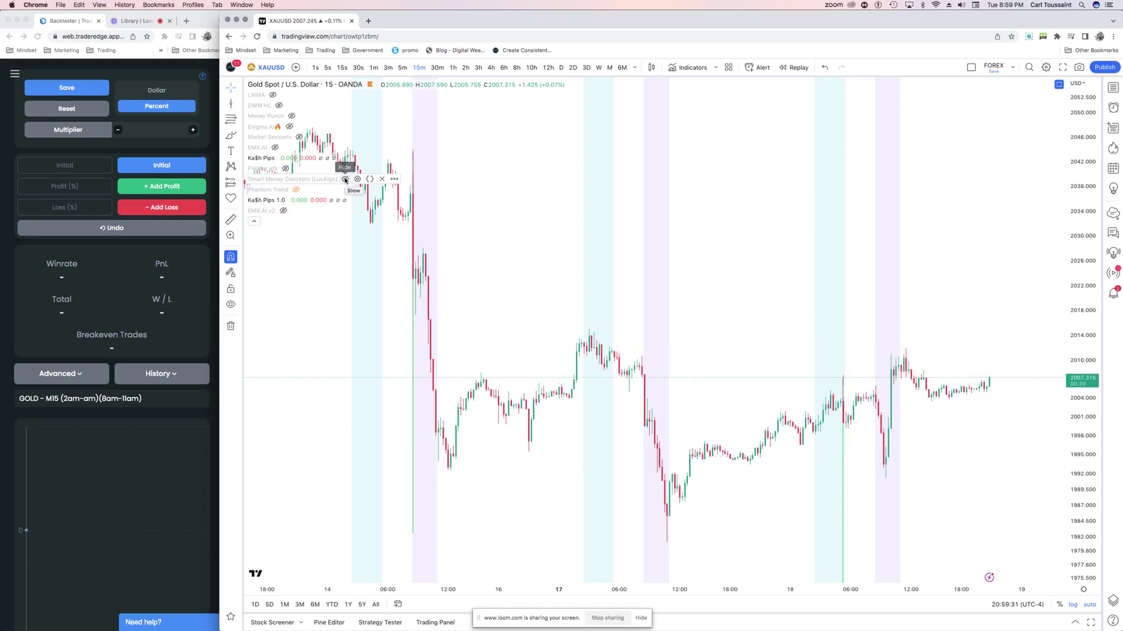
{"action": "left_click", "coordinate": [253, 222]}
{"action": "left_click_drag", "start_coordinate": [313, 200], "coordinate": [1058, 201]}
- Scroll the 15-minute chart back to the Wed 01 Mar '23 candles and stretch the price scale
{"action": "left_click_drag", "start_coordinate": [396, 251], "coordinate": [521, 239]}
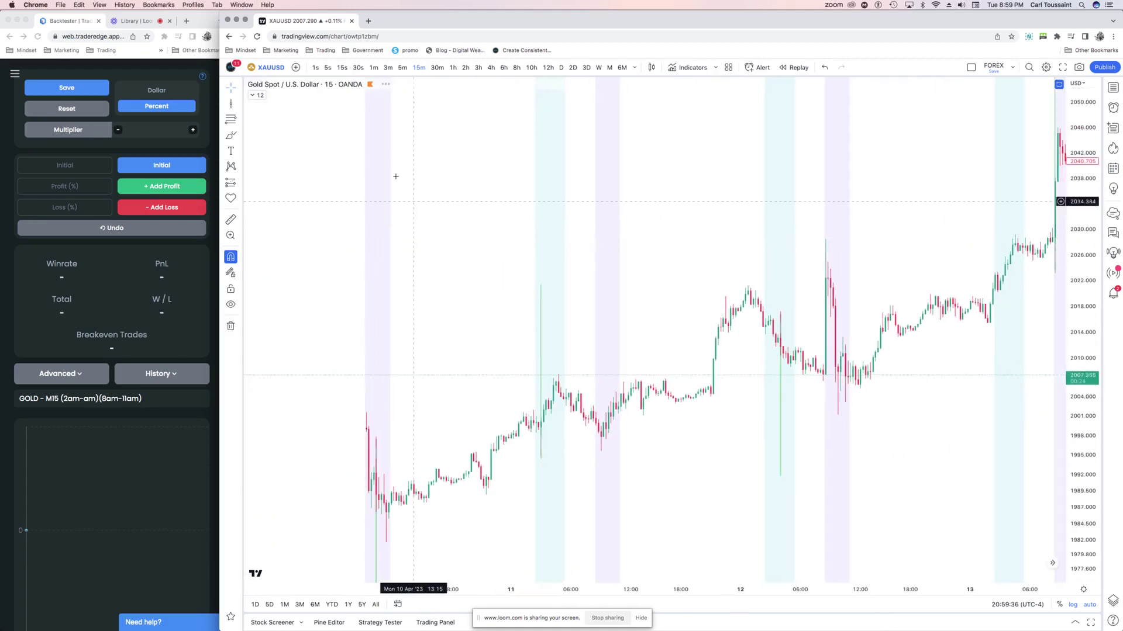
{"action": "scroll", "coordinate": [661, 251], "scroll_direction": "left", "scroll_amount": 10}
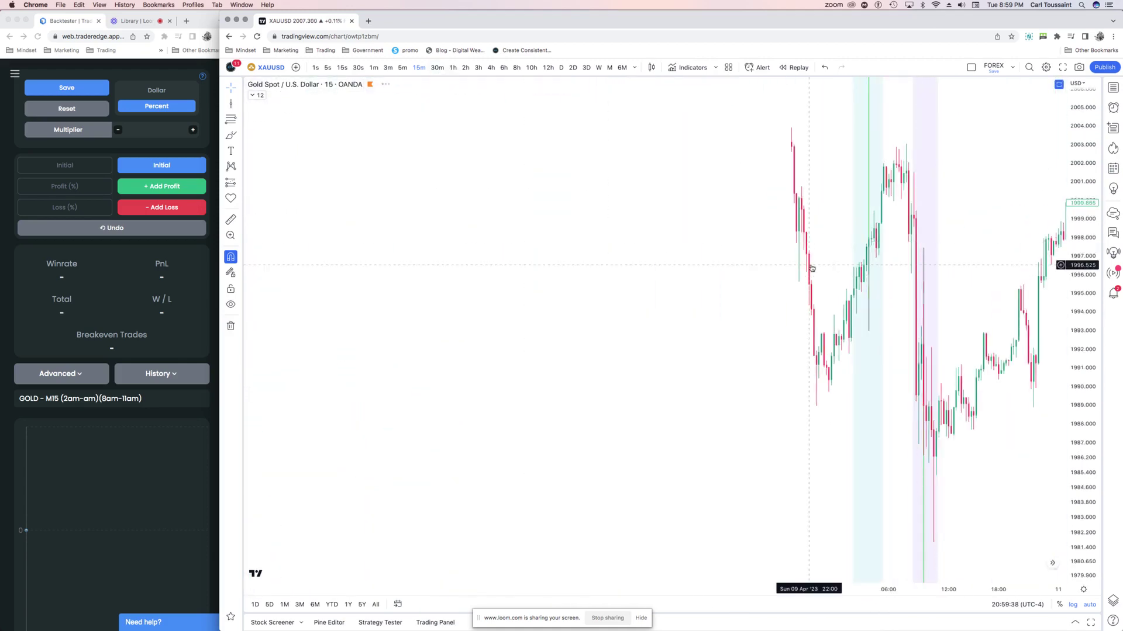
{"action": "scroll", "coordinate": [354, 327], "scroll_direction": "left", "scroll_amount": 10}
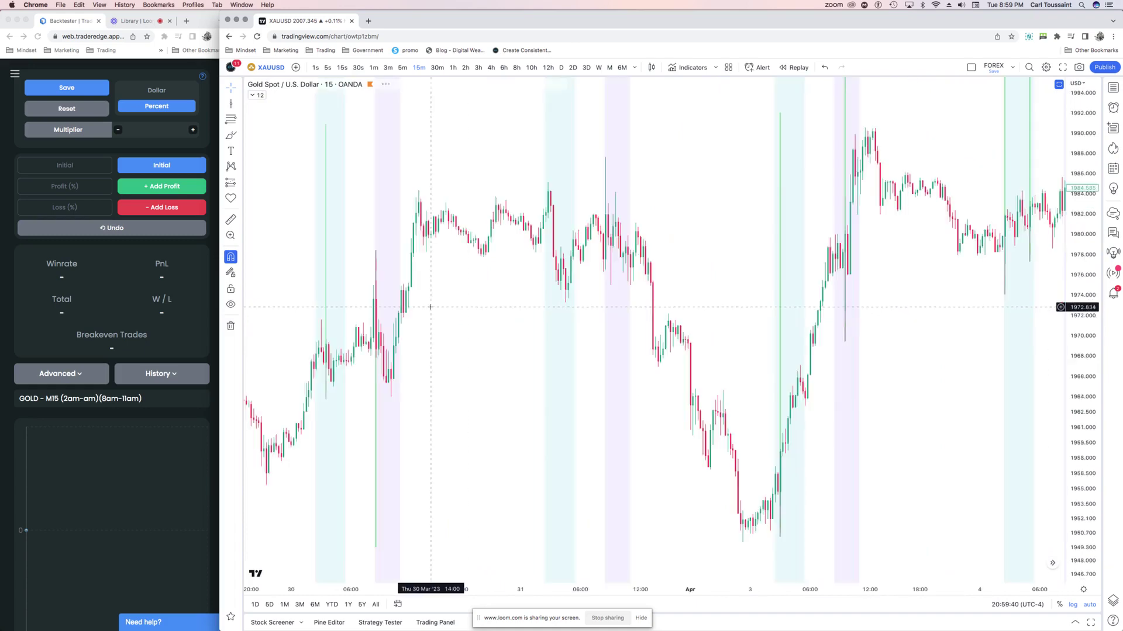
{"action": "scroll", "coordinate": [414, 325], "scroll_direction": "left", "scroll_amount": 15}
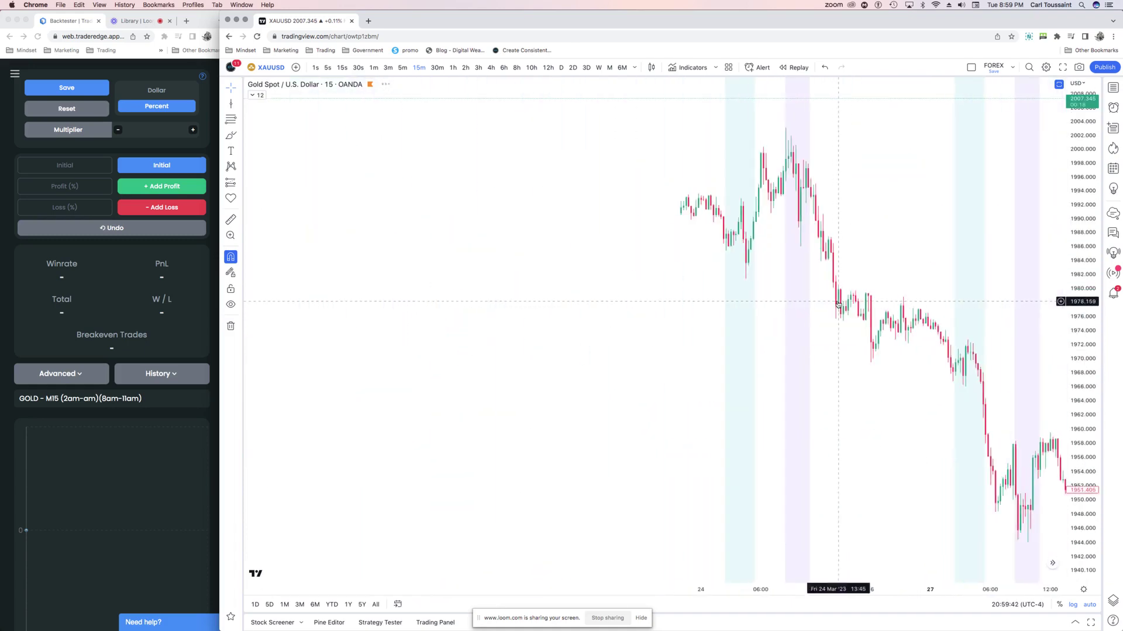
{"action": "scroll", "coordinate": [389, 320], "scroll_direction": "left", "scroll_amount": 15}
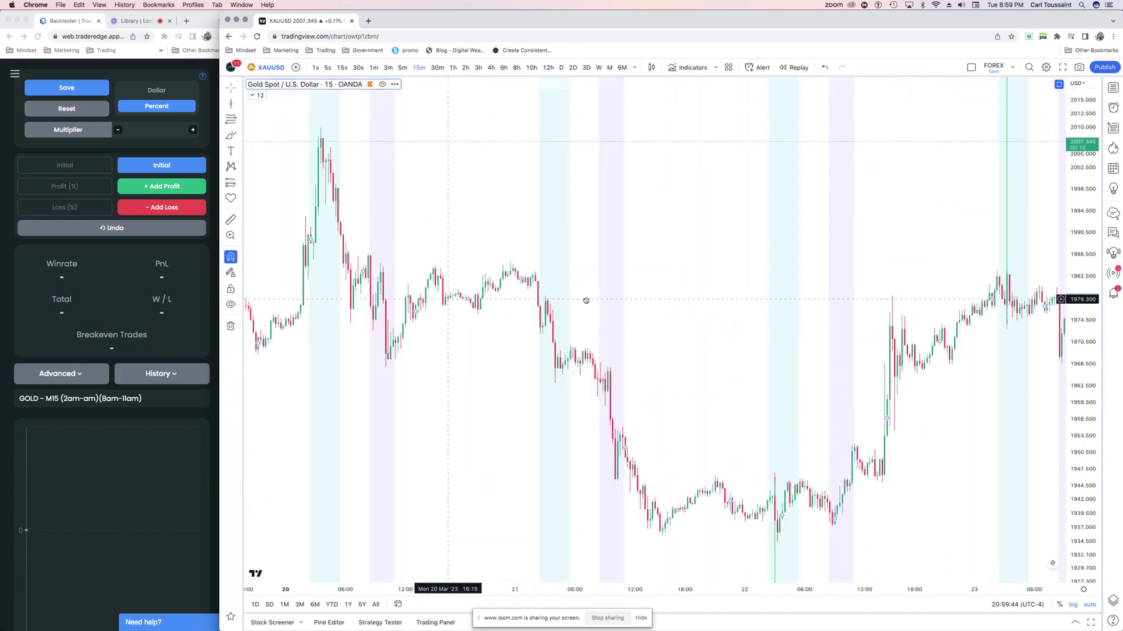
{"action": "scroll", "coordinate": [453, 318], "scroll_direction": "left", "scroll_amount": 15}
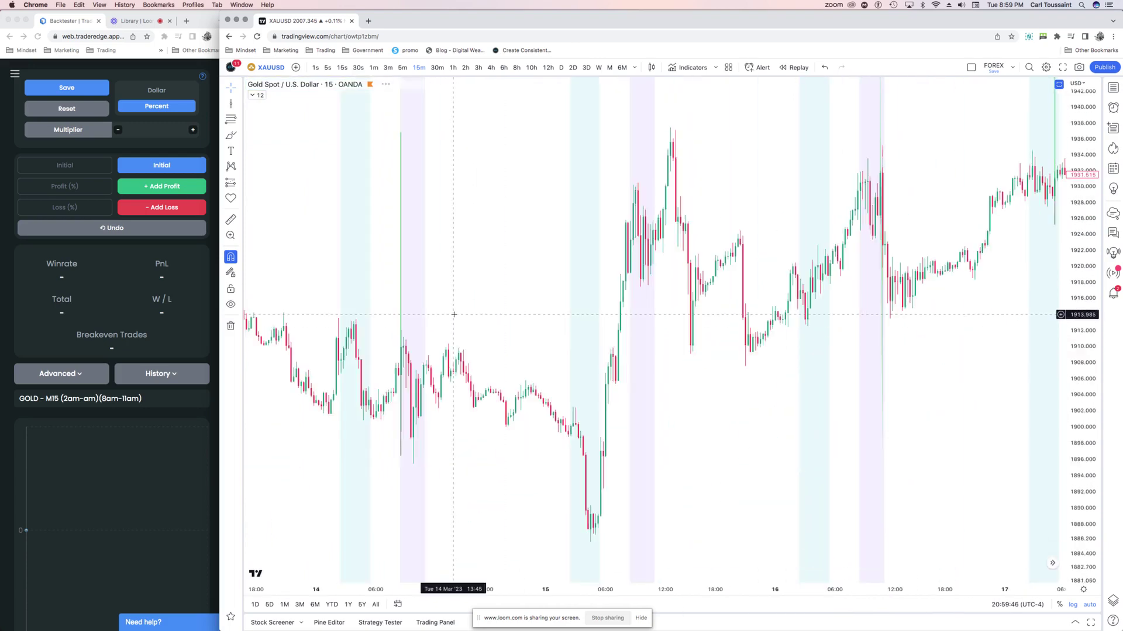
{"action": "scroll", "coordinate": [757, 316], "scroll_direction": "left", "scroll_amount": 15}
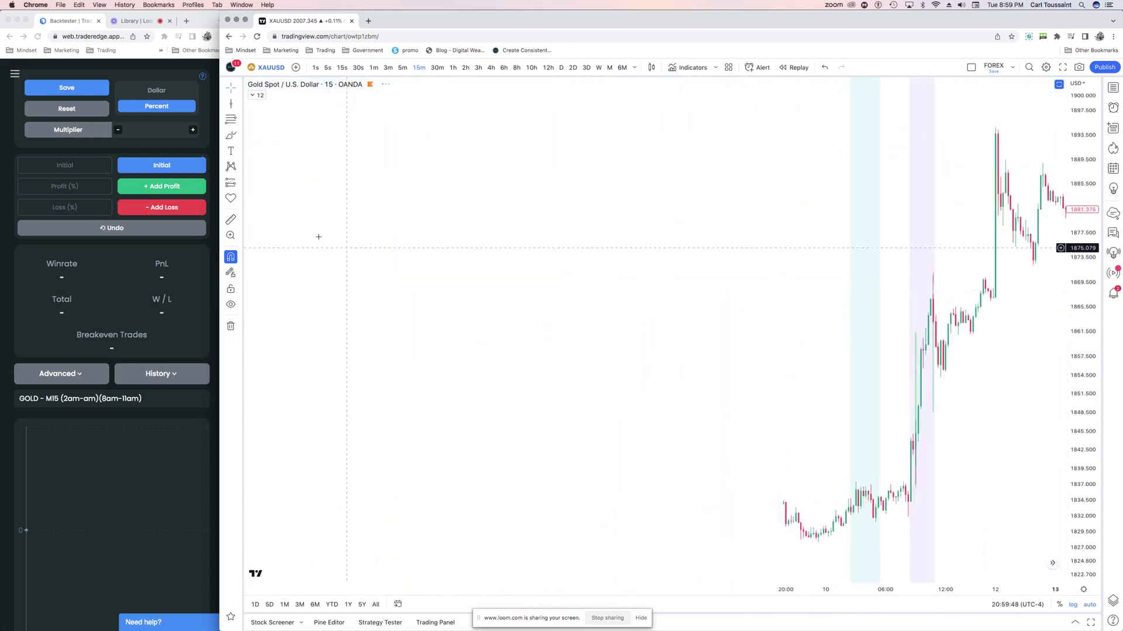
{"action": "scroll", "coordinate": [322, 275], "scroll_direction": "left", "scroll_amount": 15}
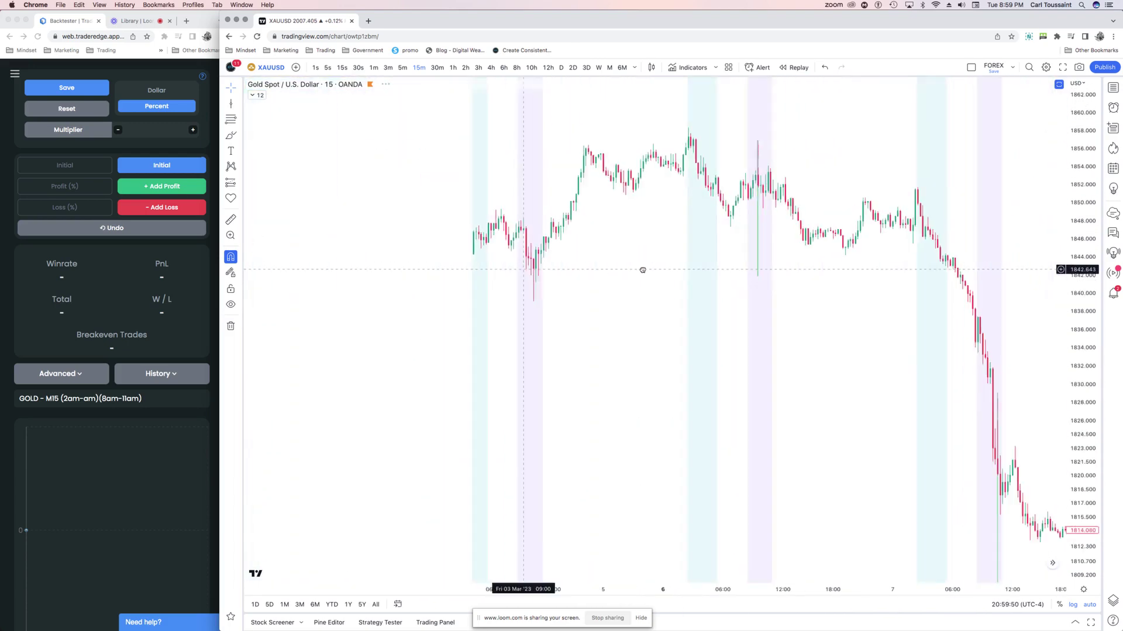
{"action": "scroll", "coordinate": [646, 270], "scroll_direction": "left", "scroll_amount": 15}
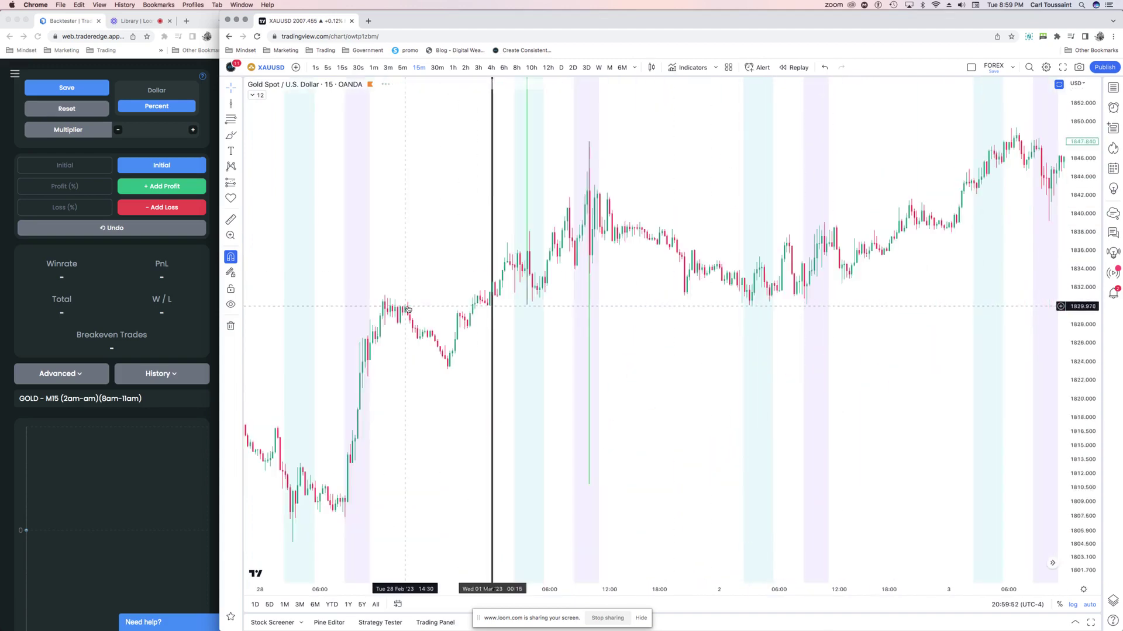
{"action": "scroll", "coordinate": [769, 283], "scroll_direction": "left", "scroll_amount": 10}
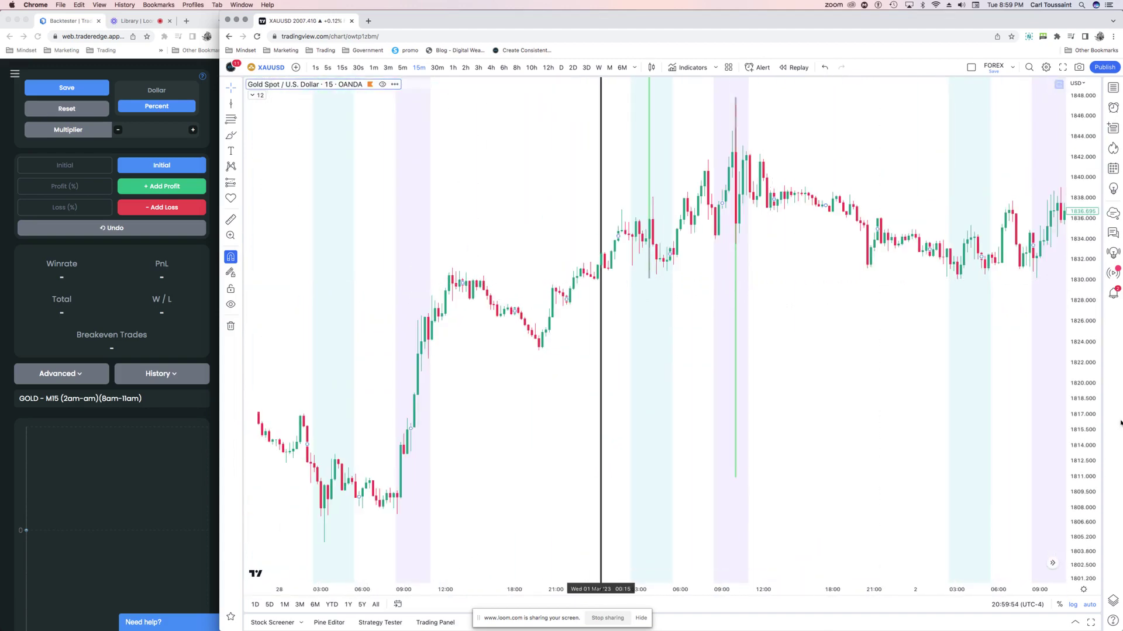
{"action": "left_click_drag", "start_coordinate": [1083, 147], "coordinate": [1082, 281]}
{"action": "scroll", "coordinate": [935, 266], "scroll_direction": "up", "scroll_amount": 3}
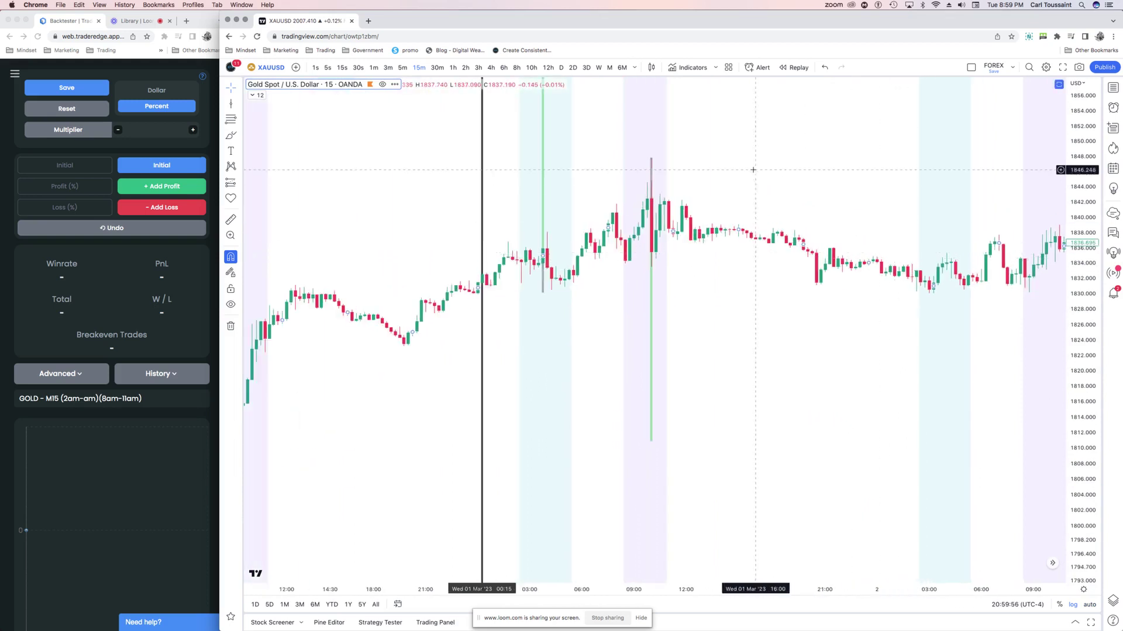
{"action": "left_click_drag", "start_coordinate": [752, 171], "coordinate": [676, 247]}
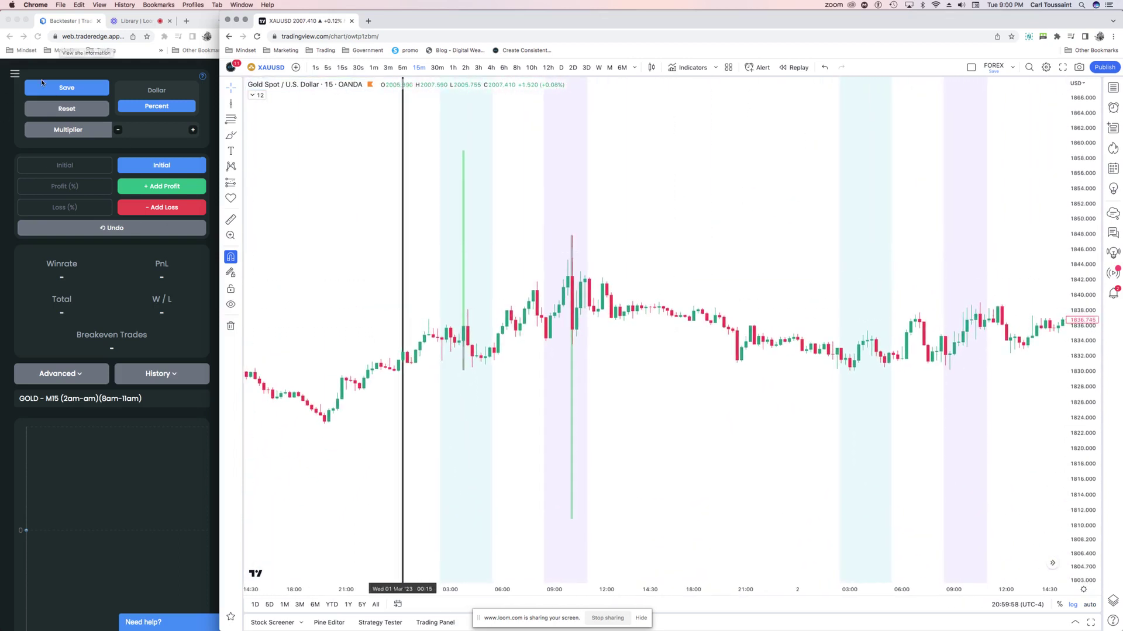
- Fill in Initial 100000, Profit (%) .25 and Loss (%) .25 in the TraderEdge Backtester
{"action": "left_click", "coordinate": [15, 73]}
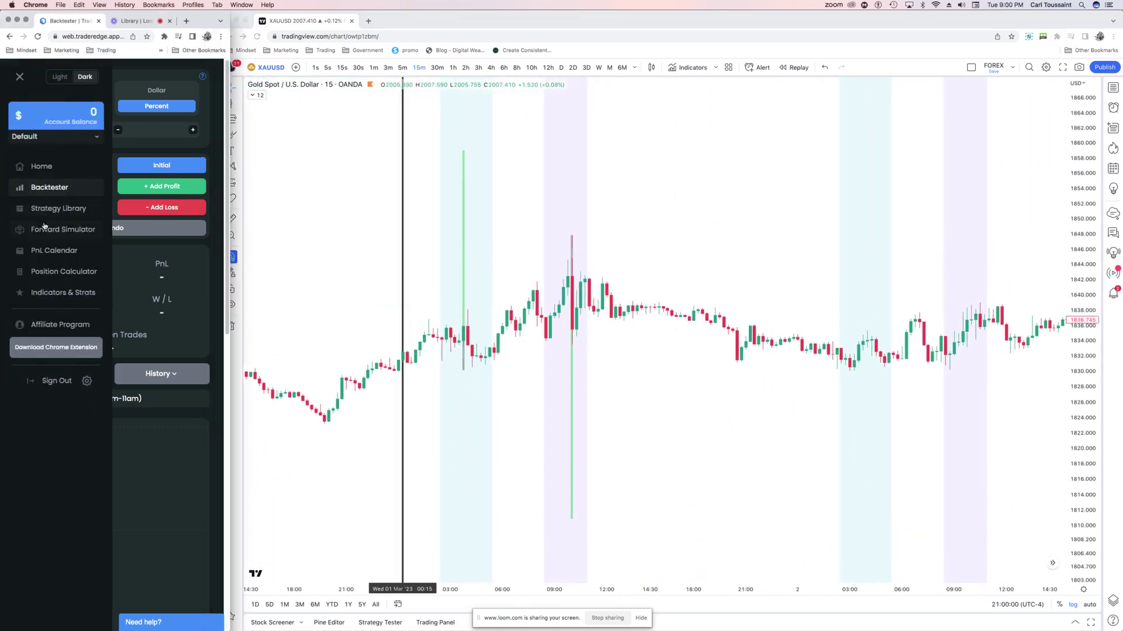
{"action": "left_click", "coordinate": [20, 78]}
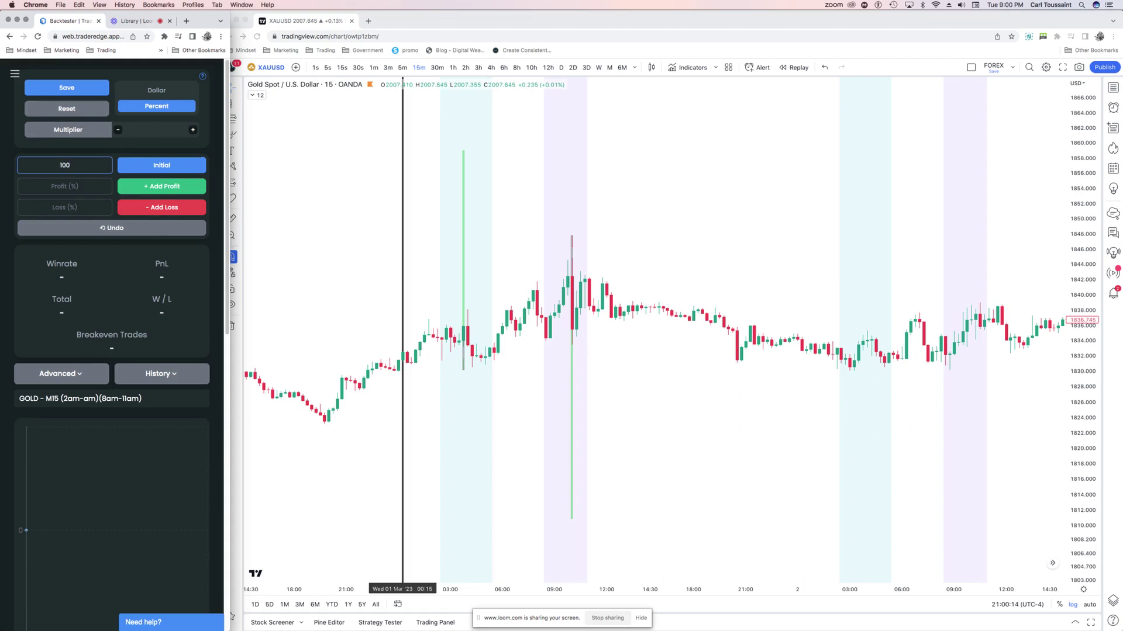
{"action": "left_click", "coordinate": [70, 188]}
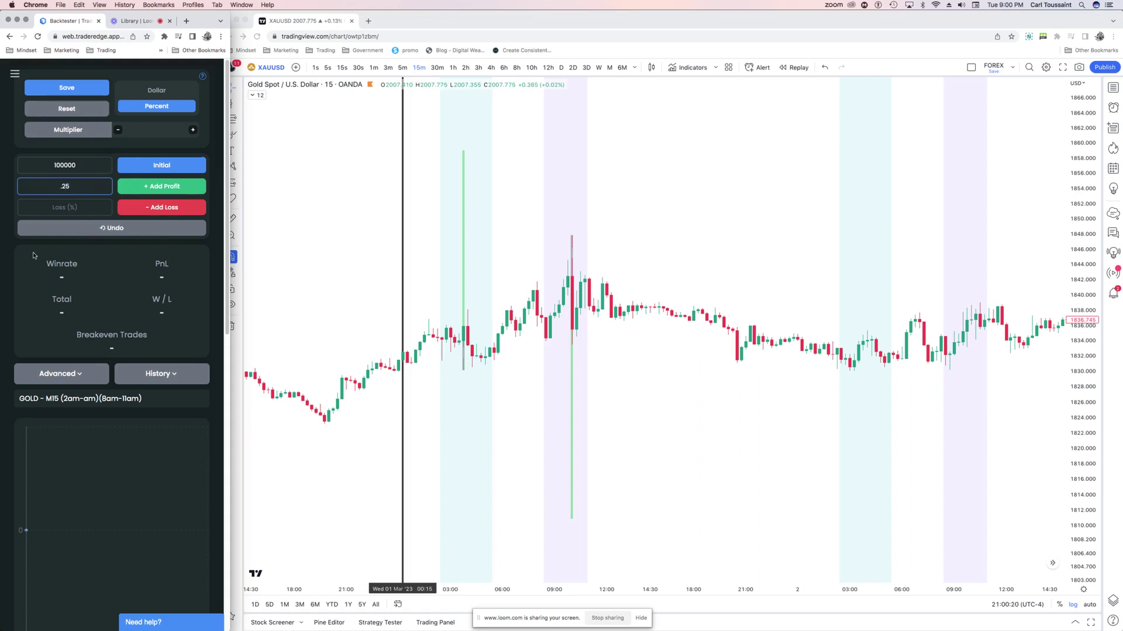
{"action": "left_click", "coordinate": [77, 207]}
{"action": "mouse_move", "coordinate": [1, 409]}
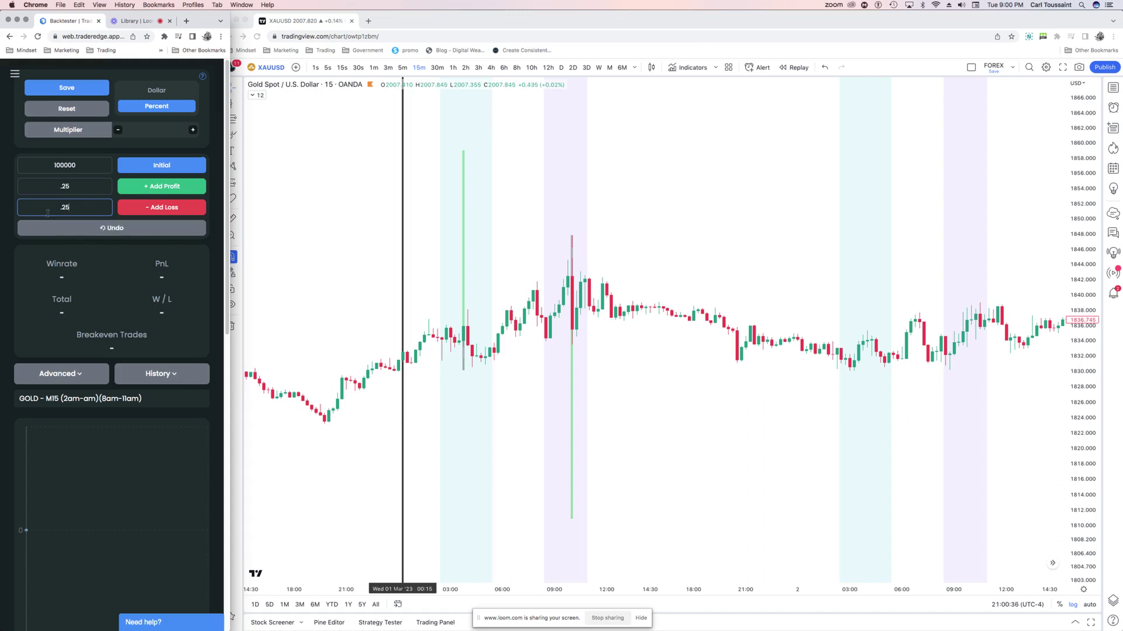
{"action": "double_click", "coordinate": [76, 187]}
{"action": "key", "text": "BackSpace"}
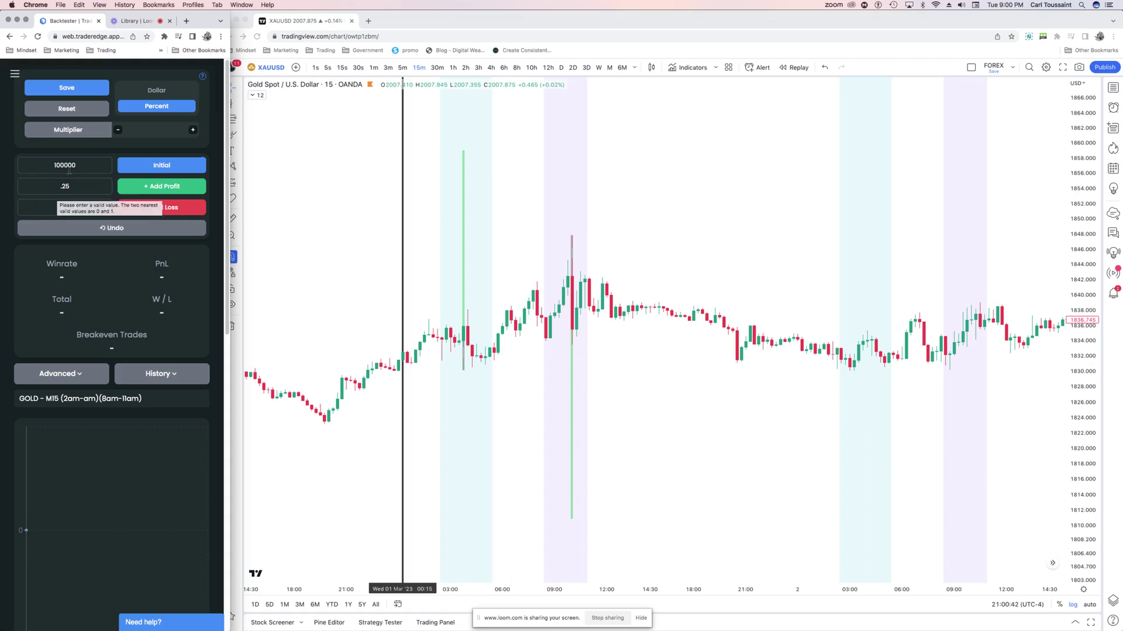
{"action": "left_click", "coordinate": [68, 186]}
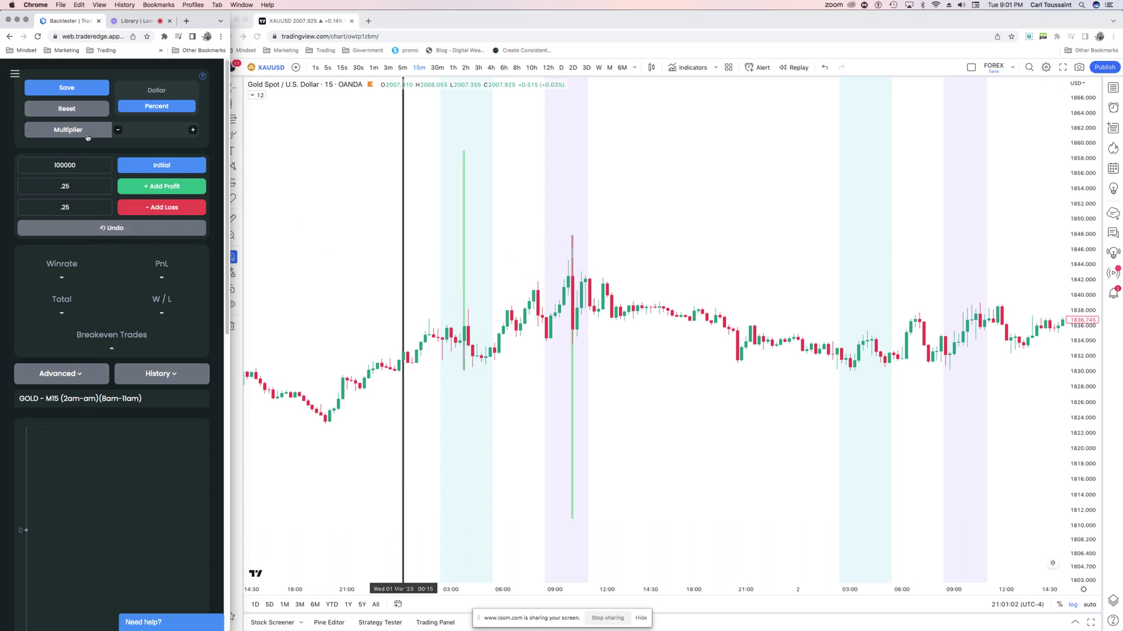
{"action": "left_click", "coordinate": [546, 225]}
- Draw a long position at the 1 March 03:45 candle with a 5.826 stop below the lows
{"action": "scroll", "coordinate": [471, 238], "scroll_direction": "right", "scroll_amount": 2}
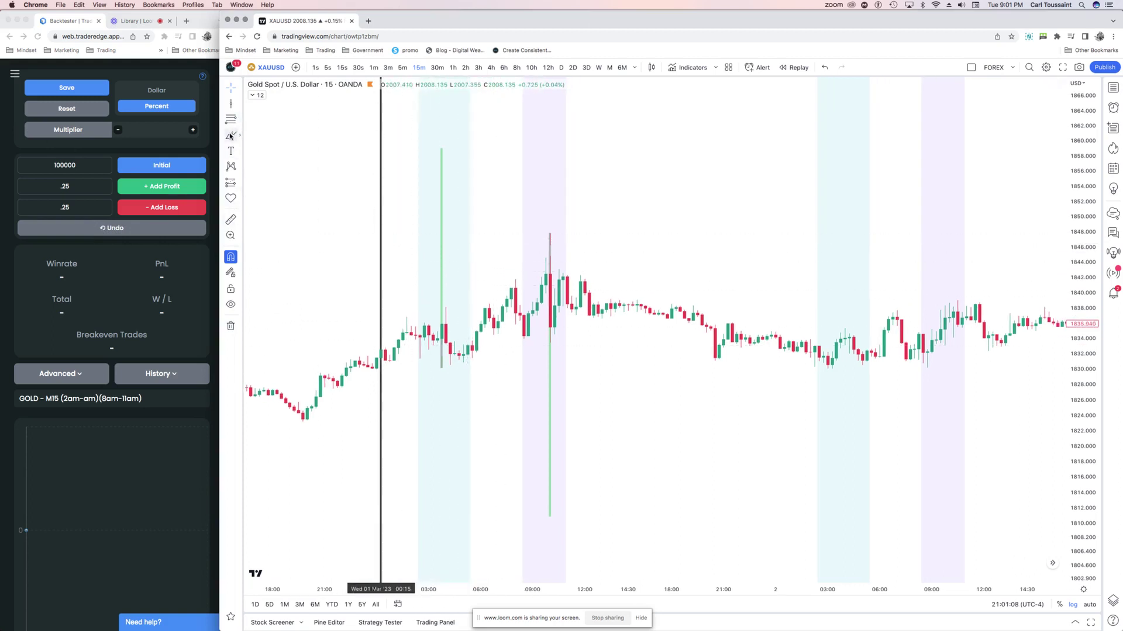
{"action": "left_click", "coordinate": [239, 183]}
{"action": "left_click", "coordinate": [265, 185]}
{"action": "left_click", "coordinate": [448, 325]}
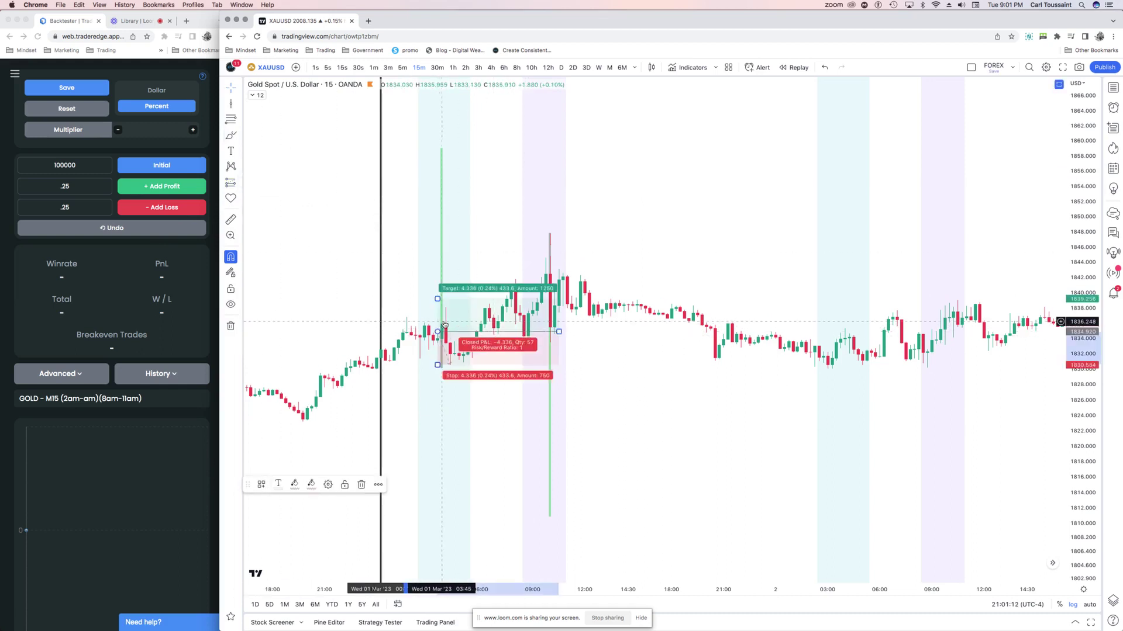
{"action": "left_click_drag", "start_coordinate": [453, 333], "coordinate": [458, 326]}
{"action": "left_click_drag", "start_coordinate": [510, 357], "coordinate": [516, 368]}
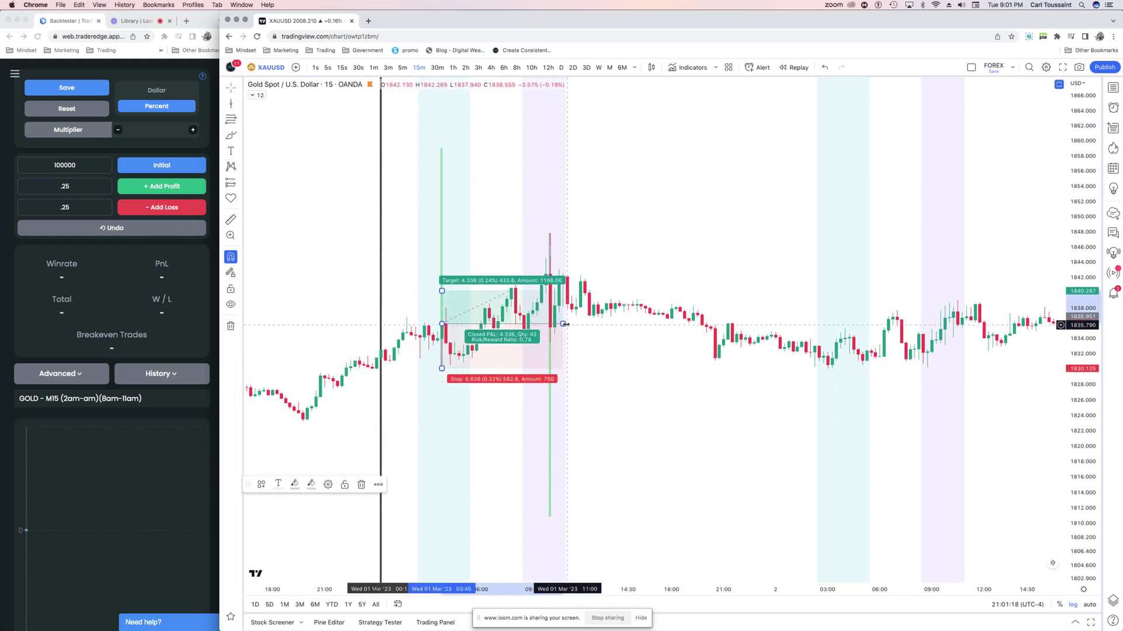
{"action": "left_click_drag", "start_coordinate": [564, 324], "coordinate": [497, 324]}
{"action": "left_click_drag", "start_coordinate": [442, 292], "coordinate": [452, 257]}
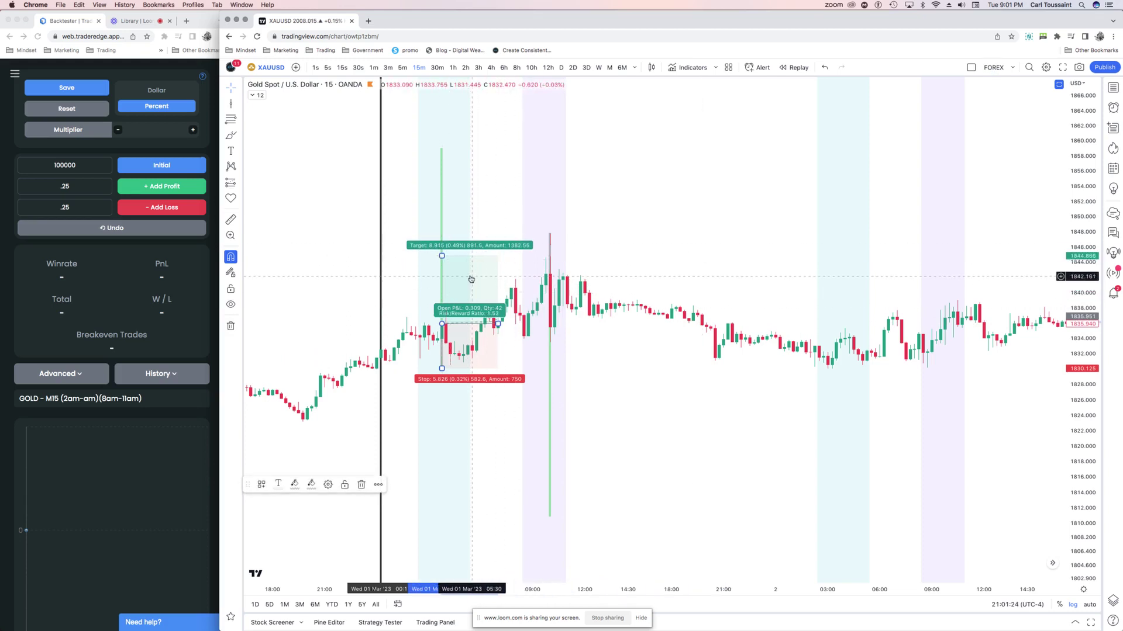
- Lower the long trade's target to 8.800 for a 1.51 reward-to-risk ratio
{"action": "left_click", "coordinate": [515, 267]}
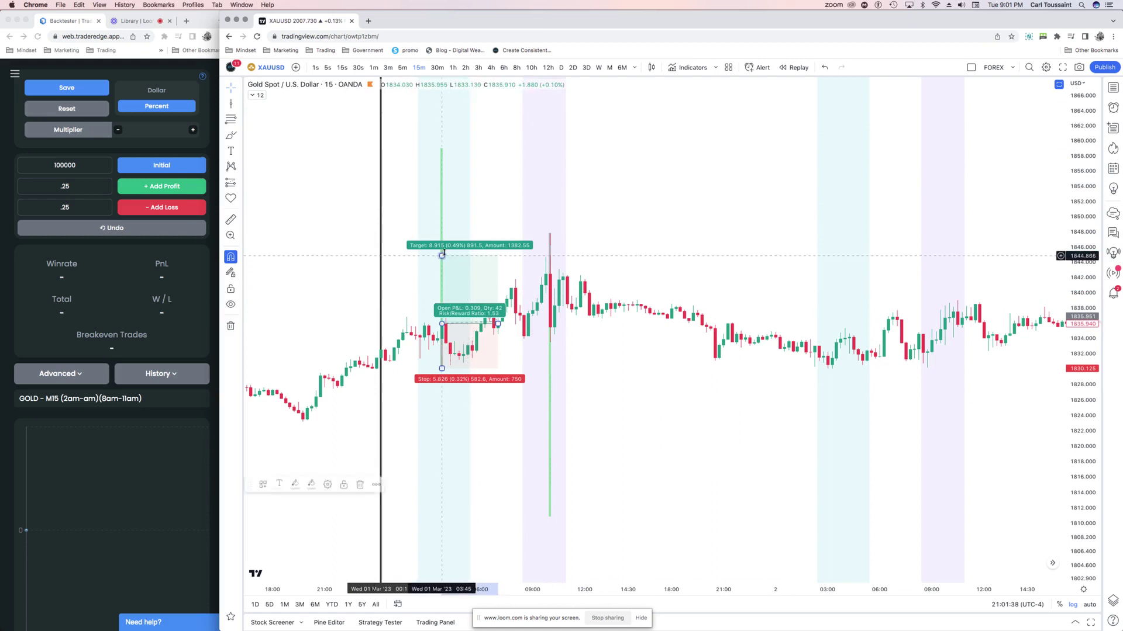
{"action": "left_click_drag", "start_coordinate": [447, 234], "coordinate": [448, 237]}
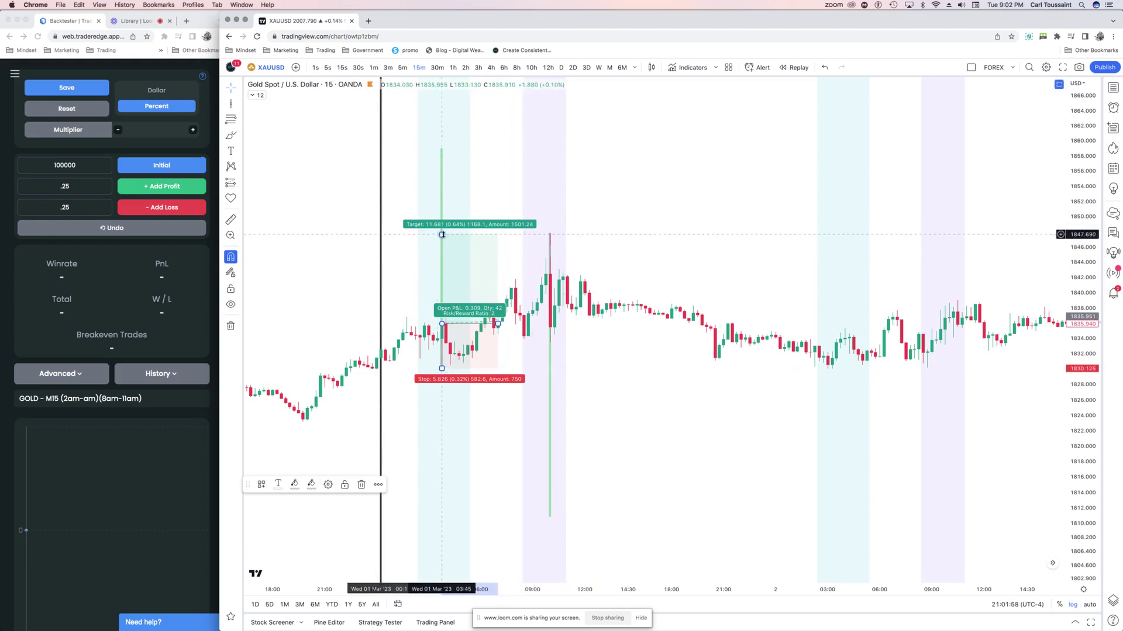
{"action": "left_click_drag", "start_coordinate": [442, 235], "coordinate": [444, 256]}
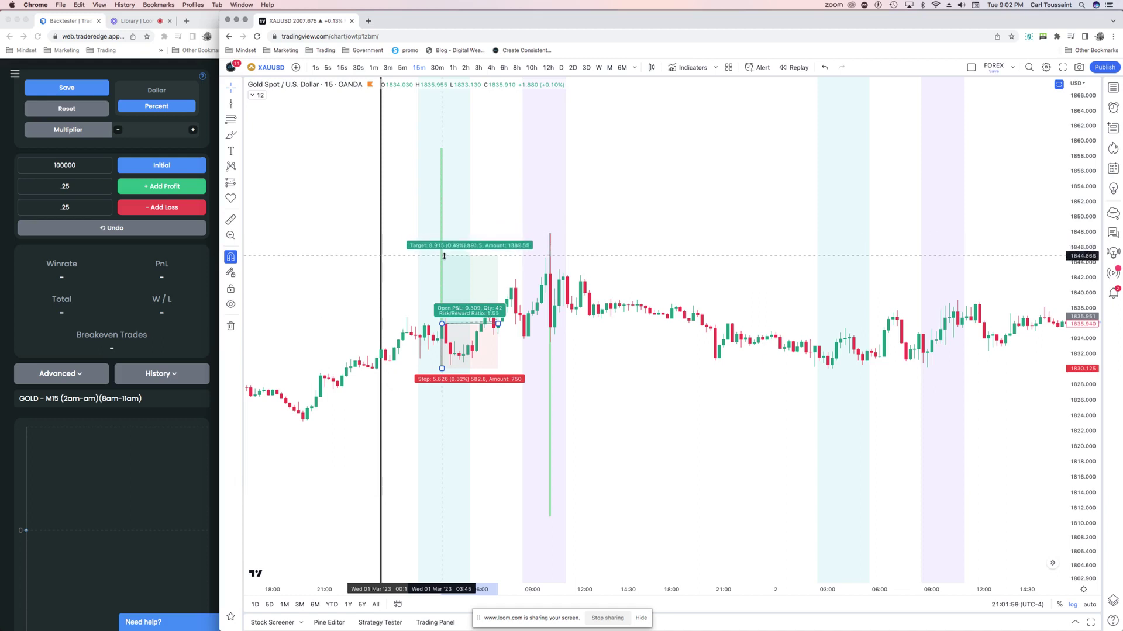
{"action": "left_click", "coordinate": [541, 293]}
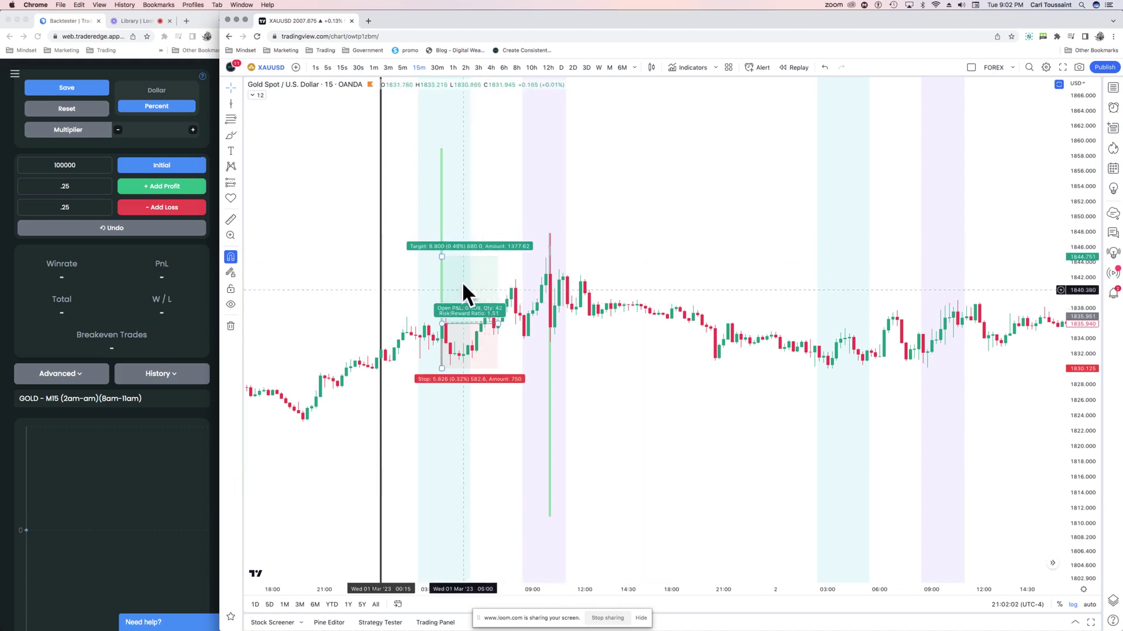
{"action": "scroll", "coordinate": [616, 183], "scroll_direction": "right", "scroll_amount": 3}
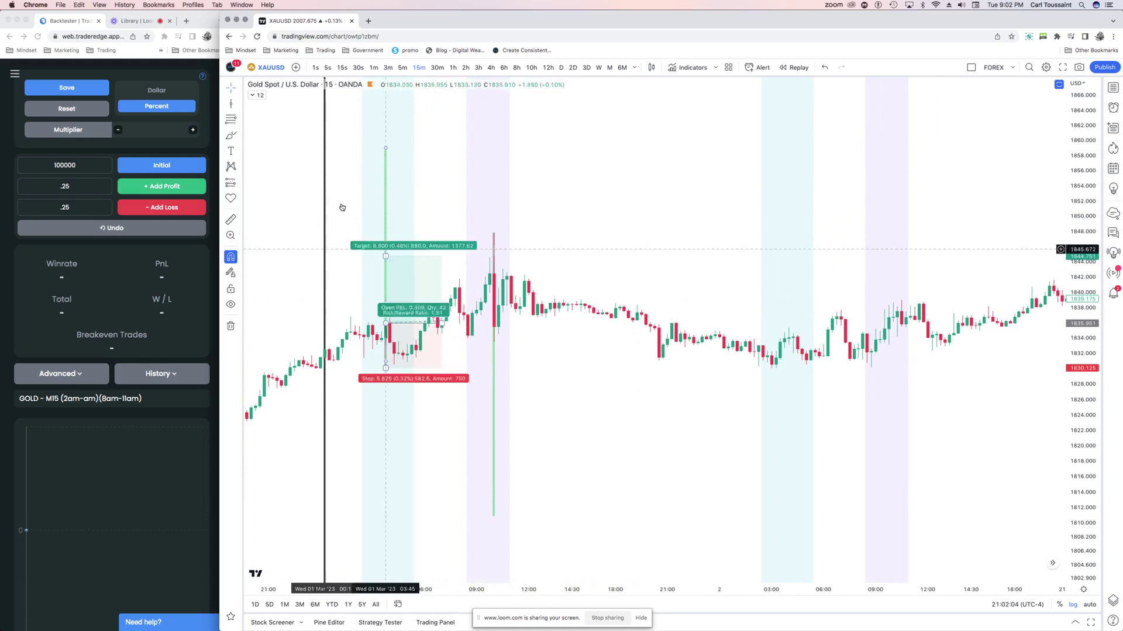
- Add an 'ANY STRATEGY' text label above the candles and move it up and right
{"action": "left_click", "coordinate": [231, 151]}
{"action": "left_click", "coordinate": [566, 175]}
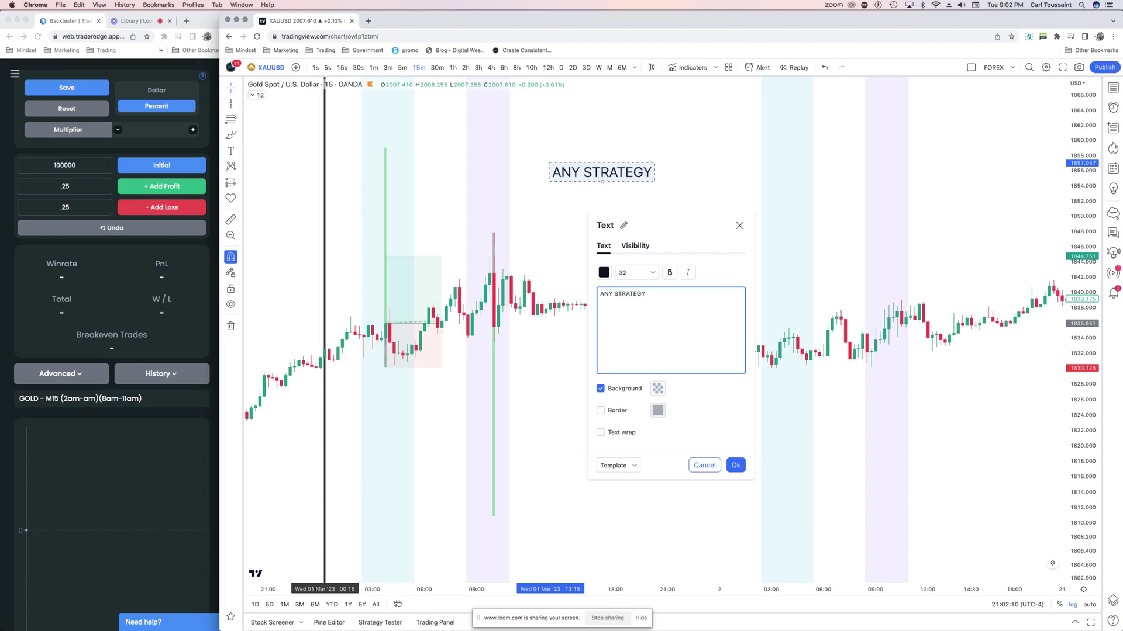
{"action": "left_click", "coordinate": [735, 465]}
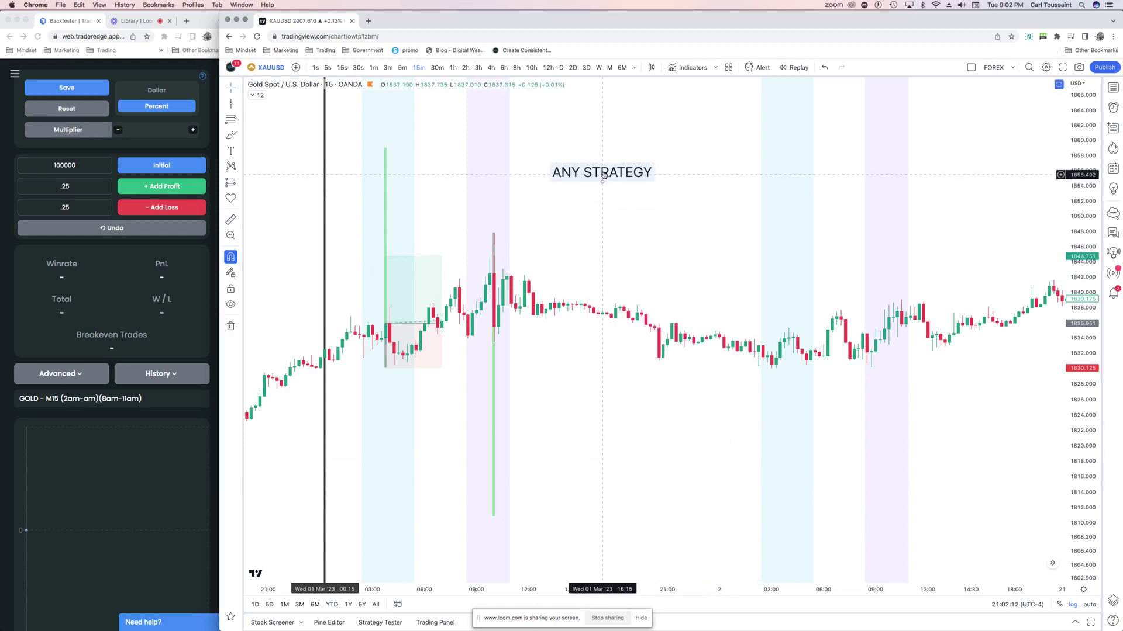
{"action": "left_click_drag", "start_coordinate": [602, 172], "coordinate": [636, 148]}
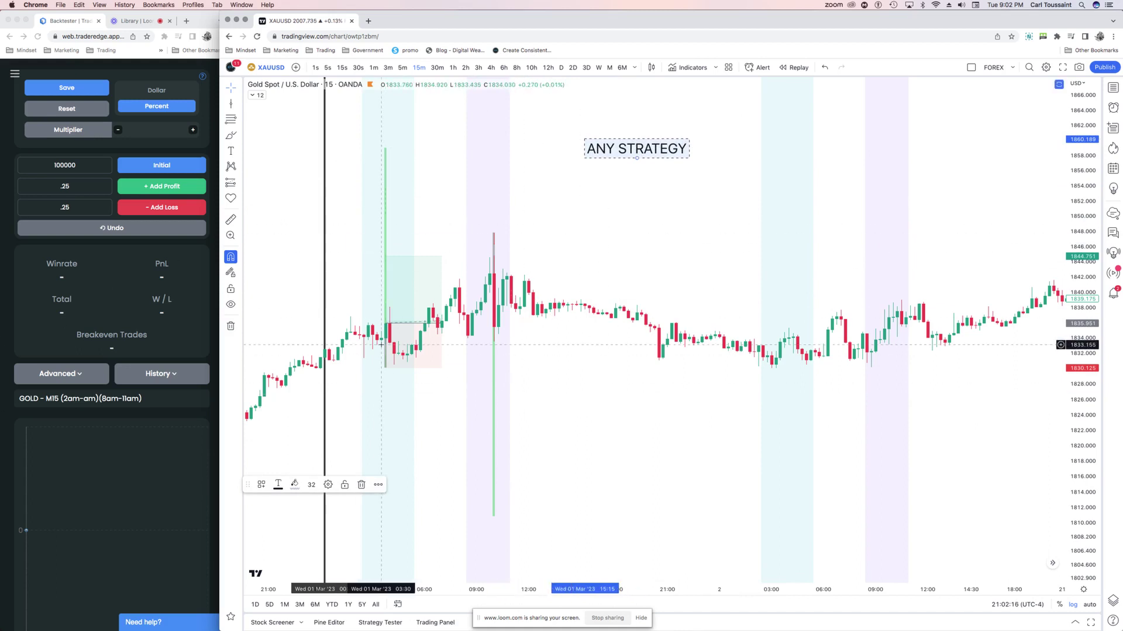
{"action": "left_click", "coordinate": [613, 195]}
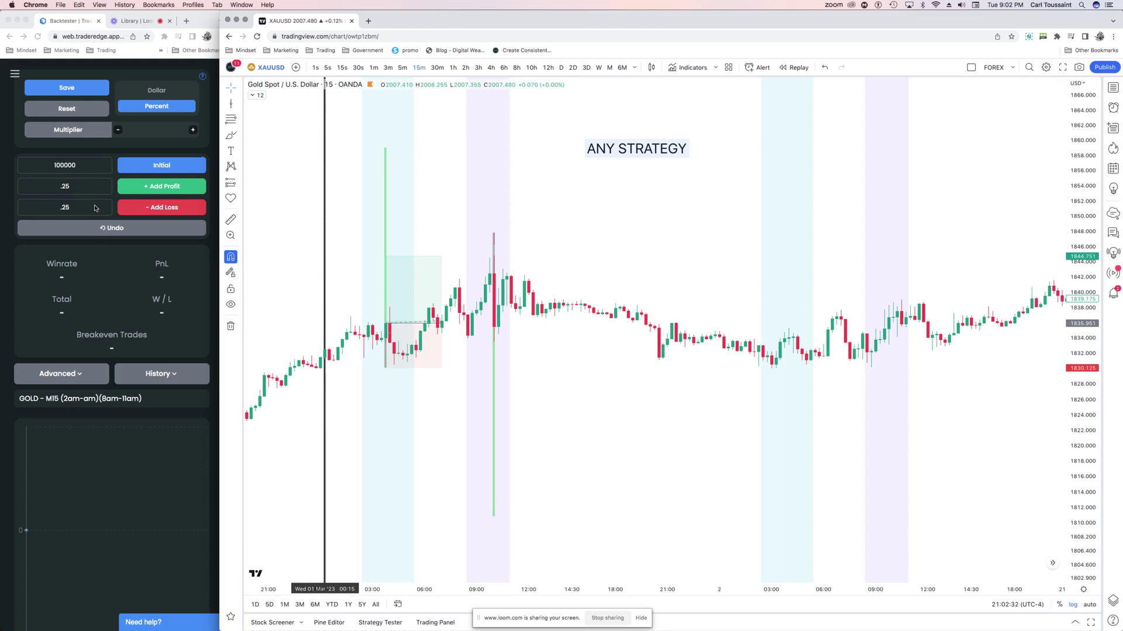
{"action": "left_click", "coordinate": [389, 320]}
- Log the first trade with 0% profit as breakeven on a 100000 starting balance
{"action": "double_click", "coordinate": [74, 189]}
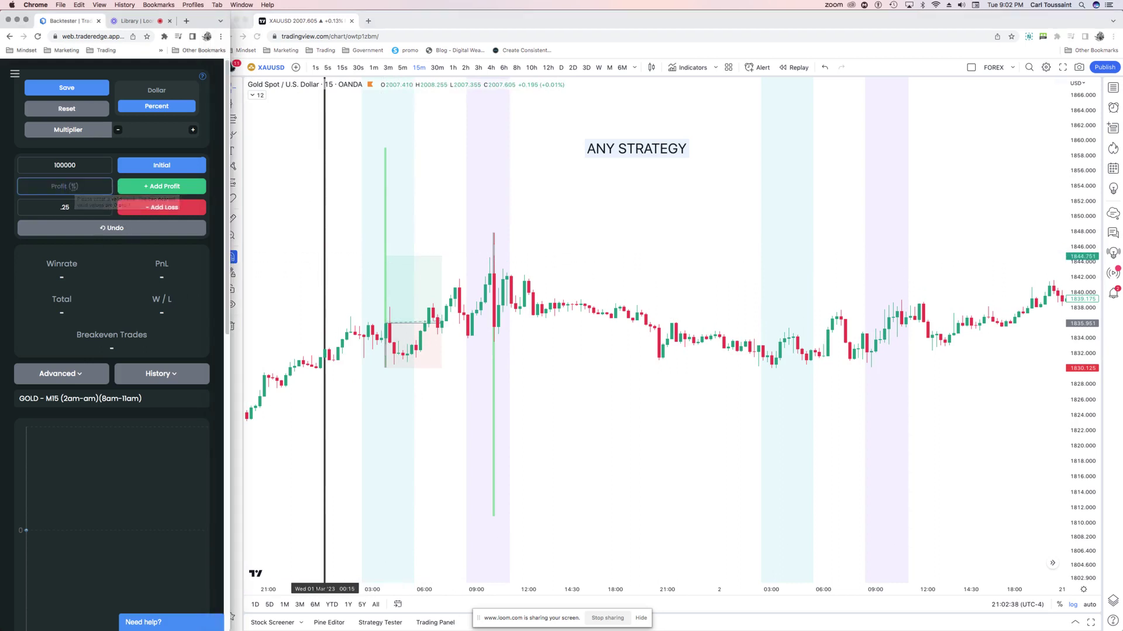
{"action": "type", "text": "0"}
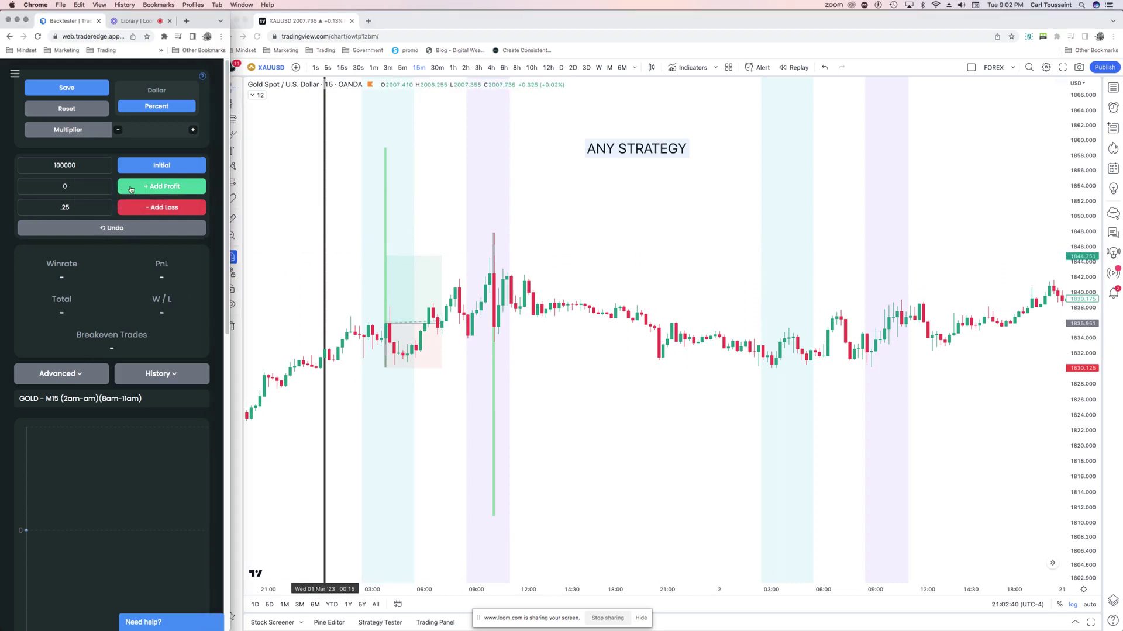
{"action": "left_click", "coordinate": [131, 189]}
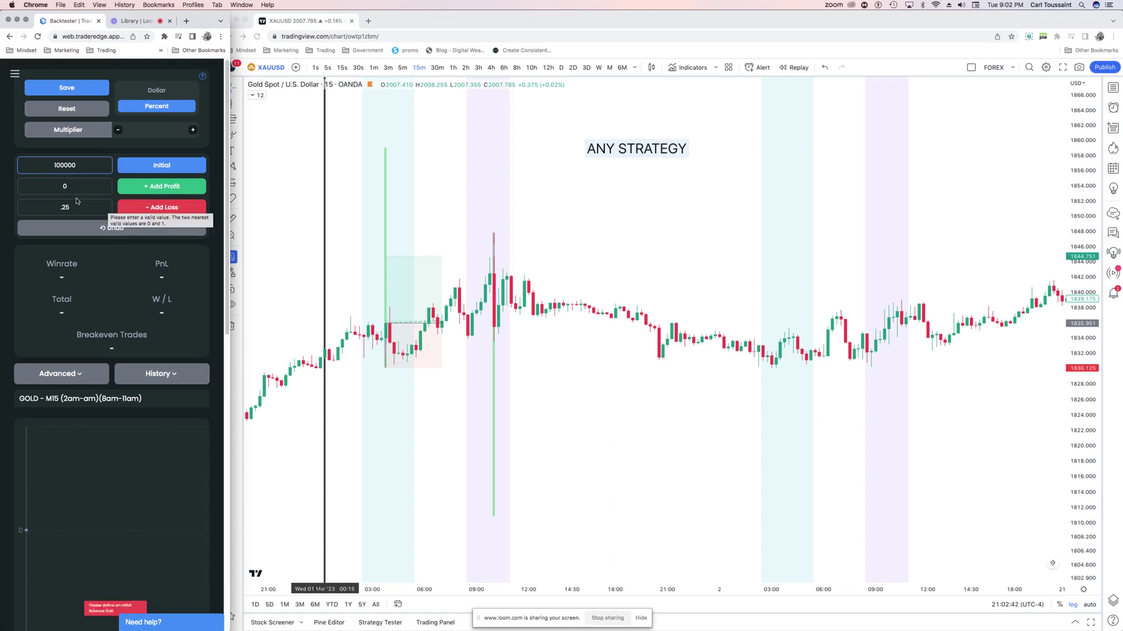
{"action": "left_click", "coordinate": [62, 186]}
{"action": "key", "text": "BackSpace"}
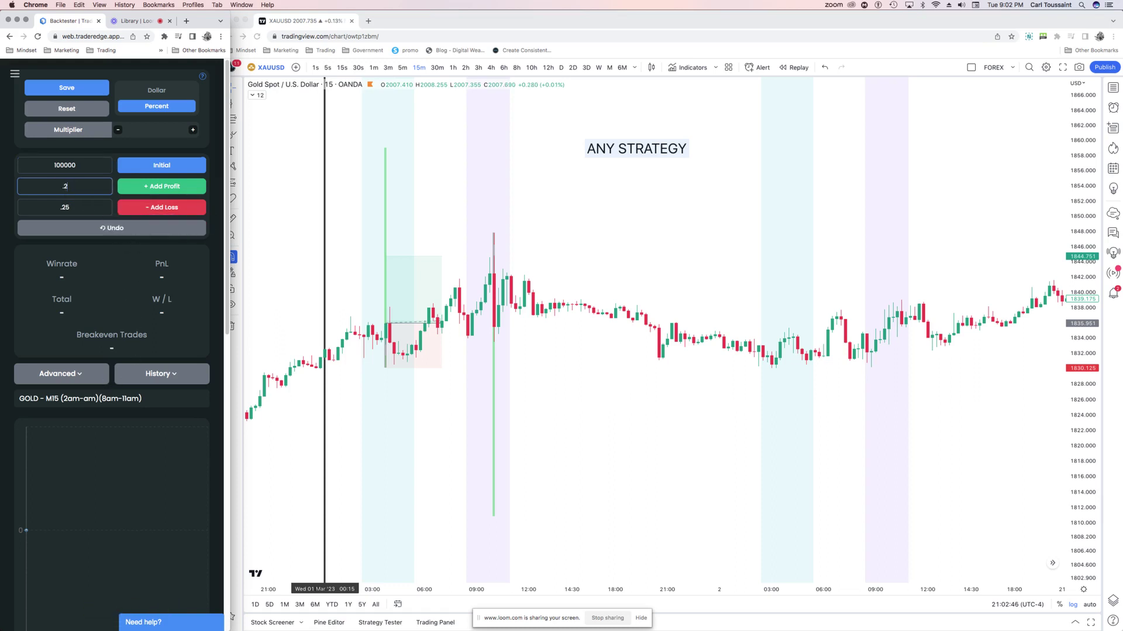
{"action": "left_click", "coordinate": [159, 166]}
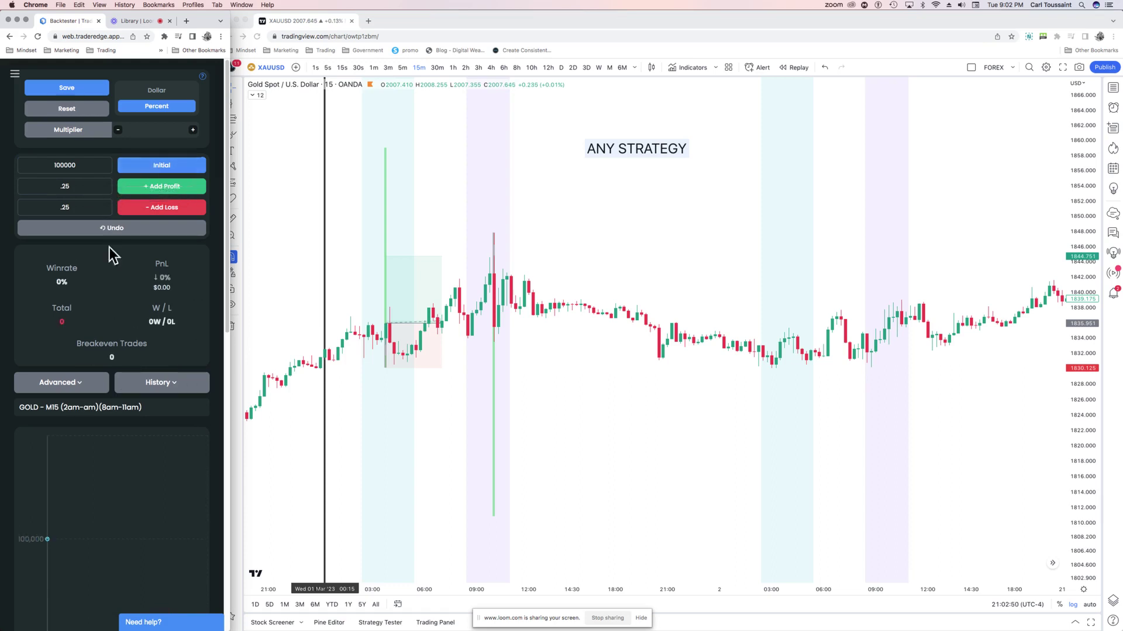
{"action": "left_click_drag", "start_coordinate": [71, 189], "coordinate": [32, 178]}
{"action": "key", "text": "BackSpace"}
- Draw a short position at about 1835.5 with a 1847.2 stop and log it as a loss
{"action": "left_click", "coordinate": [439, 240]}
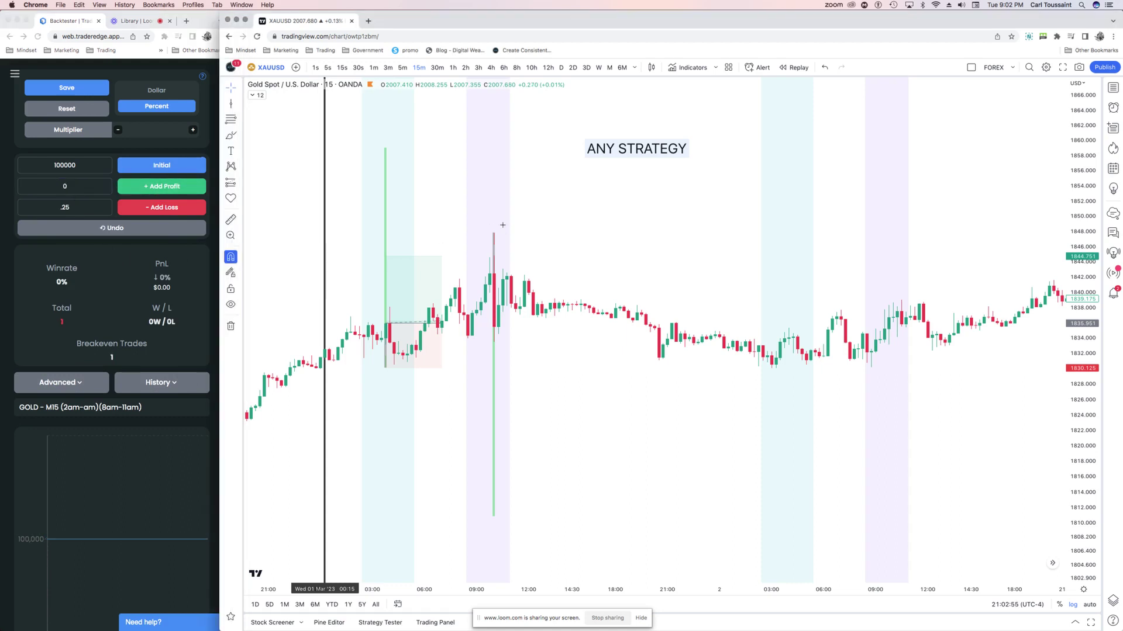
{"action": "left_click", "coordinate": [239, 186]}
{"action": "left_click", "coordinate": [275, 197]}
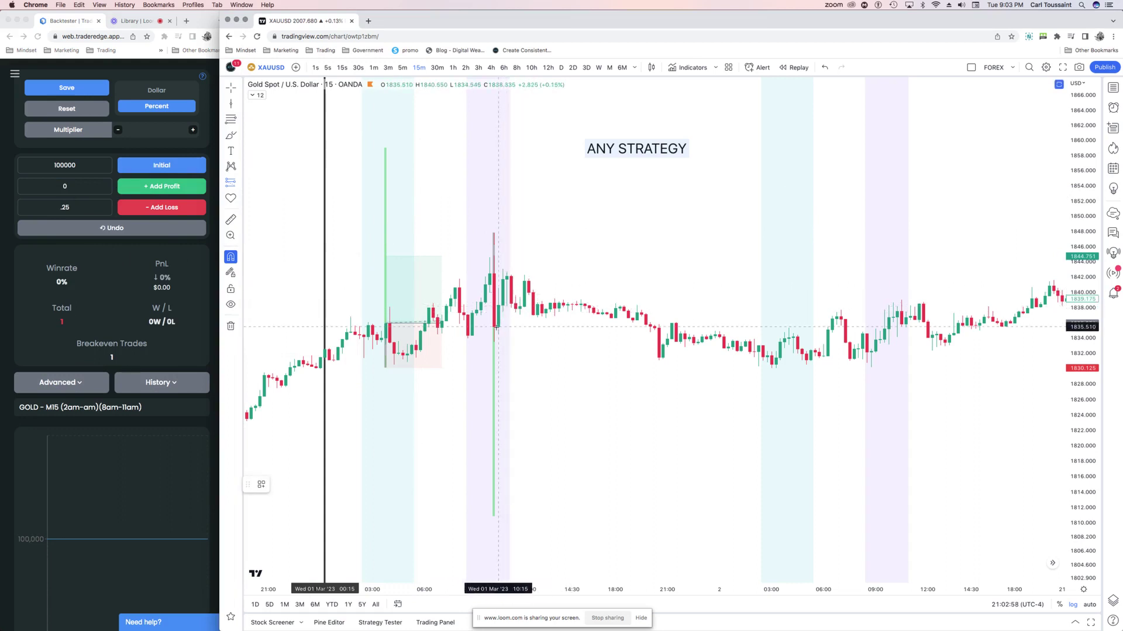
{"action": "left_click", "coordinate": [499, 327]}
{"action": "left_click_drag", "start_coordinate": [512, 290], "coordinate": [515, 235]}
{"action": "left_click_drag", "start_coordinate": [635, 327], "coordinate": [854, 327]}
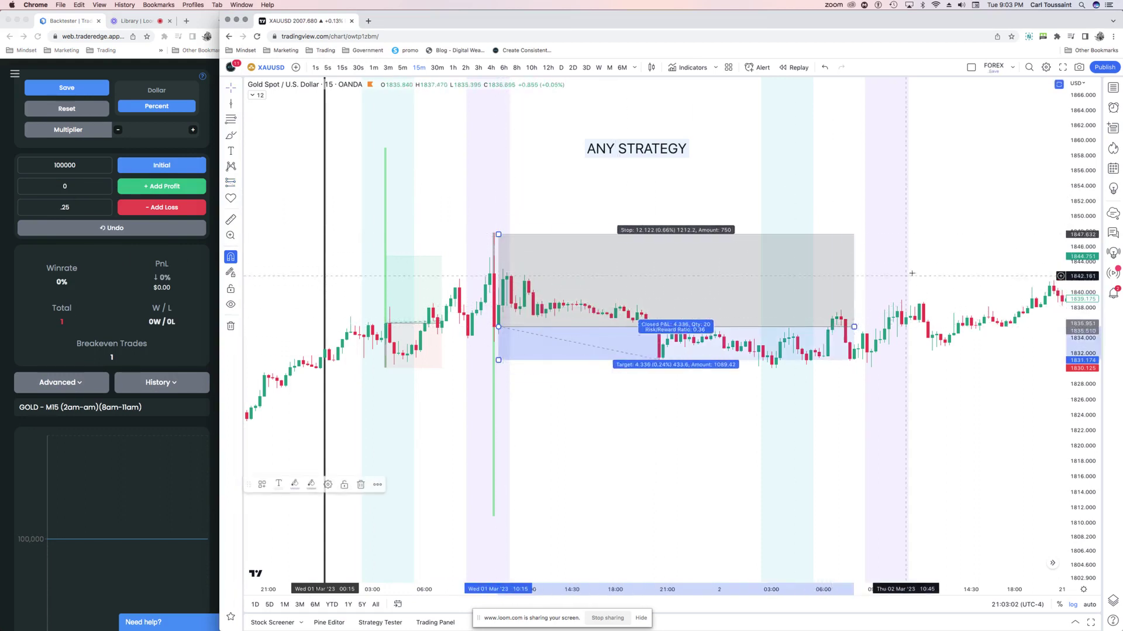
{"action": "left_click", "coordinate": [931, 266]}
{"action": "left_click_drag", "start_coordinate": [935, 262], "coordinate": [602, 267]}
{"action": "scroll", "coordinate": [596, 266], "scroll_direction": "down", "scroll_amount": 3}
{"action": "left_click", "coordinate": [693, 247]}
{"action": "left_click", "coordinate": [154, 207]}
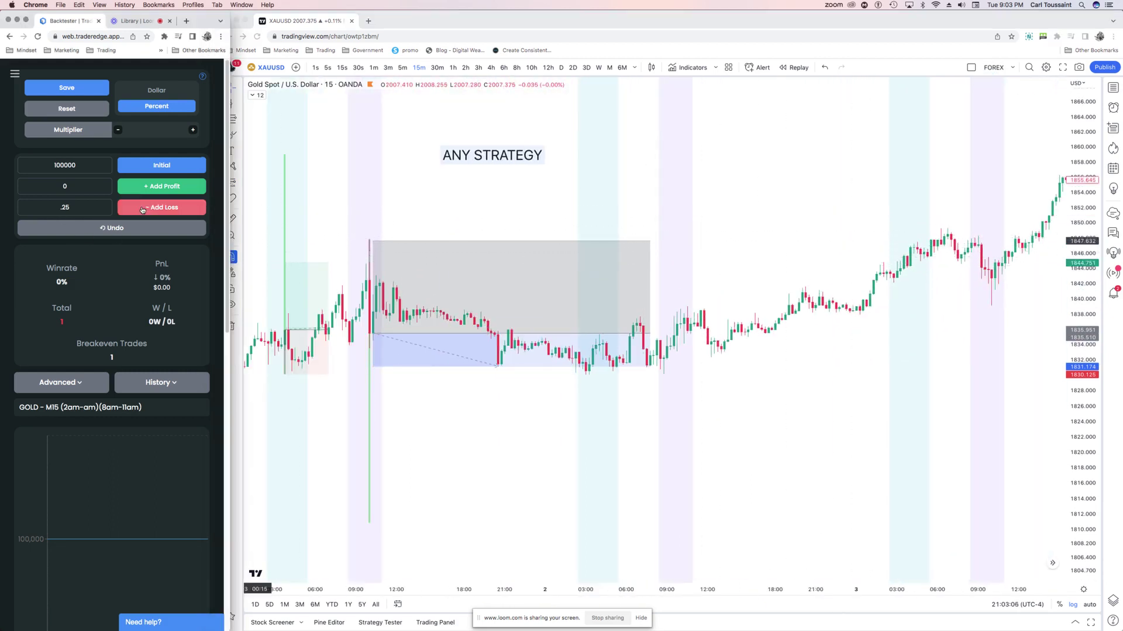
- Draw a second short at the Mar 6 candle, stop near 1856.8, and log a 1.75% win
{"action": "left_click", "coordinate": [676, 210]}
{"action": "left_click_drag", "start_coordinate": [825, 212], "coordinate": [161, 165]}
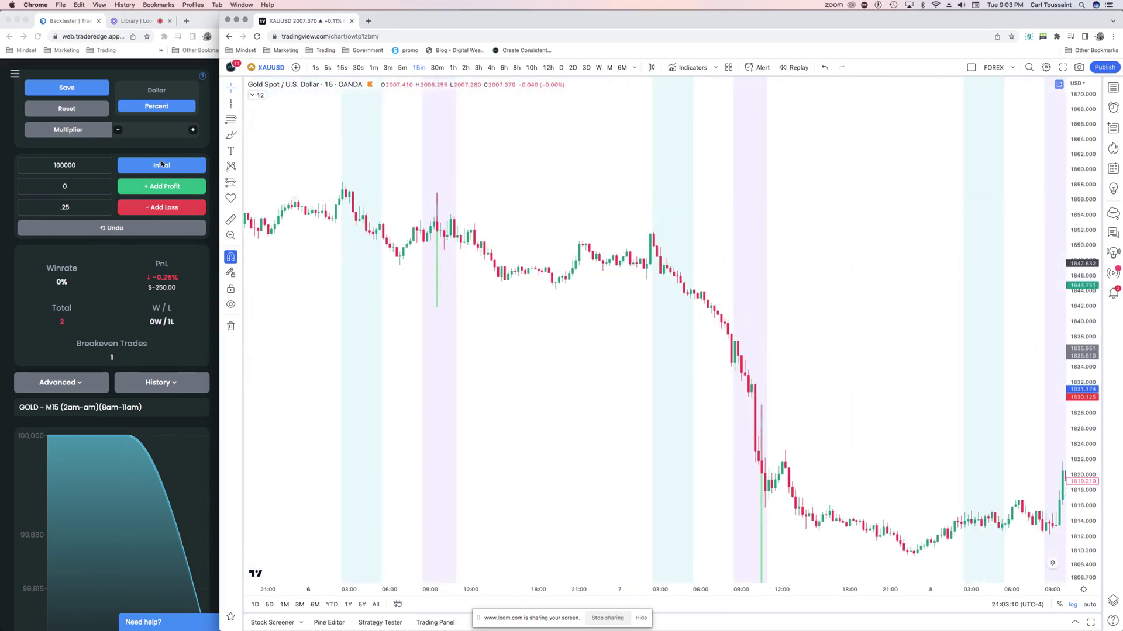
{"action": "left_click", "coordinate": [241, 184]}
{"action": "left_click", "coordinate": [255, 202]}
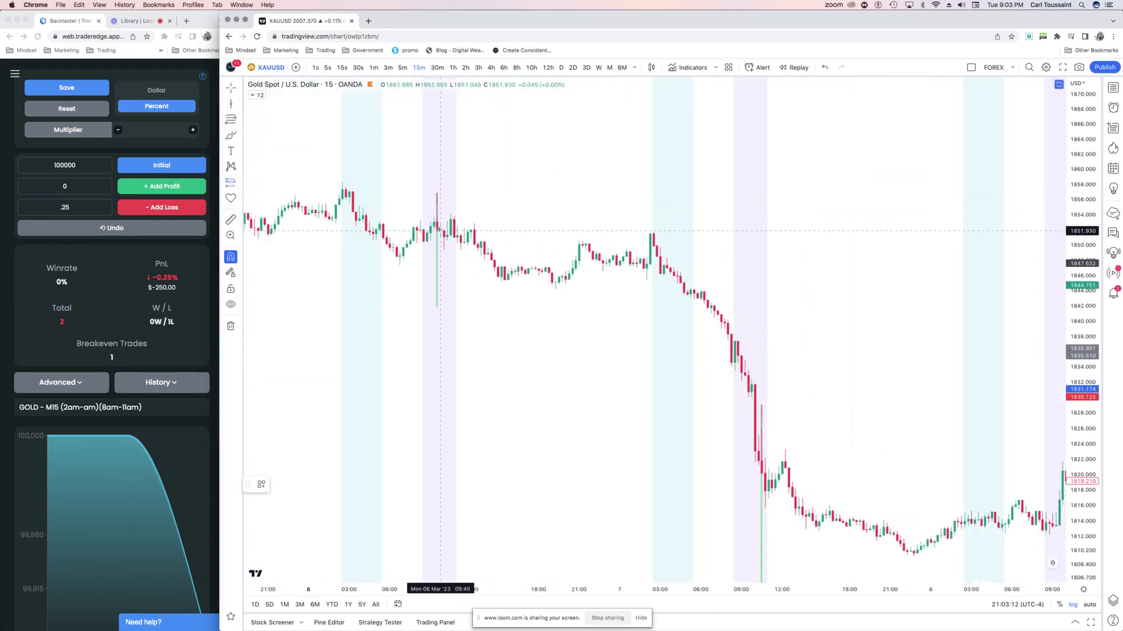
{"action": "left_click", "coordinate": [437, 230]}
{"action": "left_click_drag", "start_coordinate": [461, 158], "coordinate": [462, 192]}
{"action": "left_click_drag", "start_coordinate": [467, 306], "coordinate": [519, 495]}
{"action": "scroll", "coordinate": [649, 417], "scroll_direction": "down", "scroll_amount": 3}
{"action": "left_click_drag", "start_coordinate": [860, 339], "coordinate": [654, 312]}
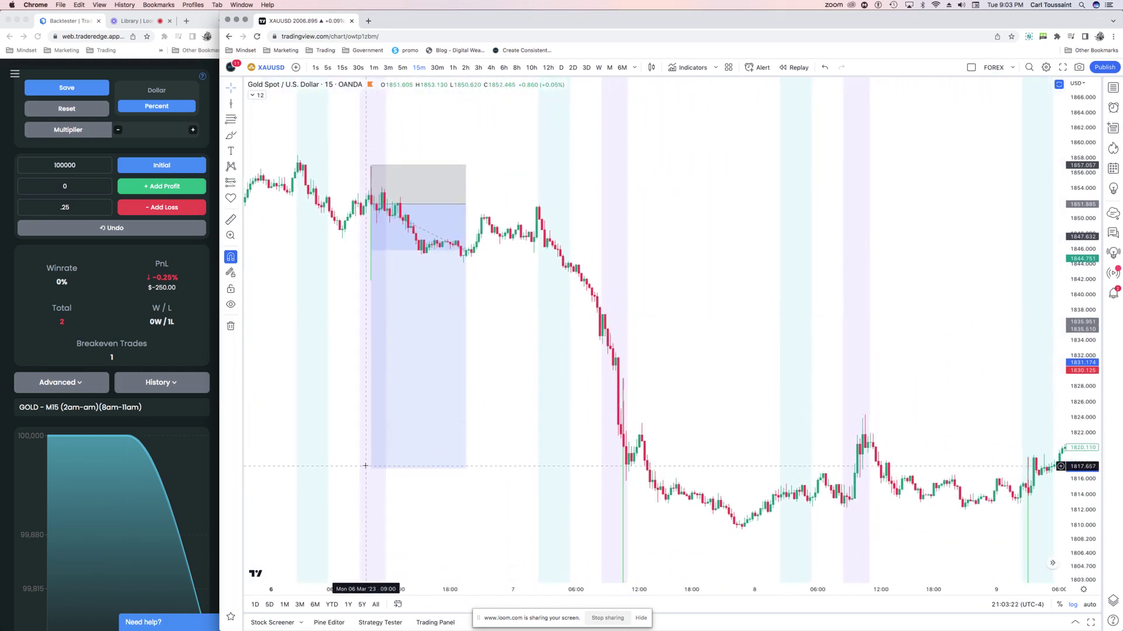
{"action": "left_click_drag", "start_coordinate": [377, 470], "coordinate": [379, 531]}
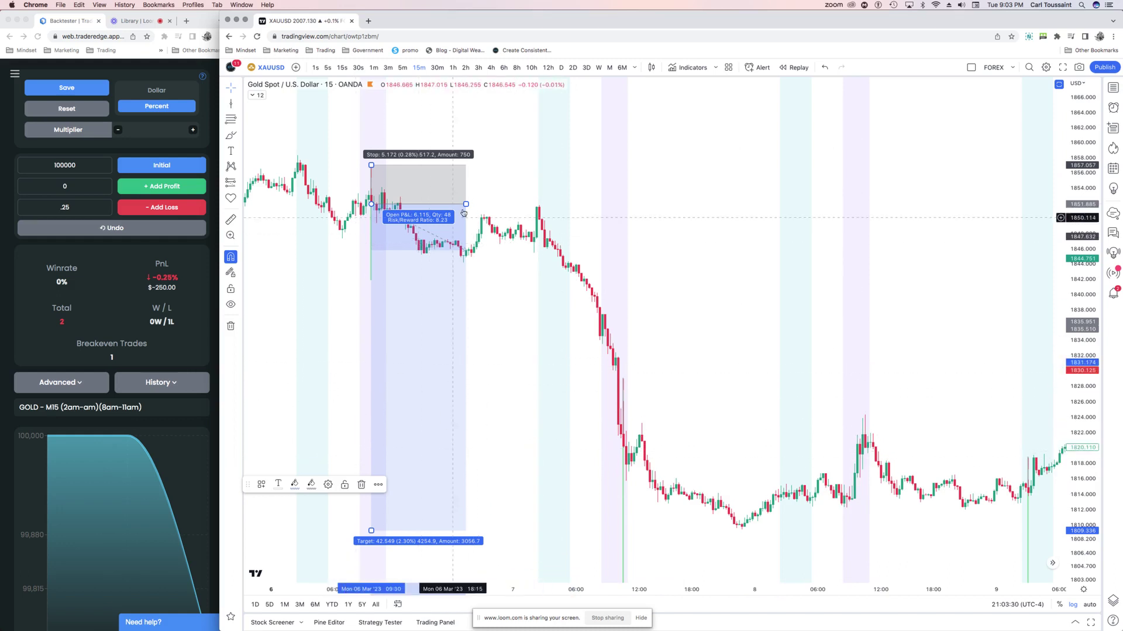
{"action": "left_click", "coordinate": [75, 187]}
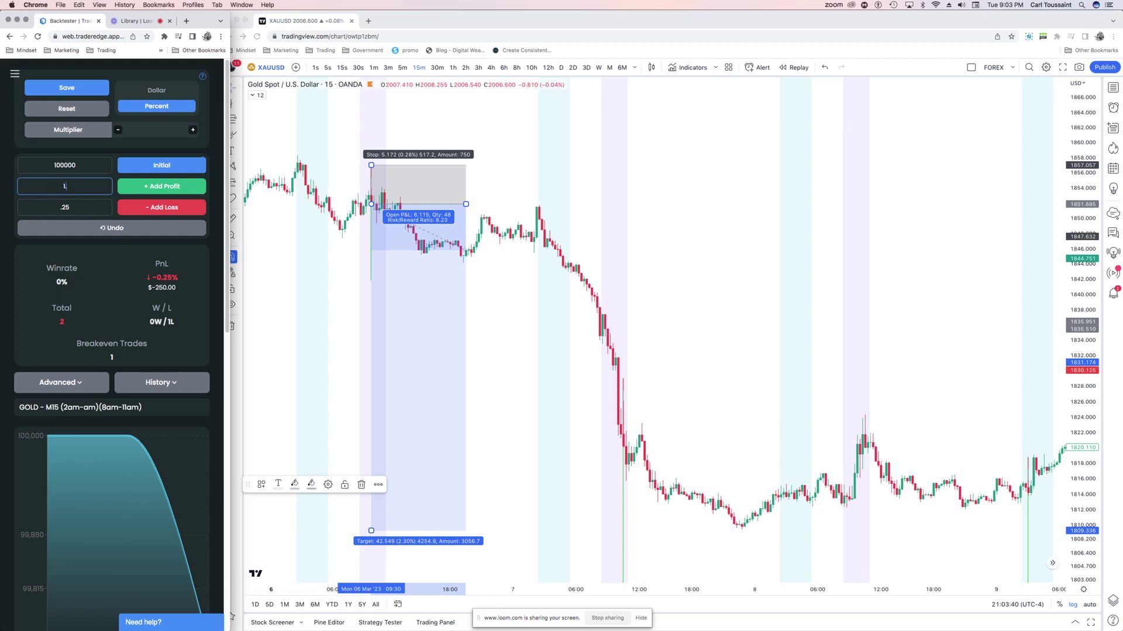
{"action": "left_click", "coordinate": [140, 188]}
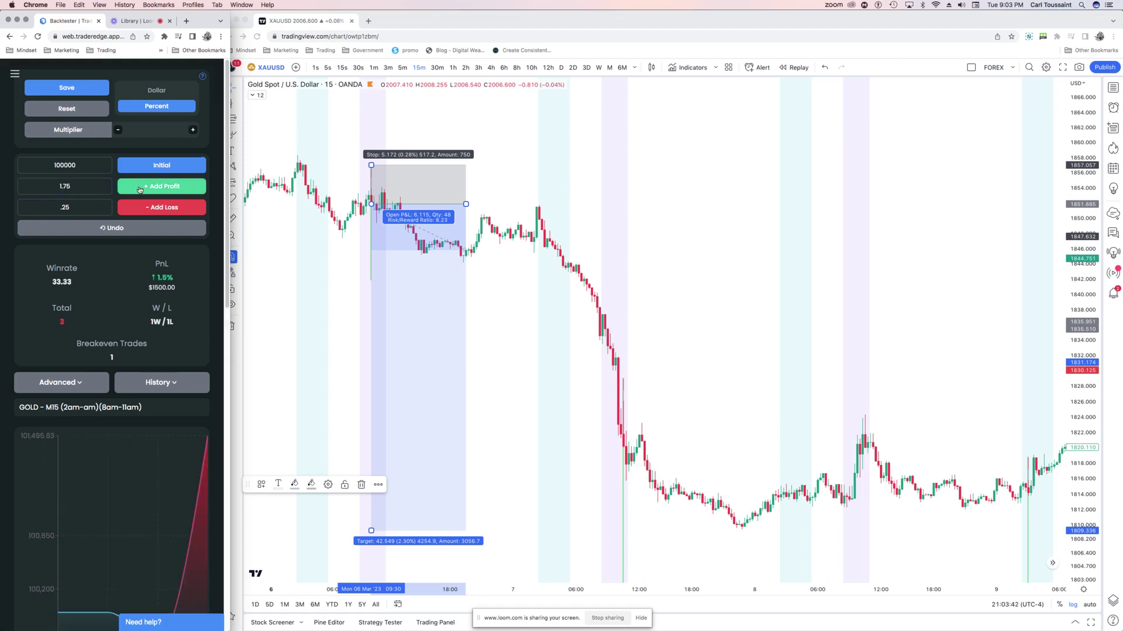
- Draw a short position at the 1820.185 entry with its target lowered to about 1809.5
{"action": "left_click", "coordinate": [517, 171]}
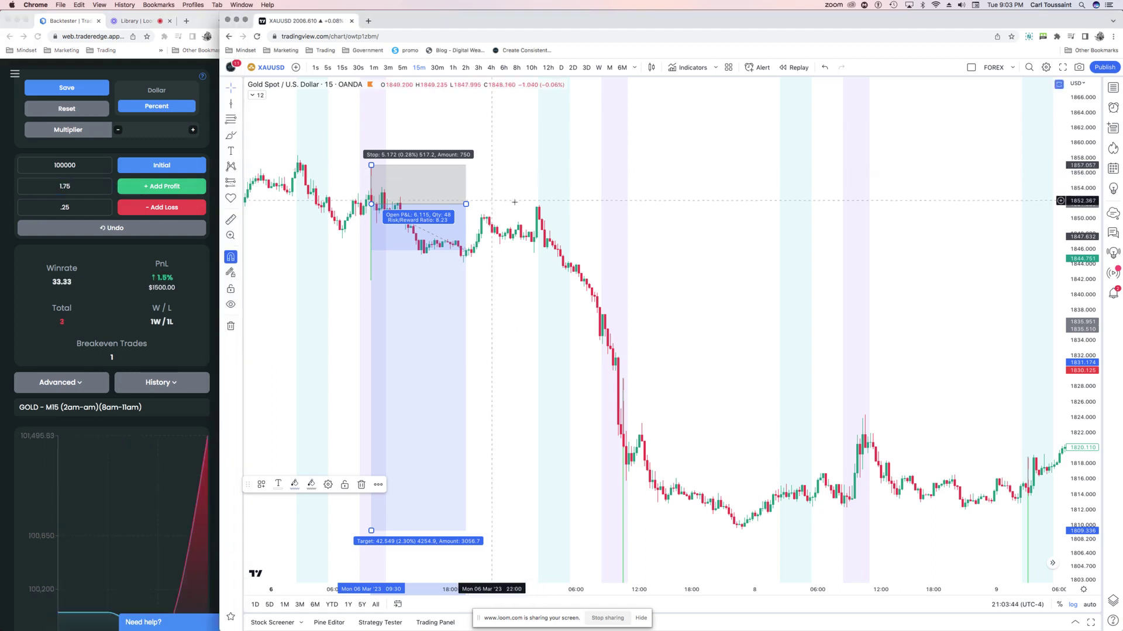
{"action": "left_click_drag", "start_coordinate": [686, 205], "coordinate": [526, 190]}
{"action": "left_click_drag", "start_coordinate": [451, 347], "coordinate": [376, 294]}
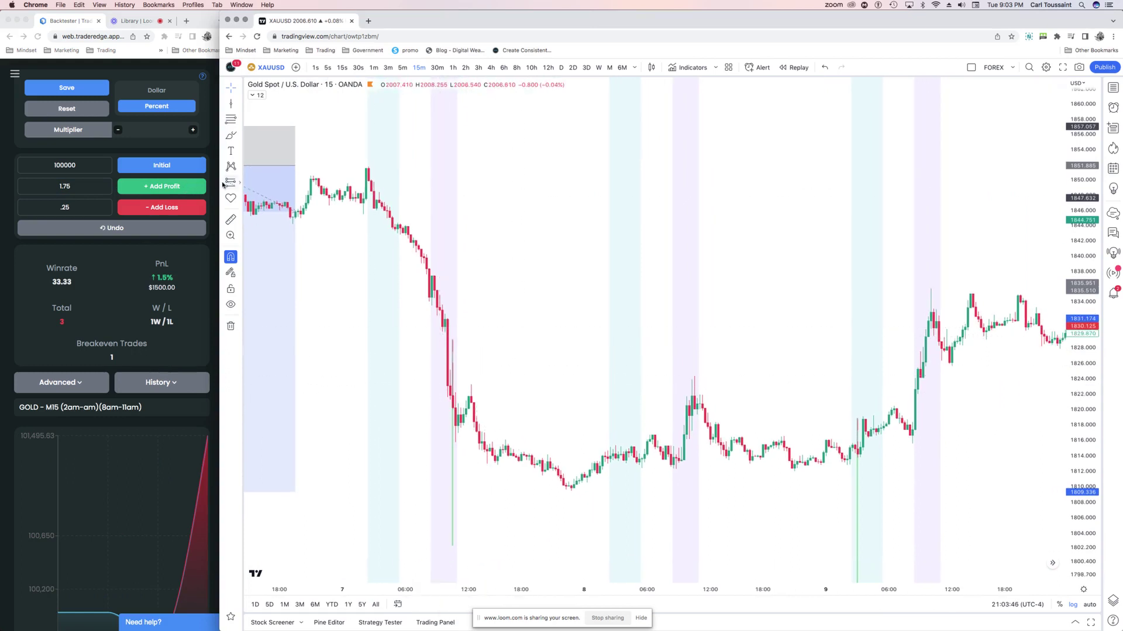
{"action": "left_click", "coordinate": [240, 185]}
{"action": "left_click", "coordinate": [259, 202]}
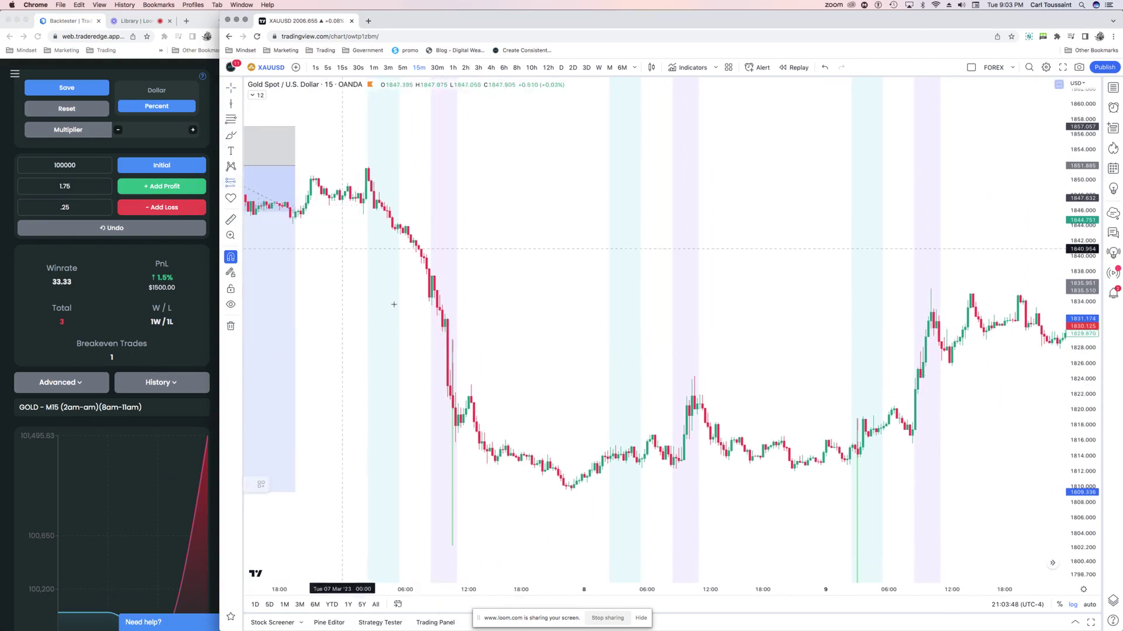
{"action": "left_click", "coordinate": [455, 408]}
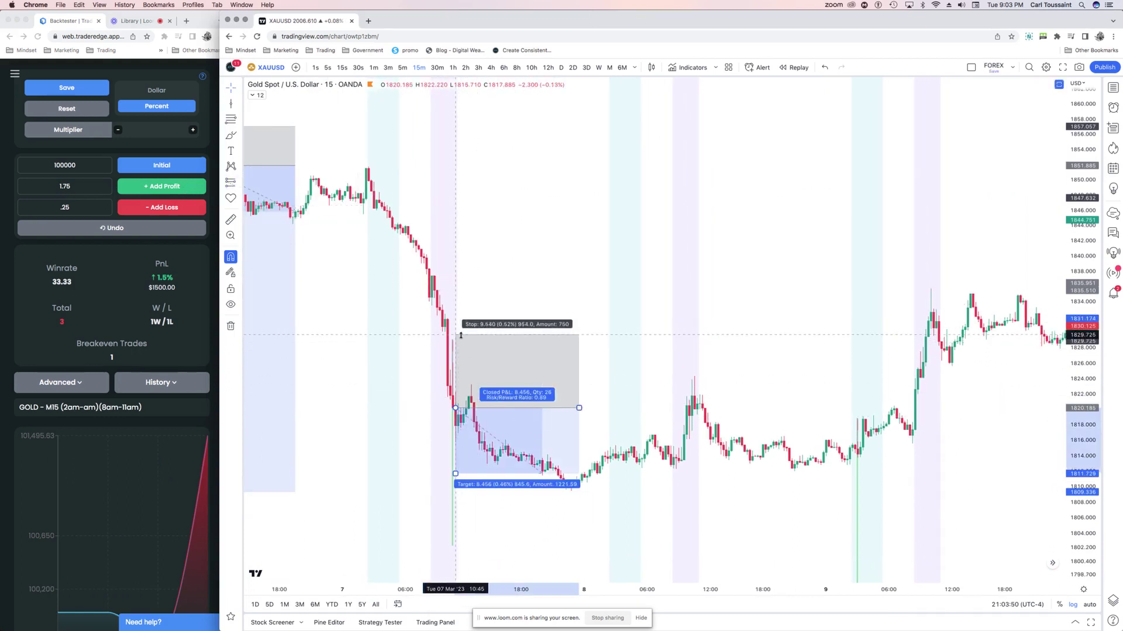
{"action": "left_click_drag", "start_coordinate": [579, 408], "coordinate": [523, 408]}
{"action": "left_click_drag", "start_coordinate": [455, 475], "coordinate": [452, 491]}
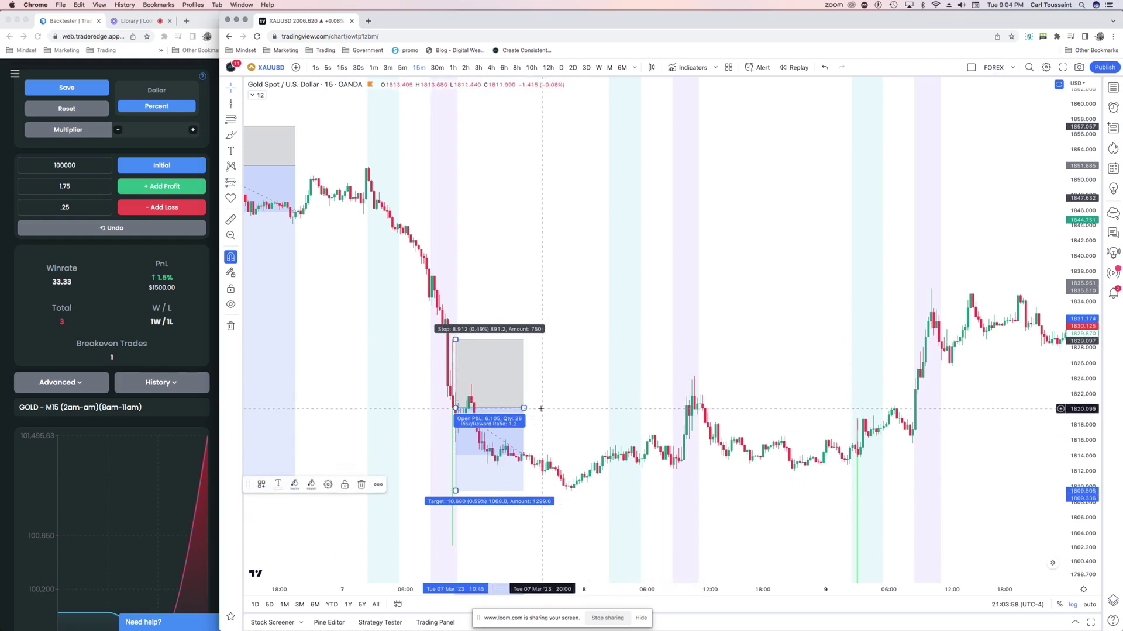
- Record a breakeven and a loss in the backtester, bringing the log to 5 trades
{"action": "left_click", "coordinate": [80, 186]}
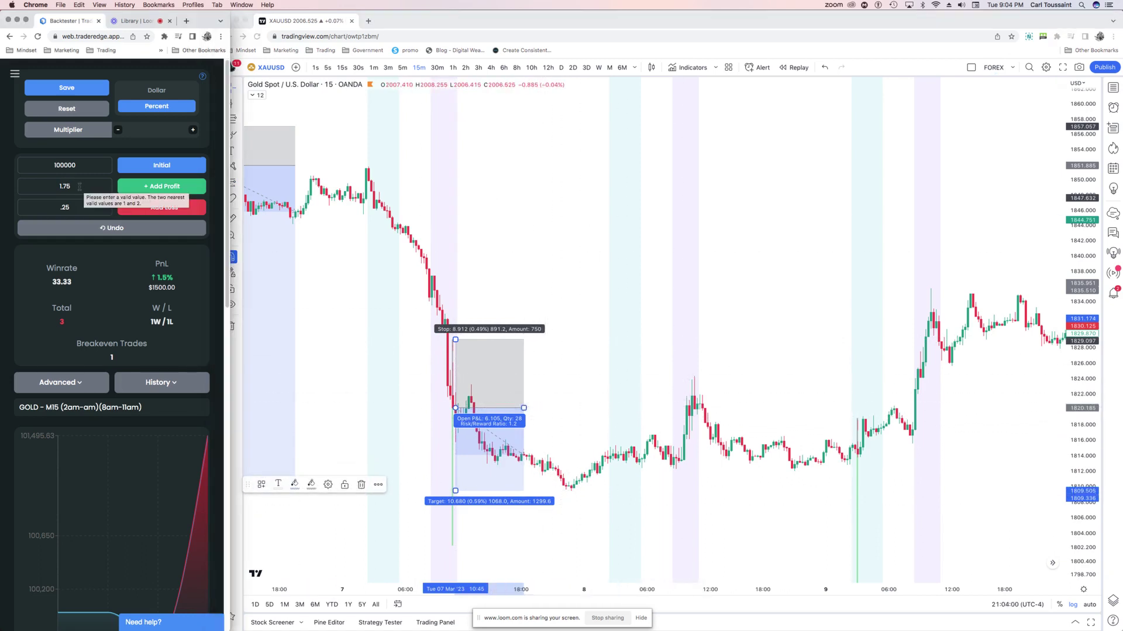
{"action": "left_click", "coordinate": [64, 186]}
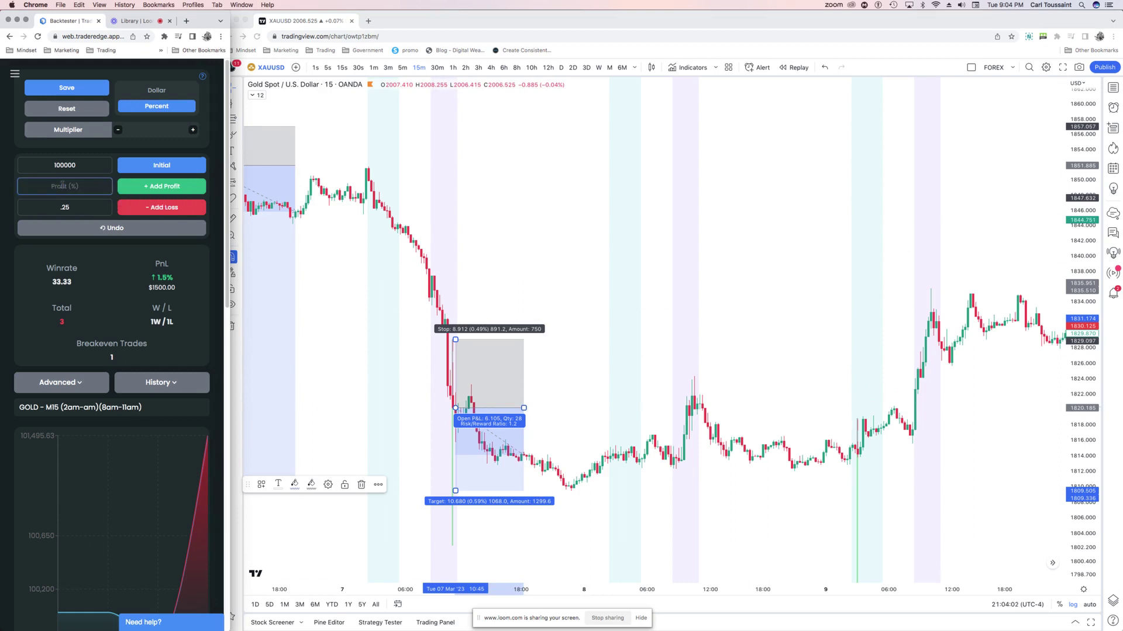
{"action": "left_click", "coordinate": [163, 188]}
{"action": "left_click", "coordinate": [664, 283]}
{"action": "left_click_drag", "start_coordinate": [664, 283], "coordinate": [444, 269]}
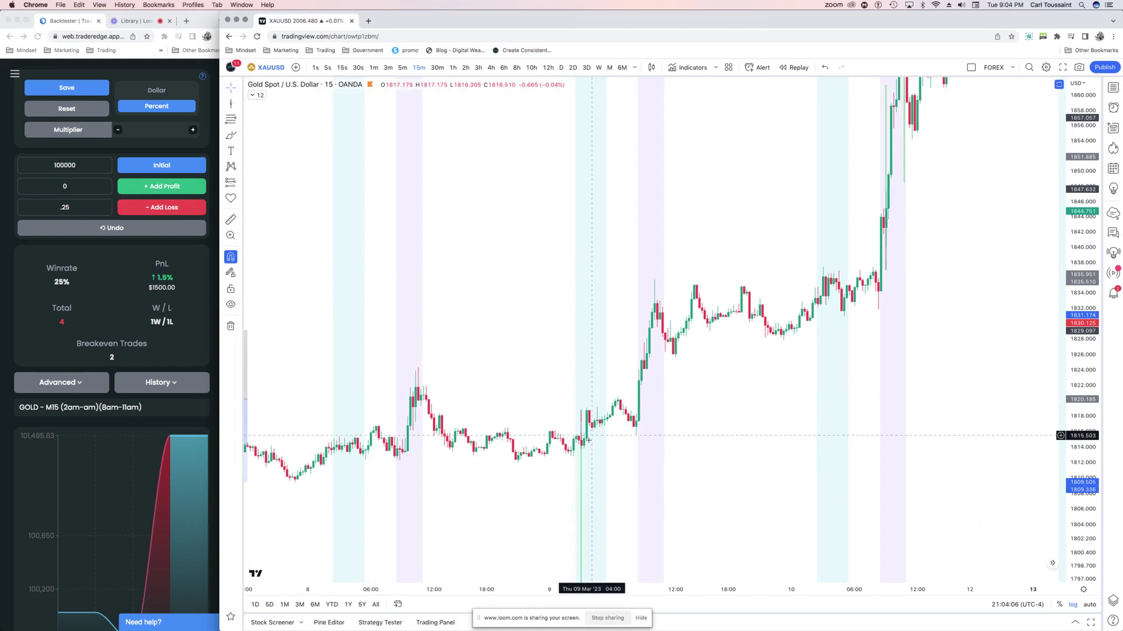
{"action": "left_click", "coordinate": [18, 247]}
{"action": "left_click", "coordinate": [148, 210]}
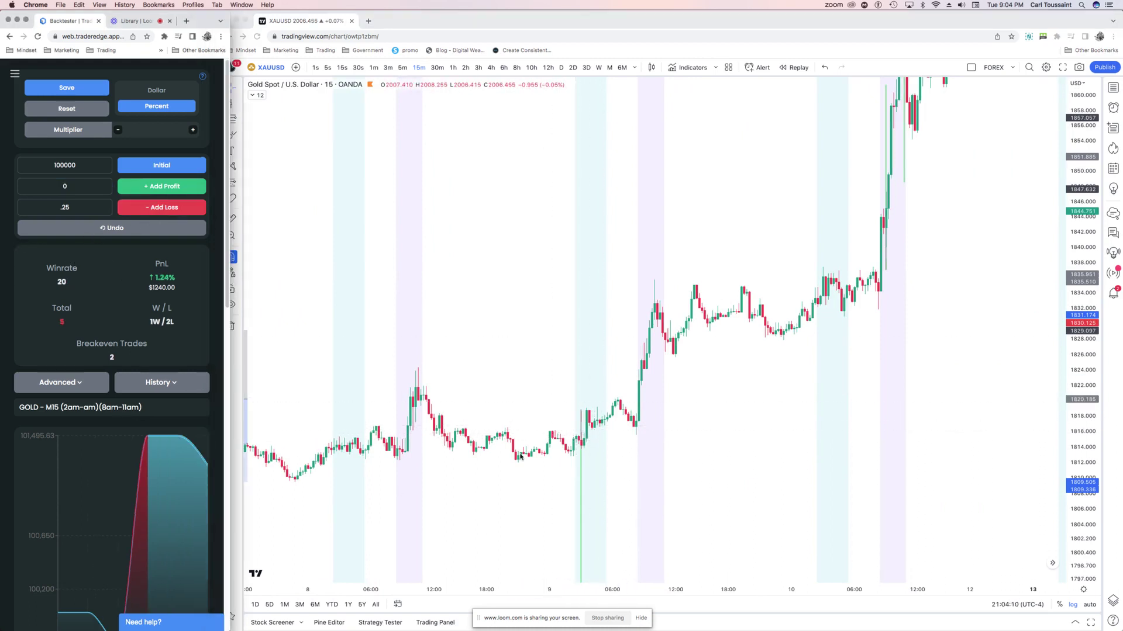
{"action": "left_click", "coordinate": [505, 390]}
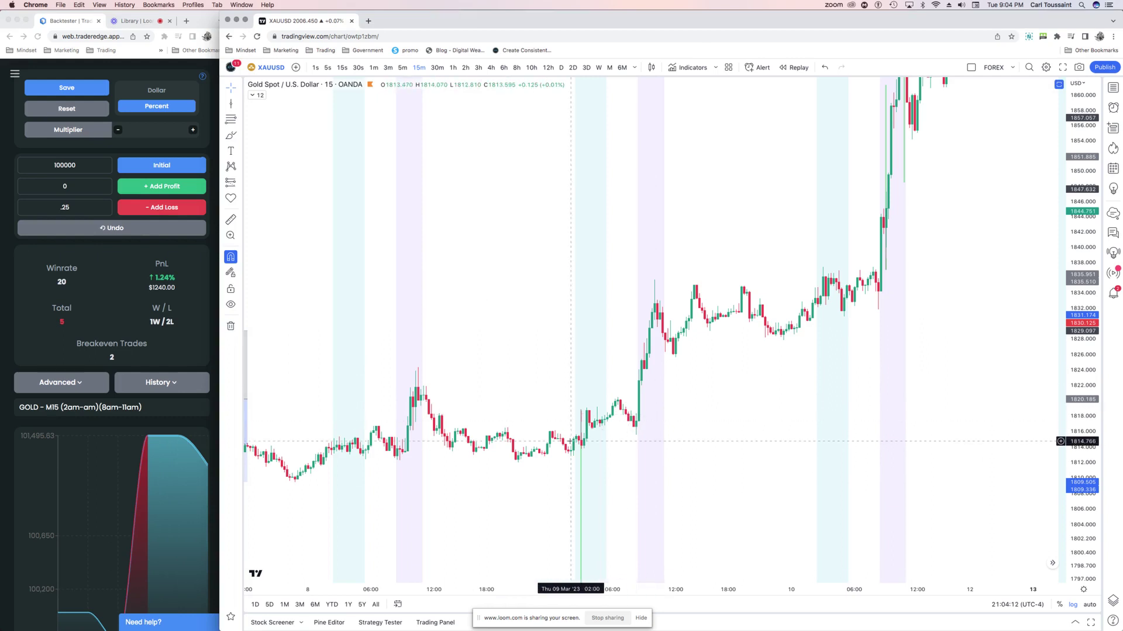
{"action": "scroll", "coordinate": [564, 442], "scroll_direction": "up", "scroll_amount": 1}
{"action": "scroll", "coordinate": [746, 381], "scroll_direction": "up", "scroll_amount": 1}
{"action": "left_click_drag", "start_coordinate": [732, 333], "coordinate": [585, 347]}
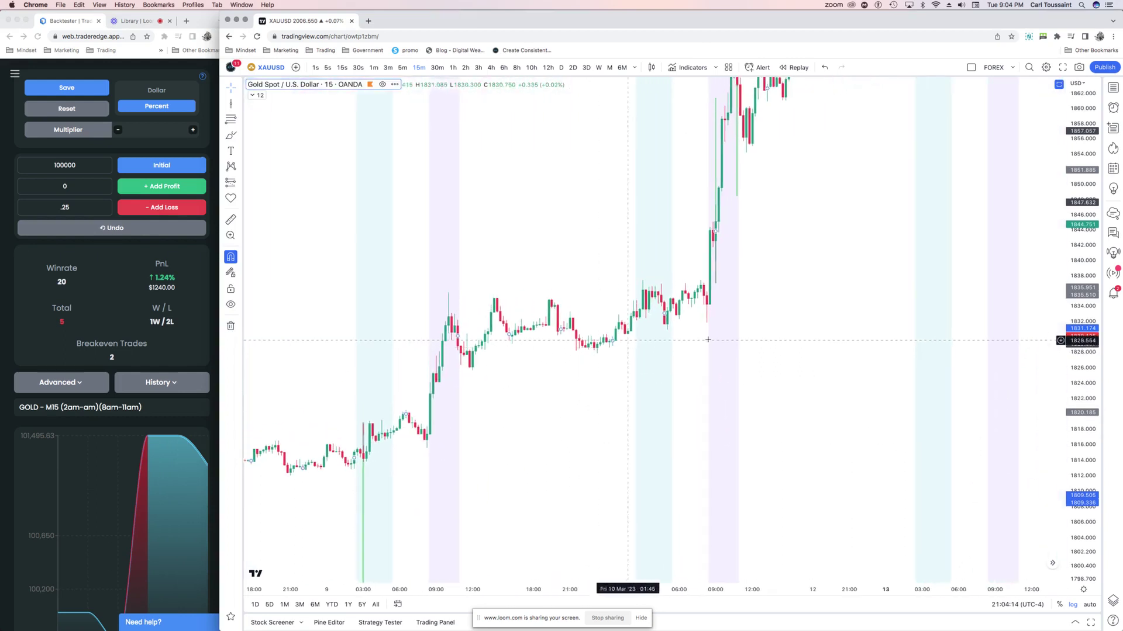
{"action": "left_click_drag", "start_coordinate": [445, 396], "coordinate": [582, 375]}
{"action": "scroll", "coordinate": [582, 374], "scroll_direction": "right", "scroll_amount": 3}
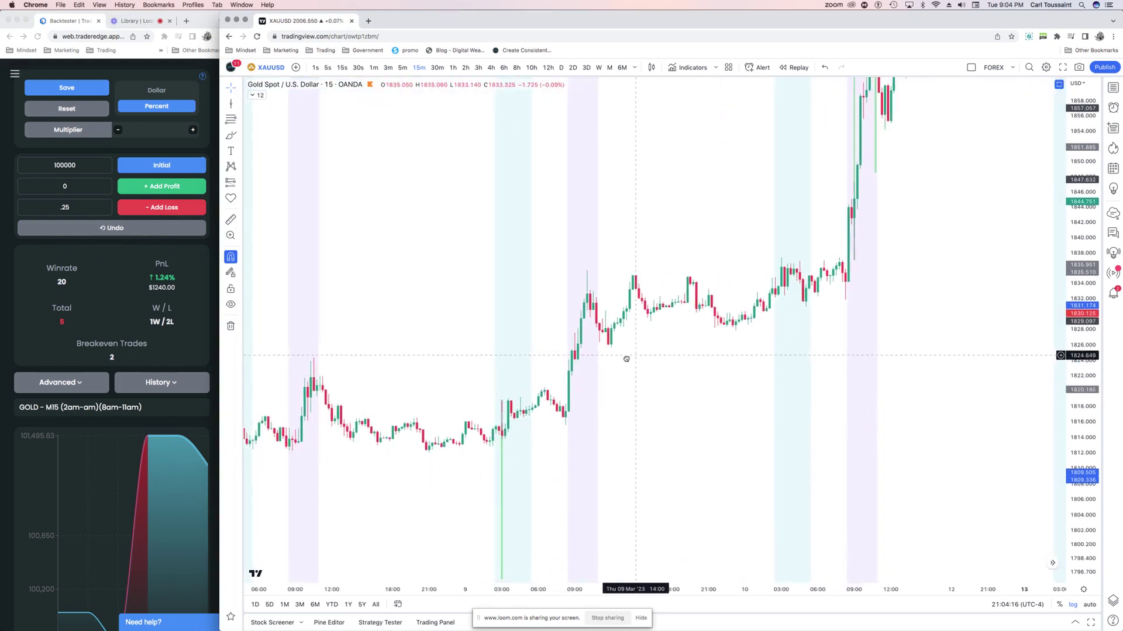
{"action": "scroll", "coordinate": [623, 364], "scroll_direction": "right", "scroll_amount": 10}
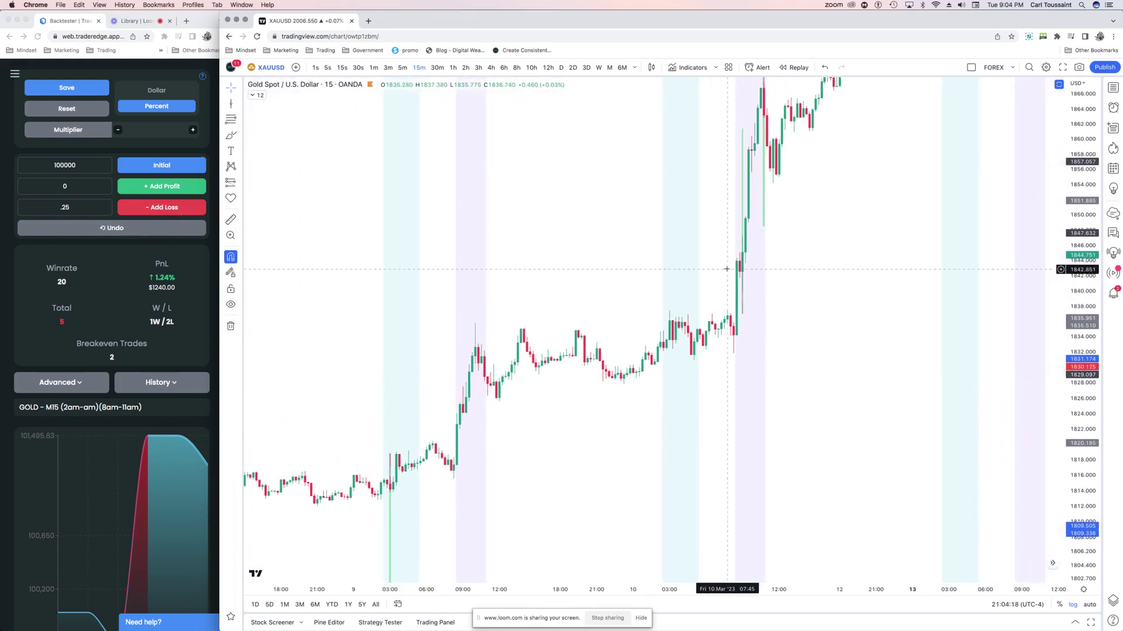
{"action": "scroll", "coordinate": [630, 361], "scroll_direction": "up", "scroll_amount": 5}
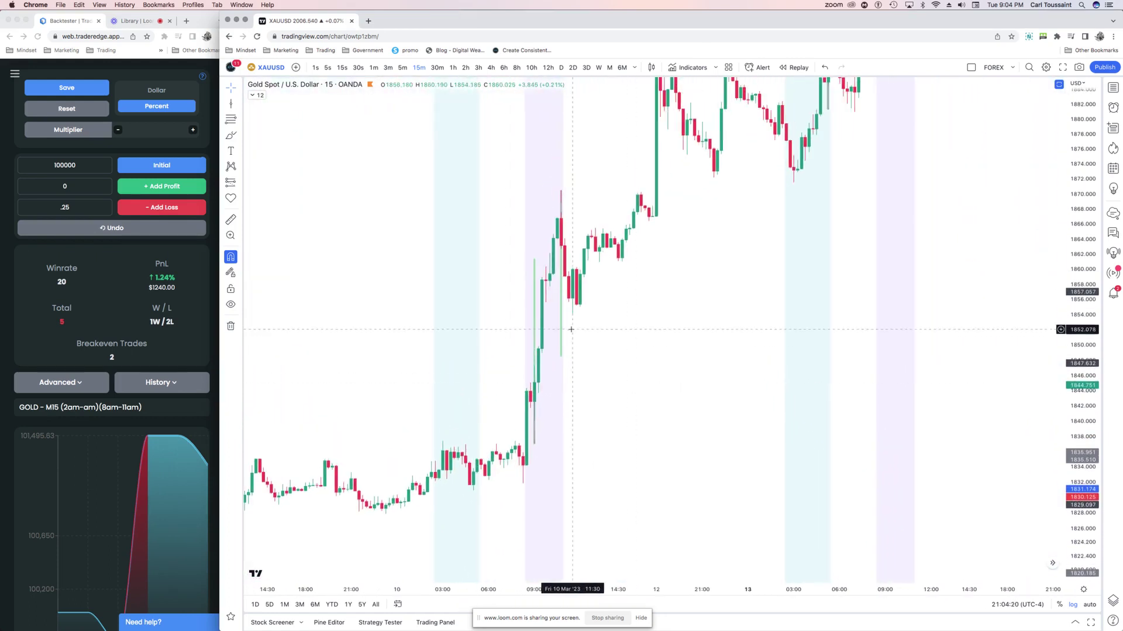
{"action": "scroll", "coordinate": [751, 327], "scroll_direction": "right", "scroll_amount": 5}
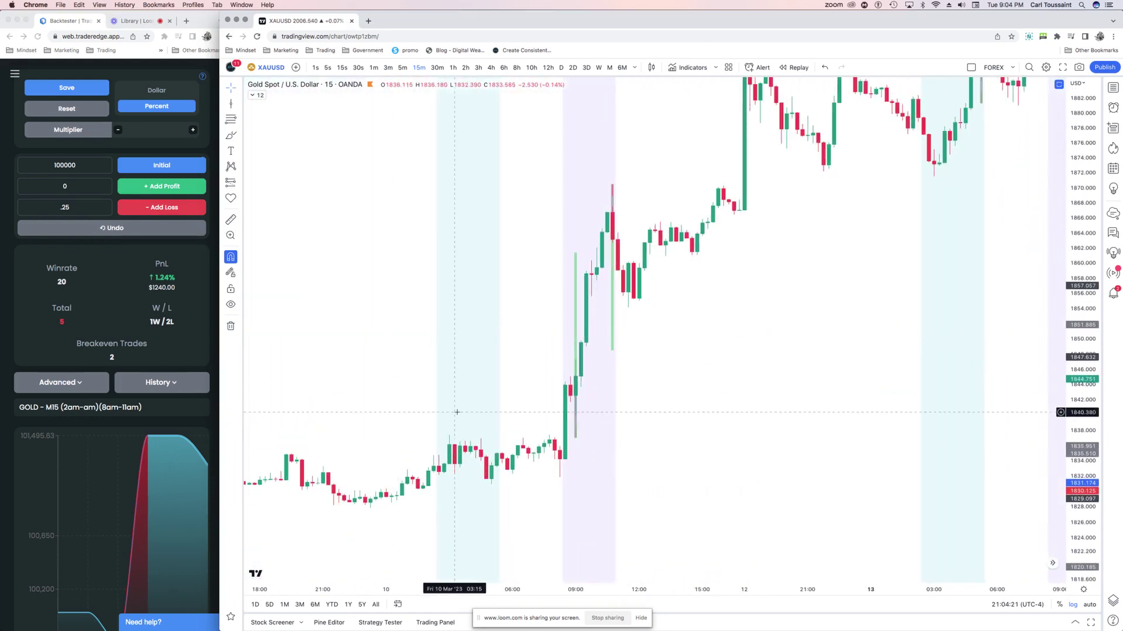
- Draw a long position on the 10 March 09:00 candle, adjusting the stop and raising the target to about 1894
{"action": "left_click", "coordinate": [239, 185]}
{"action": "left_click", "coordinate": [268, 182]}
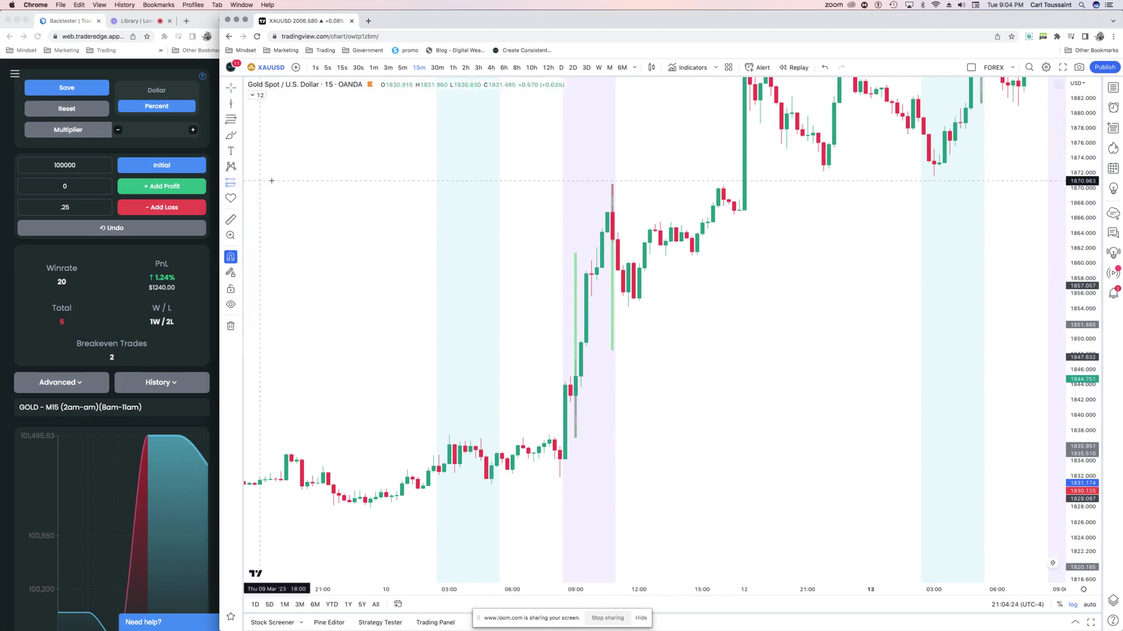
{"action": "left_click", "coordinate": [576, 377]}
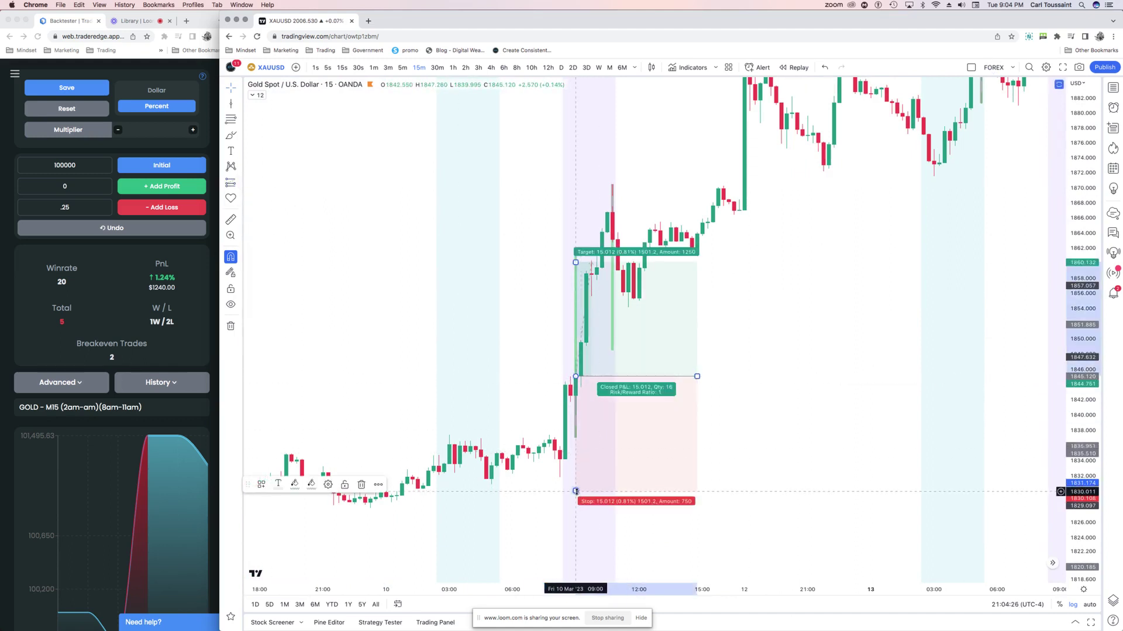
{"action": "left_click_drag", "start_coordinate": [579, 501], "coordinate": [626, 438]}
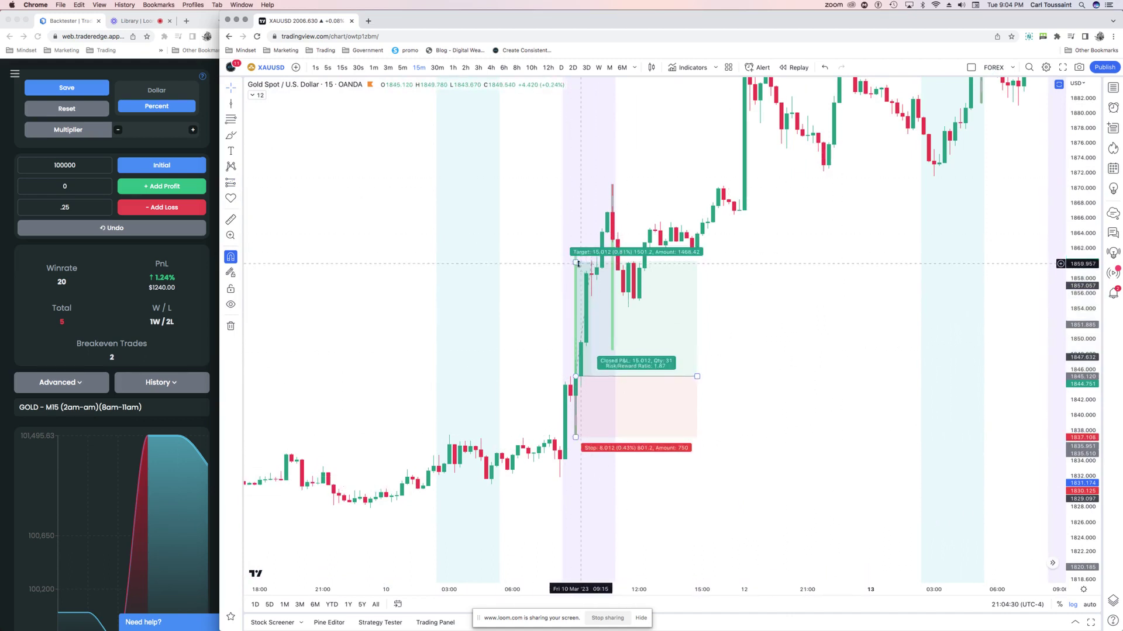
{"action": "left_click_drag", "start_coordinate": [576, 263], "coordinate": [576, 172]}
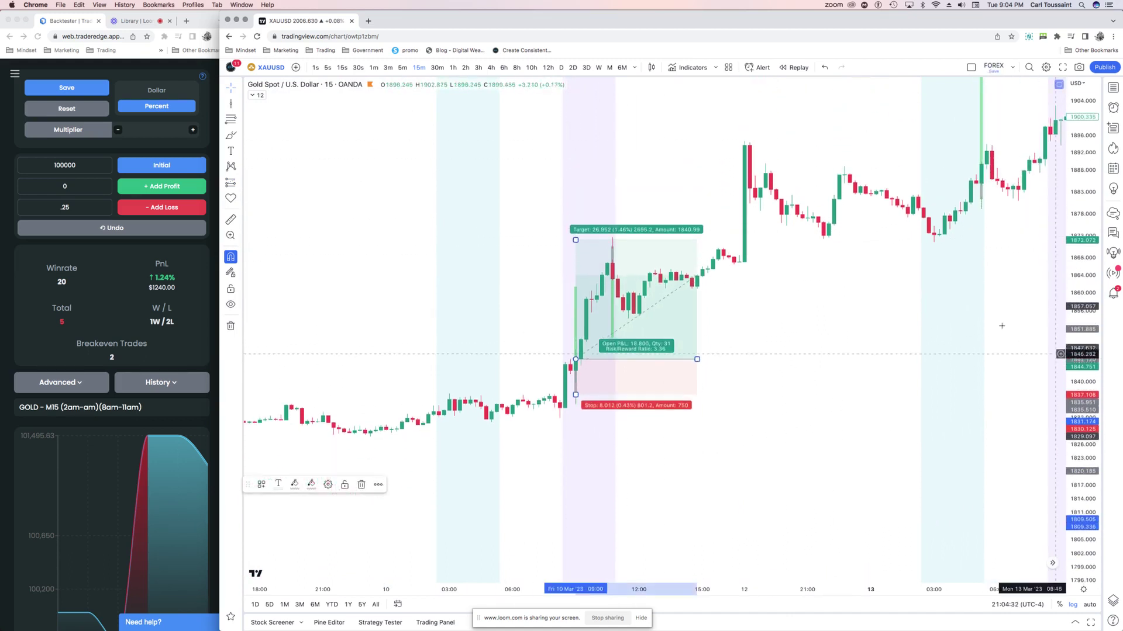
{"action": "scroll", "coordinate": [910, 289], "scroll_direction": "down", "scroll_amount": 2}
{"action": "left_click_drag", "start_coordinate": [864, 270], "coordinate": [789, 307]}
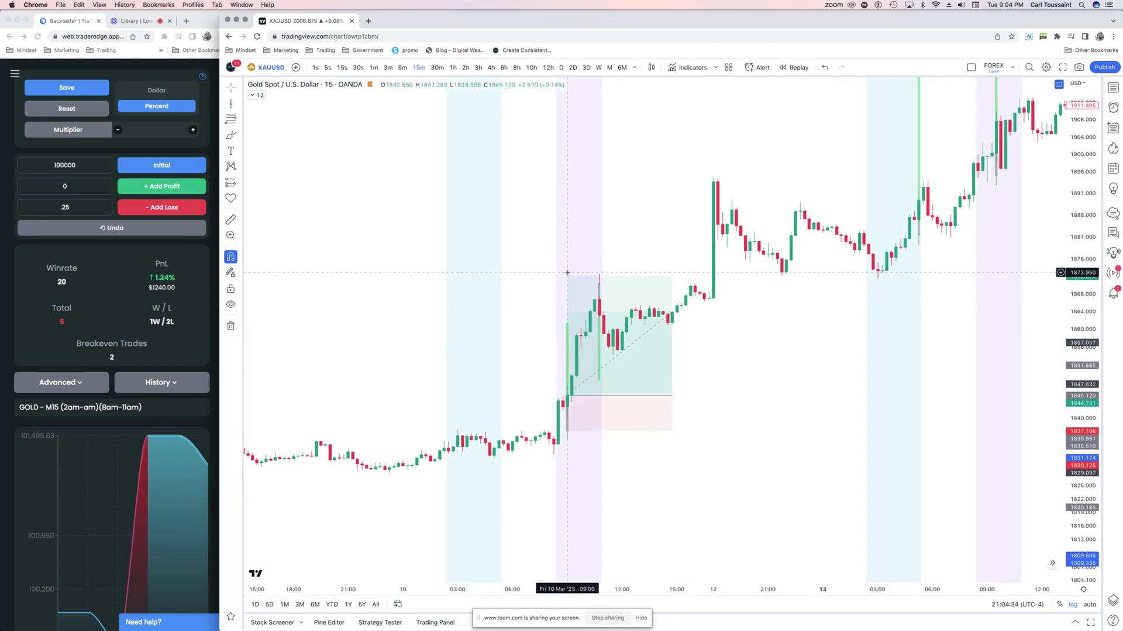
{"action": "left_click_drag", "start_coordinate": [567, 272], "coordinate": [568, 179]}
- Review the rally's outcome on the chart and log the trade as a 1.25 win in the Backtester
{"action": "scroll", "coordinate": [853, 264], "scroll_direction": "left", "scroll_amount": 2}
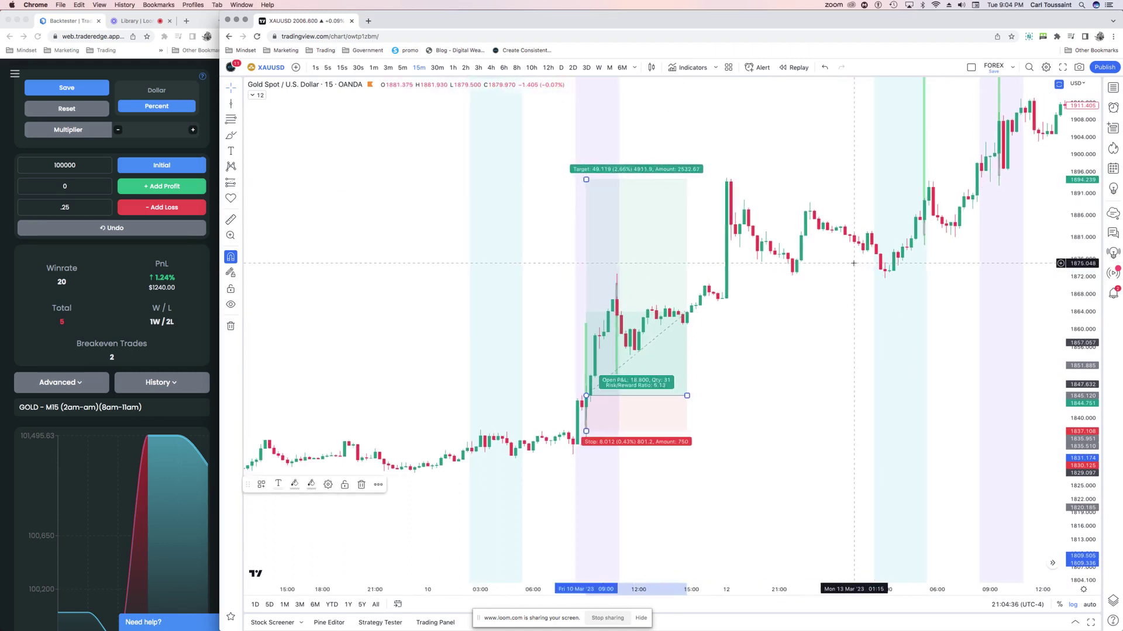
{"action": "scroll", "coordinate": [854, 263], "scroll_direction": "down", "scroll_amount": 2}
{"action": "left_click_drag", "start_coordinate": [861, 279], "coordinate": [678, 347]}
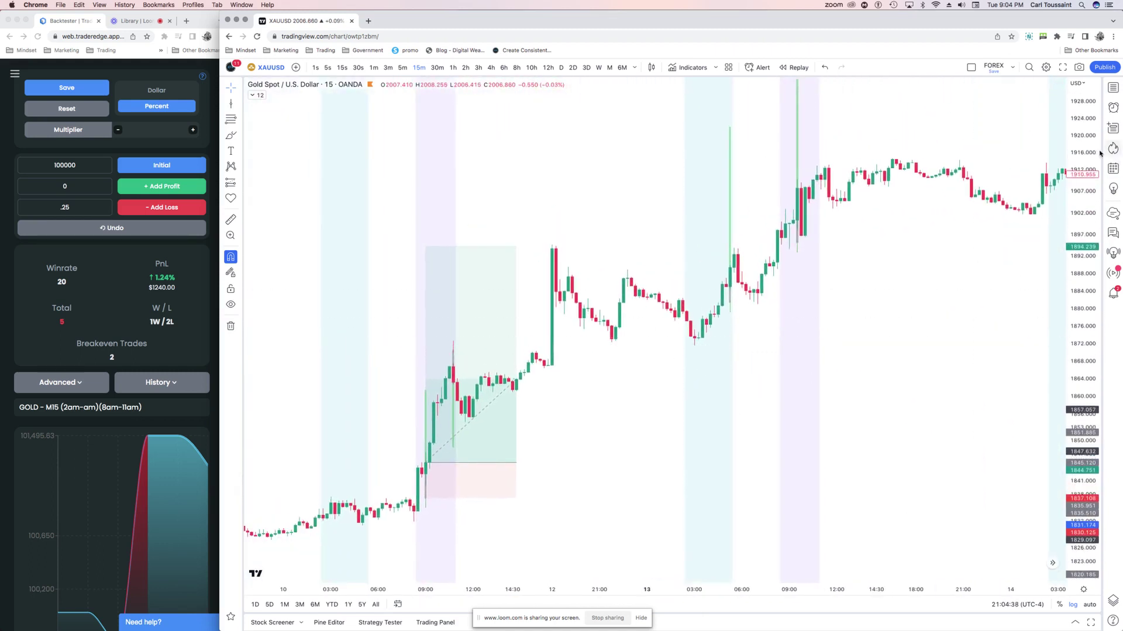
{"action": "left_click_drag", "start_coordinate": [1092, 141], "coordinate": [1085, 199]}
{"action": "scroll", "coordinate": [590, 269], "scroll_direction": "down", "scroll_amount": 1}
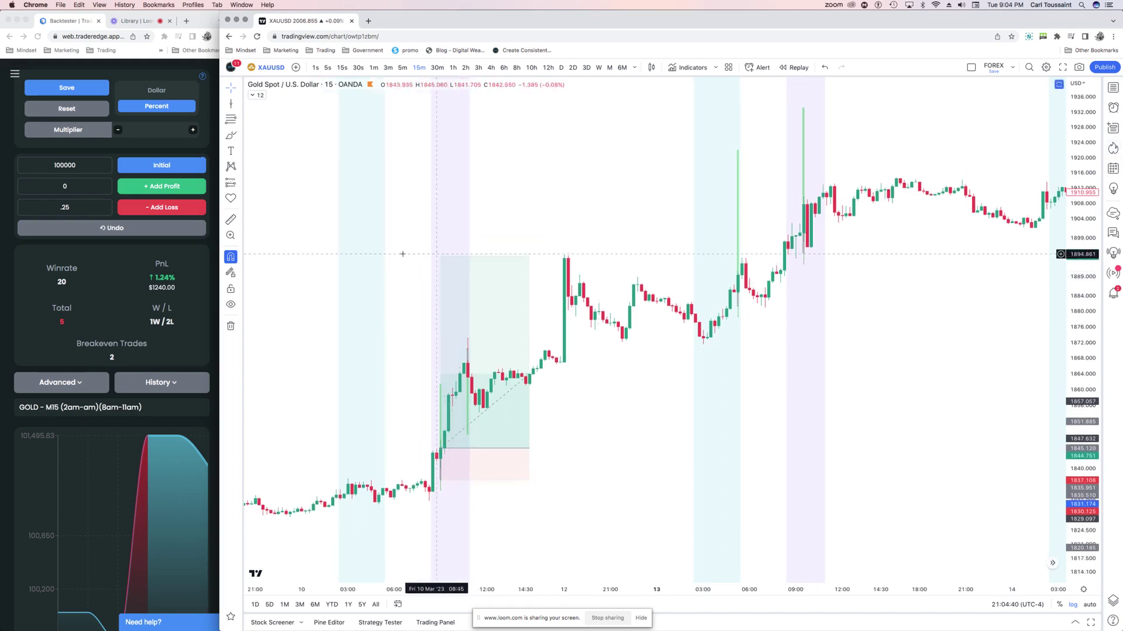
{"action": "left_click", "coordinate": [477, 259]}
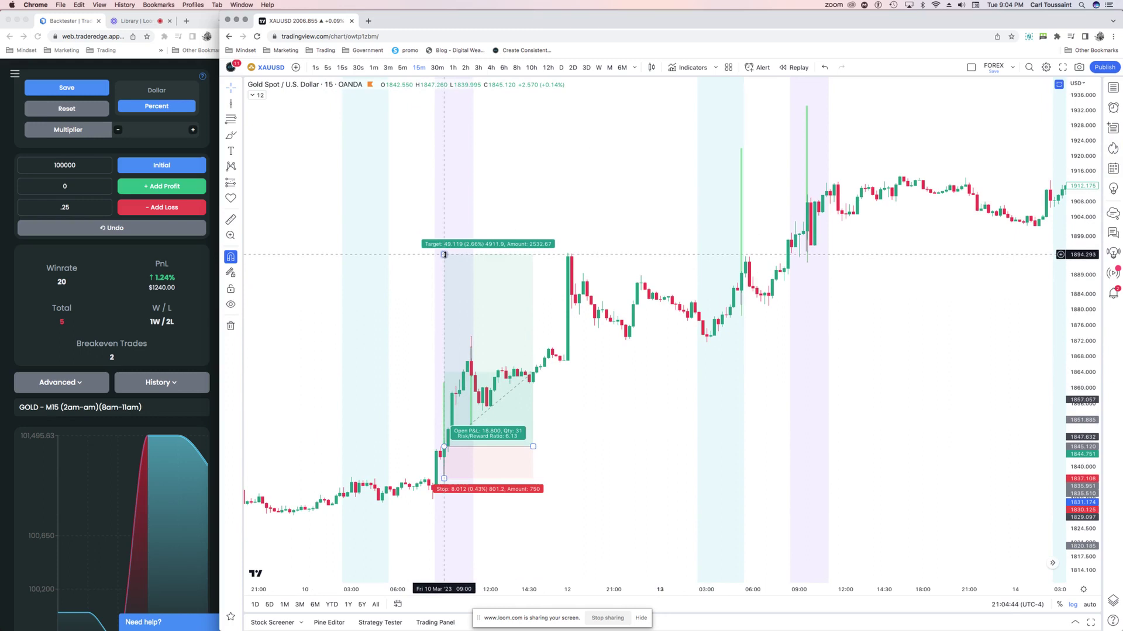
{"action": "left_click", "coordinate": [644, 342]}
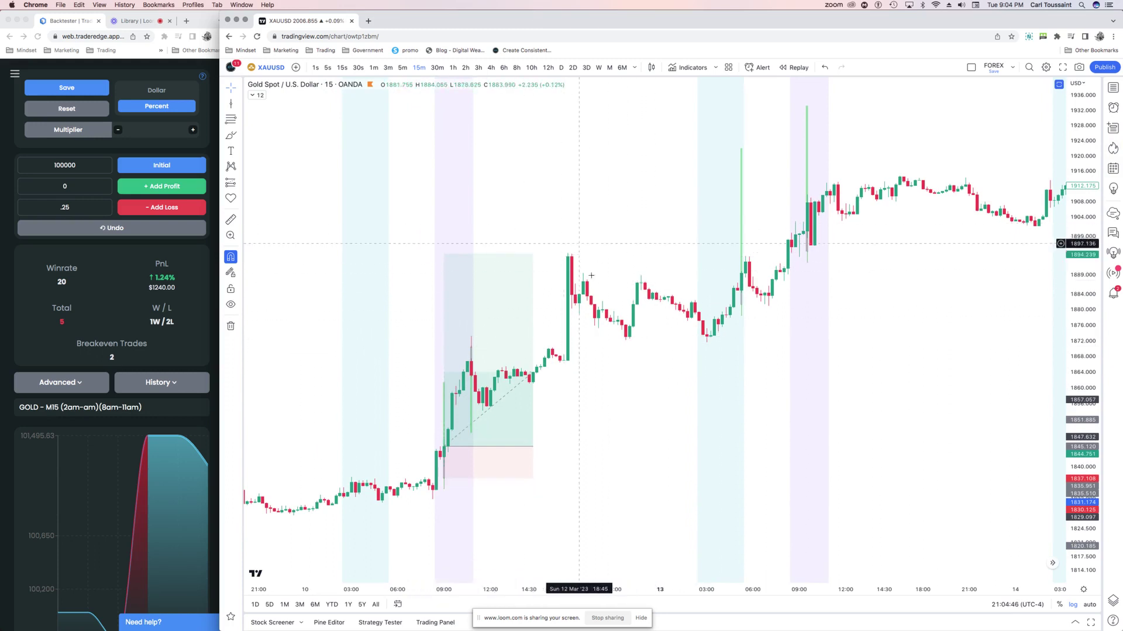
{"action": "left_click", "coordinate": [77, 188]}
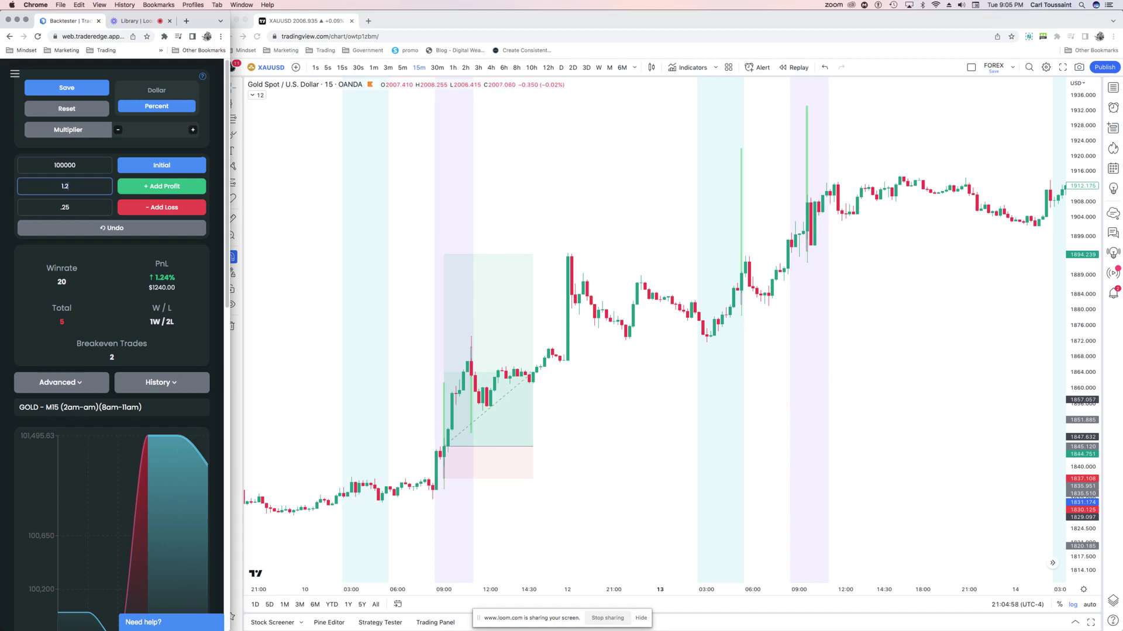
{"action": "left_click", "coordinate": [152, 192]}
{"action": "left_click", "coordinate": [643, 182]}
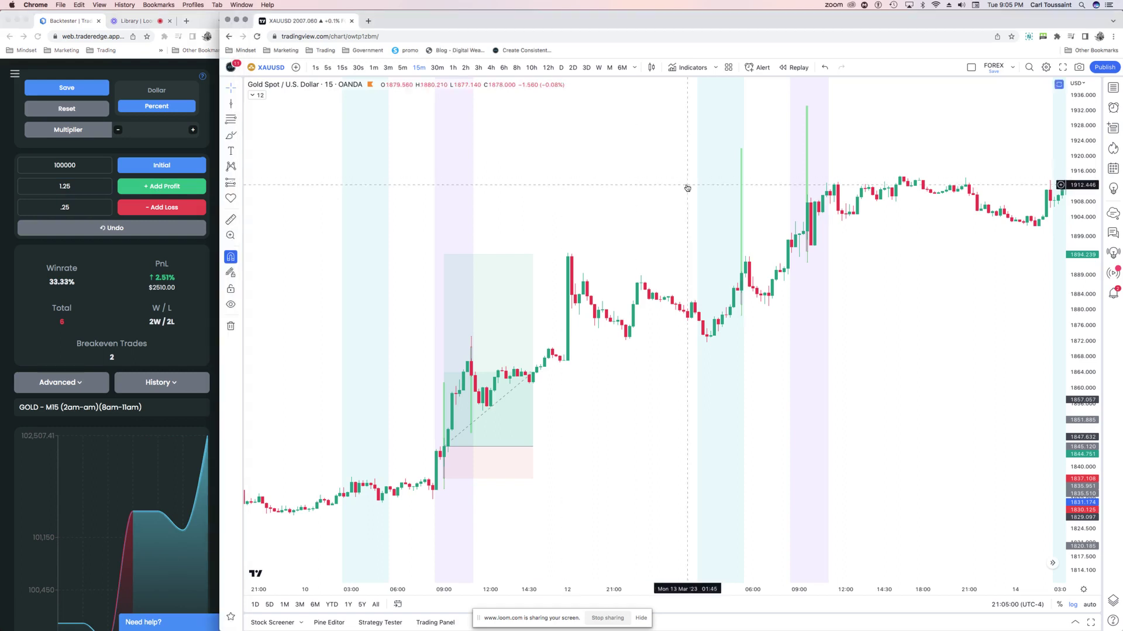
- Test a long position at the 13 March 05:30 candle, delete it, and log a loss
{"action": "left_click_drag", "start_coordinate": [679, 183], "coordinate": [496, 188]}
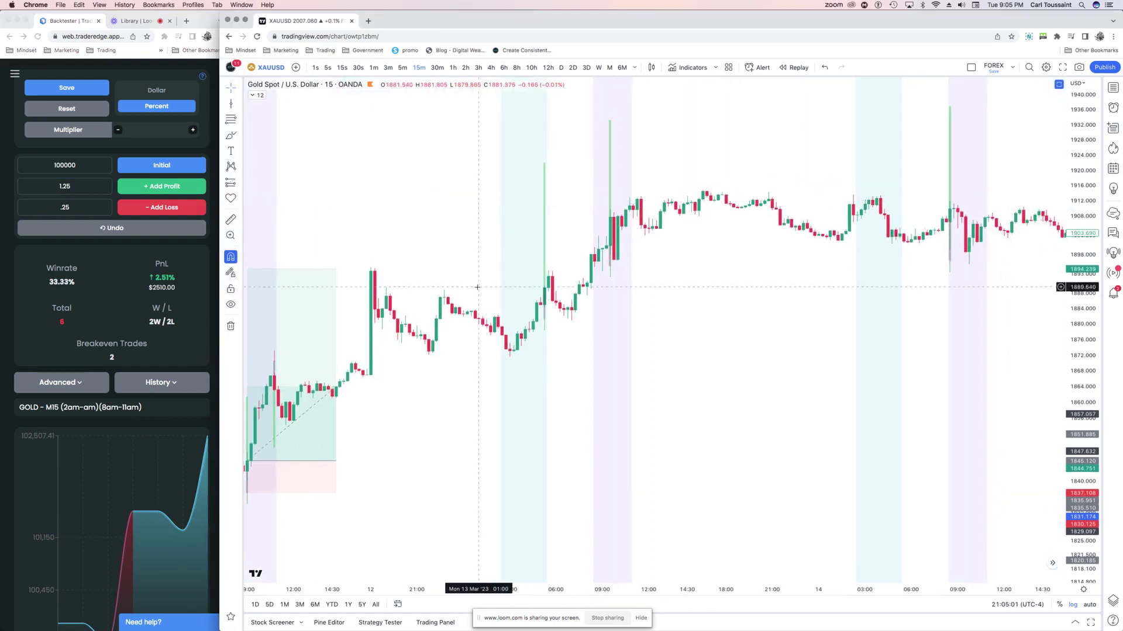
{"action": "left_click", "coordinate": [236, 182]}
{"action": "left_click", "coordinate": [263, 183]}
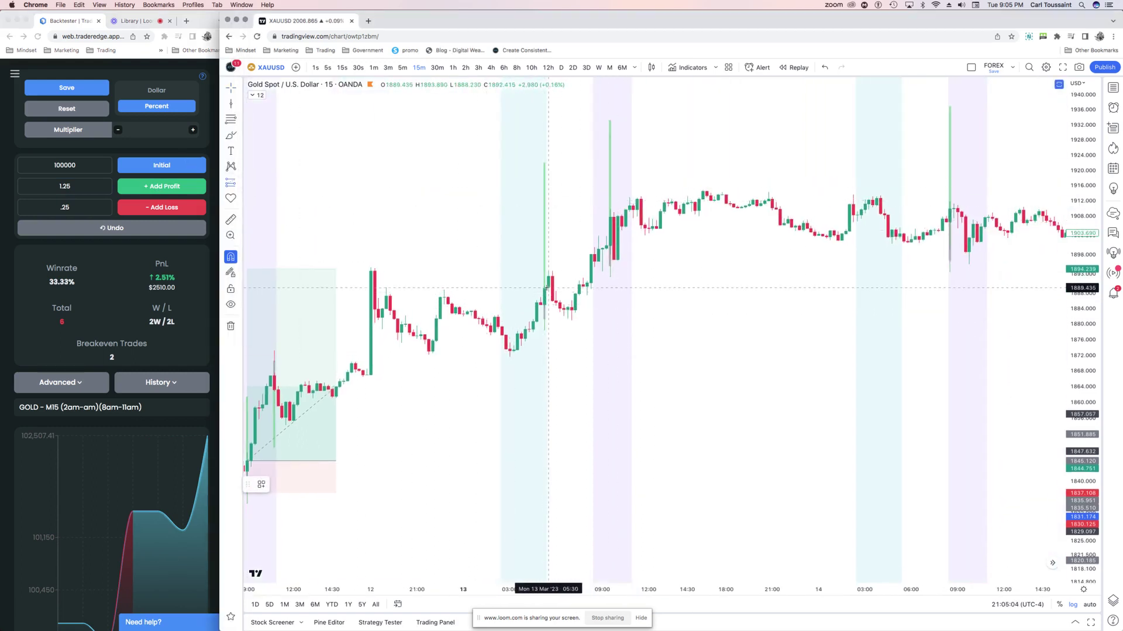
{"action": "left_click", "coordinate": [548, 288]}
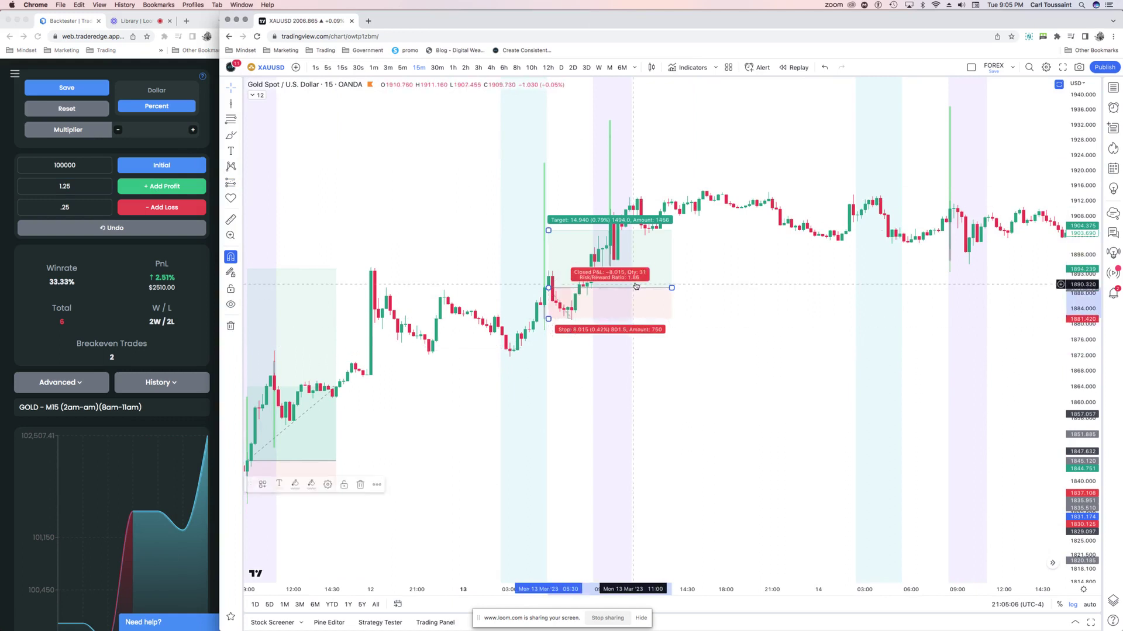
{"action": "left_click_drag", "start_coordinate": [636, 286], "coordinate": [629, 287]}
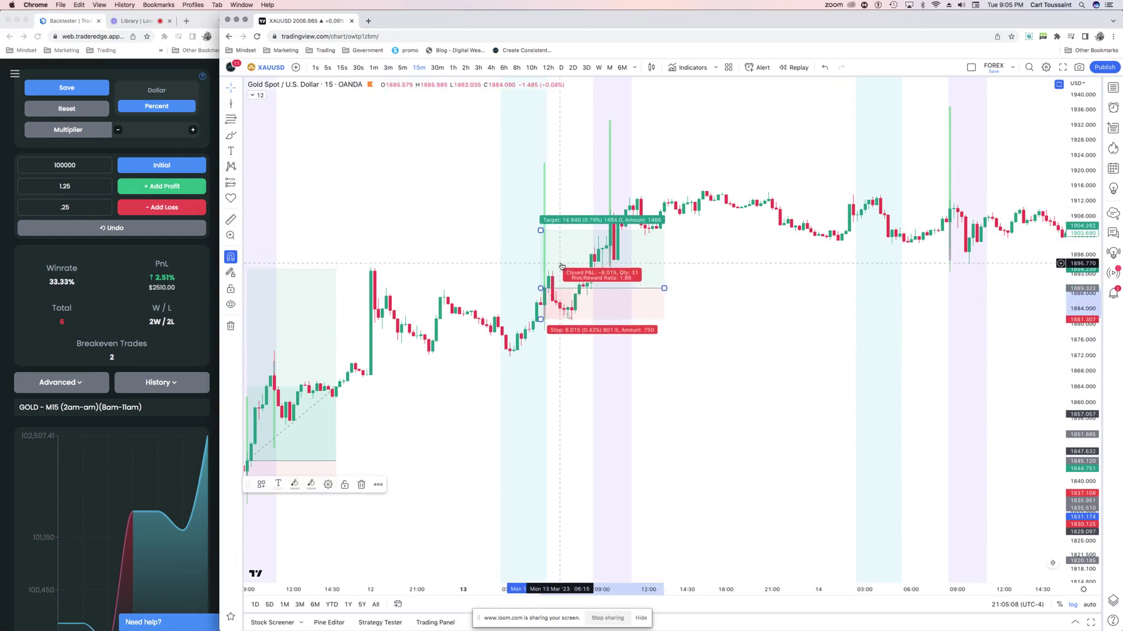
{"action": "key", "text": "Delete"}
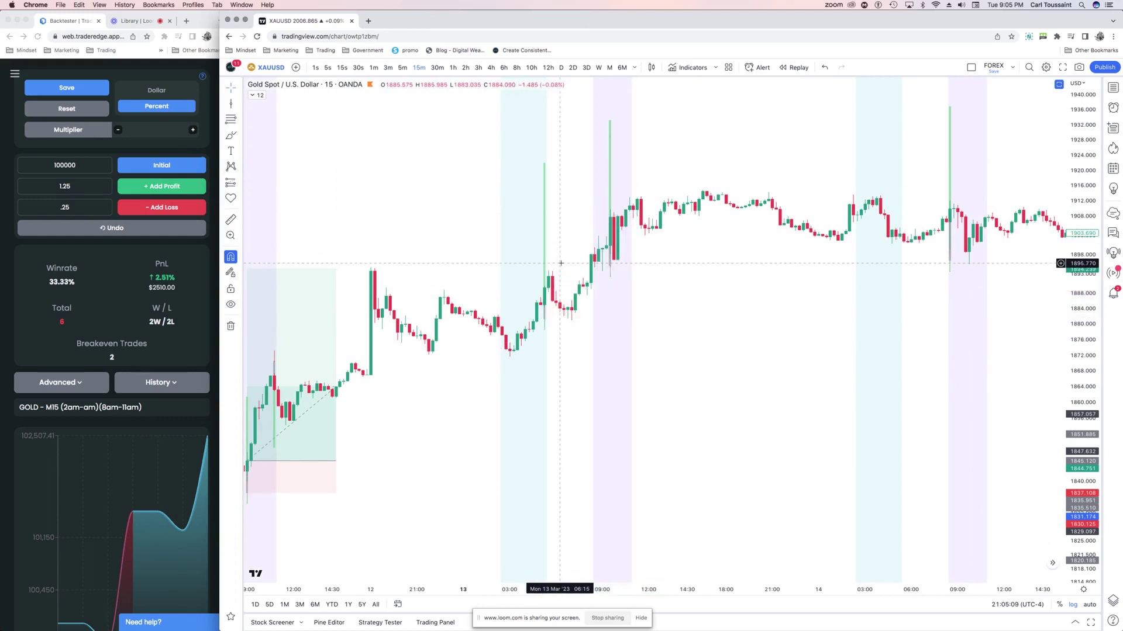
{"action": "left_click", "coordinate": [142, 211]}
{"action": "left_click", "coordinate": [156, 210]}
{"action": "scroll", "coordinate": [576, 206], "scroll_direction": "up", "scroll_amount": 1}
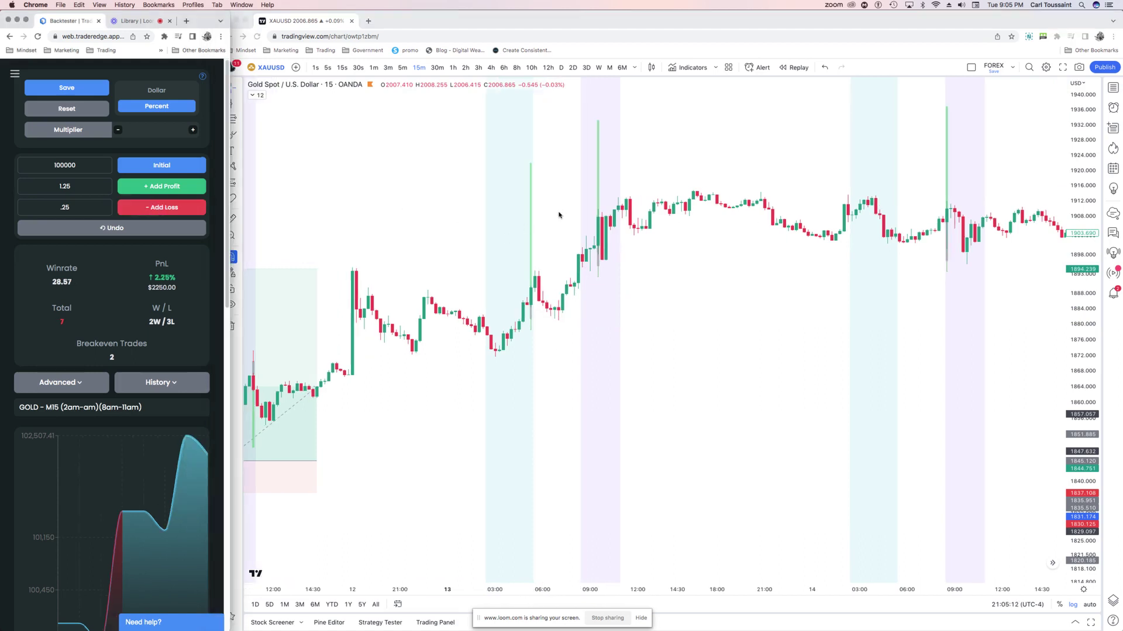
- Draw a second long position on a later candle, lowering the stop and nudging the target down
{"action": "left_click", "coordinate": [579, 205]}
{"action": "left_click_drag", "start_coordinate": [501, 186], "coordinate": [326, 200]}
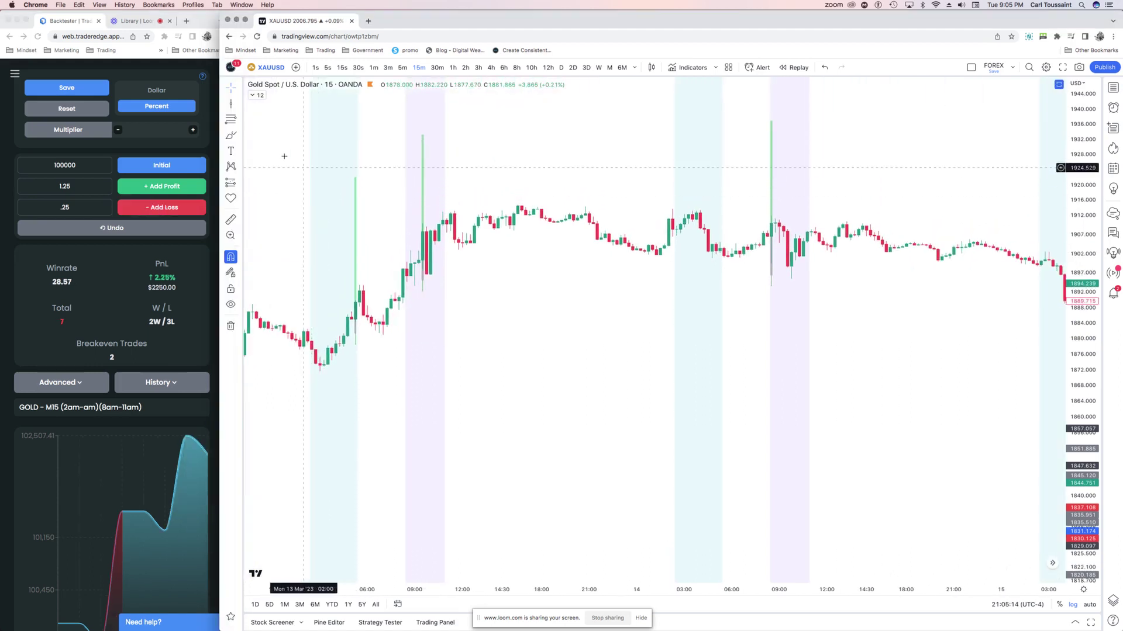
{"action": "left_click", "coordinate": [238, 183]}
{"action": "left_click", "coordinate": [268, 183]}
{"action": "left_click", "coordinate": [426, 231]}
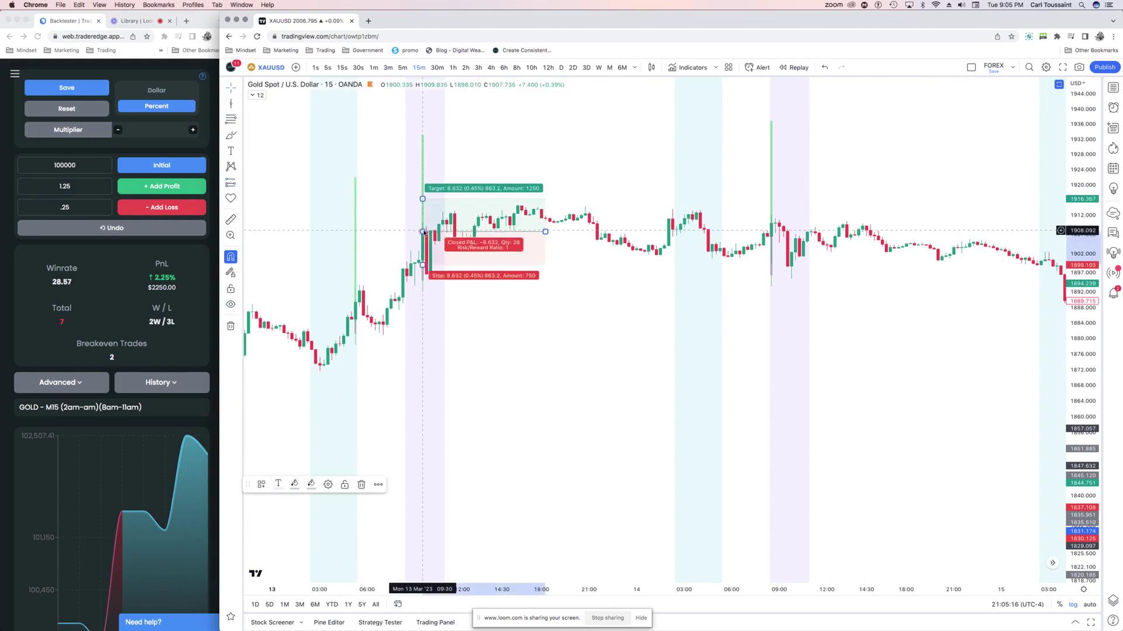
{"action": "left_click_drag", "start_coordinate": [423, 266], "coordinate": [423, 281]}
{"action": "left_click_drag", "start_coordinate": [422, 199], "coordinate": [423, 200]}
{"action": "scroll", "coordinate": [605, 252], "scroll_direction": "down", "scroll_amount": 3}
{"action": "left_click_drag", "start_coordinate": [769, 270], "coordinate": [556, 273]}
{"action": "scroll", "coordinate": [555, 273], "scroll_direction": "right", "scroll_amount": 3}
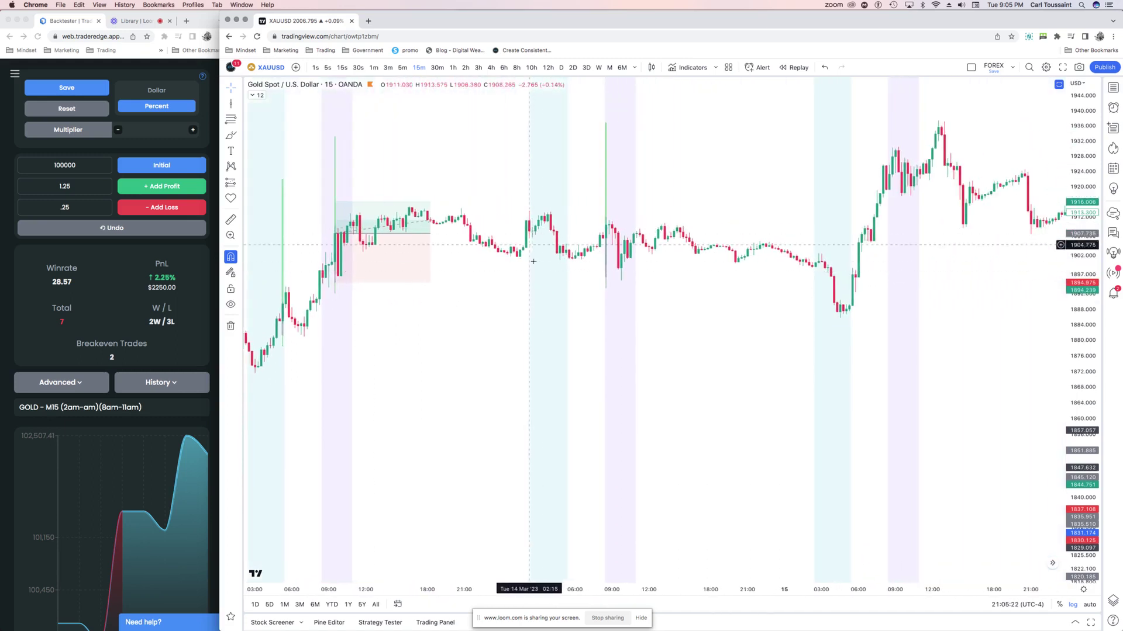
- Check that long position's result and log two losses in the Backtester
{"action": "left_click", "coordinate": [412, 241]}
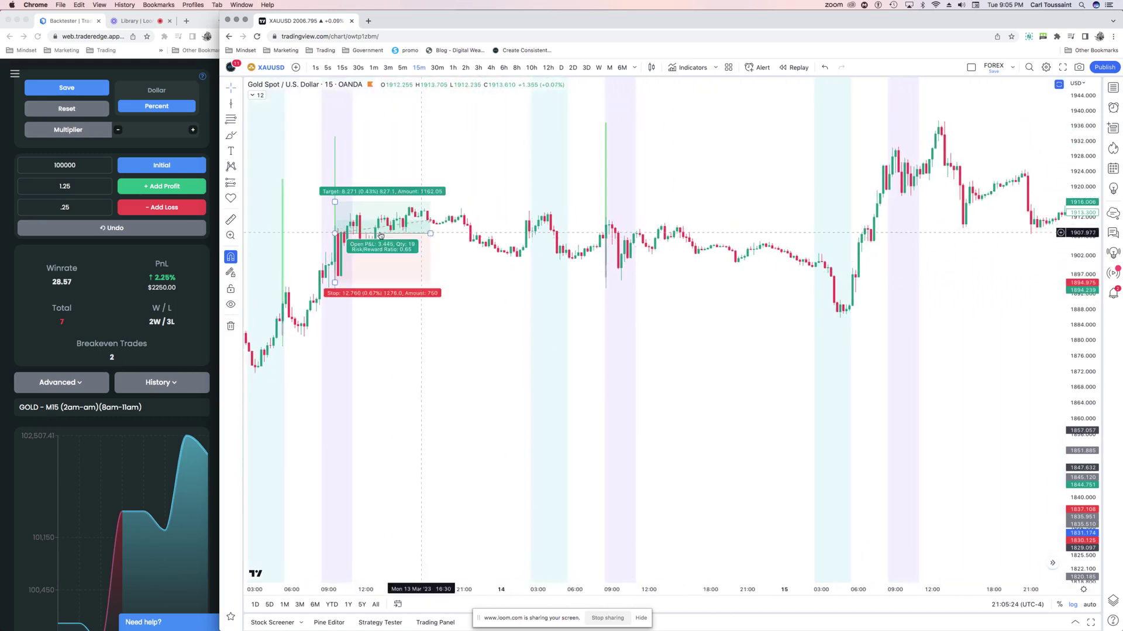
{"action": "left_click", "coordinate": [38, 230]}
{"action": "left_click", "coordinate": [153, 210]}
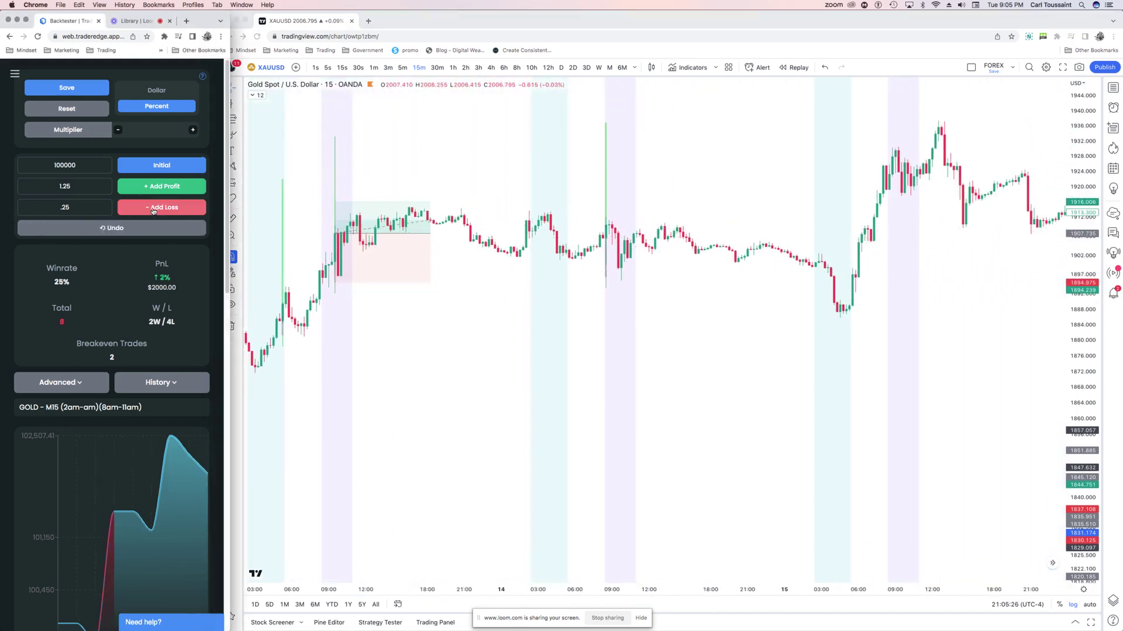
{"action": "left_click", "coordinate": [153, 210]}
- Scroll the chart further forward and log two more losses
{"action": "scroll", "coordinate": [583, 237], "scroll_direction": "right", "scroll_amount": 10}
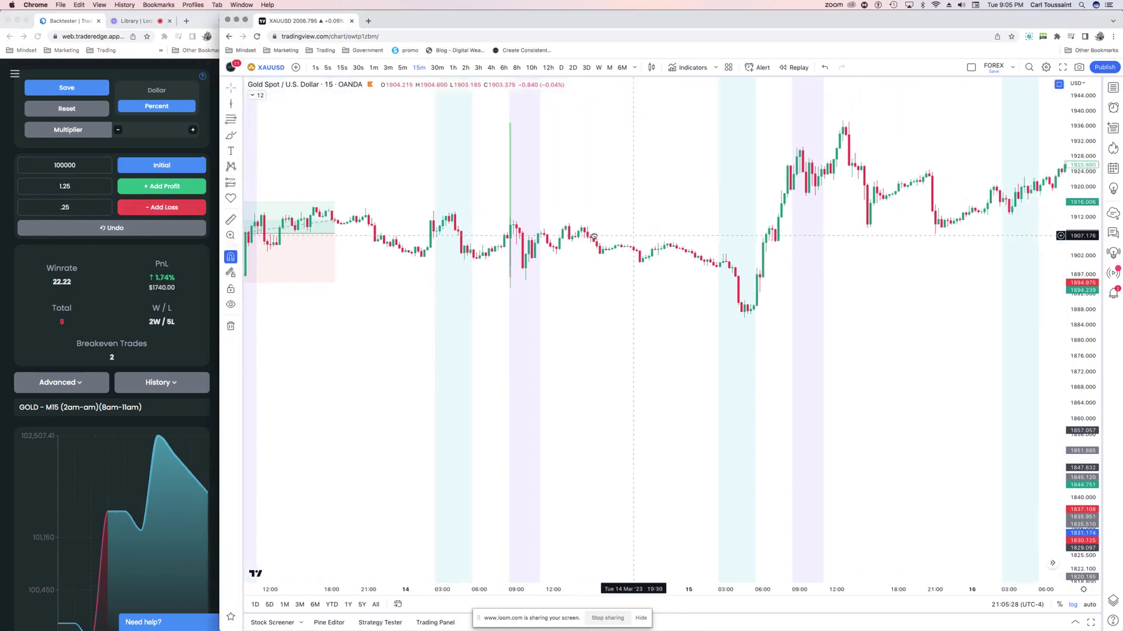
{"action": "scroll", "coordinate": [634, 228], "scroll_direction": "right", "scroll_amount": 5}
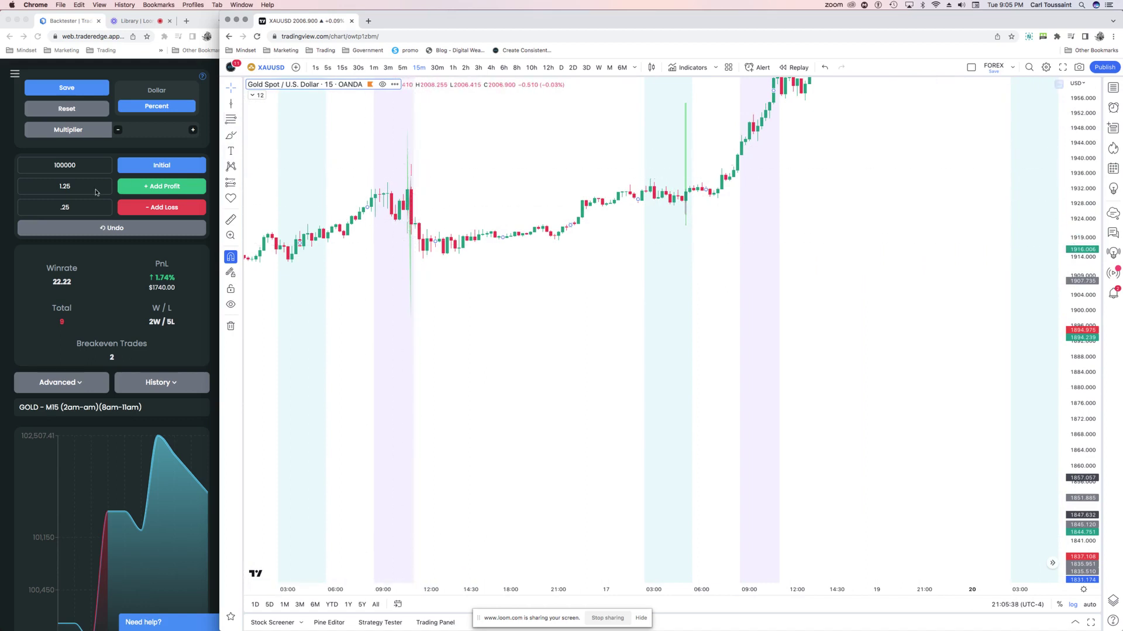
{"action": "left_click", "coordinate": [12, 215]}
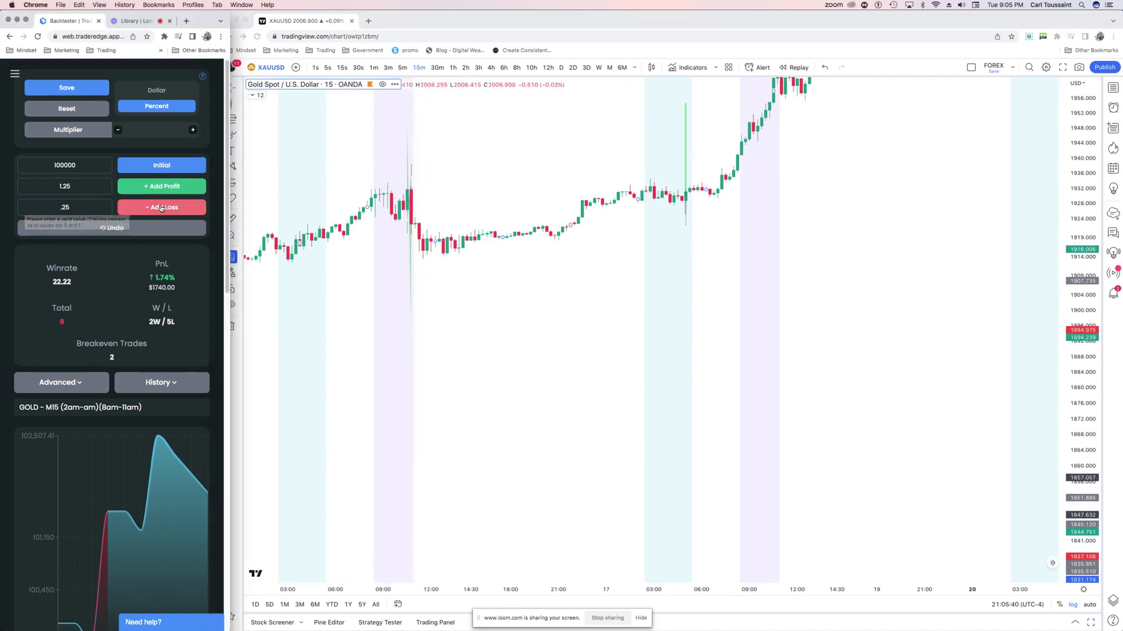
{"action": "left_click", "coordinate": [161, 208]}
{"action": "left_click", "coordinate": [161, 208]}
- Place a long position on the 17 March candle with the stop at 1924.991
{"action": "scroll", "coordinate": [575, 256], "scroll_direction": "up", "scroll_amount": 2}
{"action": "left_click", "coordinate": [579, 255]}
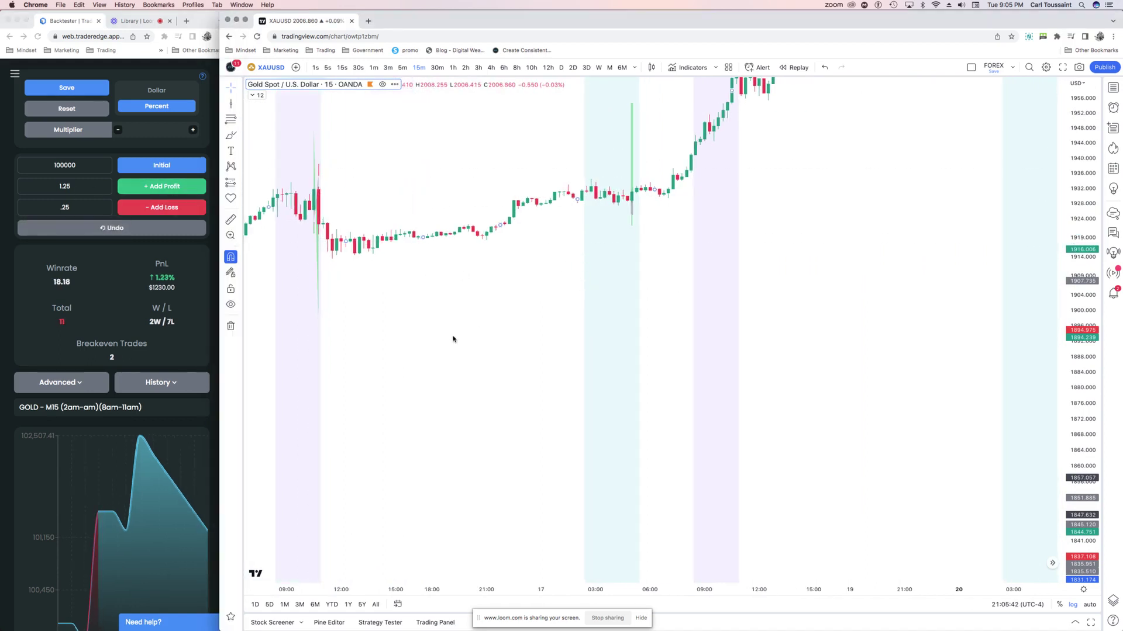
{"action": "left_click_drag", "start_coordinate": [512, 246], "coordinate": [416, 339]}
{"action": "scroll", "coordinate": [488, 250], "scroll_direction": "right", "scroll_amount": 3}
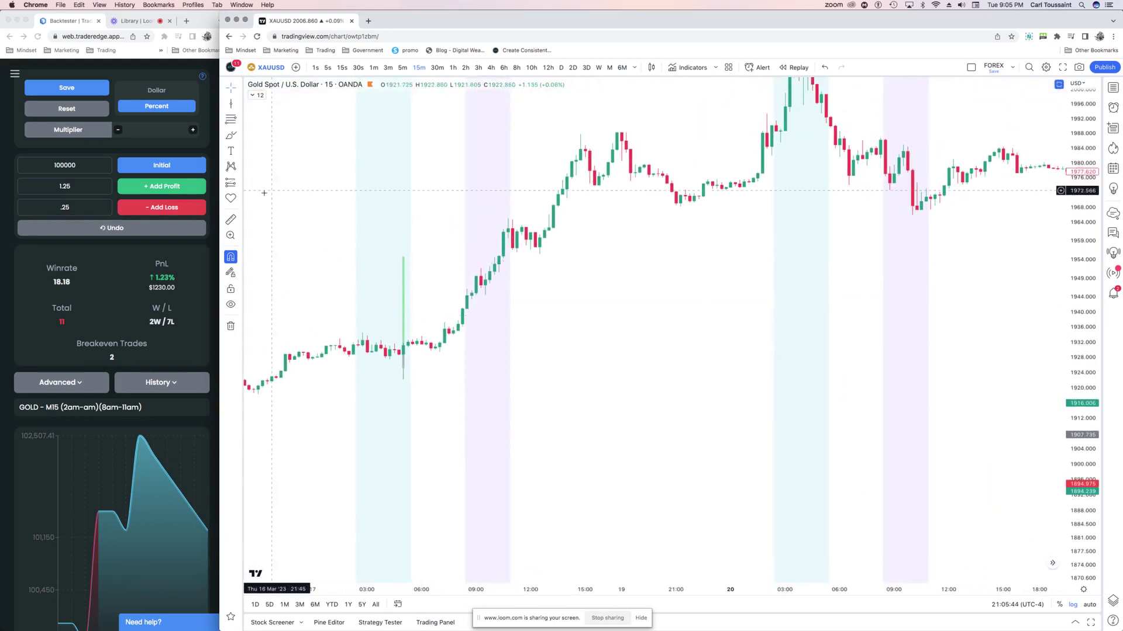
{"action": "left_click", "coordinate": [238, 184]}
{"action": "left_click", "coordinate": [267, 185]}
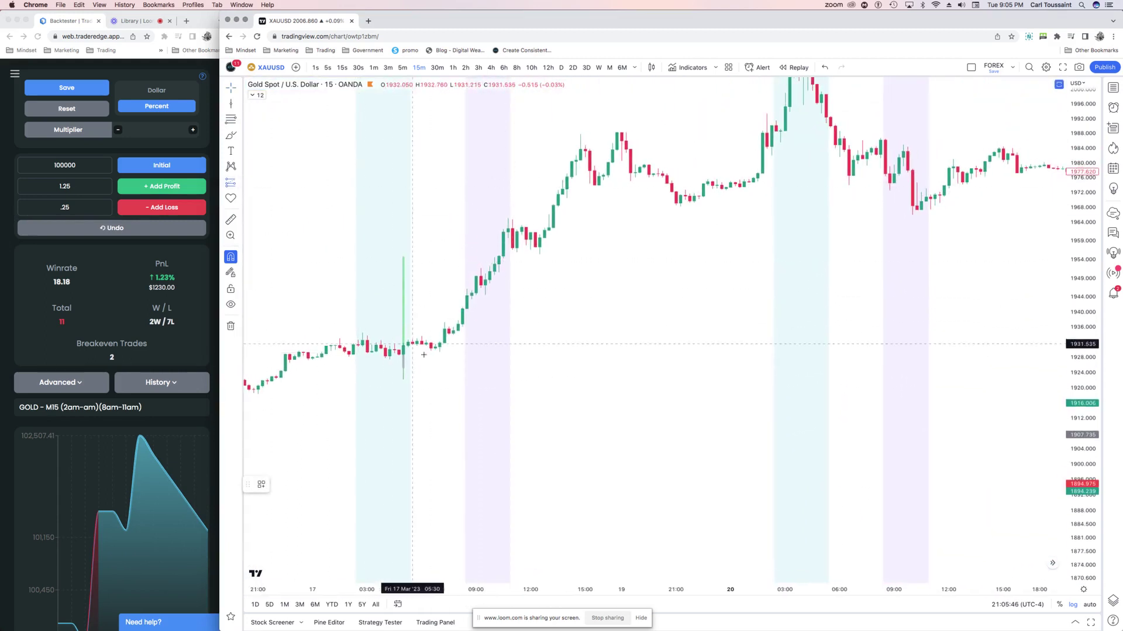
{"action": "left_click", "coordinate": [404, 345]}
{"action": "left_click_drag", "start_coordinate": [403, 415], "coordinate": [466, 369]}
{"action": "left_click", "coordinate": [363, 313]}
{"action": "scroll", "coordinate": [363, 313], "scroll_direction": "down", "scroll_amount": 1}
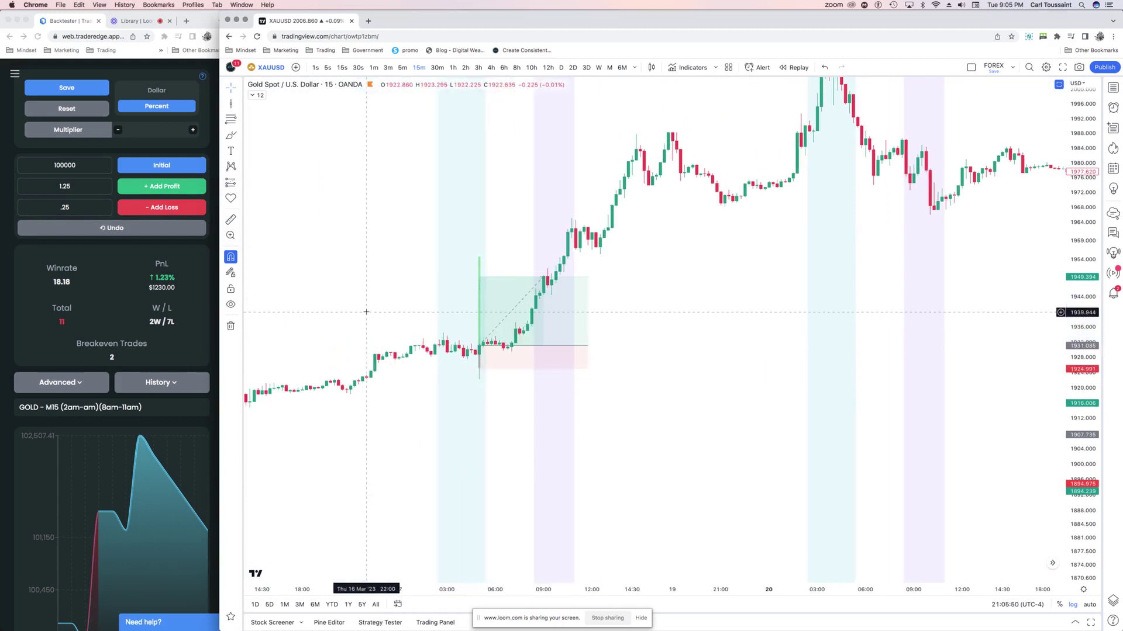
- Raise the long position's target to about 1988.5
{"action": "left_click", "coordinate": [549, 293]}
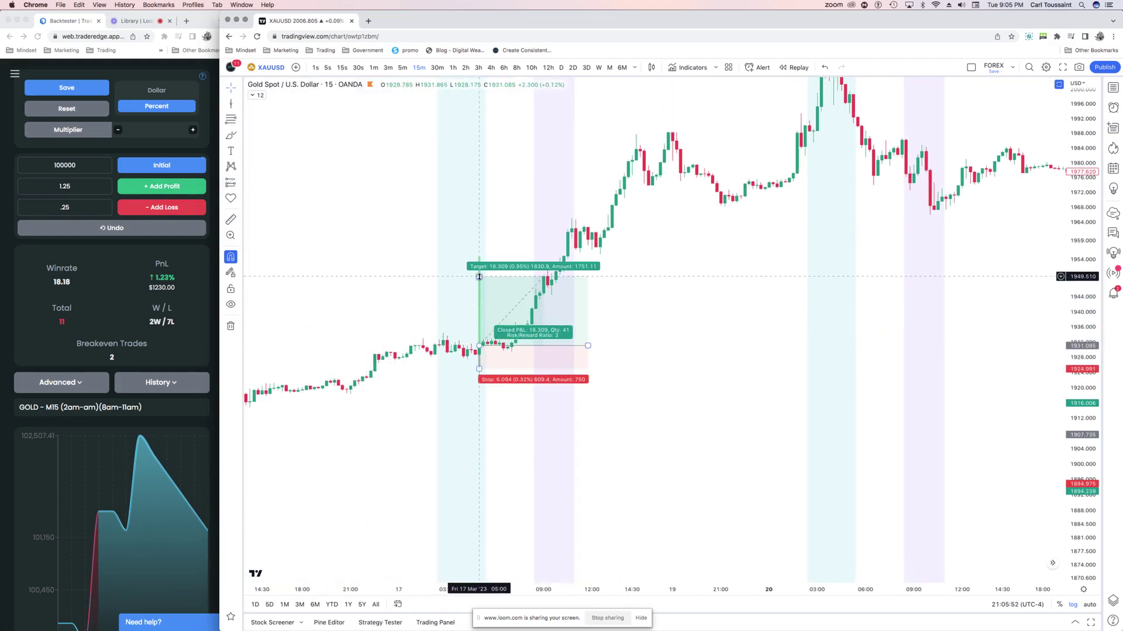
{"action": "left_click_drag", "start_coordinate": [543, 276], "coordinate": [542, 143]}
{"action": "scroll", "coordinate": [700, 228], "scroll_direction": "down", "scroll_amount": 2}
{"action": "mouse_move", "coordinate": [744, 258]}
{"action": "left_mouse_down"}
{"action": "mouse_move", "coordinate": [704, 312]}
{"action": "mouse_move", "coordinate": [528, 366]}
{"action": "mouse_move", "coordinate": [615, 346]}
{"action": "left_mouse_up"}
{"action": "left_click", "coordinate": [436, 235]}
{"action": "left_click", "coordinate": [429, 234]}
{"action": "left_click_drag", "start_coordinate": [429, 235], "coordinate": [476, 141]}
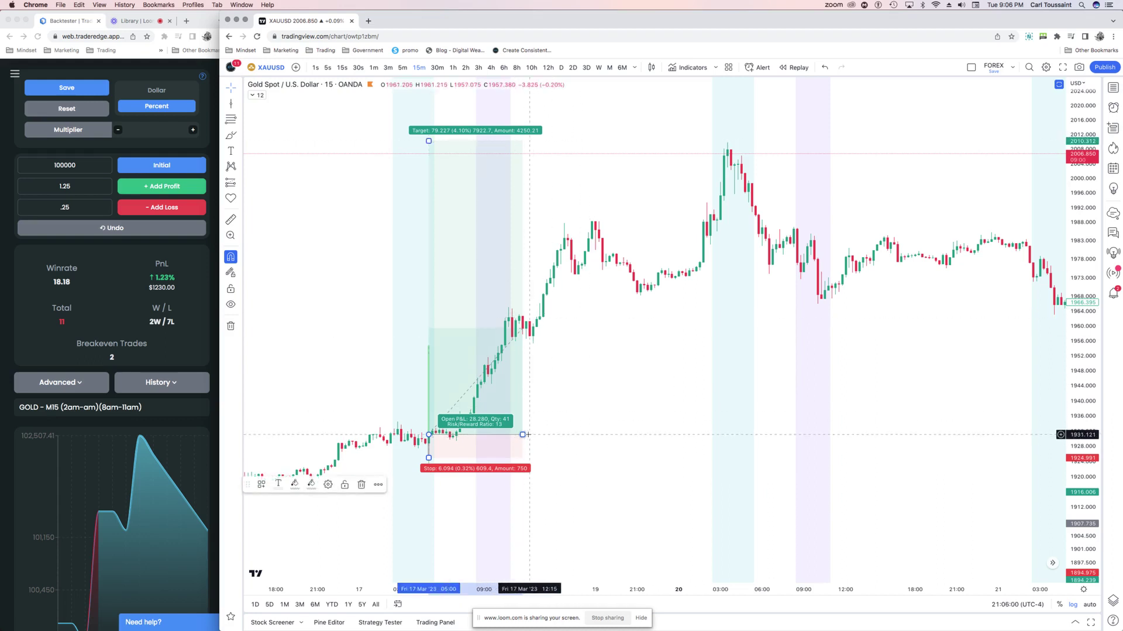
{"action": "left_click", "coordinate": [411, 200]}
- Log the trade as a 3R win in the Backtester
{"action": "left_click", "coordinate": [88, 189]}
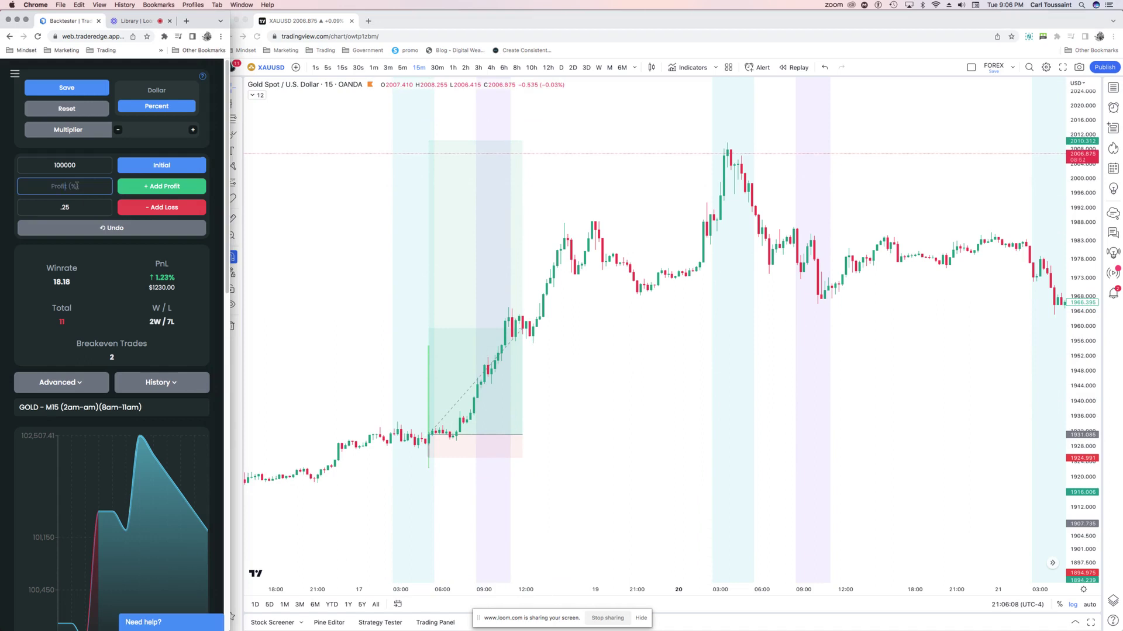
{"action": "left_click", "coordinate": [159, 188]}
{"action": "scroll", "coordinate": [622, 316], "scroll_direction": "right", "scroll_amount": 2}
- Scroll the chart forward and log two losses in the Backtester
{"action": "left_click", "coordinate": [421, 268]}
{"action": "scroll", "coordinate": [436, 257], "scroll_direction": "right", "scroll_amount": 10}
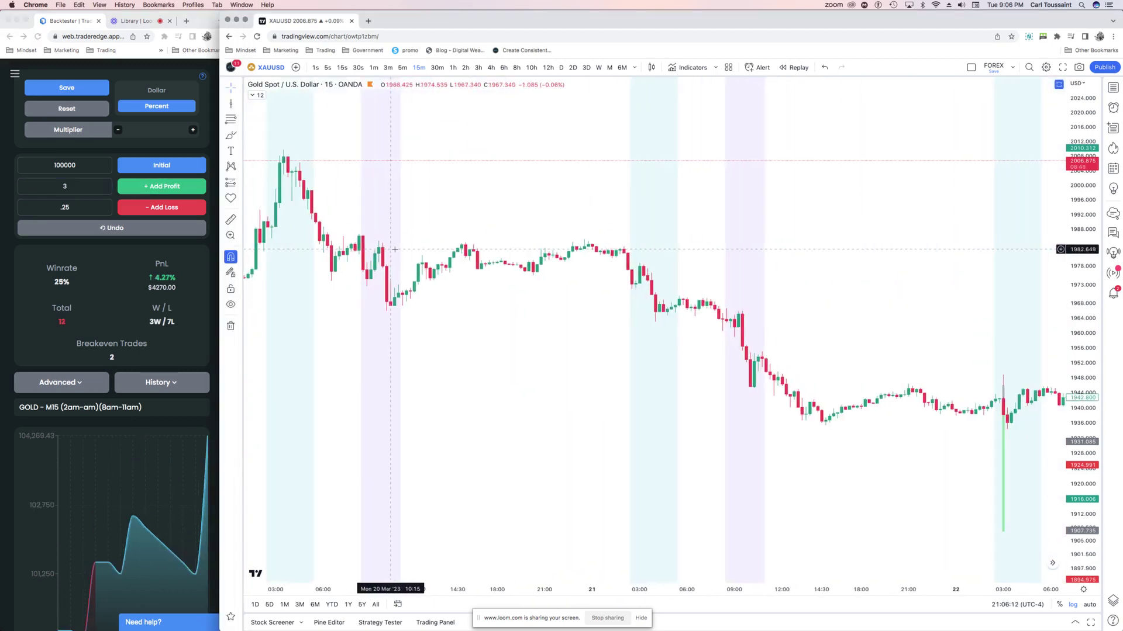
{"action": "scroll", "coordinate": [449, 250], "scroll_direction": "right", "scroll_amount": 10}
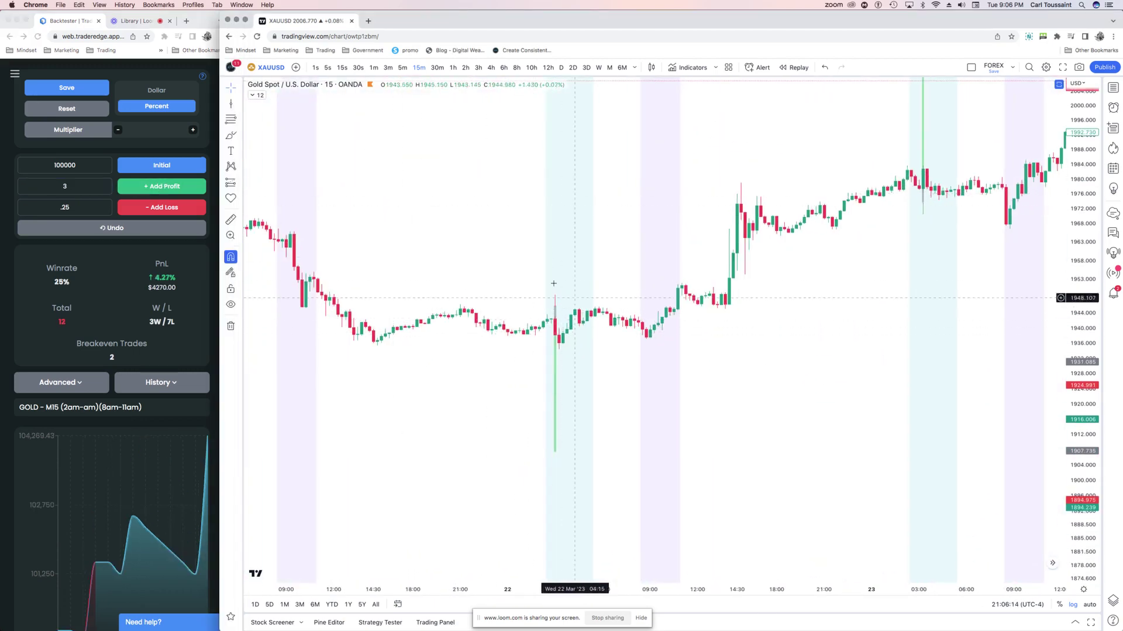
{"action": "left_click", "coordinate": [3, 210]}
{"action": "left_click", "coordinate": [161, 207]}
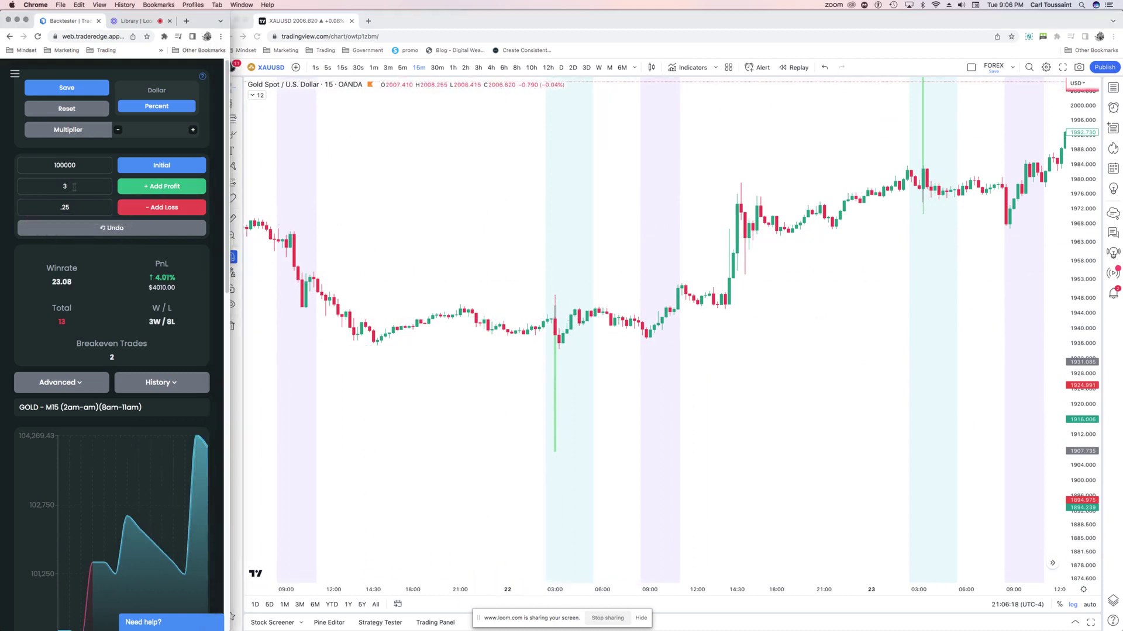
{"action": "left_click", "coordinate": [699, 211]}
{"action": "scroll", "coordinate": [752, 187], "scroll_direction": "right", "scroll_amount": 8}
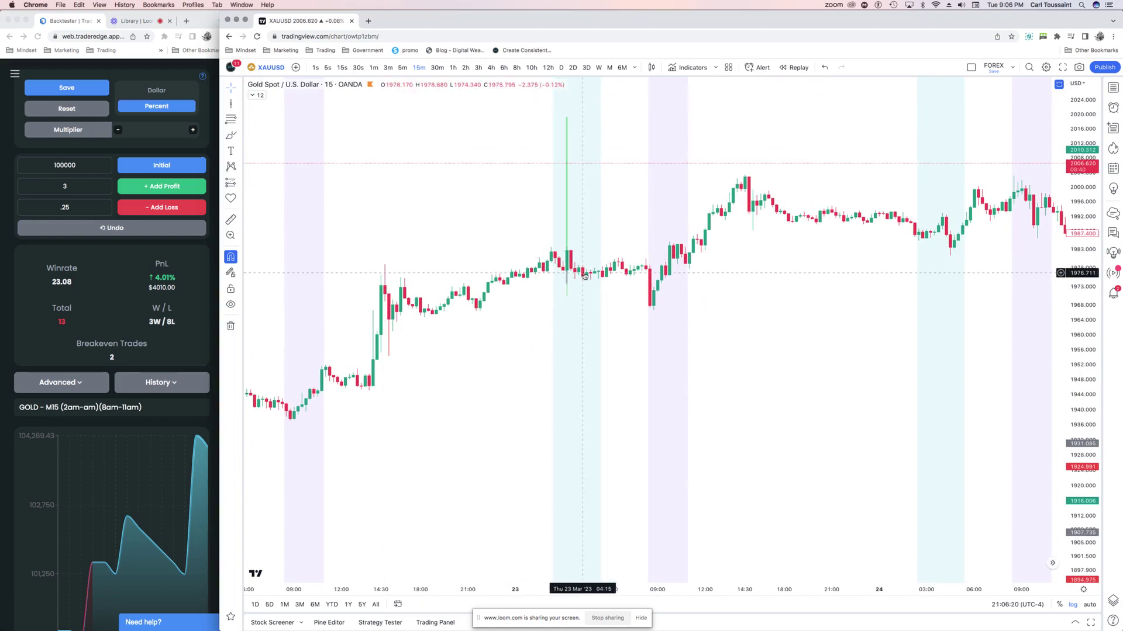
{"action": "left_click", "coordinate": [17, 207]}
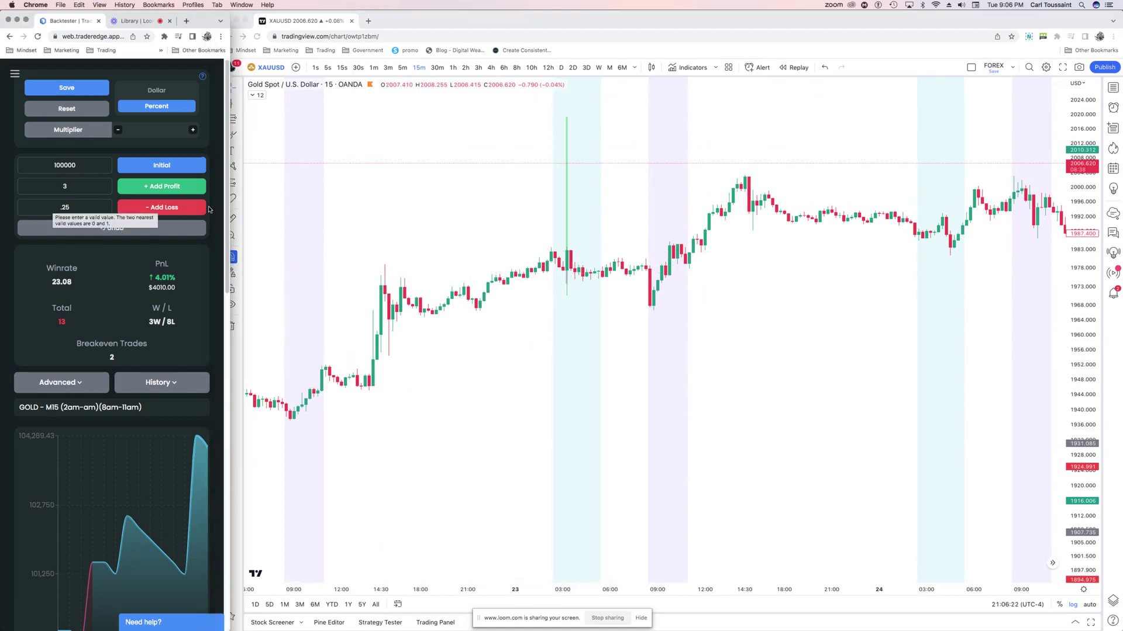
{"action": "left_click", "coordinate": [161, 207]}
- Advance the chart to 27–29 March, log a third loss, then move on to 30 March
{"action": "left_click", "coordinate": [603, 290]}
{"action": "left_click_drag", "start_coordinate": [759, 290], "coordinate": [316, 290]}
{"action": "left_click_drag", "start_coordinate": [587, 291], "coordinate": [251, 267]}
{"action": "left_click_drag", "start_coordinate": [681, 263], "coordinate": [453, 257]}
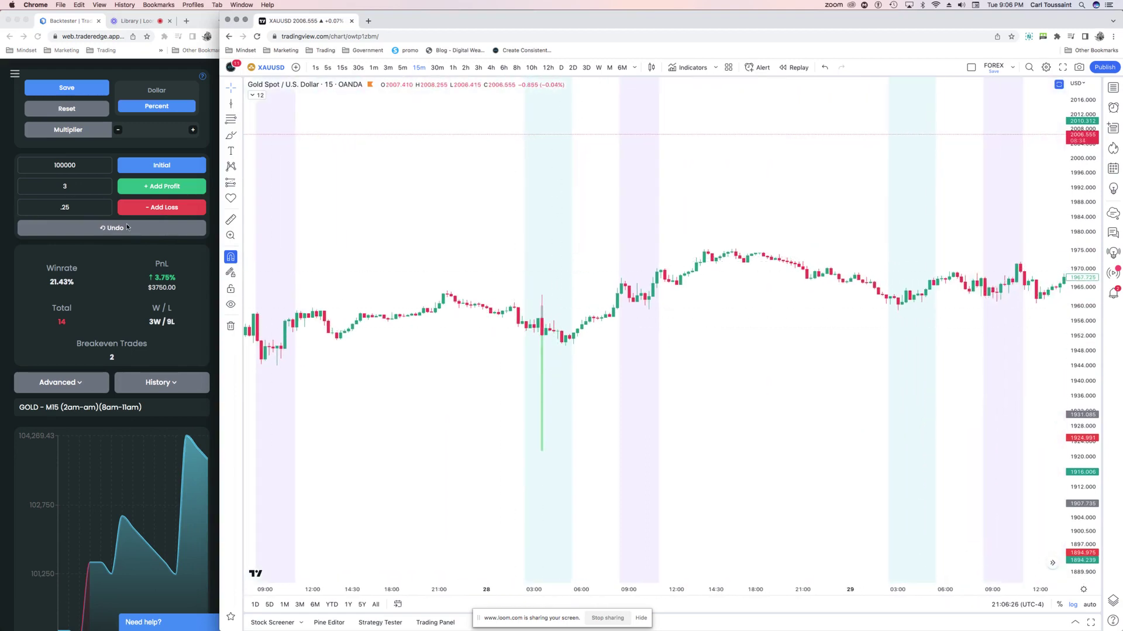
{"action": "left_click", "coordinate": [4, 192]}
{"action": "left_click", "coordinate": [162, 207]}
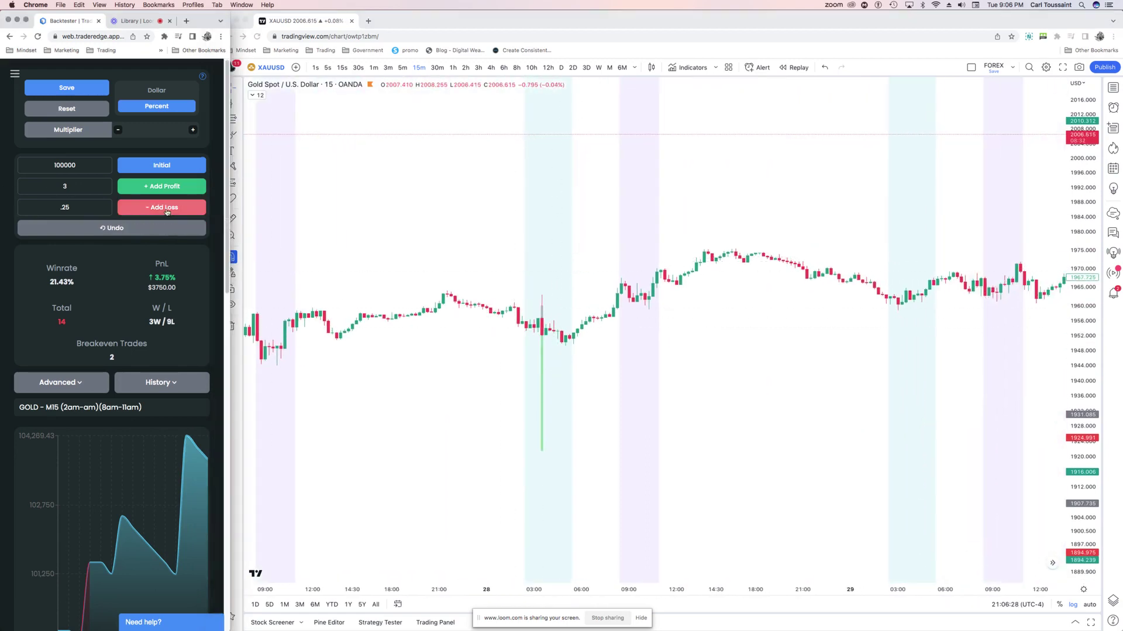
{"action": "left_click", "coordinate": [634, 243]}
{"action": "left_click_drag", "start_coordinate": [634, 244], "coordinate": [324, 232]}
{"action": "left_click_drag", "start_coordinate": [676, 233], "coordinate": [406, 234]}
{"action": "scroll", "coordinate": [642, 269], "scroll_direction": "down", "scroll_amount": 2}
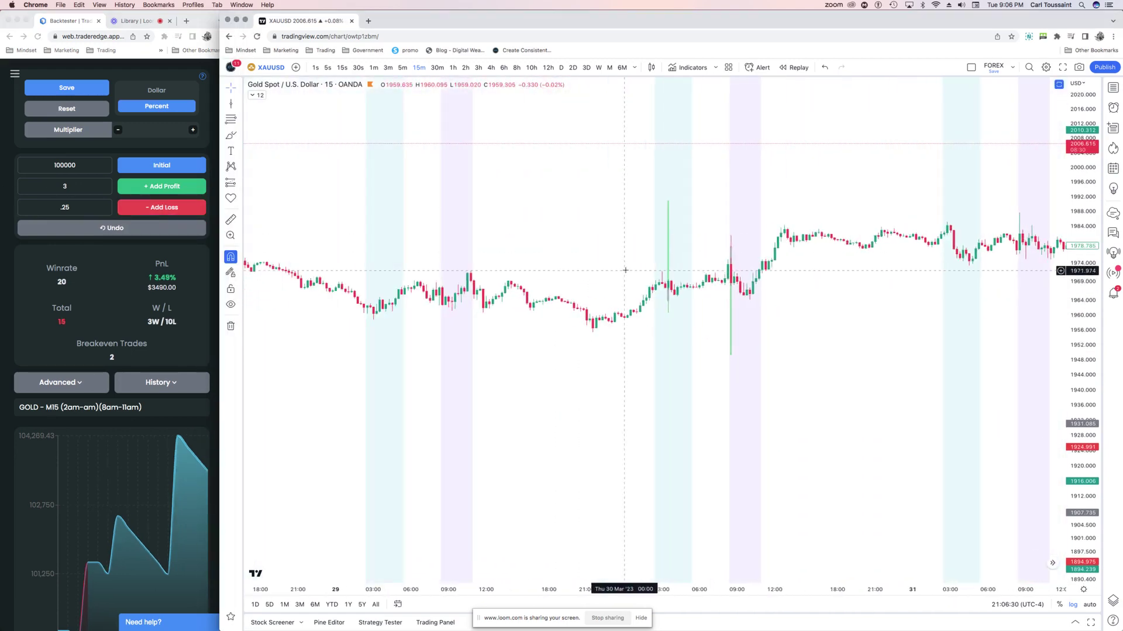
- Place a long position on the 30 March candle and zoom in on the trade
{"action": "left_click_drag", "start_coordinate": [642, 280], "coordinate": [590, 304]}
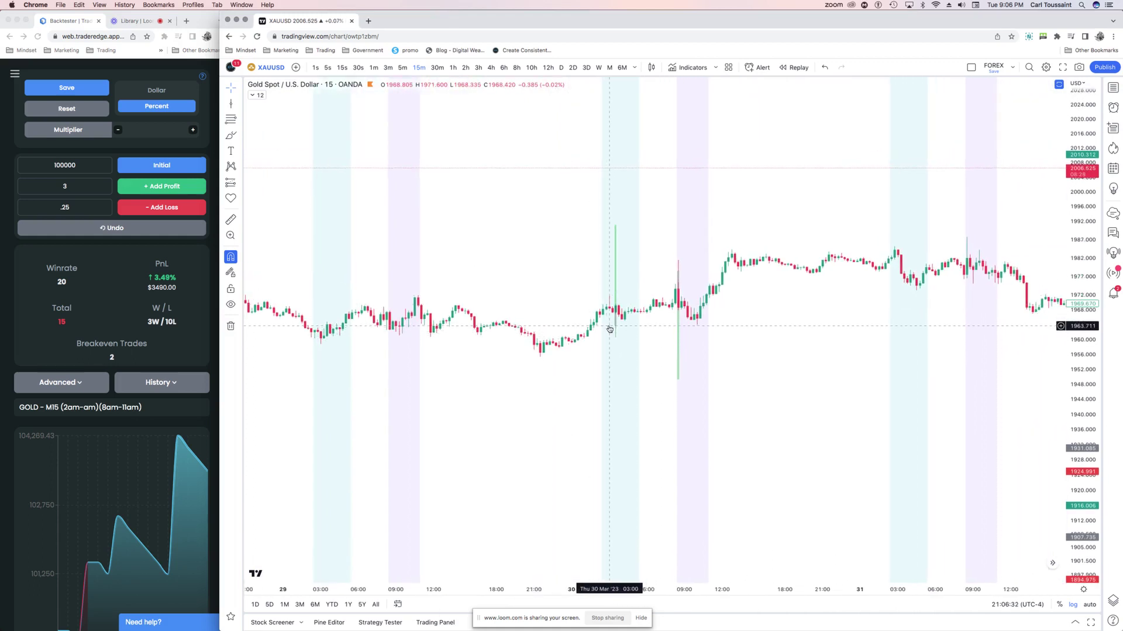
{"action": "left_click", "coordinate": [231, 182]}
{"action": "left_click", "coordinate": [274, 183]}
{"action": "left_click", "coordinate": [617, 305]}
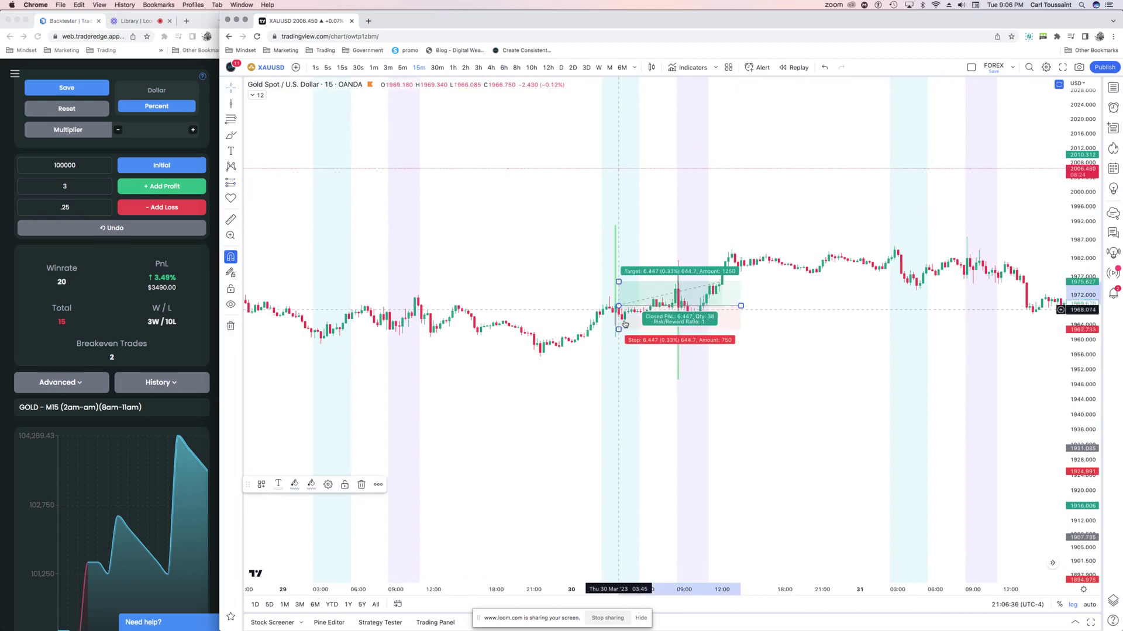
{"action": "left_click_drag", "start_coordinate": [1090, 478], "coordinate": [1089, 281]}
{"action": "scroll", "coordinate": [829, 319], "scroll_direction": "up", "scroll_amount": 4}
{"action": "left_click_drag", "start_coordinate": [722, 317], "coordinate": [910, 339]}
- Set the stop at 1963.83, shorten the box, and put the target near 1984
{"action": "left_click_drag", "start_coordinate": [641, 347], "coordinate": [664, 339]}
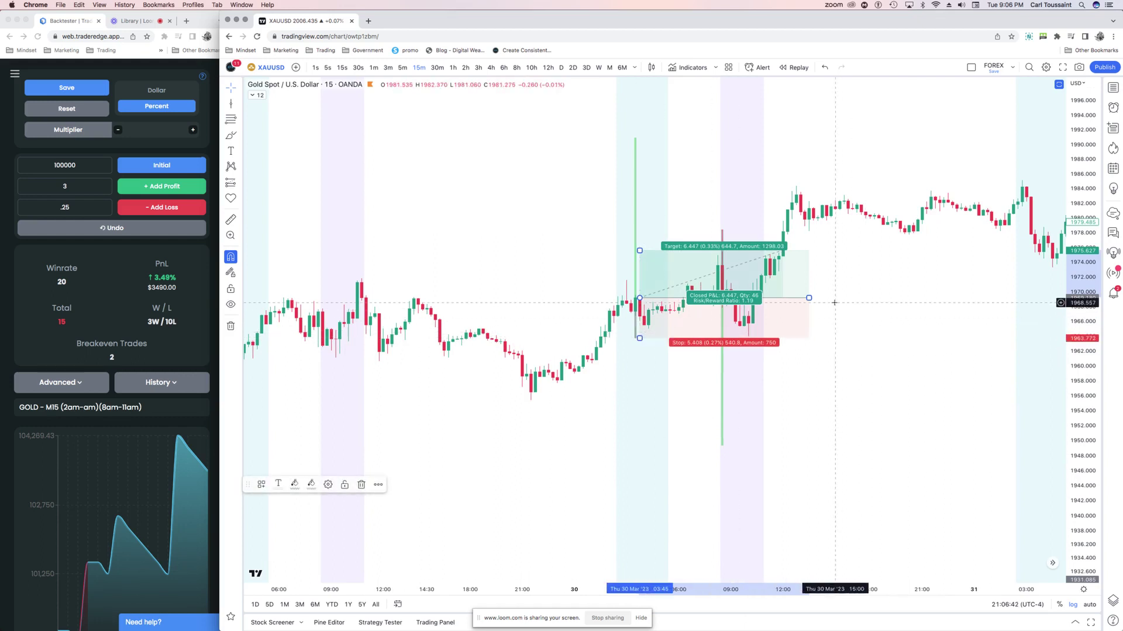
{"action": "left_click_drag", "start_coordinate": [808, 298], "coordinate": [770, 297]}
{"action": "left_click_drag", "start_coordinate": [640, 250], "coordinate": [681, 180]}
{"action": "left_click_drag", "start_coordinate": [872, 296], "coordinate": [553, 303]}
{"action": "scroll", "coordinate": [626, 304], "scroll_direction": "down", "scroll_amount": 3}
{"action": "scroll", "coordinate": [627, 305], "scroll_direction": "right", "scroll_amount": 3}
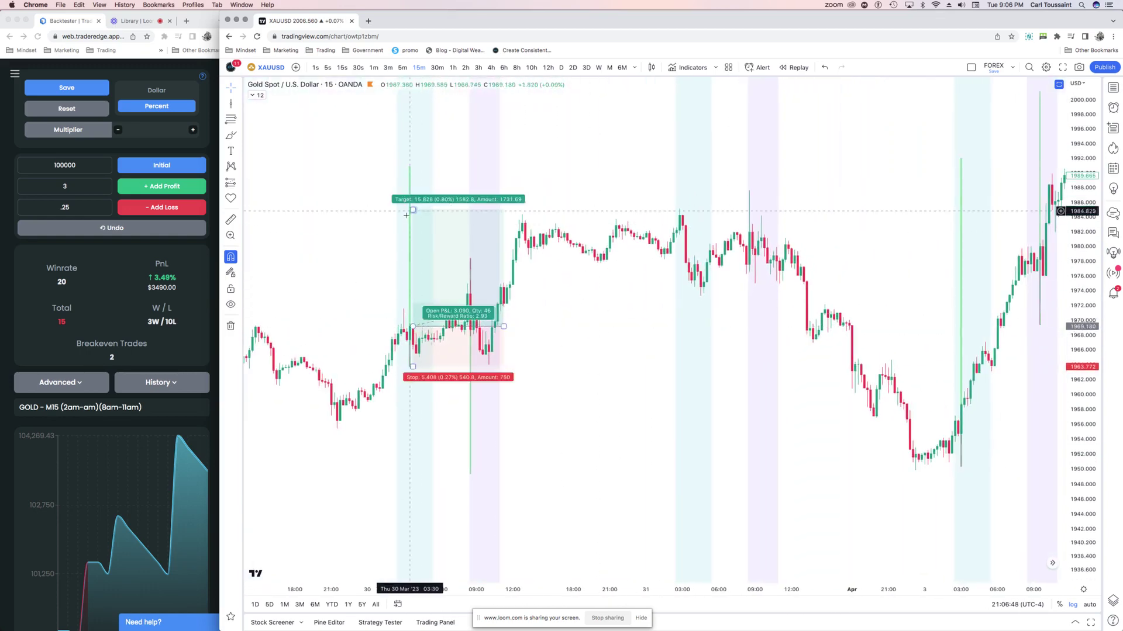
{"action": "mouse_move", "coordinate": [409, 209]}
{"action": "left_mouse_down"}
{"action": "mouse_move", "coordinate": [433, 281]}
{"action": "mouse_move", "coordinate": [443, 214]}
{"action": "left_mouse_up"}
- Enter .25 as the profit and log the trade as a win
{"action": "left_click", "coordinate": [84, 188]}
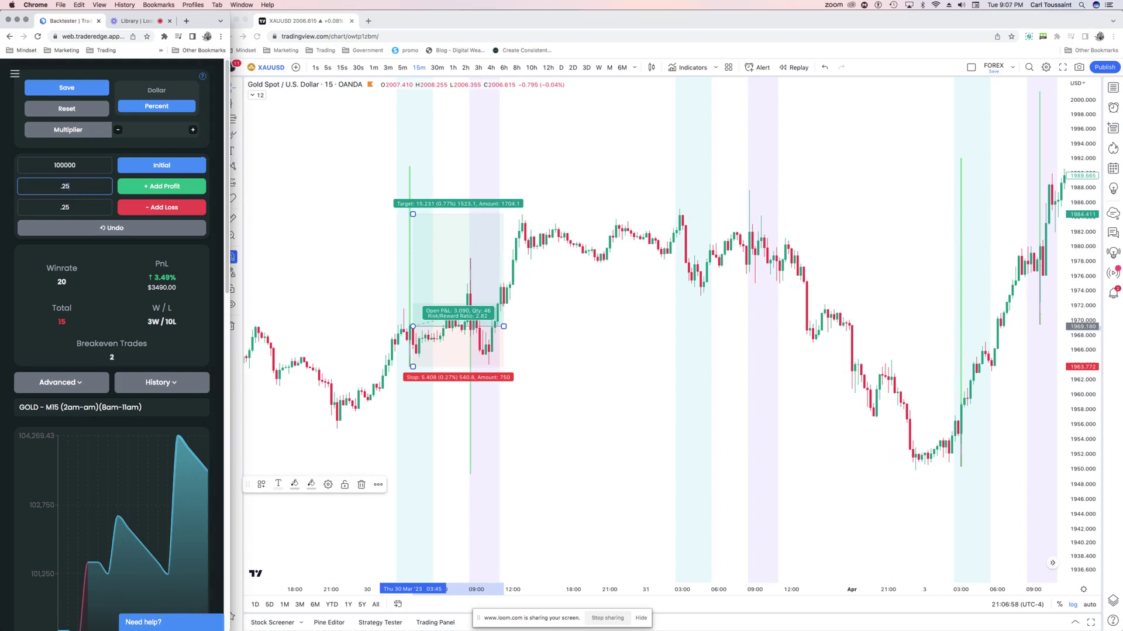
{"action": "type", "text": ".25"}
{"action": "left_click", "coordinate": [153, 193]}
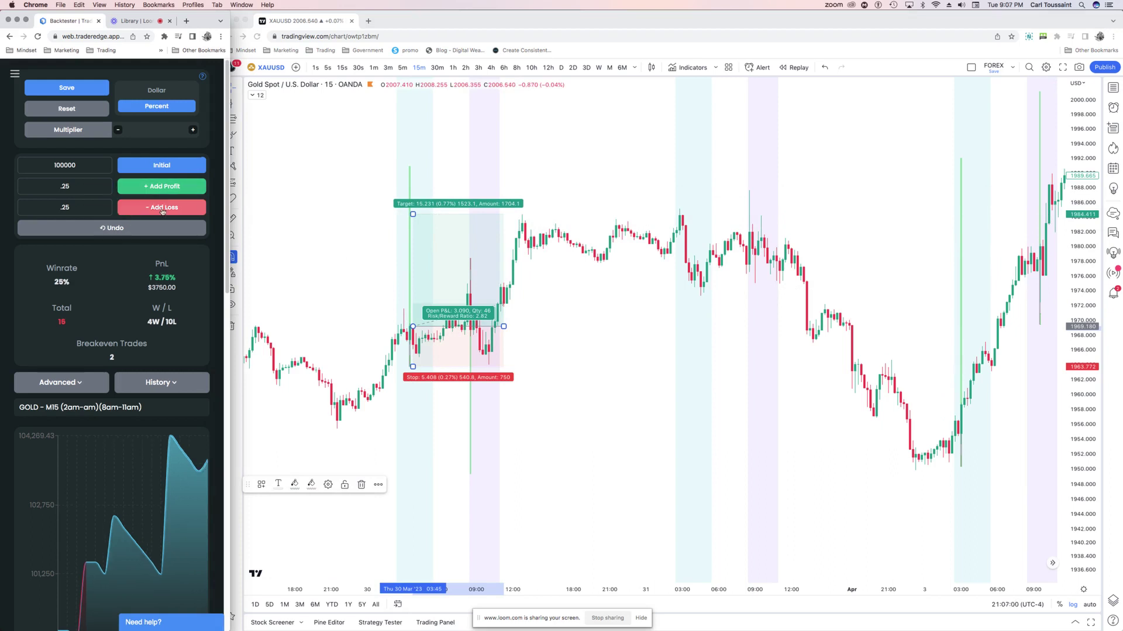
{"action": "left_click", "coordinate": [541, 364]}
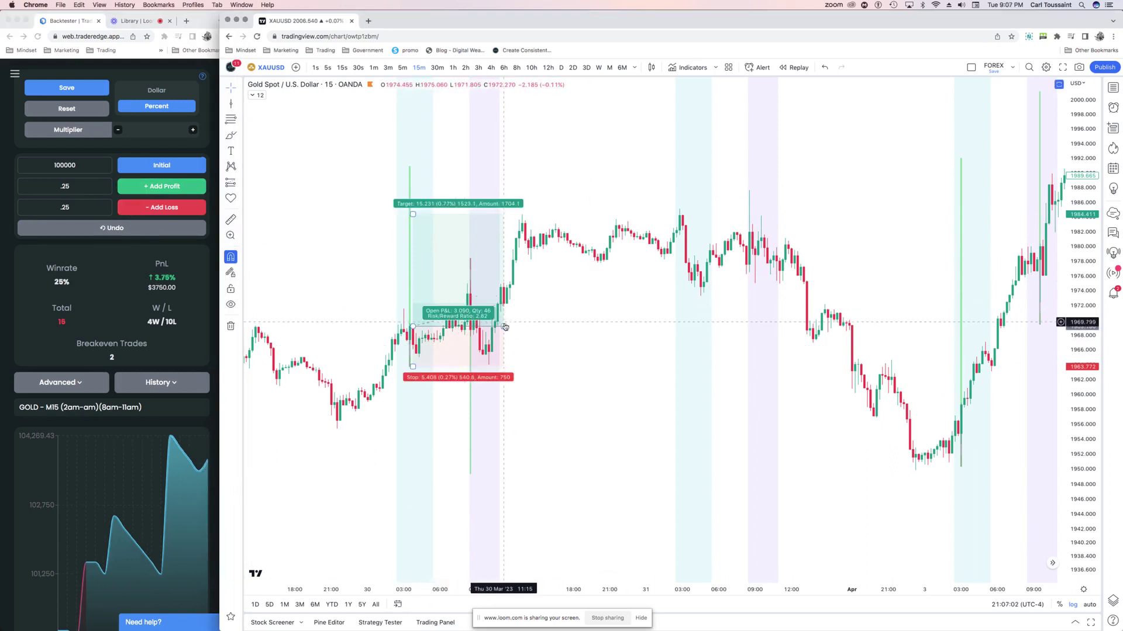
- Trim the long box to its exit, then draw a 30 March short position with adjusted stop and target
{"action": "left_click_drag", "start_coordinate": [504, 327], "coordinate": [436, 326]}
{"action": "left_click", "coordinate": [592, 304]}
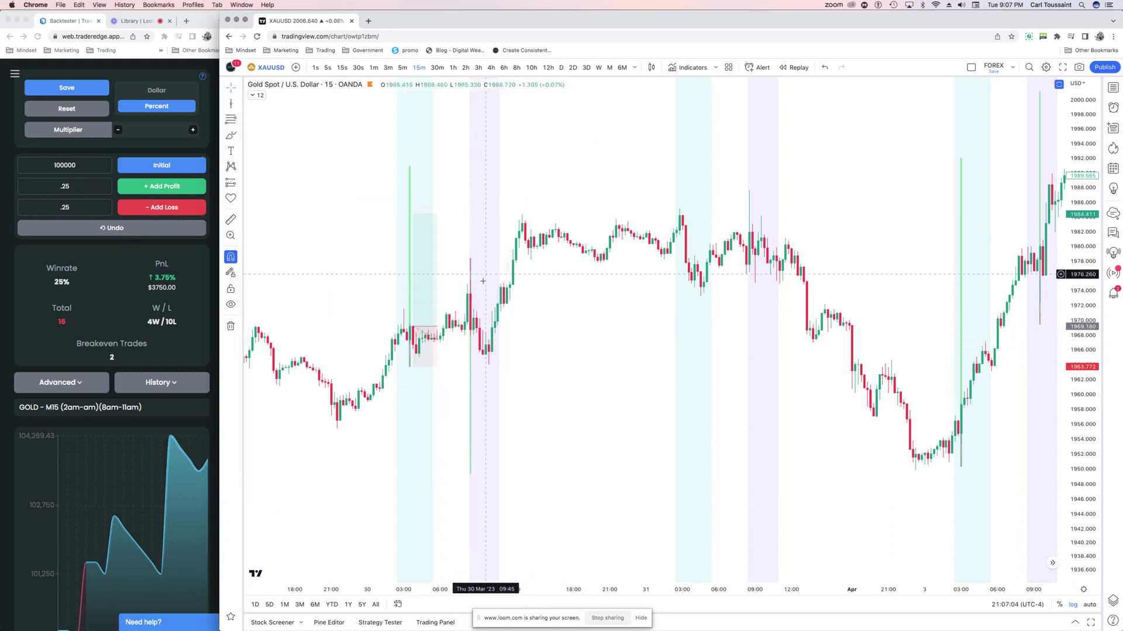
{"action": "left_click", "coordinate": [240, 186]}
{"action": "left_click", "coordinate": [274, 200]}
{"action": "left_click", "coordinate": [472, 329]}
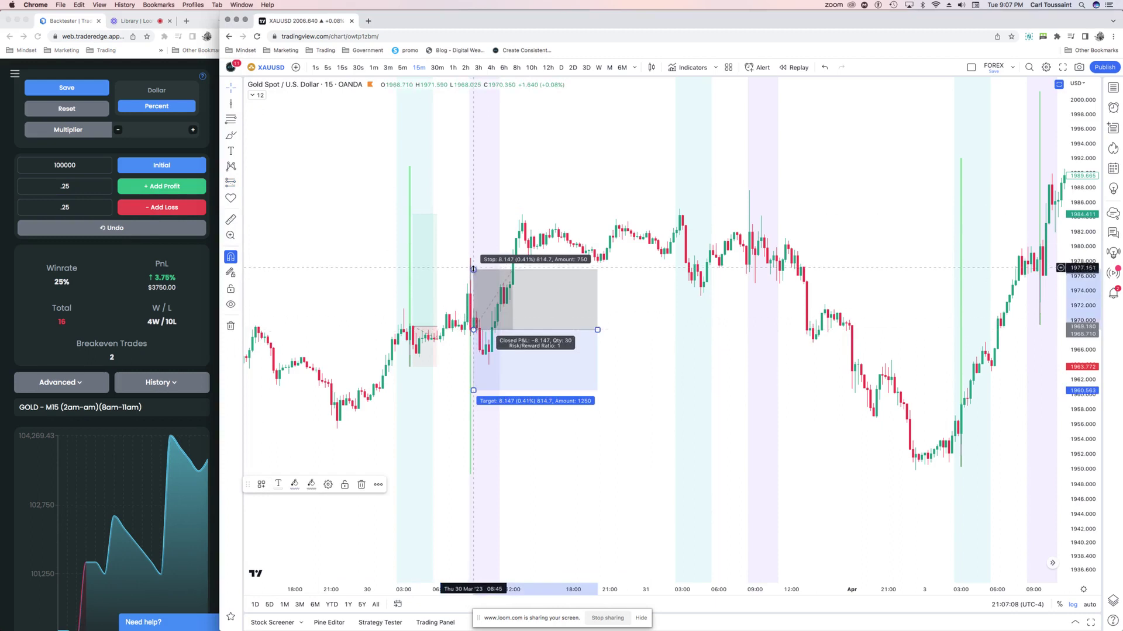
{"action": "left_click_drag", "start_coordinate": [473, 270], "coordinate": [473, 257]}
{"action": "left_click_drag", "start_coordinate": [597, 330], "coordinate": [528, 329]}
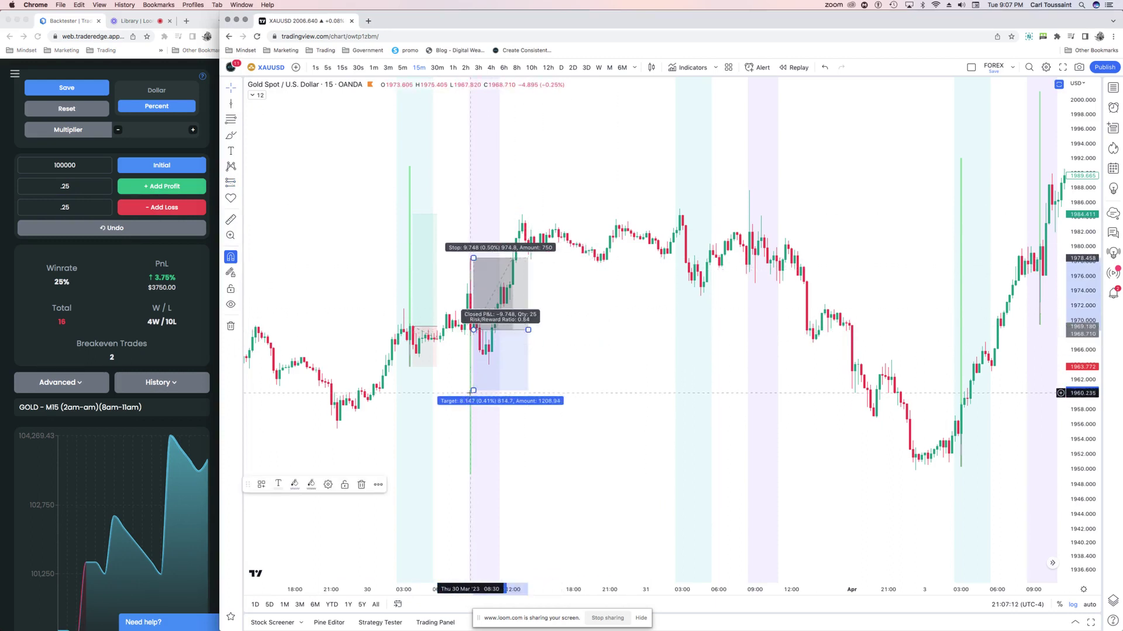
{"action": "left_click_drag", "start_coordinate": [473, 391], "coordinate": [473, 366]}
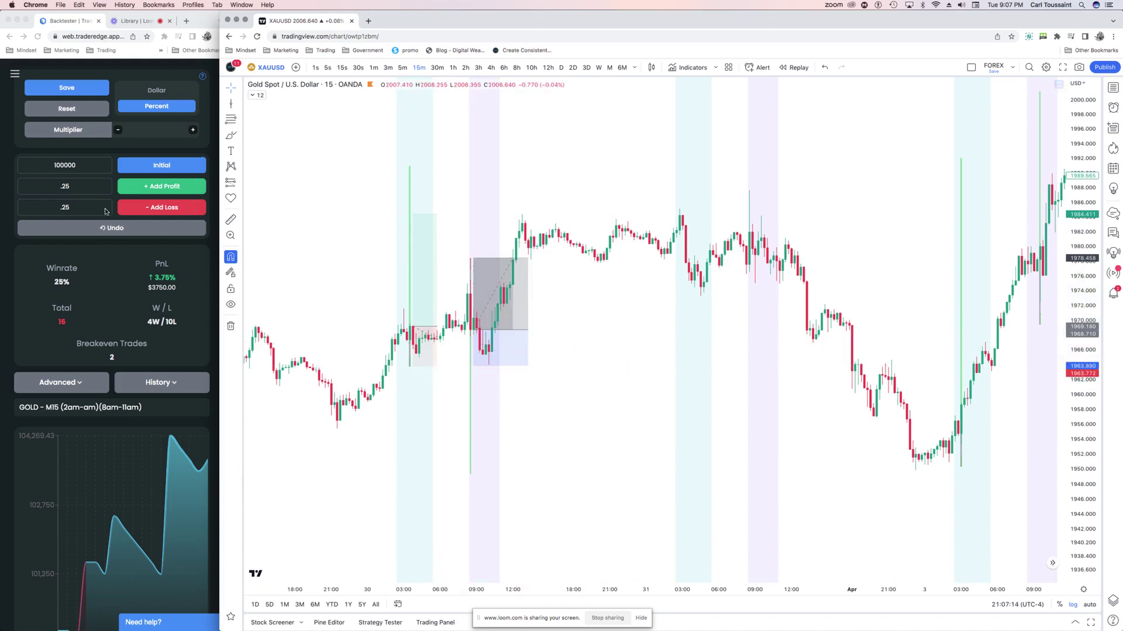
- Log the short trade as a loss and scroll the chart toward 3 April
{"action": "left_click", "coordinate": [8, 203]}
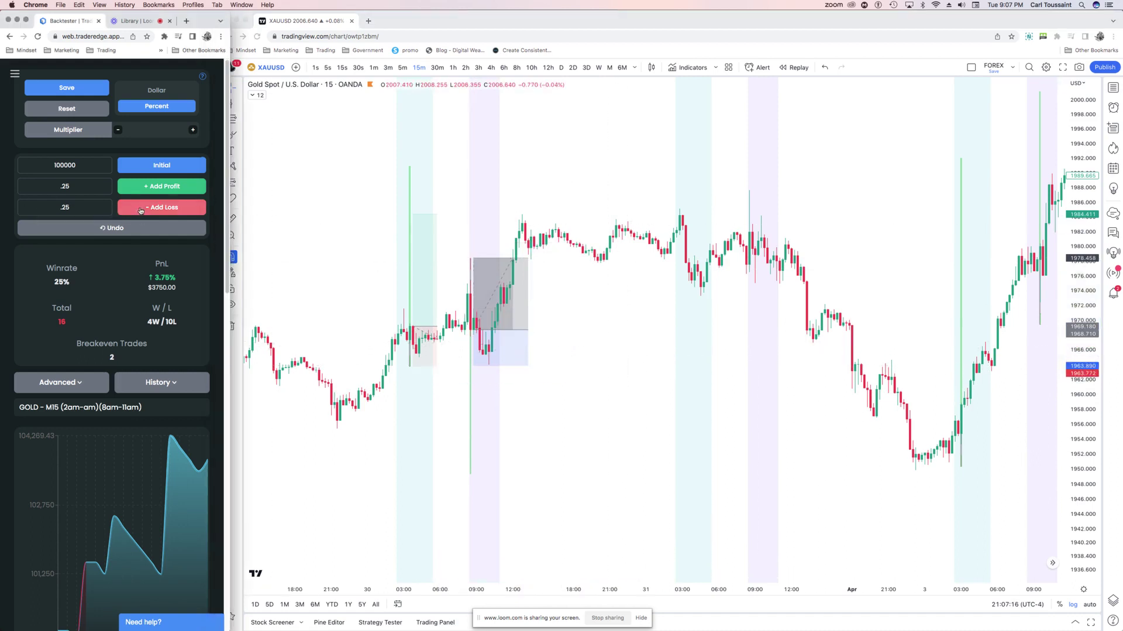
{"action": "left_click", "coordinate": [161, 207]}
{"action": "left_click", "coordinate": [628, 289]}
{"action": "scroll", "coordinate": [628, 289], "scroll_direction": "right", "scroll_amount": 10}
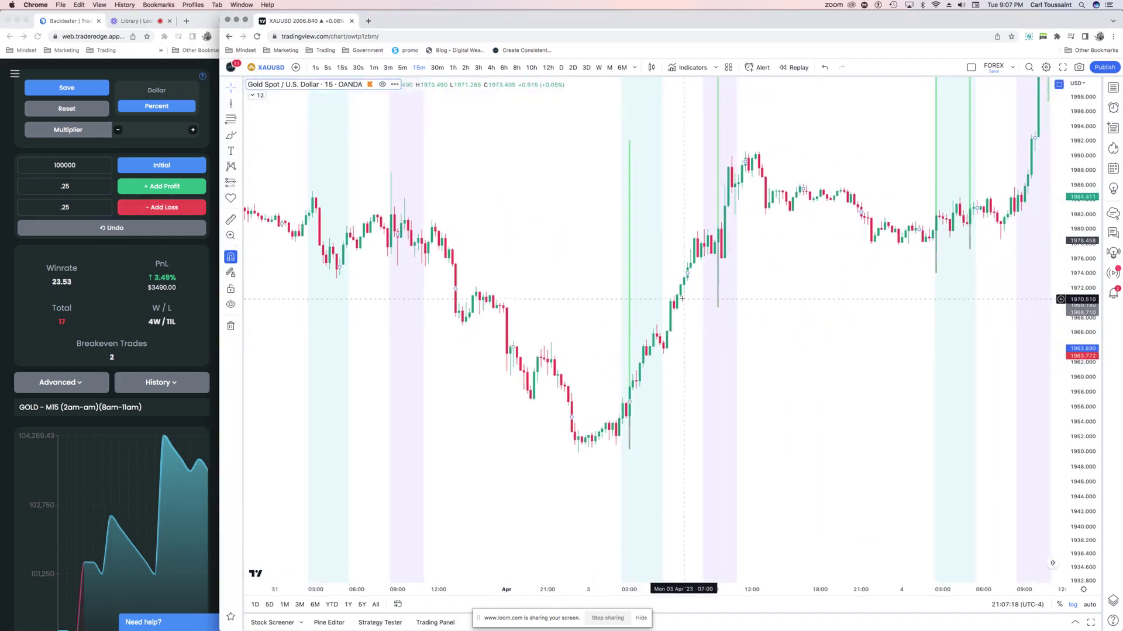
- Place a long position at the 3 April low, raising the stop and setting the target near 1988
{"action": "left_click", "coordinate": [238, 185]}
{"action": "left_click", "coordinate": [281, 183]}
{"action": "left_click", "coordinate": [433, 386]}
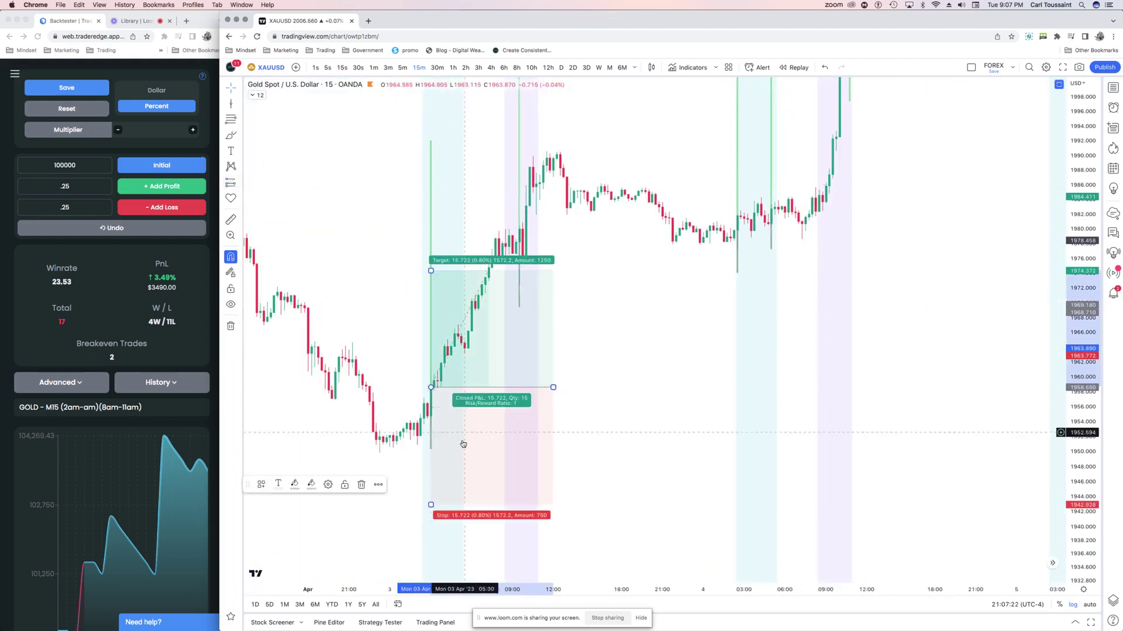
{"action": "left_click_drag", "start_coordinate": [492, 509], "coordinate": [492, 451]}
{"action": "left_click_drag", "start_coordinate": [553, 387], "coordinate": [462, 405]}
{"action": "left_click_drag", "start_coordinate": [431, 271], "coordinate": [431, 168]}
- Rescale the chart and raise the target to about 2025
{"action": "left_click_drag", "start_coordinate": [673, 223], "coordinate": [626, 316]}
{"action": "left_click_drag", "start_coordinate": [1082, 163], "coordinate": [1081, 234]}
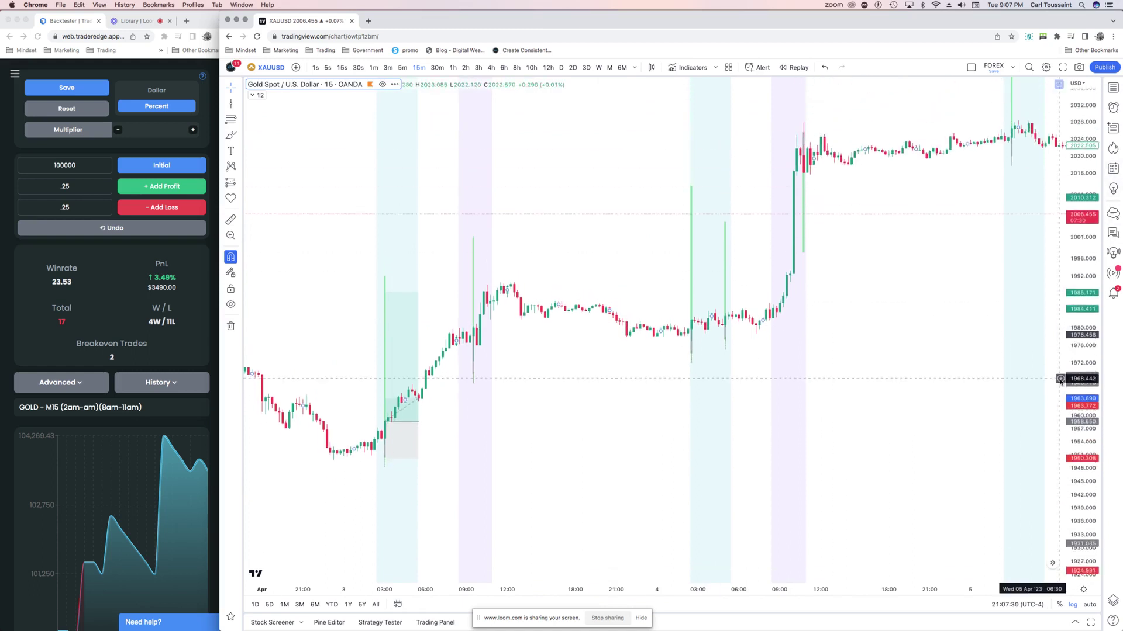
{"action": "left_click_drag", "start_coordinate": [384, 298], "coordinate": [412, 153]}
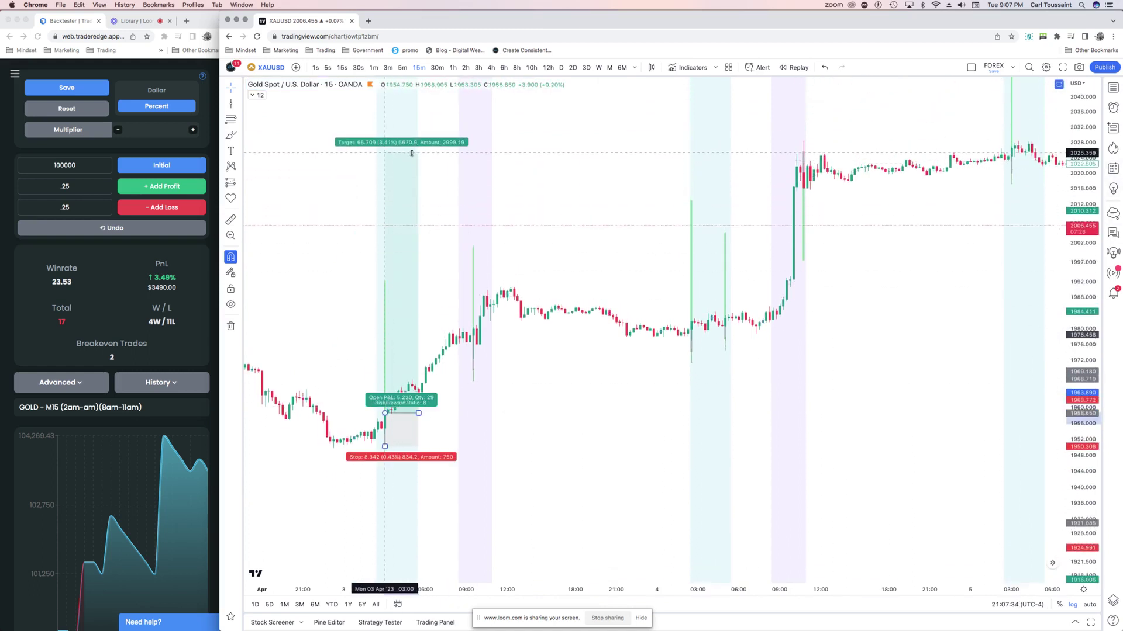
{"action": "scroll", "coordinate": [920, 228], "scroll_direction": "down", "scroll_amount": 4}
{"action": "left_click_drag", "start_coordinate": [945, 223], "coordinate": [667, 230]}
{"action": "scroll", "coordinate": [724, 245], "scroll_direction": "left", "scroll_amount": 10}
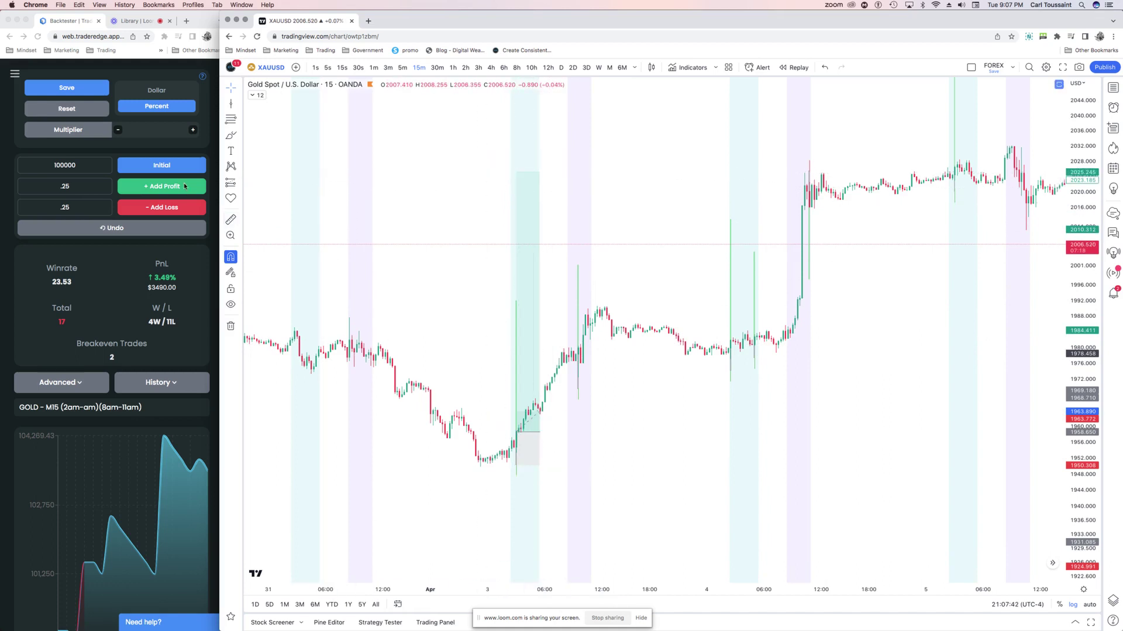
- Replace the profit value with 1.75 and log the trade as a win
{"action": "left_click", "coordinate": [71, 188]}
{"action": "key", "text": "BackSpace"}
{"action": "key", "text": "BackSpace"}
{"action": "key", "text": "BackSpace"}
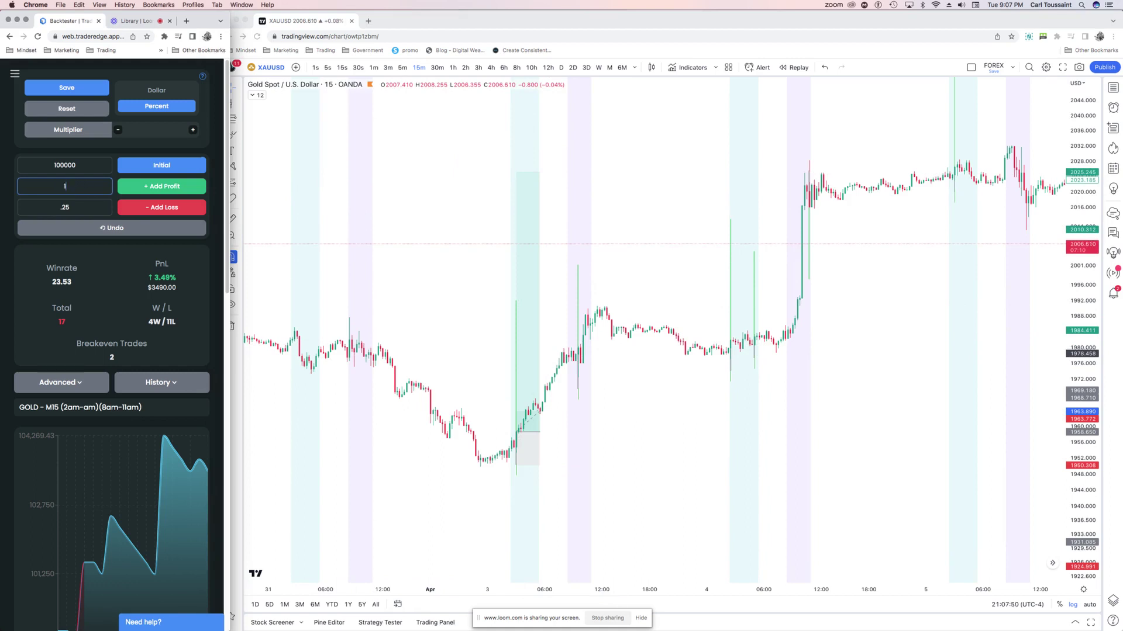
{"action": "left_click", "coordinate": [149, 190]}
{"action": "scroll", "coordinate": [574, 275], "scroll_direction": "up", "scroll_amount": 2}
- Draw a long position on 3 April 09:30 with a tighter stop and a target near 2025, and log a 0.75% win
{"action": "left_click", "coordinate": [520, 368]}
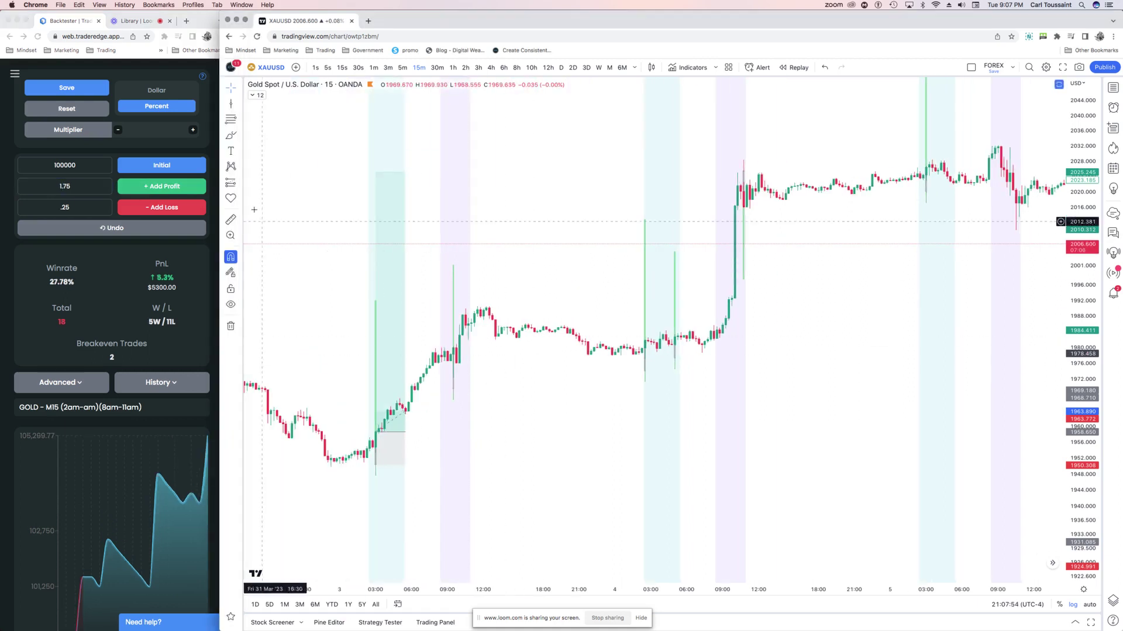
{"action": "left_click", "coordinate": [240, 185]}
{"action": "left_click", "coordinate": [269, 184]}
{"action": "left_click", "coordinate": [453, 346]}
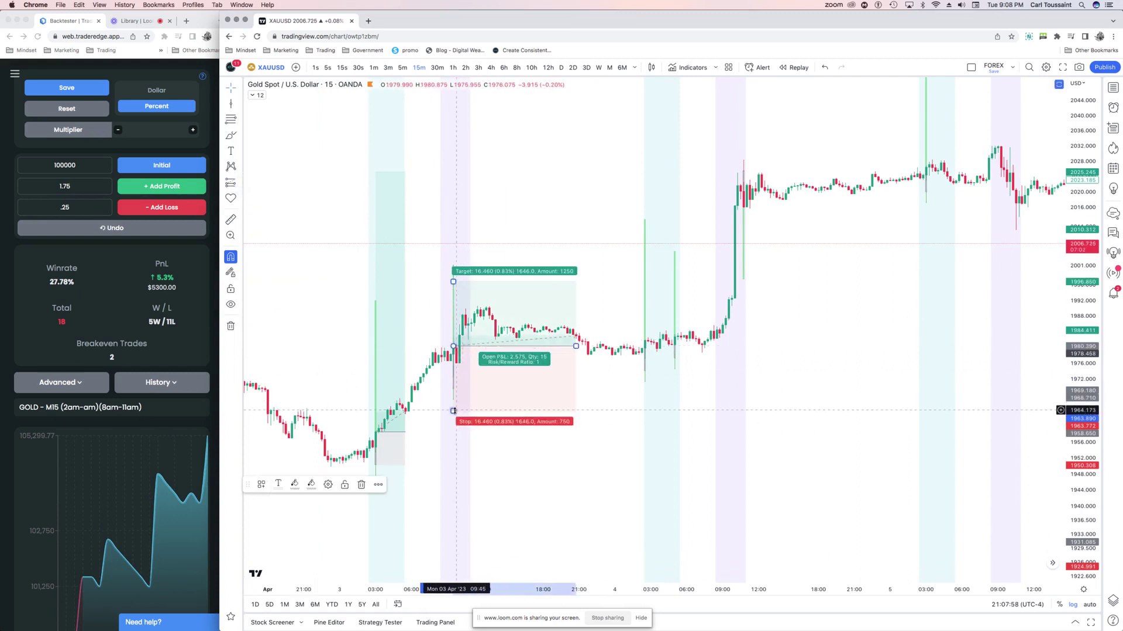
{"action": "left_click_drag", "start_coordinate": [453, 411], "coordinate": [453, 389]}
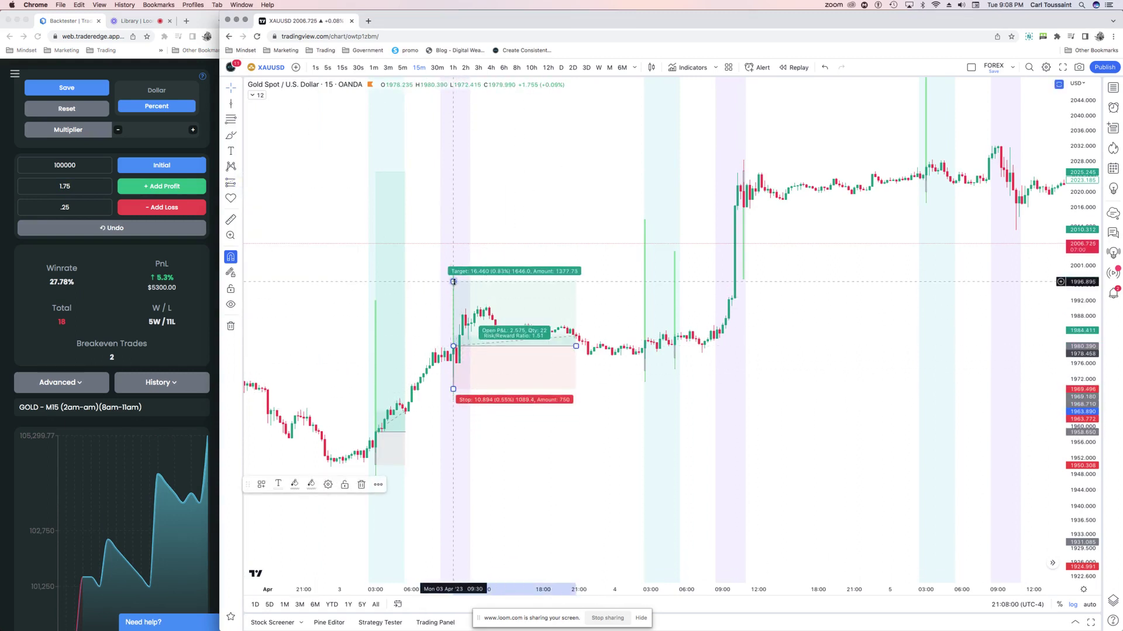
{"action": "left_click_drag", "start_coordinate": [454, 281], "coordinate": [516, 171]}
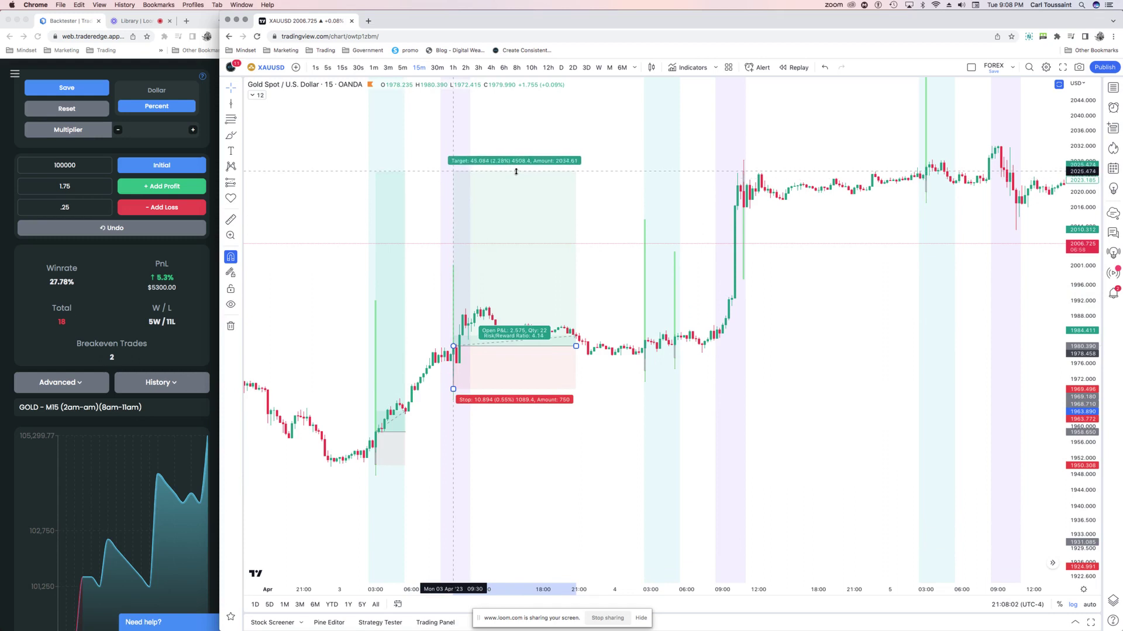
{"action": "left_click", "coordinate": [71, 186]}
{"action": "key", "text": "super+a"}
{"action": "key", "text": "BackSpace"}
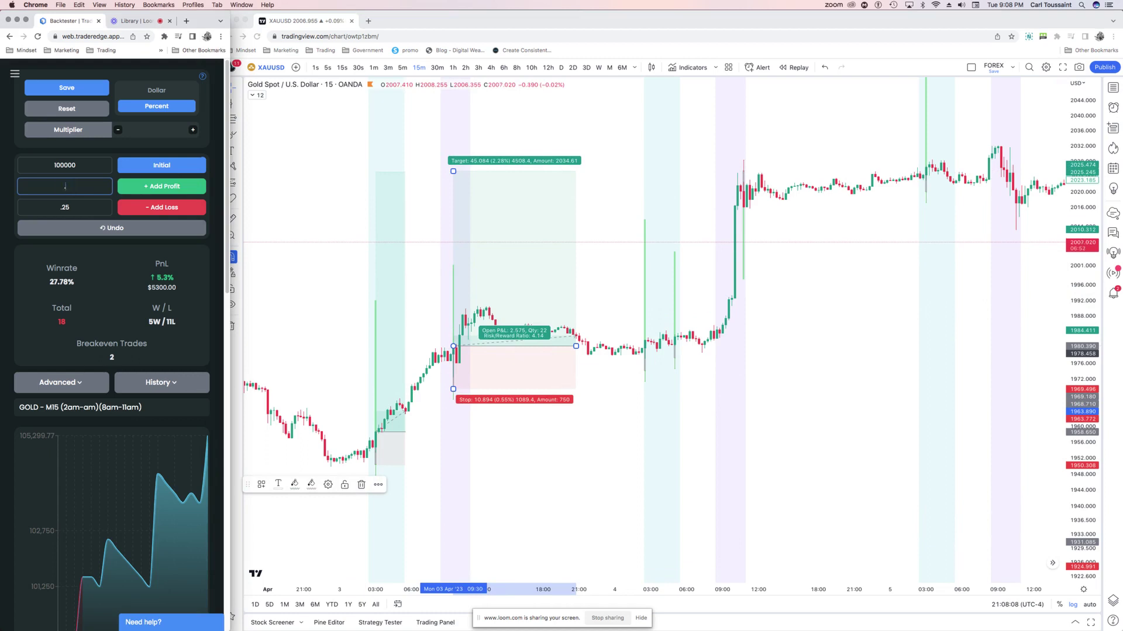
{"action": "left_click", "coordinate": [151, 192]}
- Draw a long position on 4 April 02:30 with stop ~1973.8 and target ~2025.6, and log a 1.25% win
{"action": "left_click", "coordinate": [554, 292]}
{"action": "left_click_drag", "start_coordinate": [655, 276], "coordinate": [517, 276]}
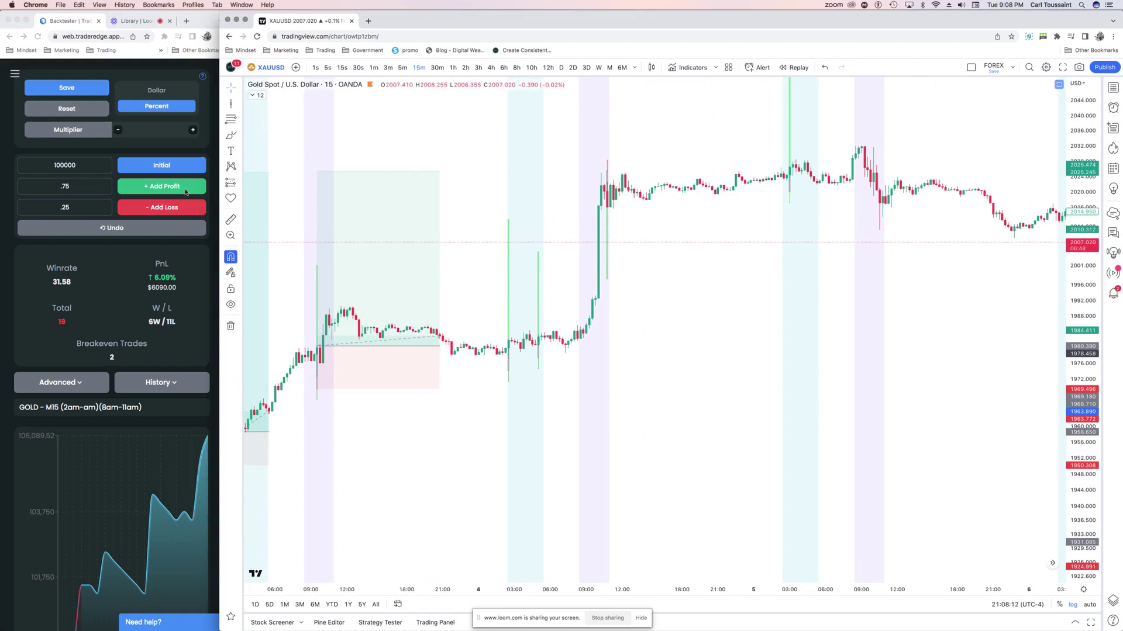
{"action": "left_click", "coordinate": [240, 183]}
{"action": "left_click", "coordinate": [287, 185]}
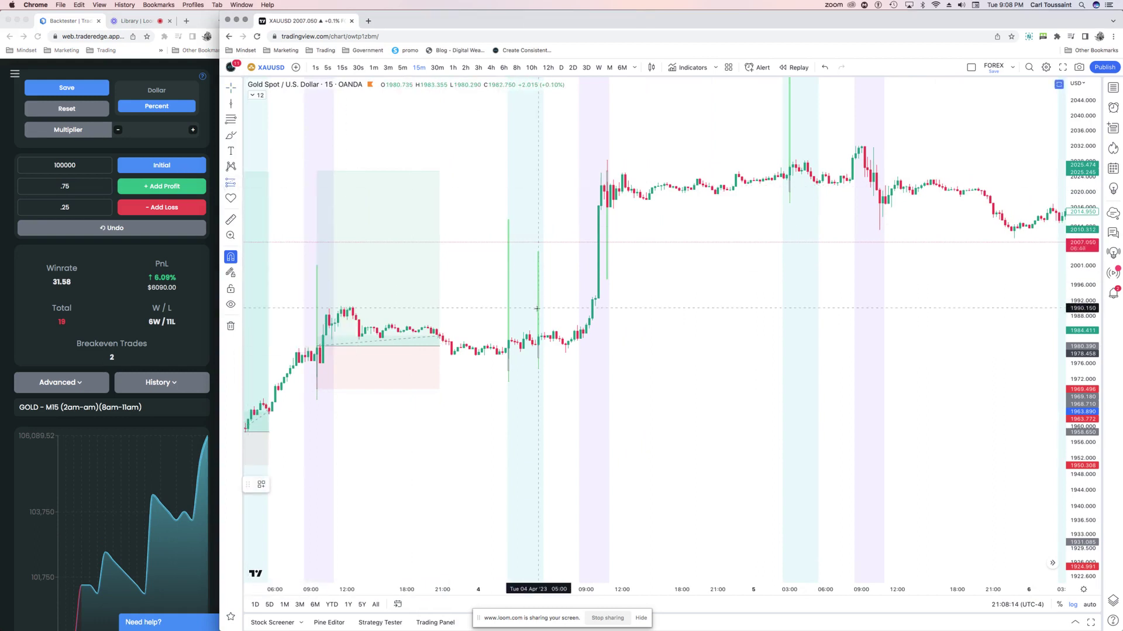
{"action": "left_click", "coordinate": [510, 337]}
{"action": "left_click_drag", "start_coordinate": [537, 403], "coordinate": [537, 372]}
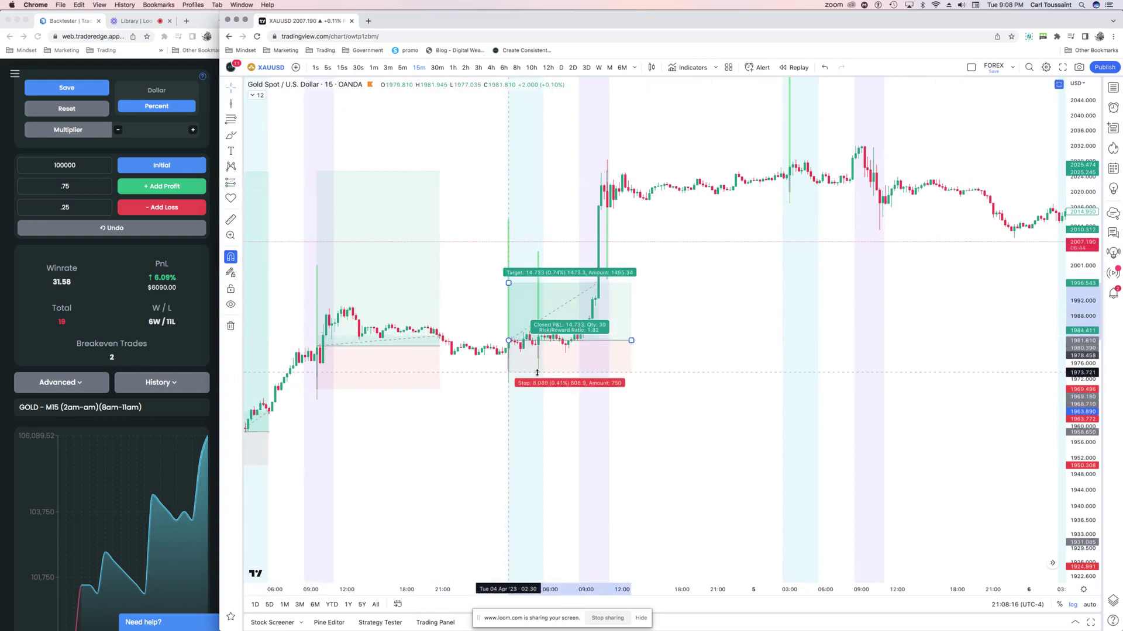
{"action": "left_click_drag", "start_coordinate": [508, 283], "coordinate": [538, 147]}
{"action": "left_click", "coordinate": [68, 187]}
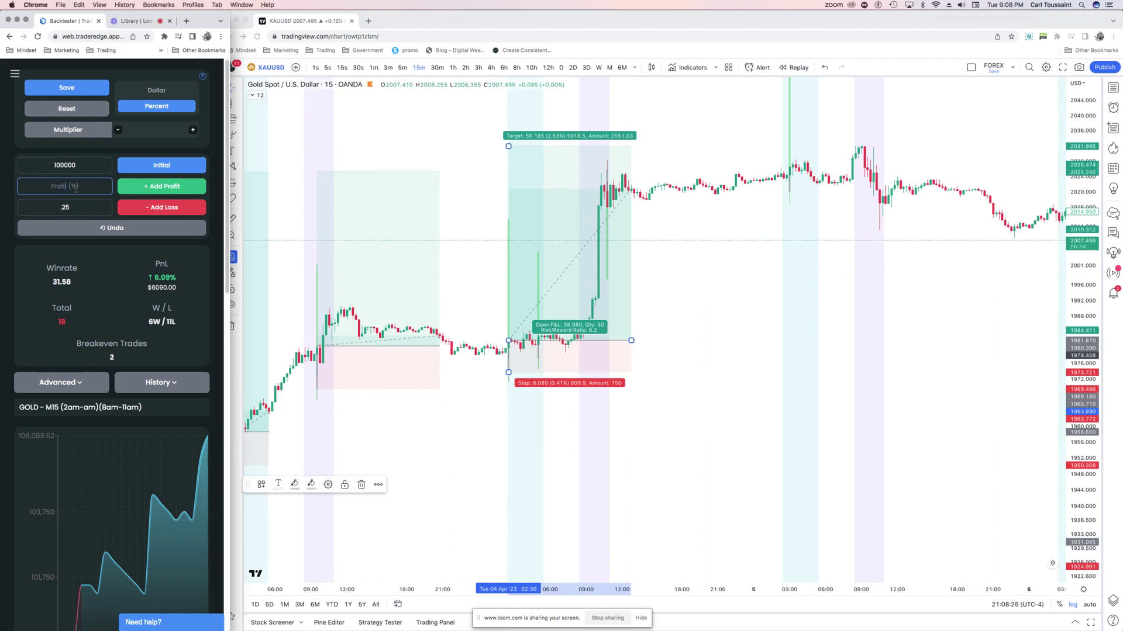
{"action": "type", "text": "1.25"}
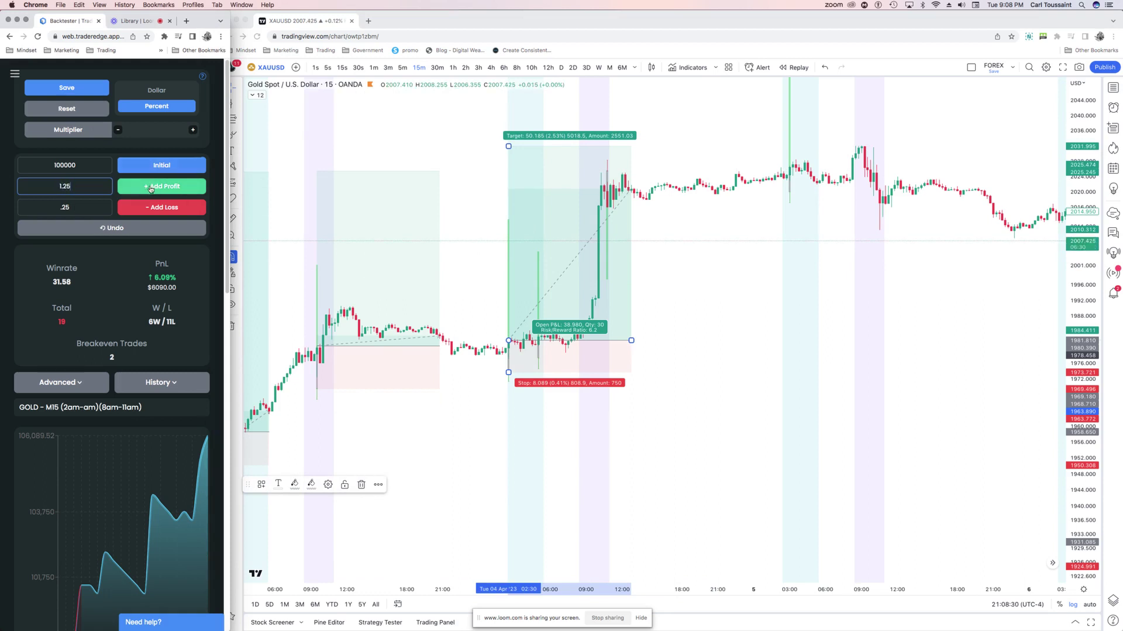
{"action": "left_click", "coordinate": [151, 187]}
{"action": "left_click", "coordinate": [632, 343]}
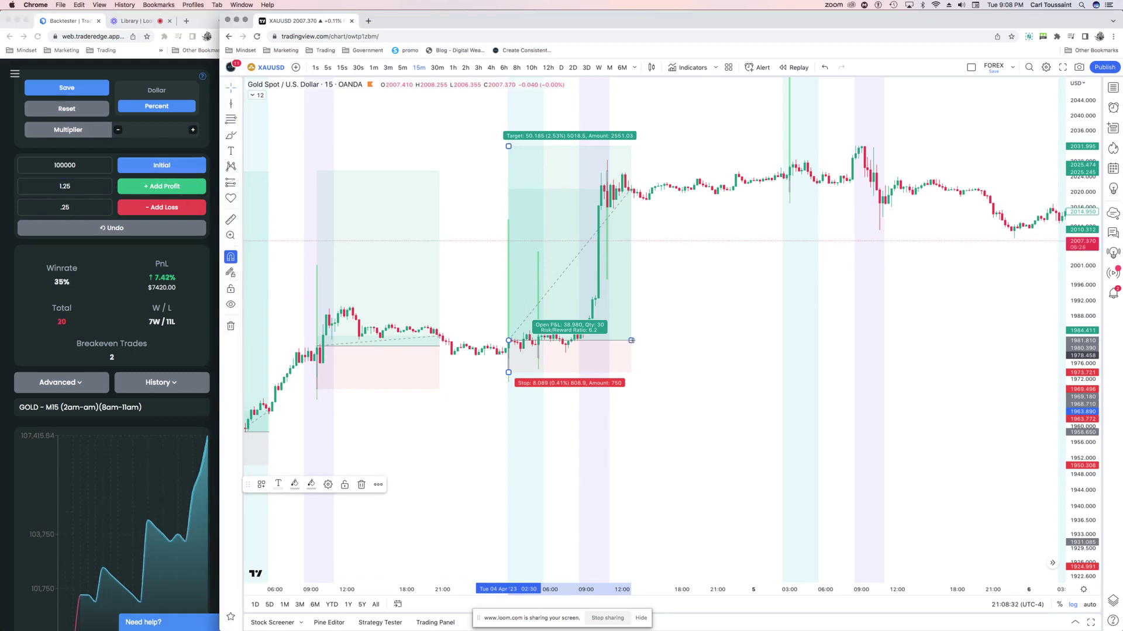
{"action": "left_click_drag", "start_coordinate": [632, 342], "coordinate": [527, 341]}
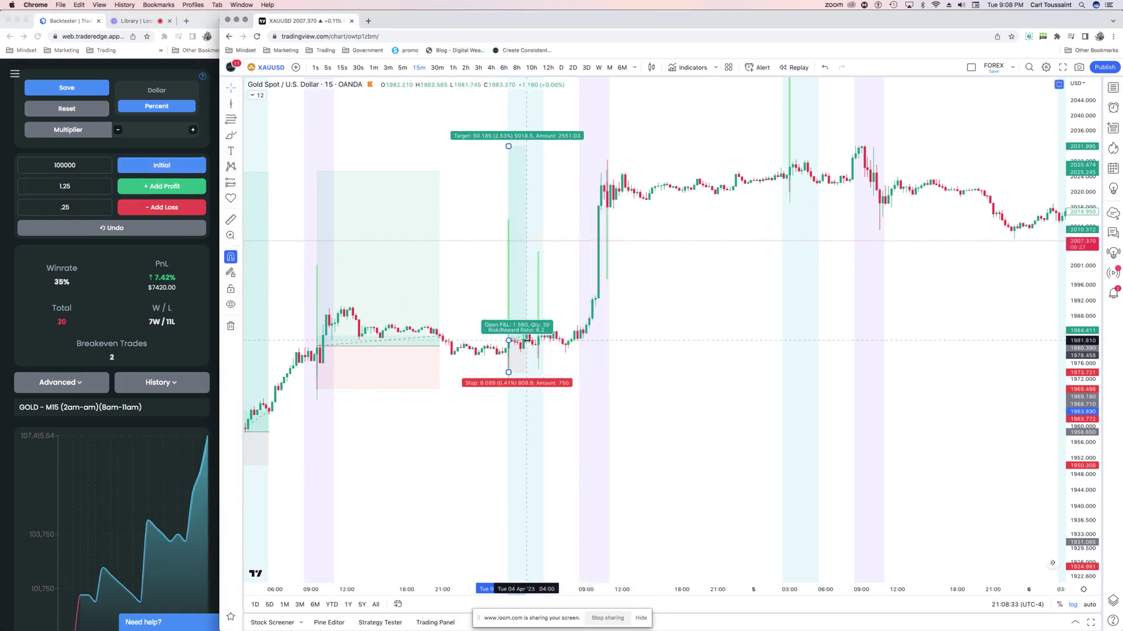
- Draw a long position on 4 April 05:00 with a raised stop, a narrower box and a higher target
{"action": "left_click", "coordinate": [238, 188]}
{"action": "left_click", "coordinate": [269, 182]}
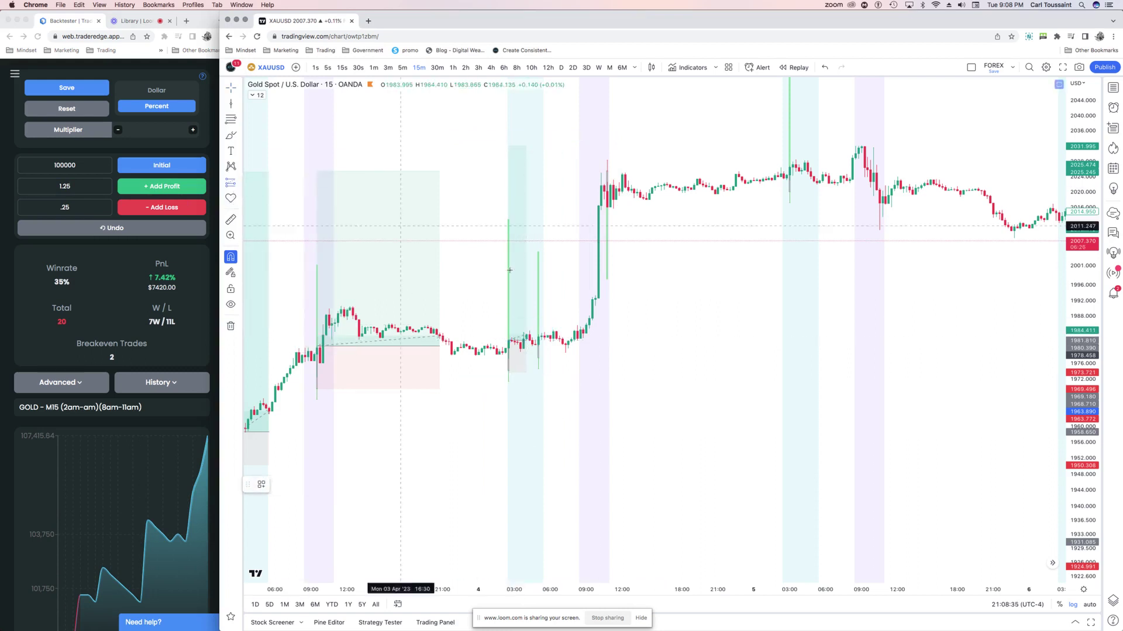
{"action": "left_click", "coordinate": [537, 335]}
{"action": "left_click_drag", "start_coordinate": [598, 391], "coordinate": [598, 357]}
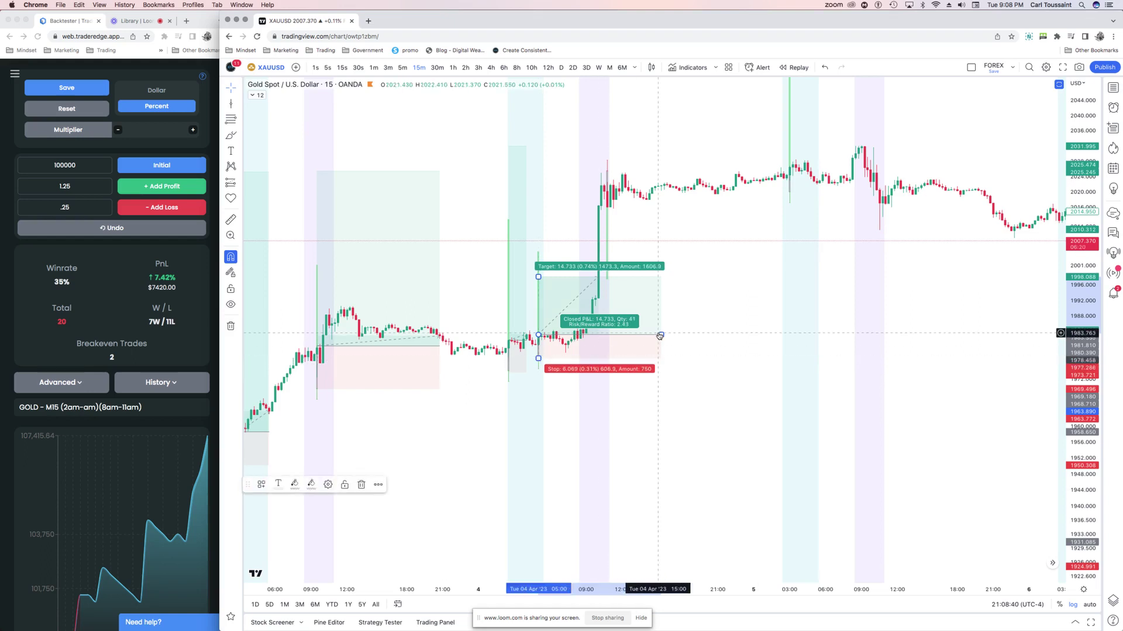
{"action": "left_click_drag", "start_coordinate": [660, 334], "coordinate": [604, 335]}
{"action": "left_click_drag", "start_coordinate": [538, 277], "coordinate": [556, 140]}
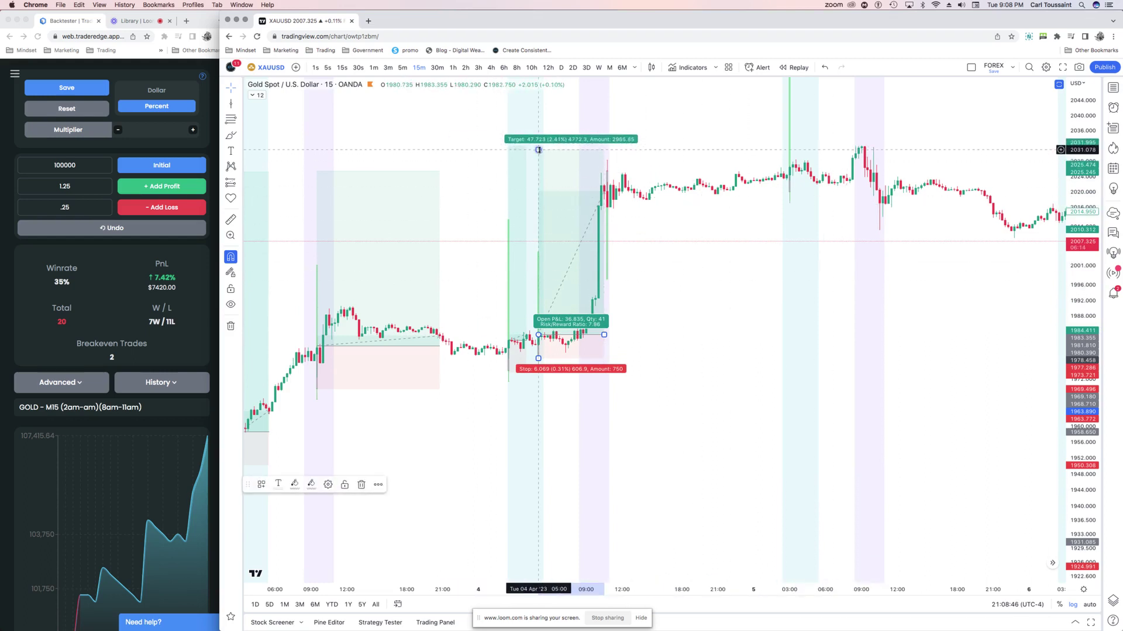
{"action": "left_click_drag", "start_coordinate": [539, 151], "coordinate": [545, 145]}
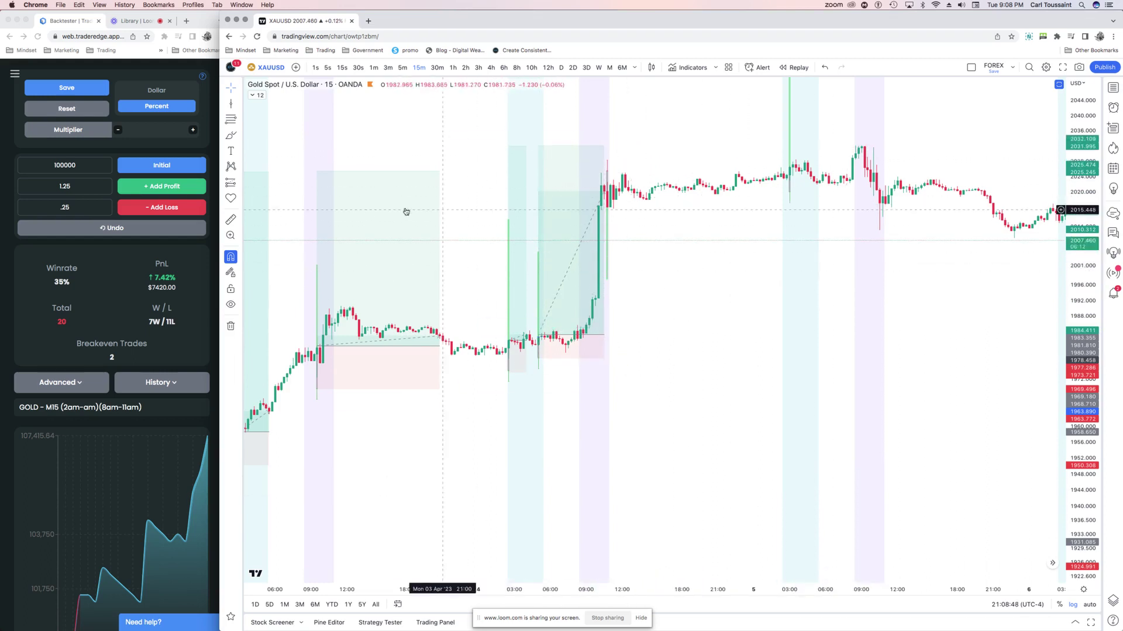
- Log the 4 April long as a 1.75% win in the backtester
{"action": "left_click", "coordinate": [72, 186]}
{"action": "key", "text": "BackSpace"}
{"action": "key", "text": "BackSpace"}
{"action": "key", "text": "BackSpace"}
{"action": "key", "text": "BackSpace"}
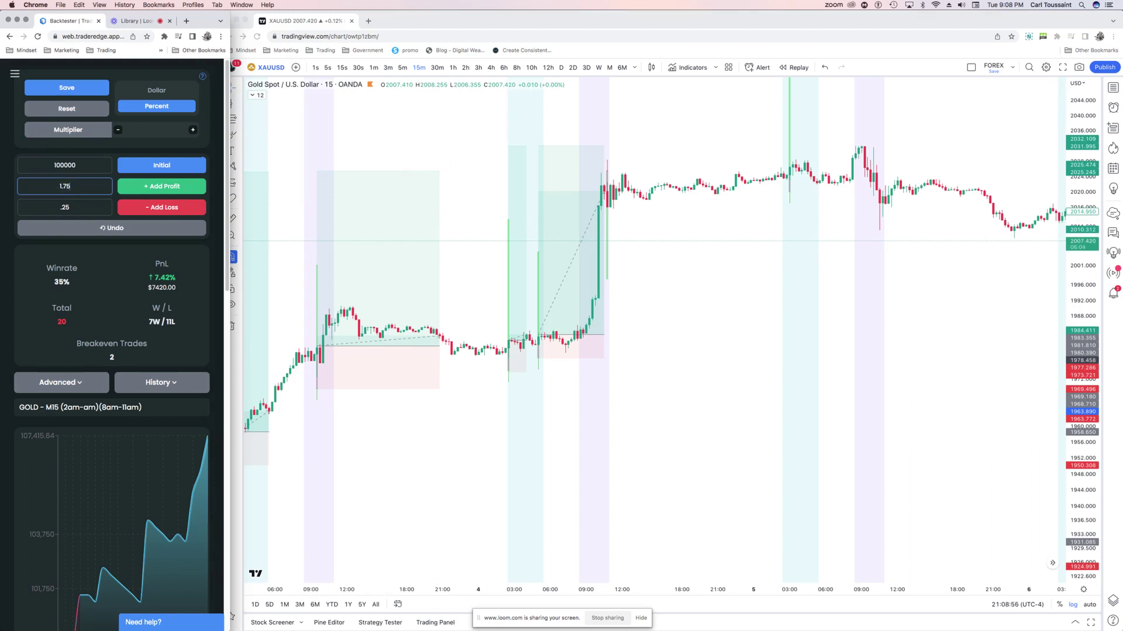
{"action": "left_click", "coordinate": [162, 186]}
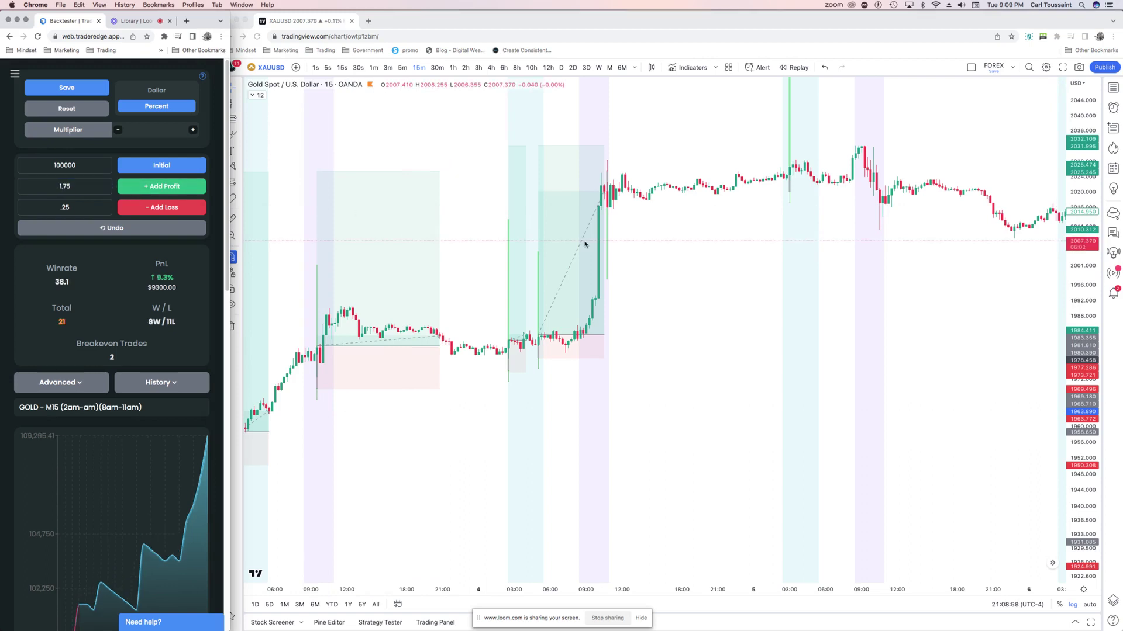
{"action": "left_click", "coordinate": [650, 238]}
{"action": "left_click", "coordinate": [602, 175]}
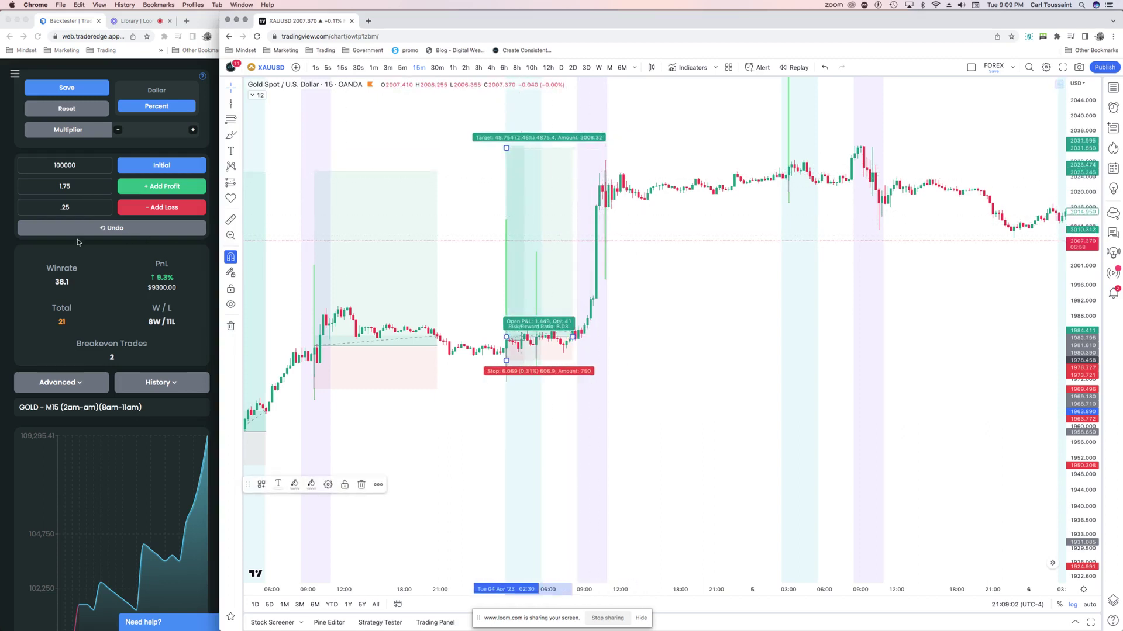
- Log two 0.25% losing trades and move the chart forward to later price action
{"action": "left_click", "coordinate": [8, 203]}
{"action": "left_click", "coordinate": [161, 208]}
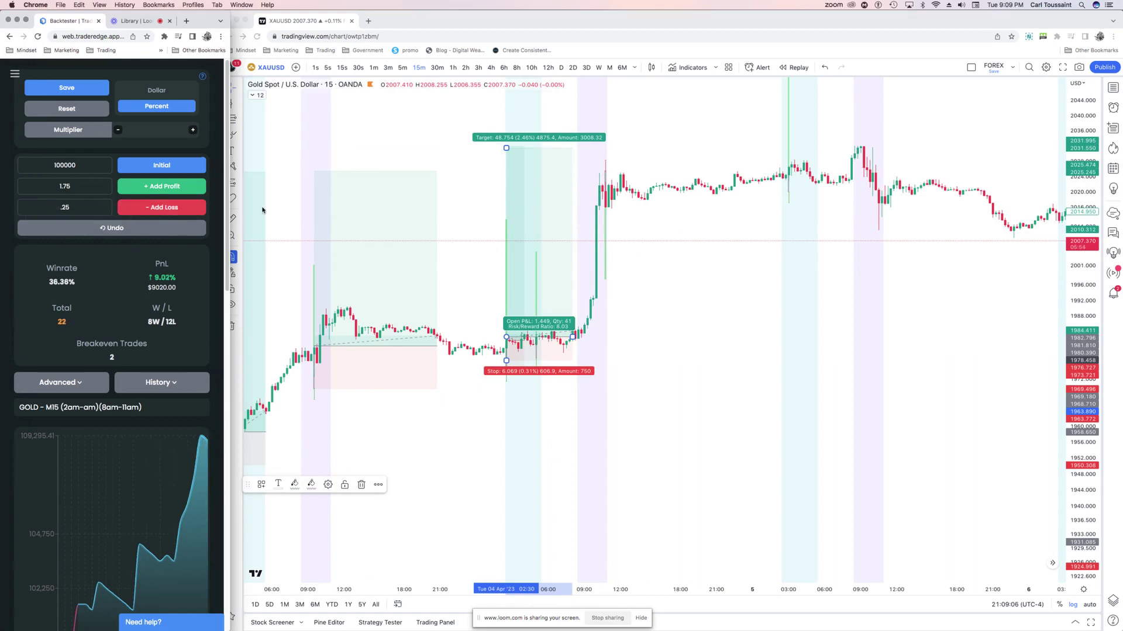
{"action": "left_click", "coordinate": [709, 253]}
{"action": "scroll", "coordinate": [708, 234], "scroll_direction": "up", "scroll_amount": 3}
{"action": "left_click_drag", "start_coordinate": [674, 233], "coordinate": [559, 345]}
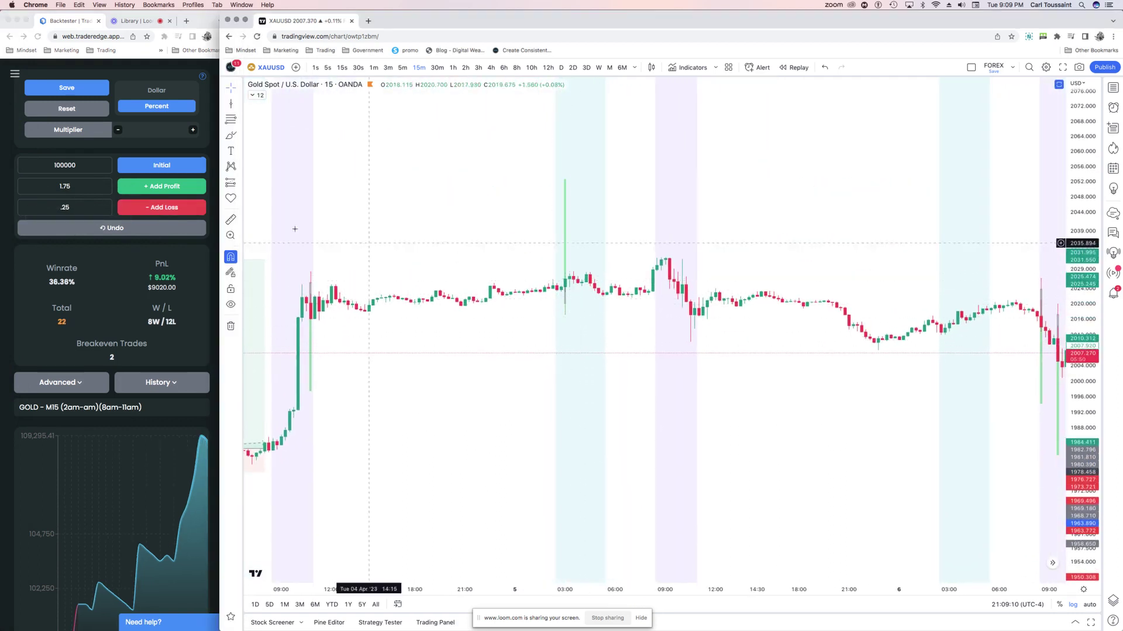
{"action": "left_click", "coordinate": [173, 149]}
{"action": "left_click", "coordinate": [164, 208]}
{"action": "left_click", "coordinate": [782, 342]}
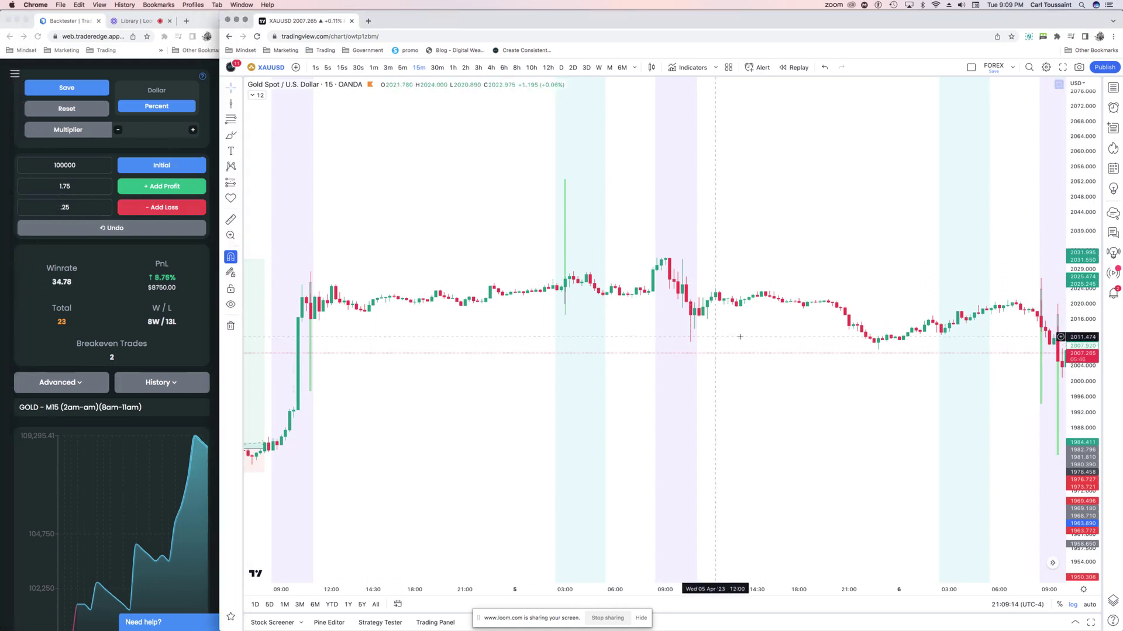
{"action": "scroll", "coordinate": [782, 342], "scroll_direction": "right", "scroll_amount": 10}
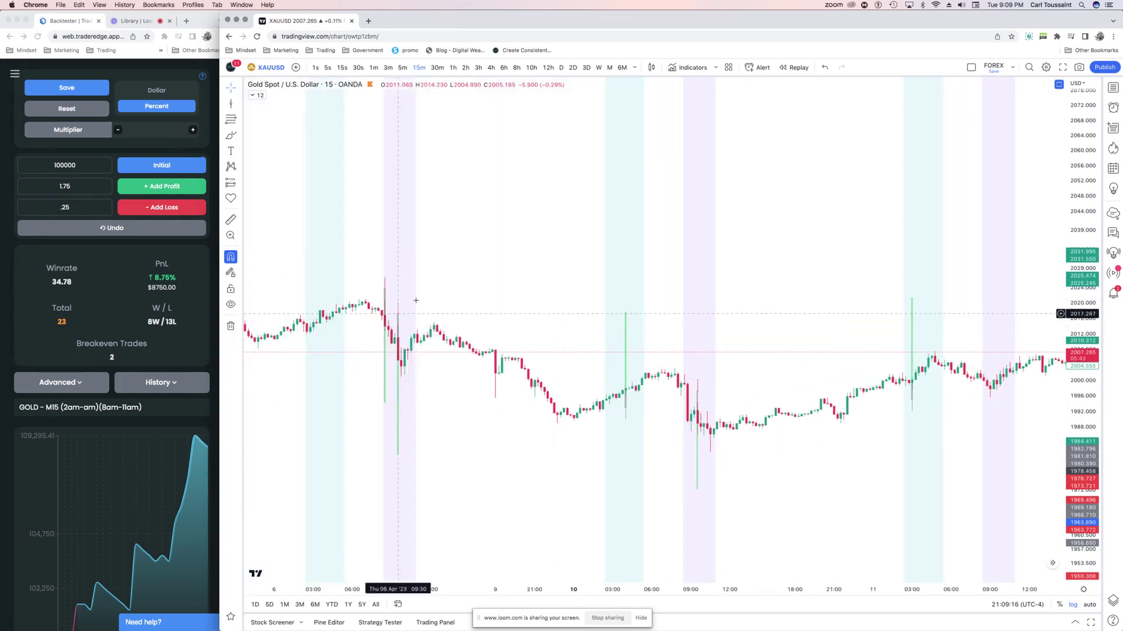
- Draw a short position at the 6 April high with a raised stop, shorter span and lower target, and log a 0.50% win
{"action": "left_click", "coordinate": [239, 183]}
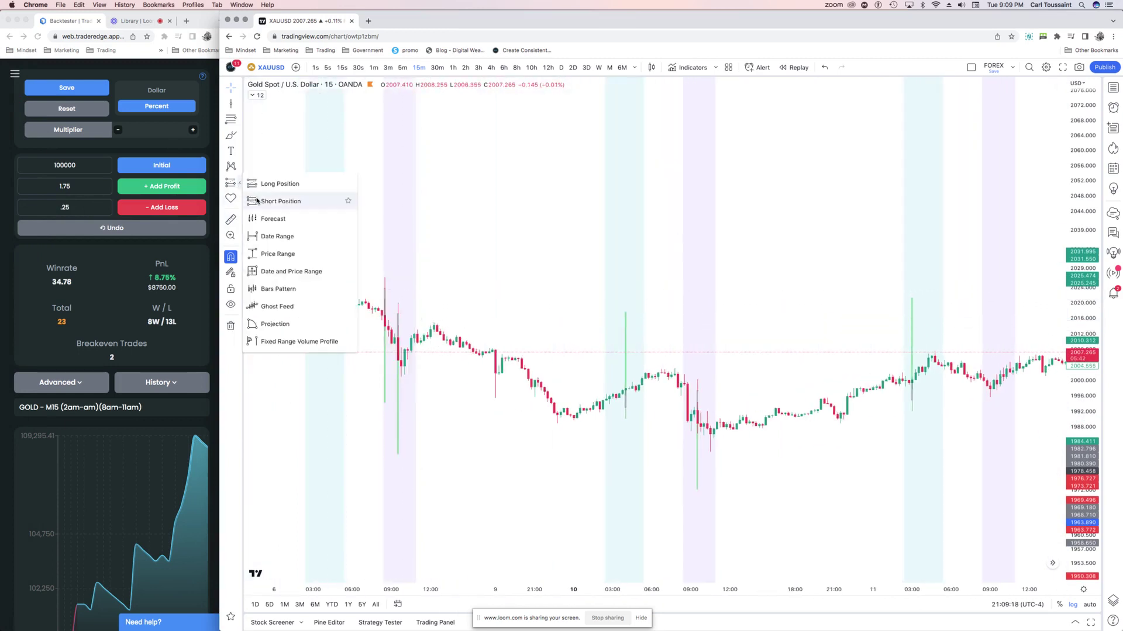
{"action": "left_click", "coordinate": [256, 201]}
{"action": "left_click", "coordinate": [385, 327]}
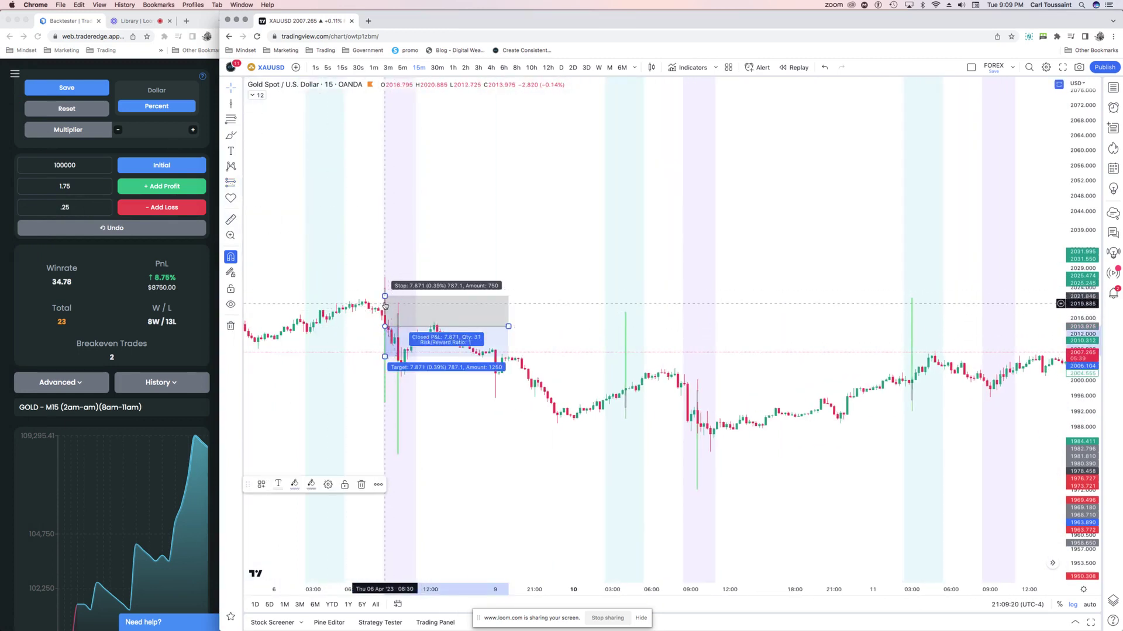
{"action": "left_click_drag", "start_coordinate": [386, 296], "coordinate": [401, 289]}
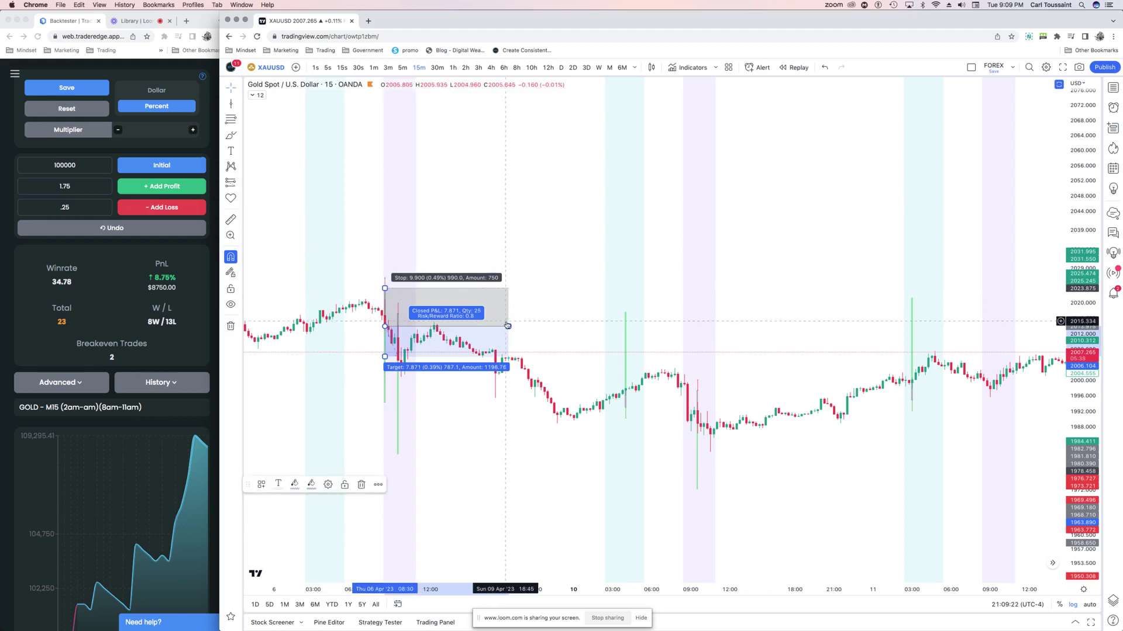
{"action": "left_click_drag", "start_coordinate": [508, 326], "coordinate": [381, 423]}
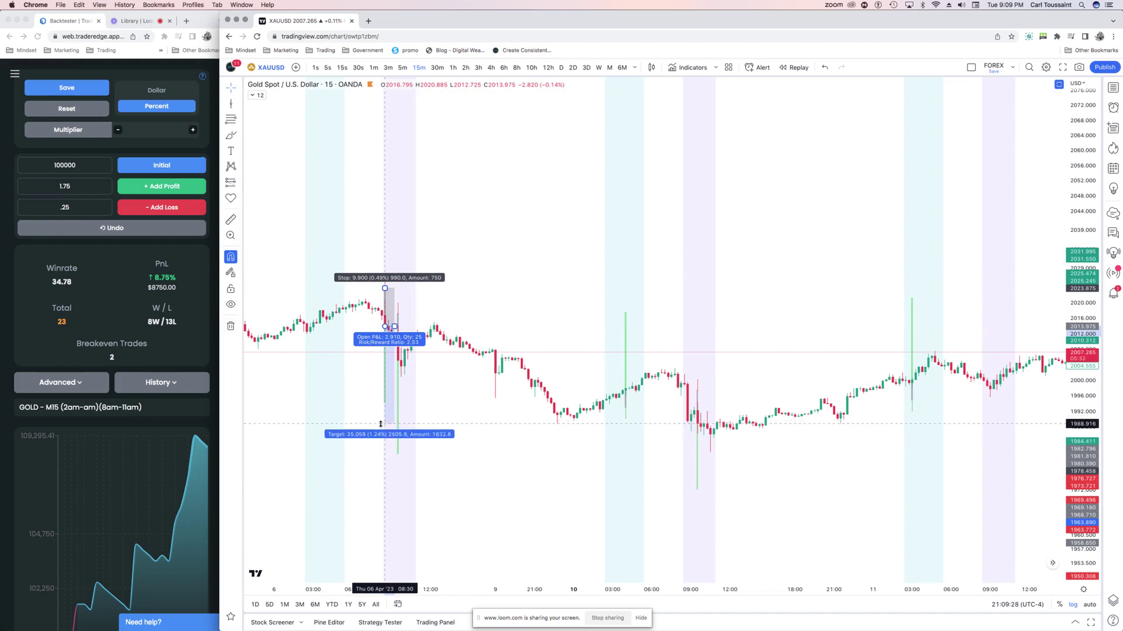
{"action": "mouse_move", "coordinate": [380, 422]}
{"action": "left_mouse_down"}
{"action": "mouse_move", "coordinate": [386, 371]}
{"action": "mouse_move", "coordinate": [421, 344]}
{"action": "mouse_move", "coordinate": [574, 374]}
{"action": "mouse_move", "coordinate": [749, 464]}
{"action": "mouse_move", "coordinate": [704, 449]}
{"action": "mouse_move", "coordinate": [530, 474]}
{"action": "mouse_move", "coordinate": [528, 454]}
{"action": "left_mouse_up"}
{"action": "left_click", "coordinate": [73, 186]}
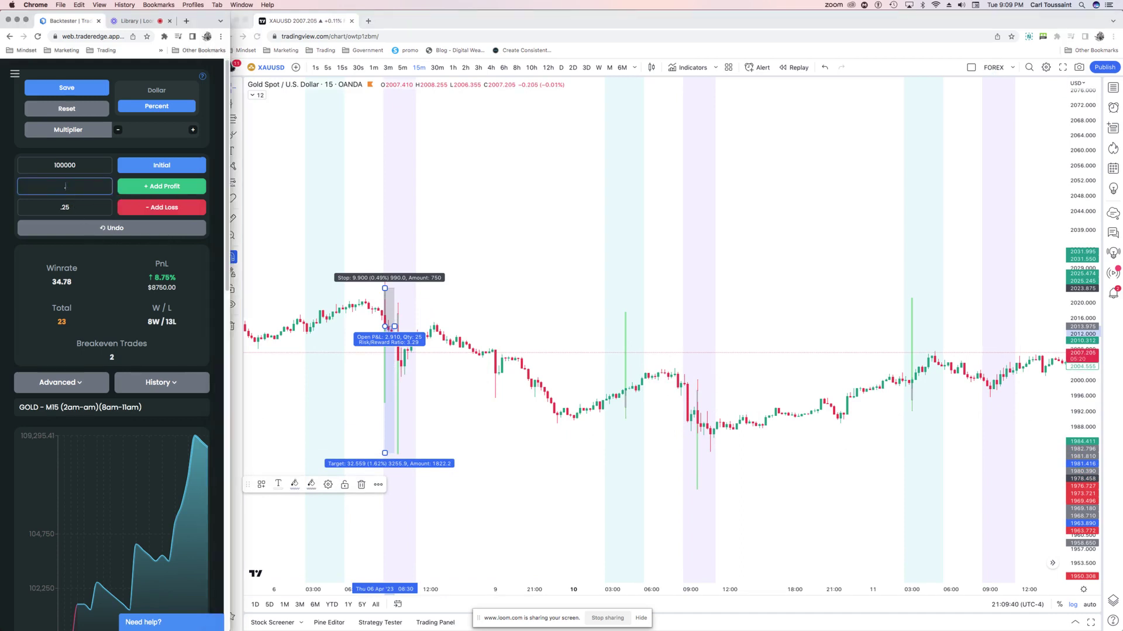
{"action": "left_click", "coordinate": [147, 189]}
{"action": "left_click", "coordinate": [375, 327]}
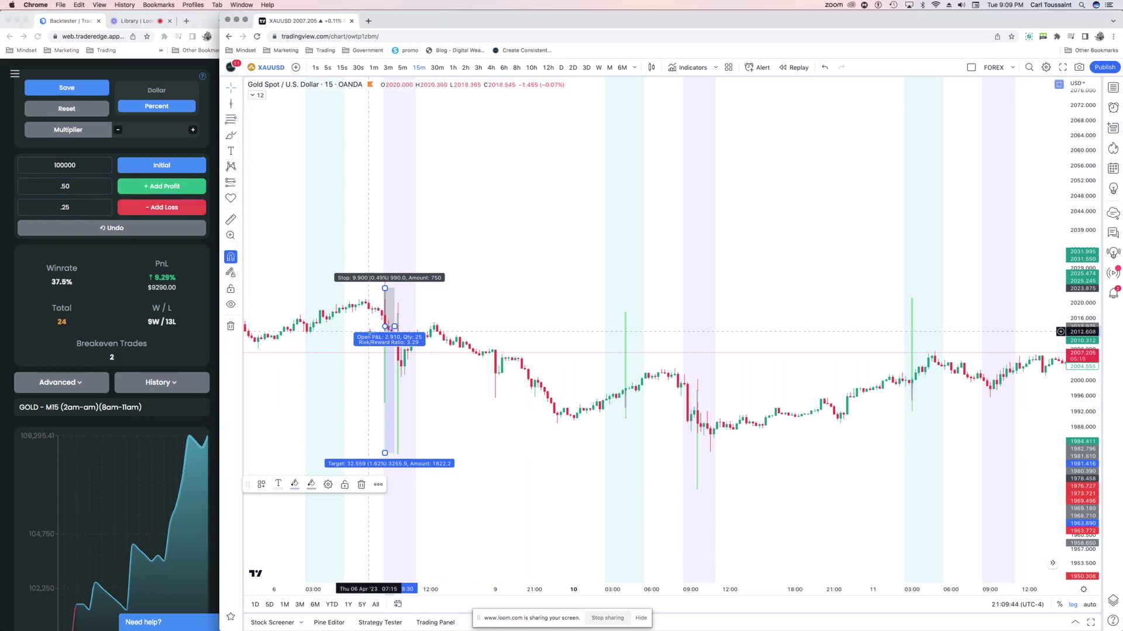
- Draw a second 6 April short position after the drop, with a raised stop and a target extended downward
{"action": "scroll", "coordinate": [350, 287], "scroll_direction": "up", "scroll_amount": 2}
{"action": "left_click", "coordinate": [385, 285]}
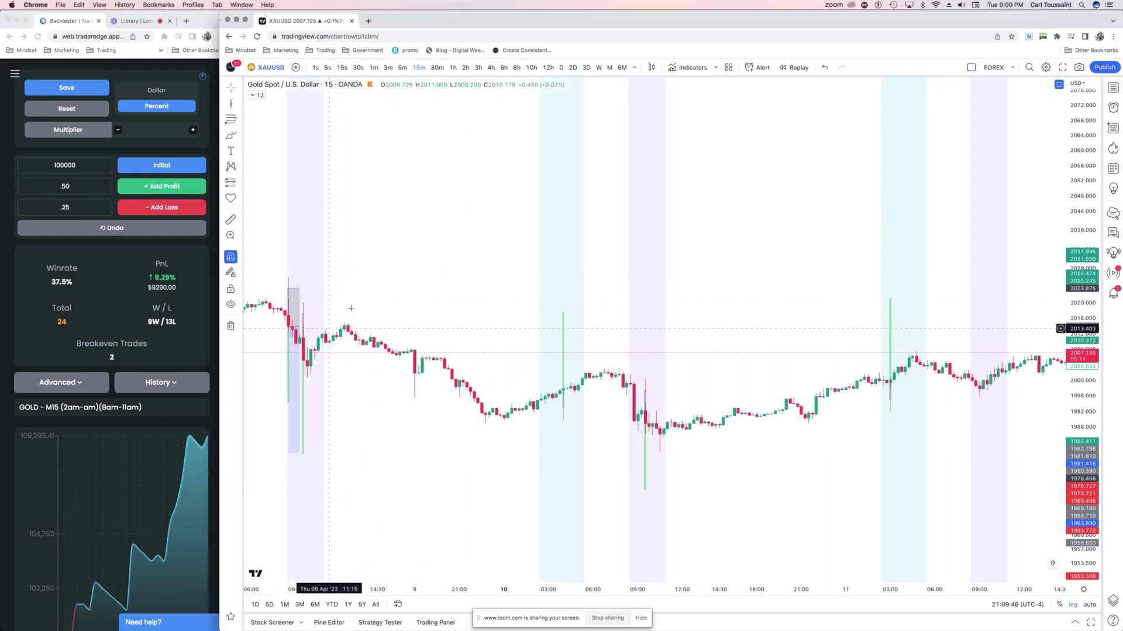
{"action": "left_click_drag", "start_coordinate": [352, 301], "coordinate": [463, 294]}
{"action": "left_click", "coordinate": [238, 183]}
{"action": "left_click", "coordinate": [254, 201]}
{"action": "left_click", "coordinate": [418, 361]}
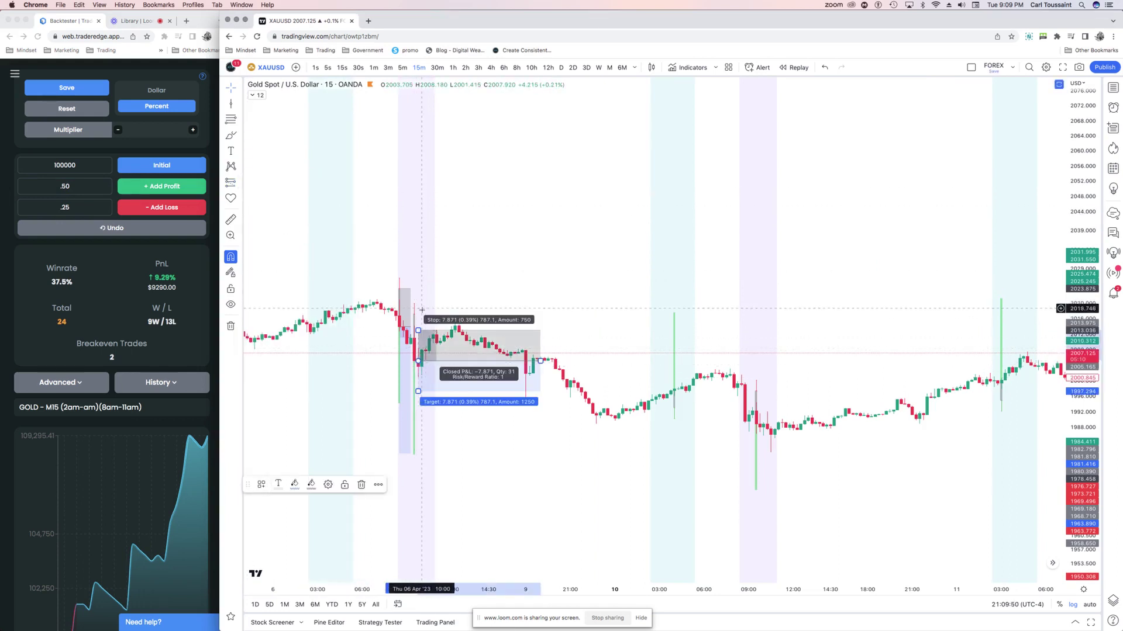
{"action": "left_click_drag", "start_coordinate": [419, 323], "coordinate": [427, 314]}
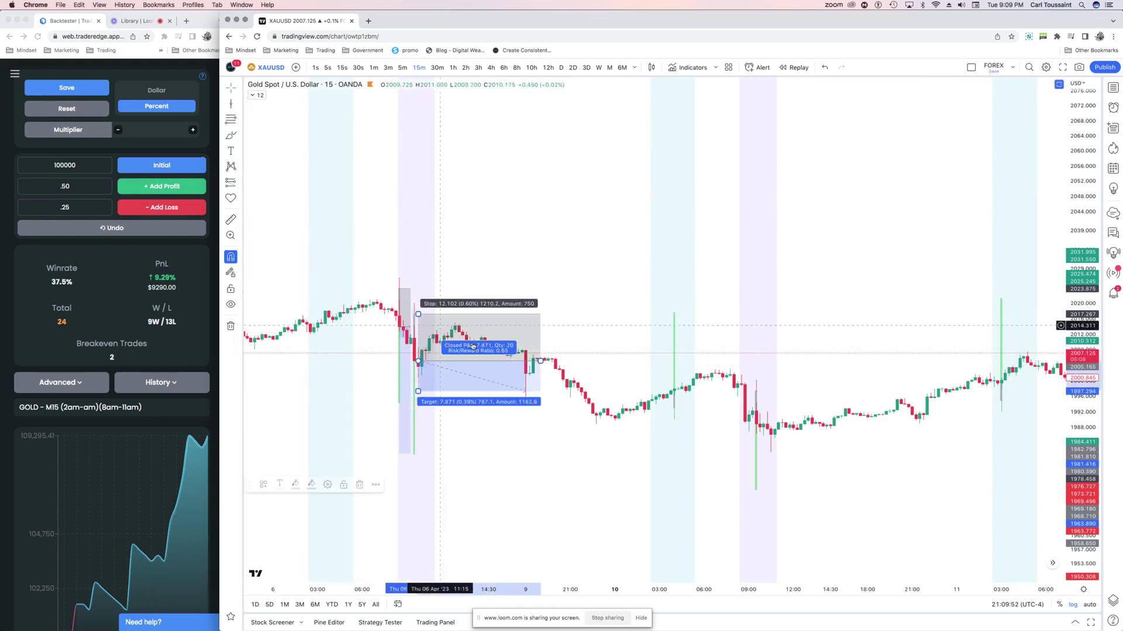
{"action": "left_click", "coordinate": [414, 391]}
{"action": "left_click_drag", "start_coordinate": [418, 391], "coordinate": [782, 455]}
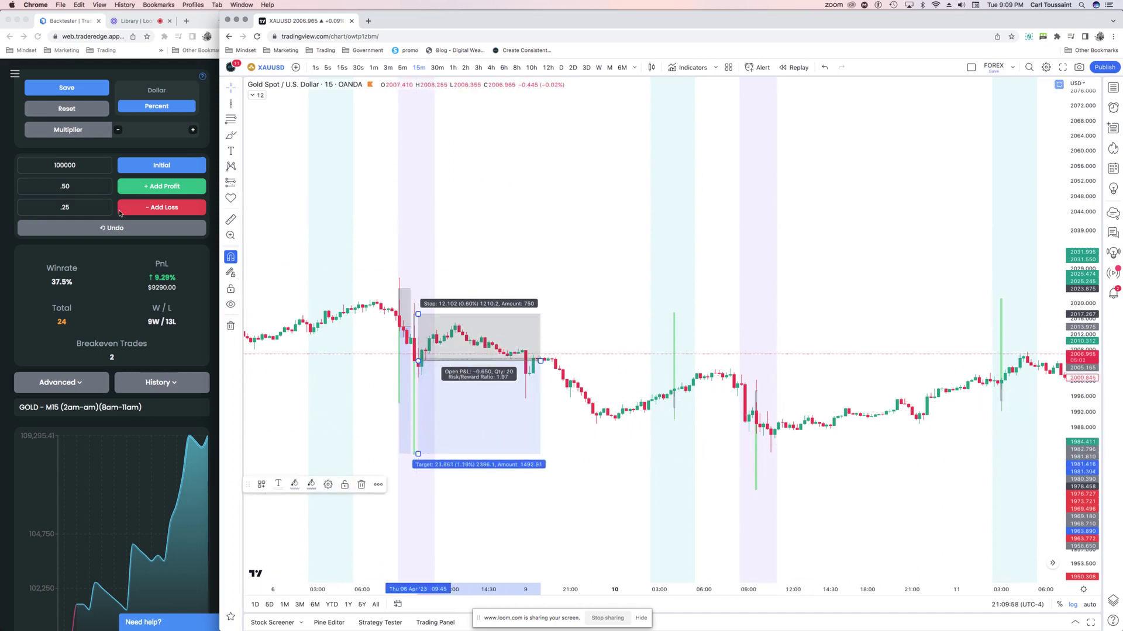
- Log a 0.25% win and a 0.25% loss, then move the chart to later bars
{"action": "left_click", "coordinate": [11, 186]}
{"action": "double_click", "coordinate": [70, 188]}
{"action": "key", "text": "BackSpace"}
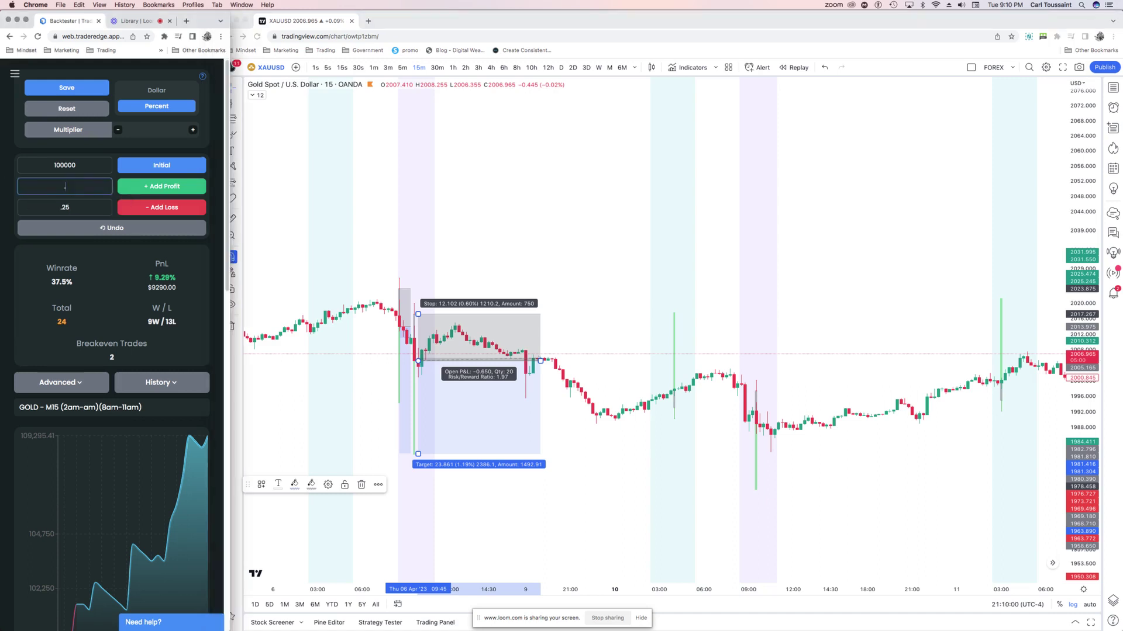
{"action": "left_click", "coordinate": [150, 187]}
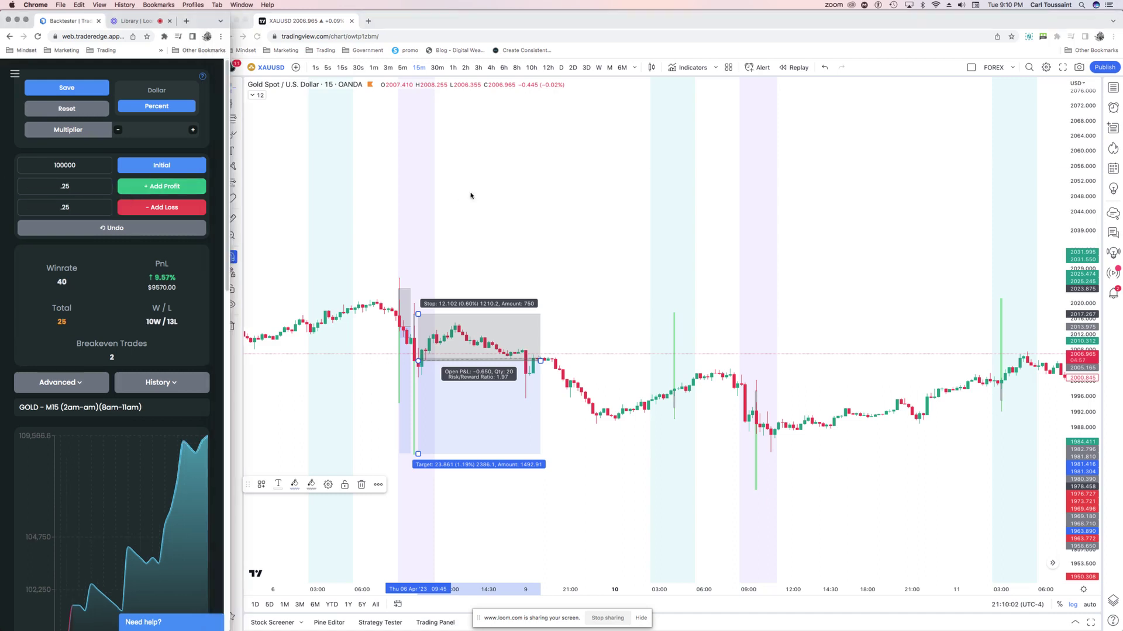
{"action": "left_click", "coordinate": [596, 351]}
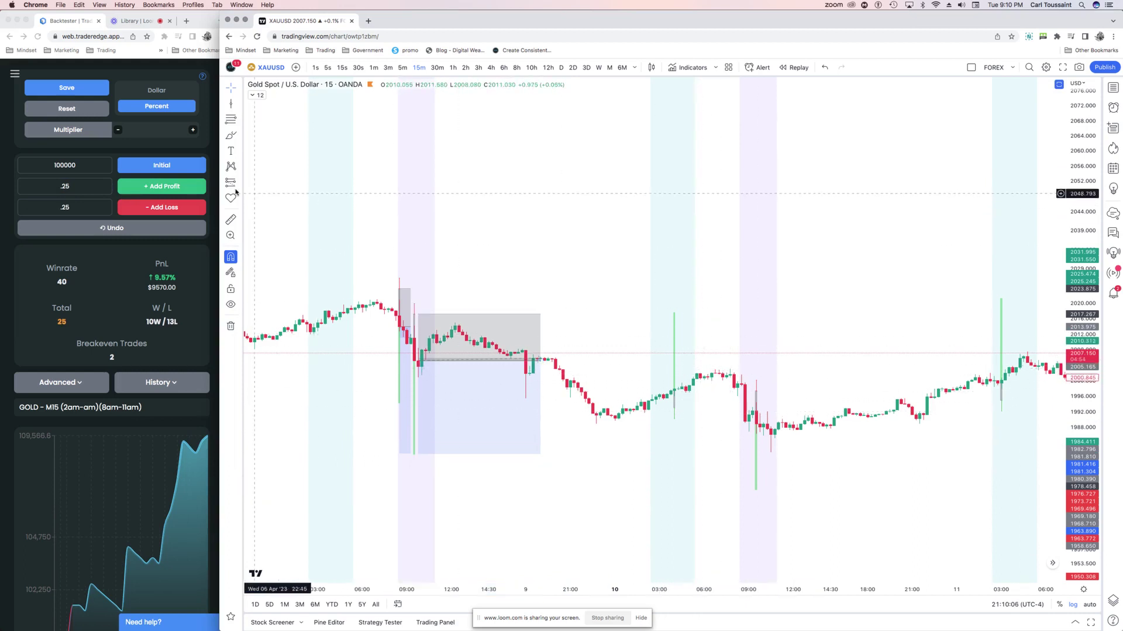
{"action": "left_click", "coordinate": [136, 207]}
{"action": "left_click", "coordinate": [769, 261]}
{"action": "left_click_drag", "start_coordinate": [769, 261], "coordinate": [512, 264]}
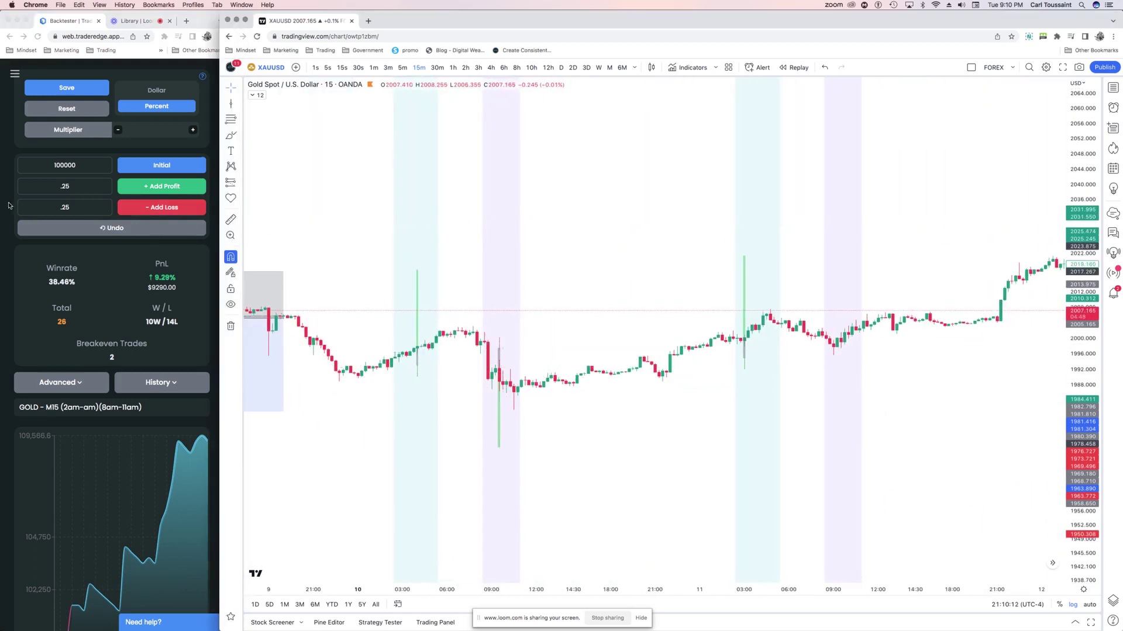
- Log another losing trade and move the chart toward 11 April
{"action": "left_click", "coordinate": [183, 208]}
{"action": "scroll", "coordinate": [494, 261], "scroll_direction": "right", "scroll_amount": 2}
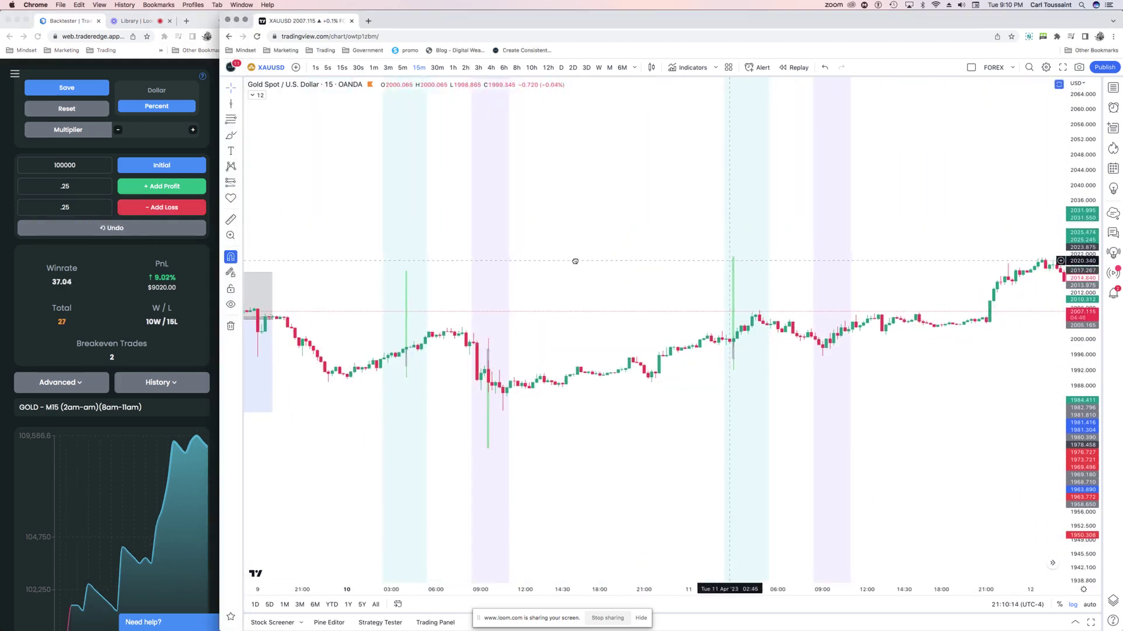
{"action": "scroll", "coordinate": [494, 262], "scroll_direction": "right", "scroll_amount": 10}
- Draw a long position at the 11 April open with raised stop and target, and log a 0.50% win
{"action": "left_click", "coordinate": [239, 183]}
{"action": "left_click", "coordinate": [260, 184]}
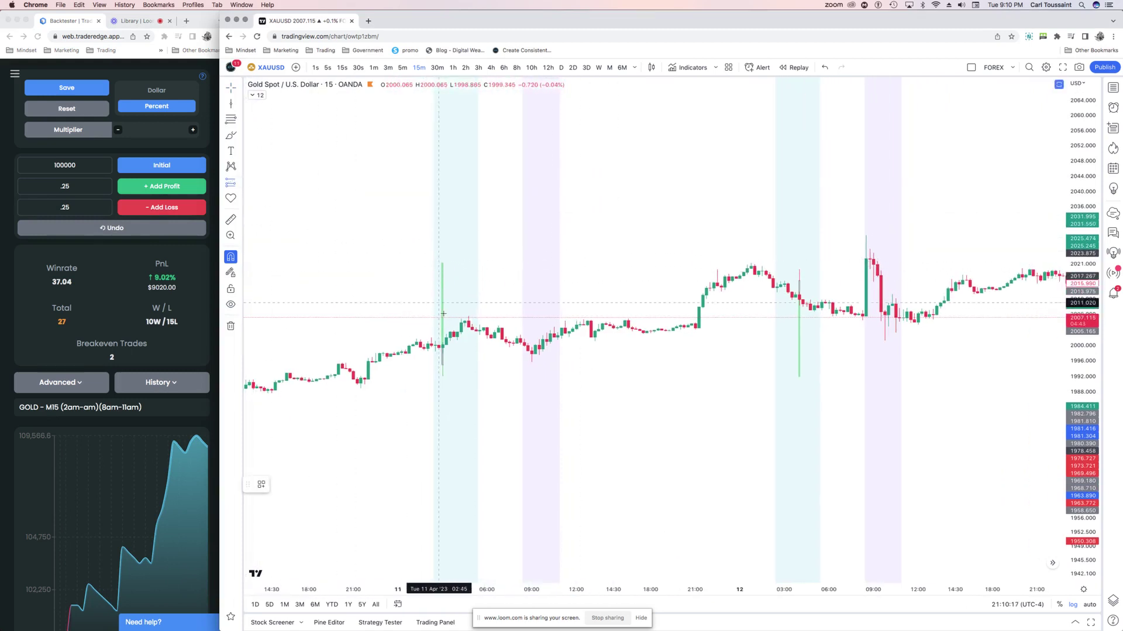
{"action": "left_click", "coordinate": [442, 343]}
{"action": "left_click_drag", "start_coordinate": [444, 372], "coordinate": [607, 365]}
{"action": "mouse_move", "coordinate": [443, 311]}
{"action": "left_mouse_down"}
{"action": "mouse_move", "coordinate": [473, 254]}
{"action": "mouse_move", "coordinate": [503, 269]}
{"action": "mouse_move", "coordinate": [544, 321]}
{"action": "mouse_move", "coordinate": [643, 268]}
{"action": "mouse_move", "coordinate": [701, 265]}
{"action": "mouse_move", "coordinate": [766, 270]}
{"action": "mouse_move", "coordinate": [863, 317]}
{"action": "mouse_move", "coordinate": [751, 264]}
{"action": "left_mouse_up"}
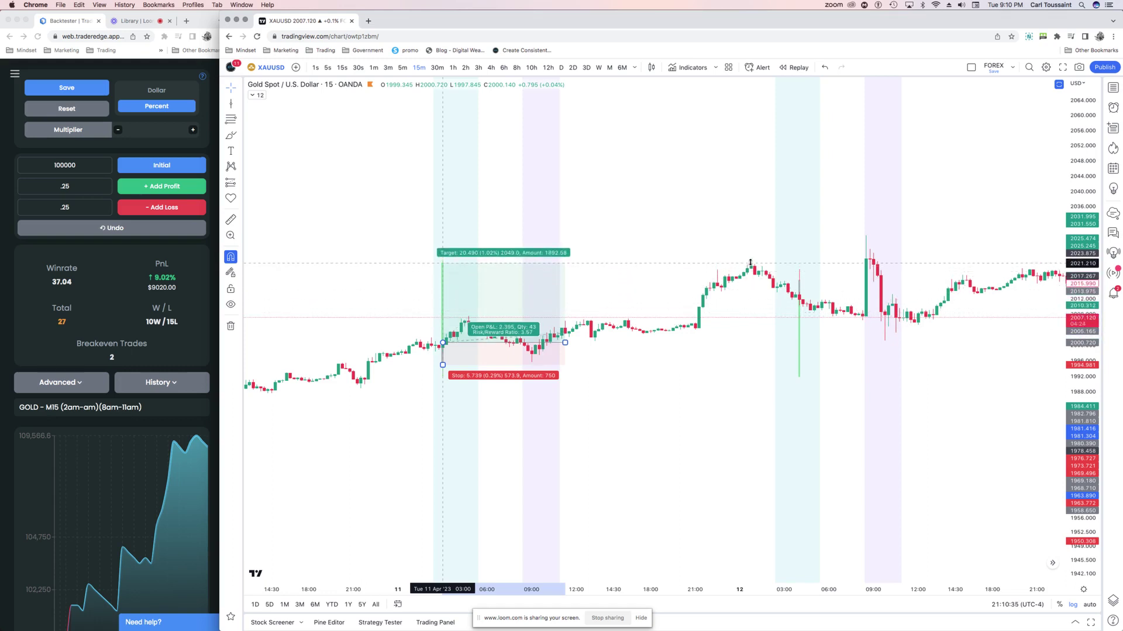
{"action": "left_click", "coordinate": [68, 193]}
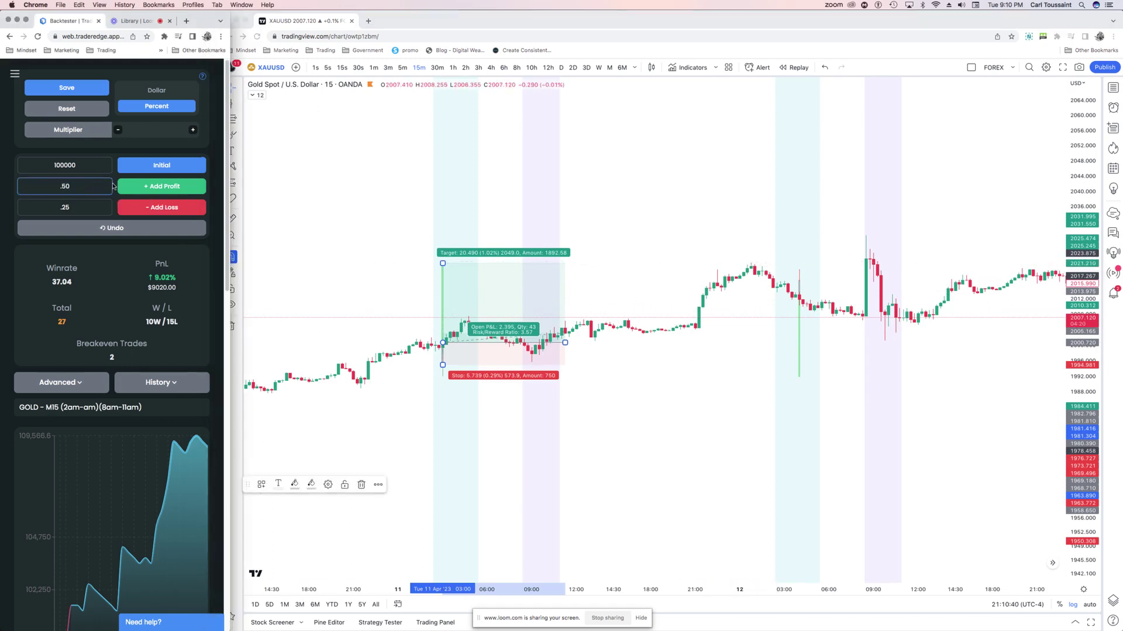
{"action": "left_click", "coordinate": [138, 187]}
{"action": "left_click_drag", "start_coordinate": [757, 317], "coordinate": [611, 330]}
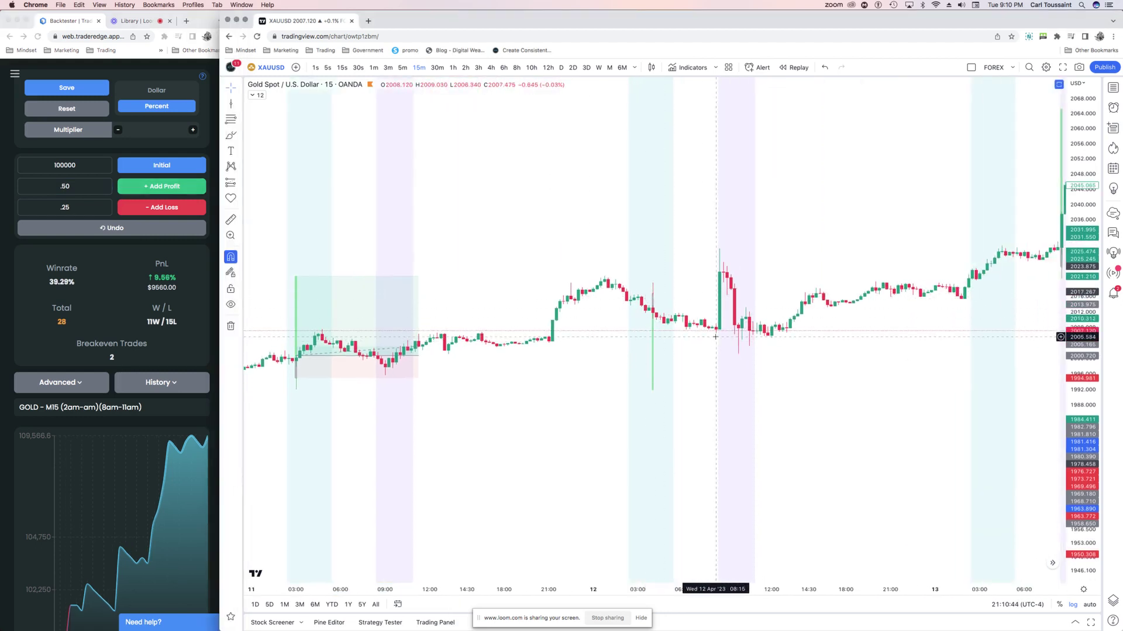
- Draw a short position on the 12 April candle with a tighter stop, a target near entry and a shorter box
{"action": "left_click", "coordinate": [238, 183]}
{"action": "left_click", "coordinate": [266, 185]}
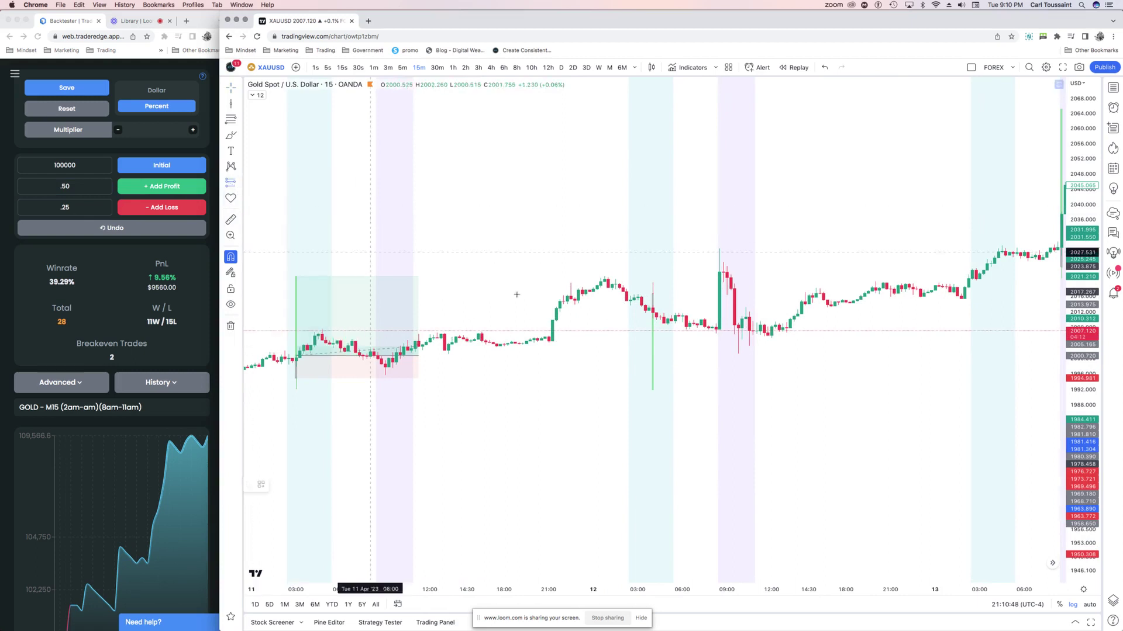
{"action": "left_click", "coordinate": [653, 313]}
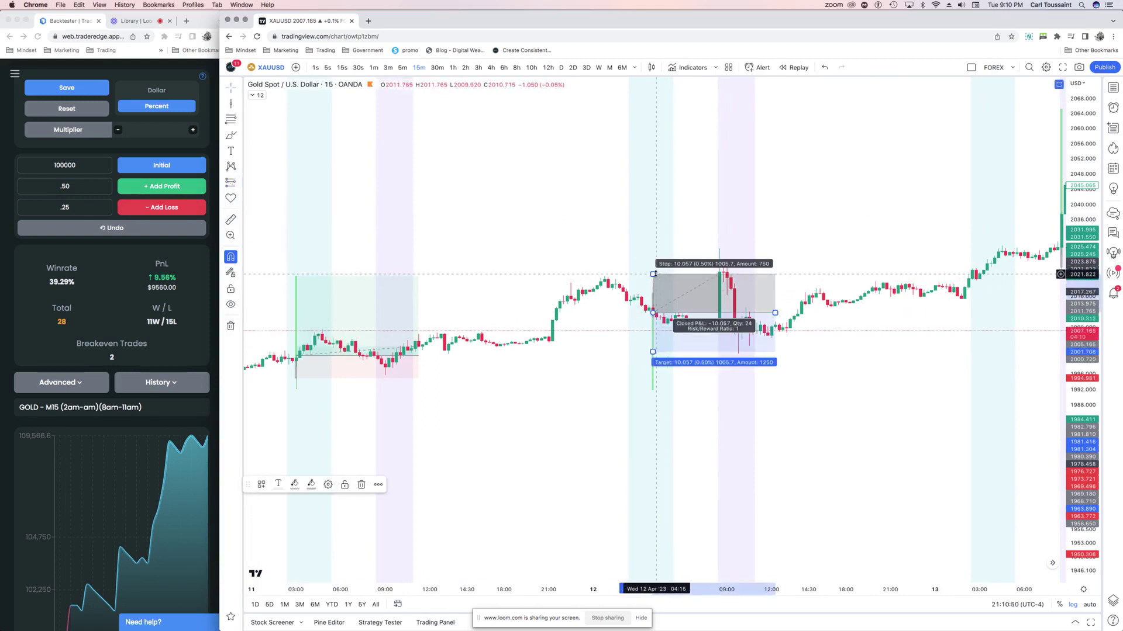
{"action": "mouse_move", "coordinate": [654, 274]}
{"action": "left_mouse_down"}
{"action": "mouse_move", "coordinate": [682, 309]}
{"action": "mouse_move", "coordinate": [703, 295]}
{"action": "left_mouse_up"}
{"action": "left_click_drag", "start_coordinate": [653, 352], "coordinate": [672, 351]}
{"action": "left_click_drag", "start_coordinate": [775, 313], "coordinate": [697, 314]}
{"action": "left_click", "coordinate": [783, 364]}
{"action": "left_click_drag", "start_coordinate": [653, 350], "coordinate": [731, 334]}
{"action": "left_click", "coordinate": [692, 388]}
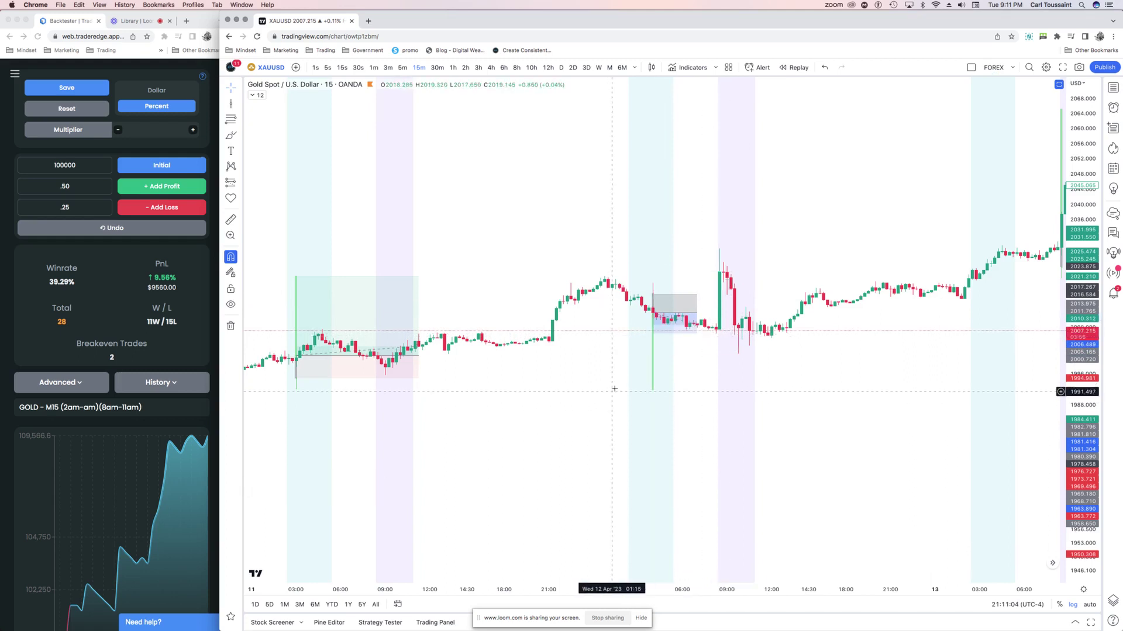
{"action": "left_click", "coordinate": [668, 321]}
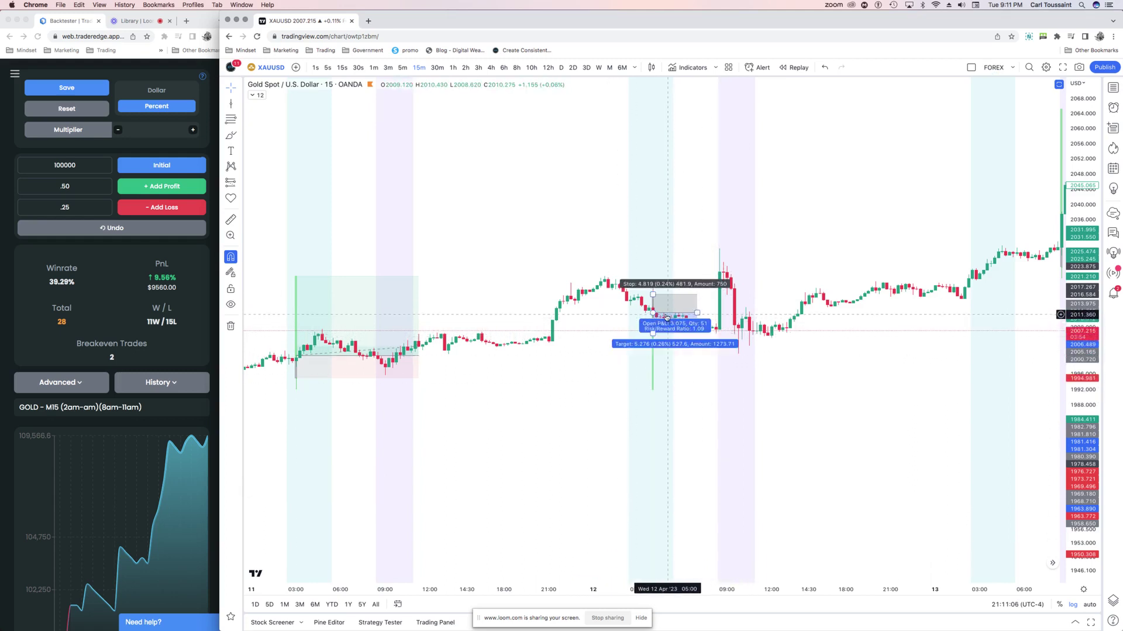
- Log the 12 April trade as breakeven with 0 profit
{"action": "left_click", "coordinate": [5, 188]}
{"action": "left_click_drag", "start_coordinate": [37, 187], "coordinate": [84, 188]}
{"action": "key", "text": "BackSpace"}
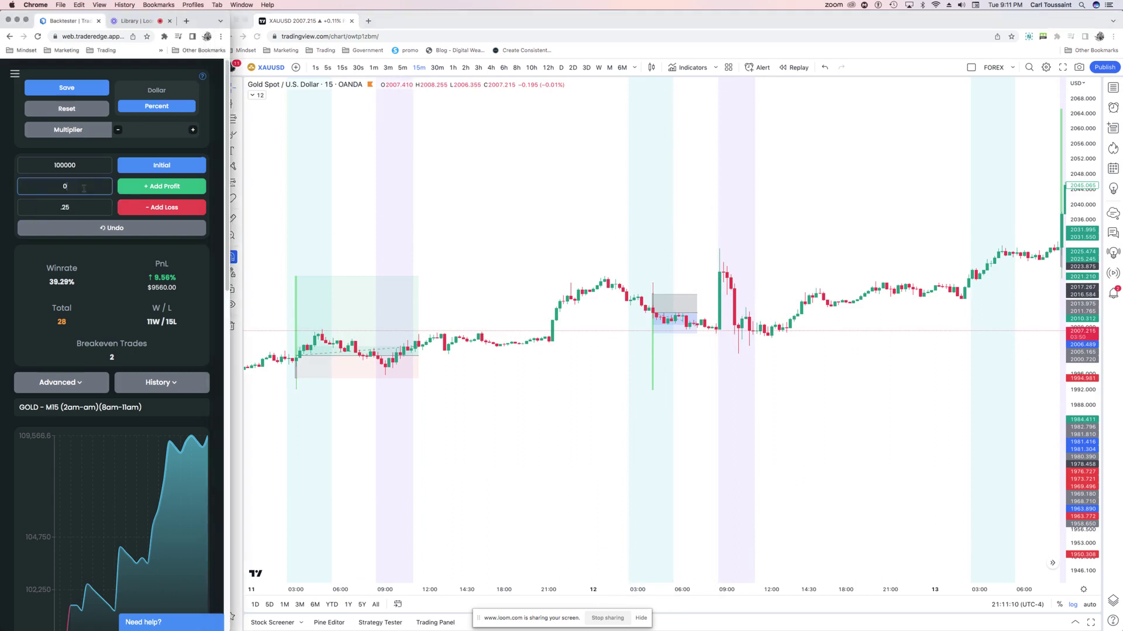
{"action": "left_click", "coordinate": [156, 193]}
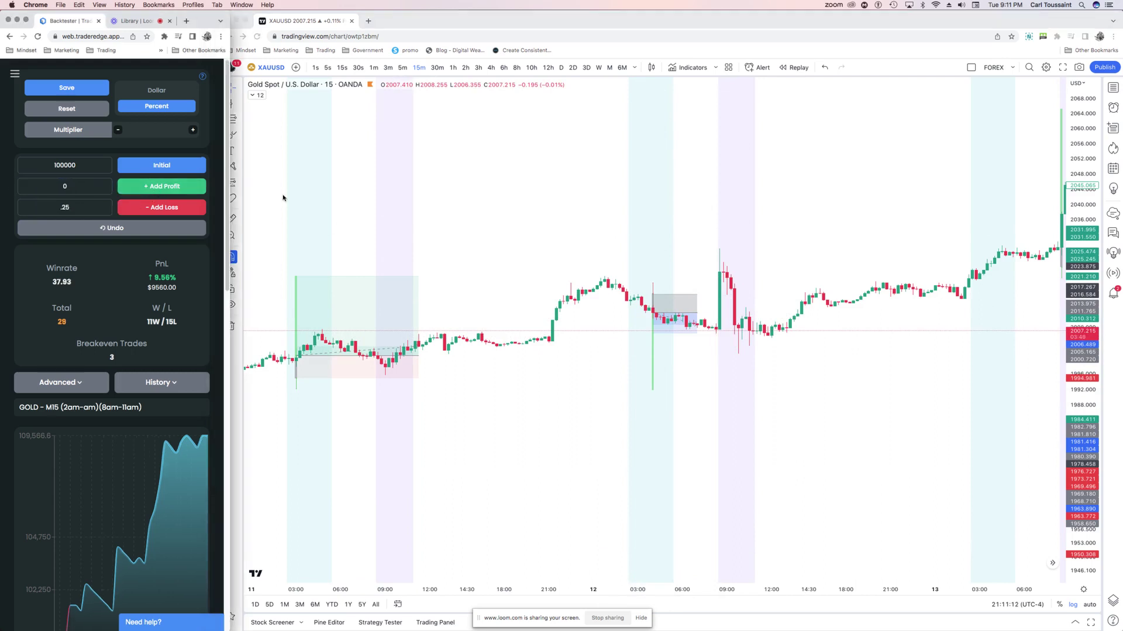
{"action": "left_click", "coordinate": [589, 218]}
- Move the chart toward later dates, then start a thin rectangle across the chart and cancel it
{"action": "left_click_drag", "start_coordinate": [800, 248], "coordinate": [731, 255]}
{"action": "left_click_drag", "start_coordinate": [823, 285], "coordinate": [807, 289]}
{"action": "left_click_drag", "start_coordinate": [632, 295], "coordinate": [457, 312]}
{"action": "scroll", "coordinate": [431, 305], "scroll_direction": "down", "scroll_amount": 3}
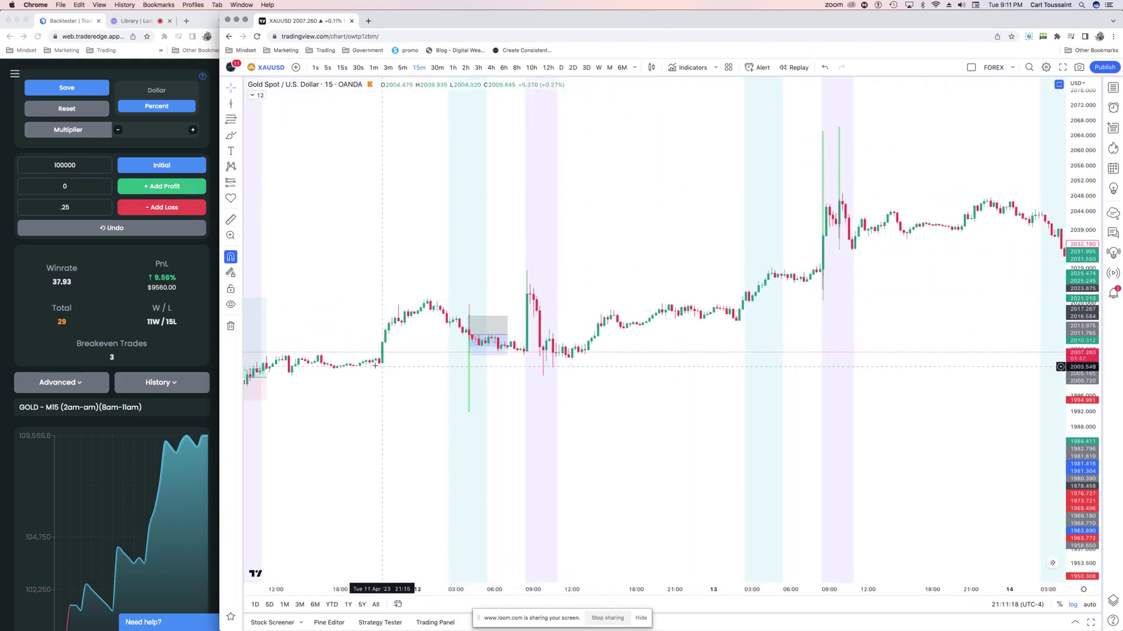
{"action": "left_click", "coordinate": [240, 140]}
{"action": "left_click", "coordinate": [272, 171]}
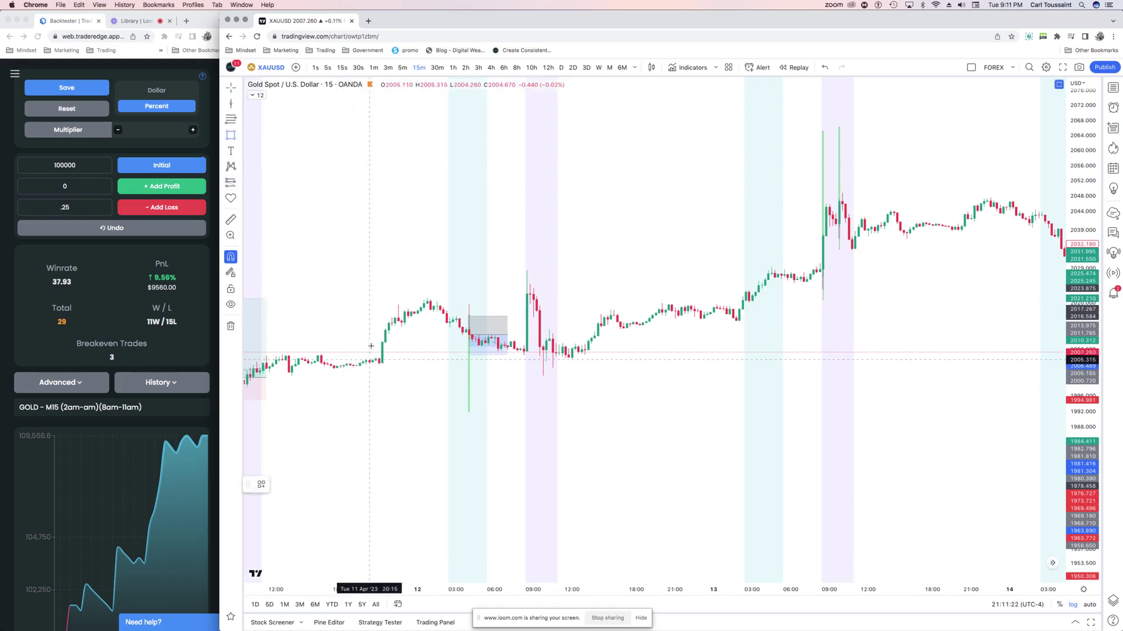
{"action": "mouse_move", "coordinate": [378, 358]}
{"action": "left_mouse_down"}
{"action": "mouse_move", "coordinate": [671, 388]}
{"action": "mouse_move", "coordinate": [688, 366]}
{"action": "left_mouse_up"}
{"action": "key", "text": "Escape"}
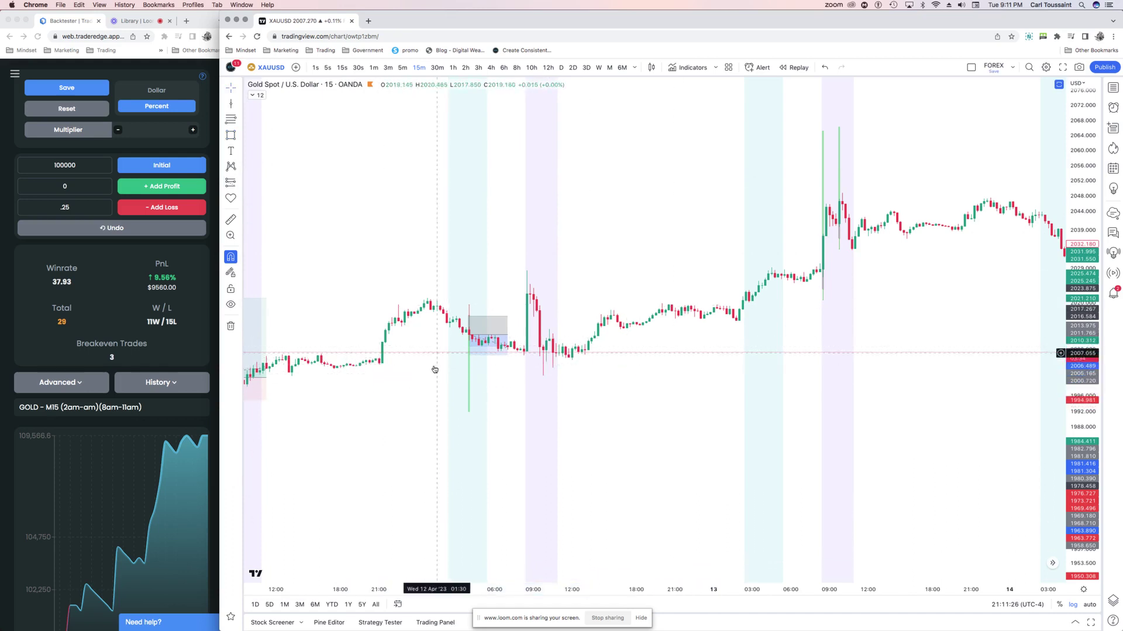
{"action": "left_click_drag", "start_coordinate": [703, 297], "coordinate": [601, 325]}
{"action": "scroll", "coordinate": [601, 324], "scroll_direction": "right", "scroll_amount": 2}
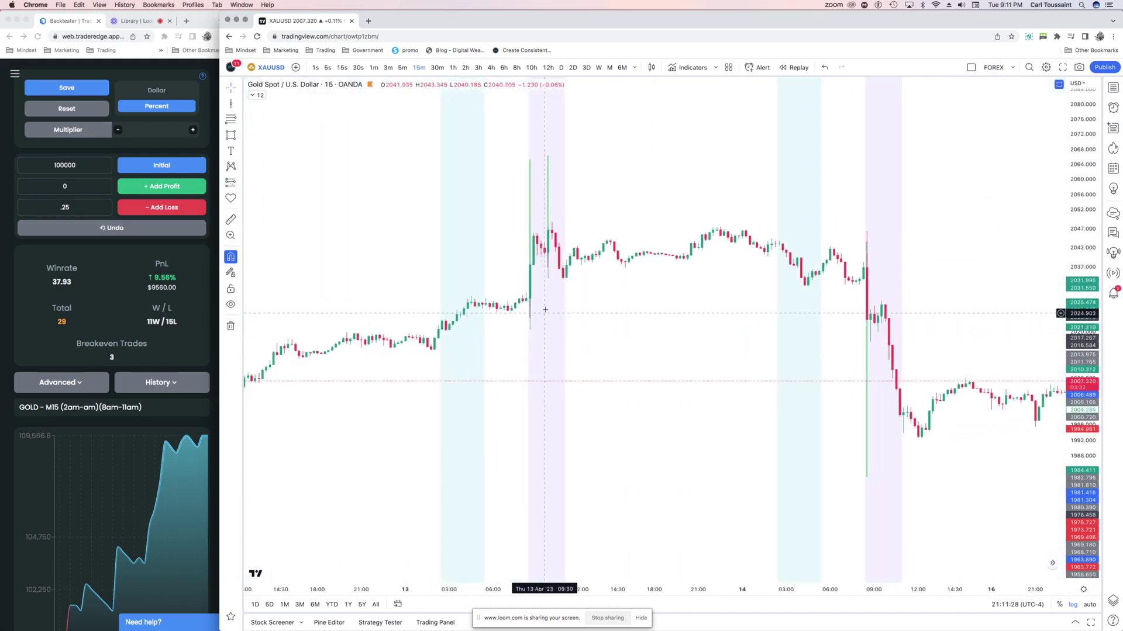
- Try out a long position on the 13 April candle, adjust its target and length, then delete it
{"action": "left_click", "coordinate": [240, 186]}
{"action": "left_click", "coordinate": [286, 186]}
{"action": "left_click", "coordinate": [534, 266]}
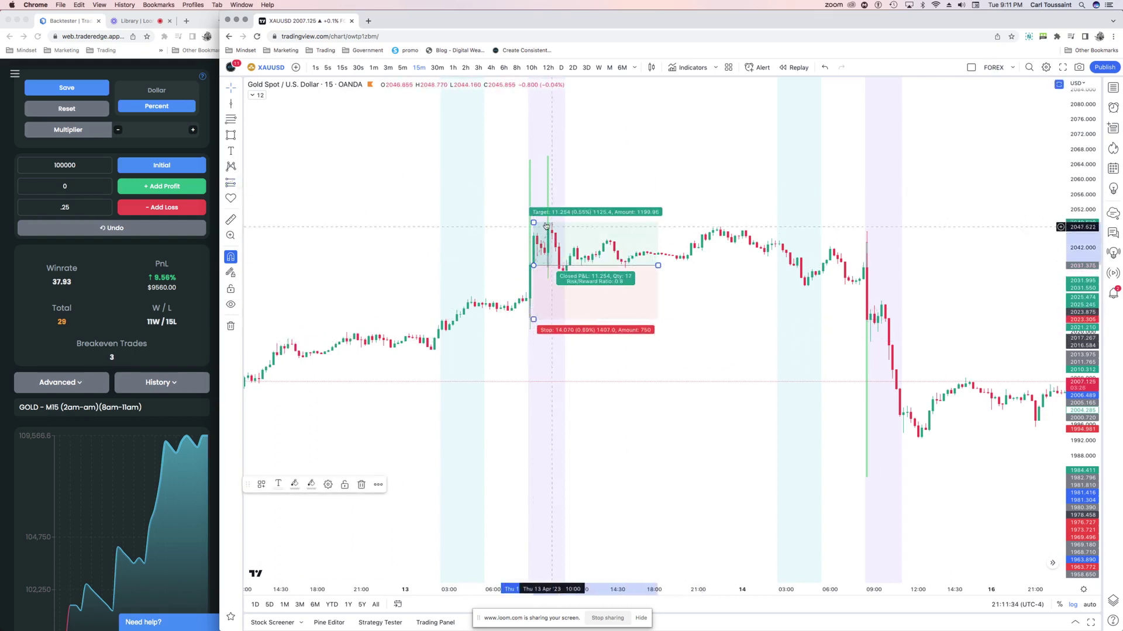
{"action": "left_click_drag", "start_coordinate": [534, 223], "coordinate": [533, 222]}
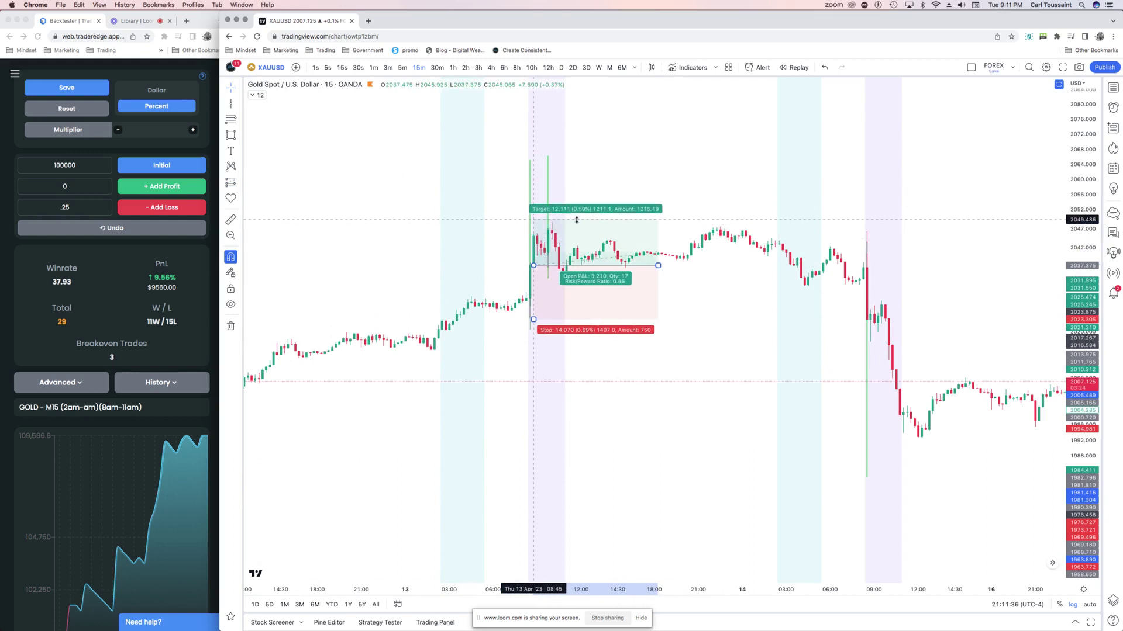
{"action": "left_click_drag", "start_coordinate": [658, 266], "coordinate": [639, 265]}
{"action": "left_click", "coordinate": [468, 227]}
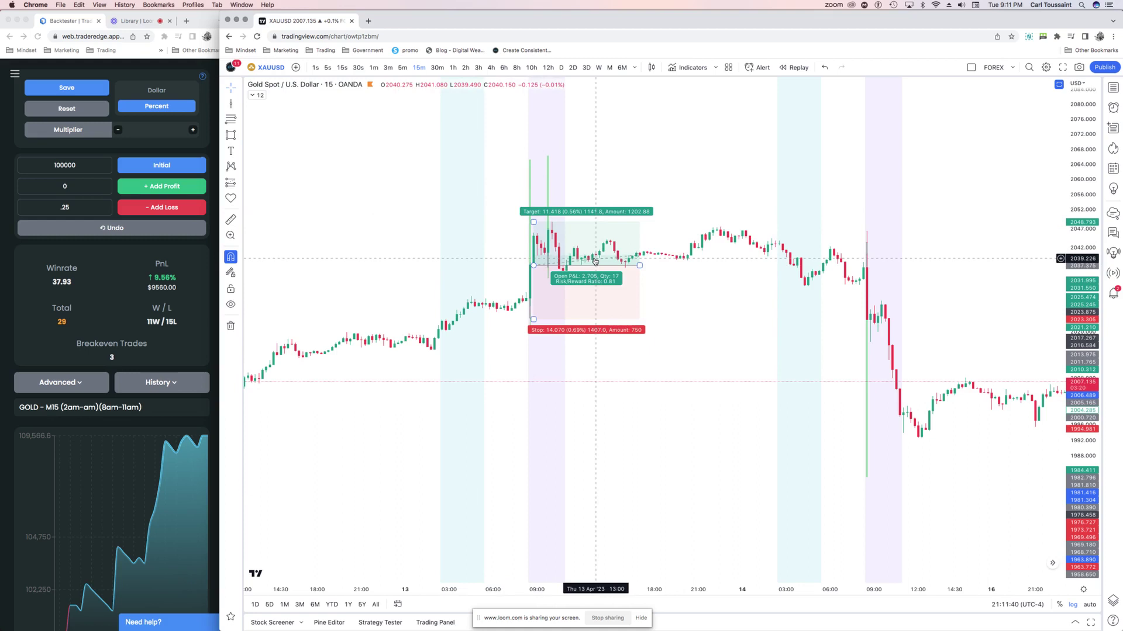
{"action": "left_click", "coordinate": [572, 266]}
{"action": "key", "text": "Delete"}
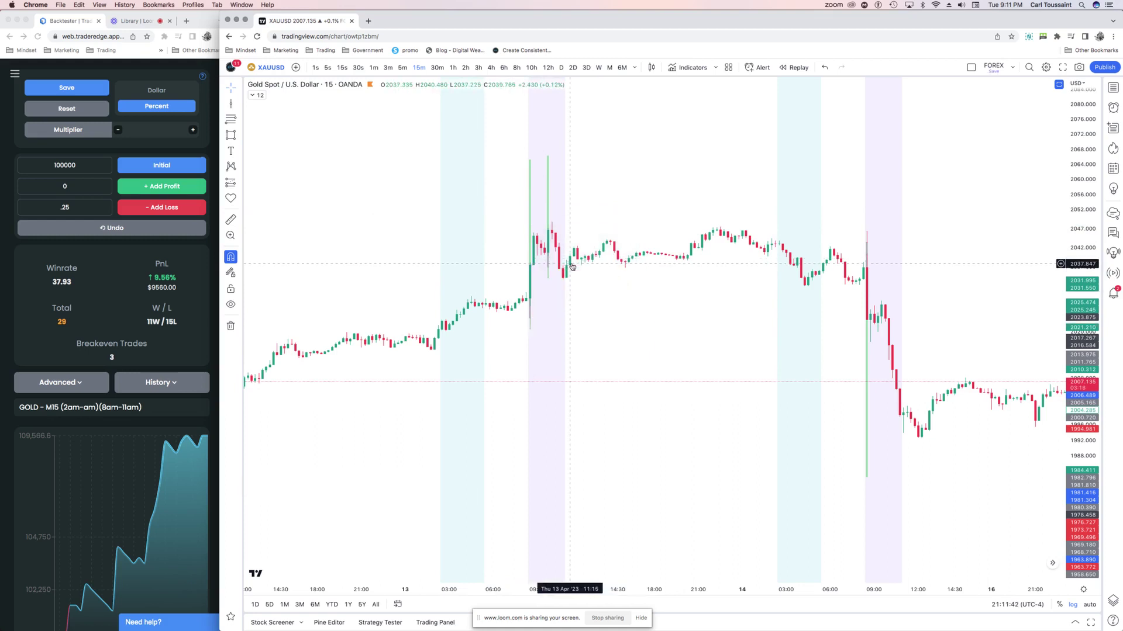
- Log two 0.25% losing trades and move the chart toward later candles
{"action": "left_click", "coordinate": [8, 206]}
{"action": "left_click", "coordinate": [174, 208]}
{"action": "left_click", "coordinate": [173, 208]}
{"action": "left_click", "coordinate": [613, 225]}
{"action": "scroll", "coordinate": [900, 221], "scroll_direction": "up", "scroll_amount": 1}
{"action": "left_click_drag", "start_coordinate": [961, 214], "coordinate": [591, 225]}
{"action": "left_click", "coordinate": [237, 183]}
- Draw a short position at the 14 April drop with stop ~2043 and target ~1984, and log a 0.25% win
{"action": "left_click", "coordinate": [275, 198]}
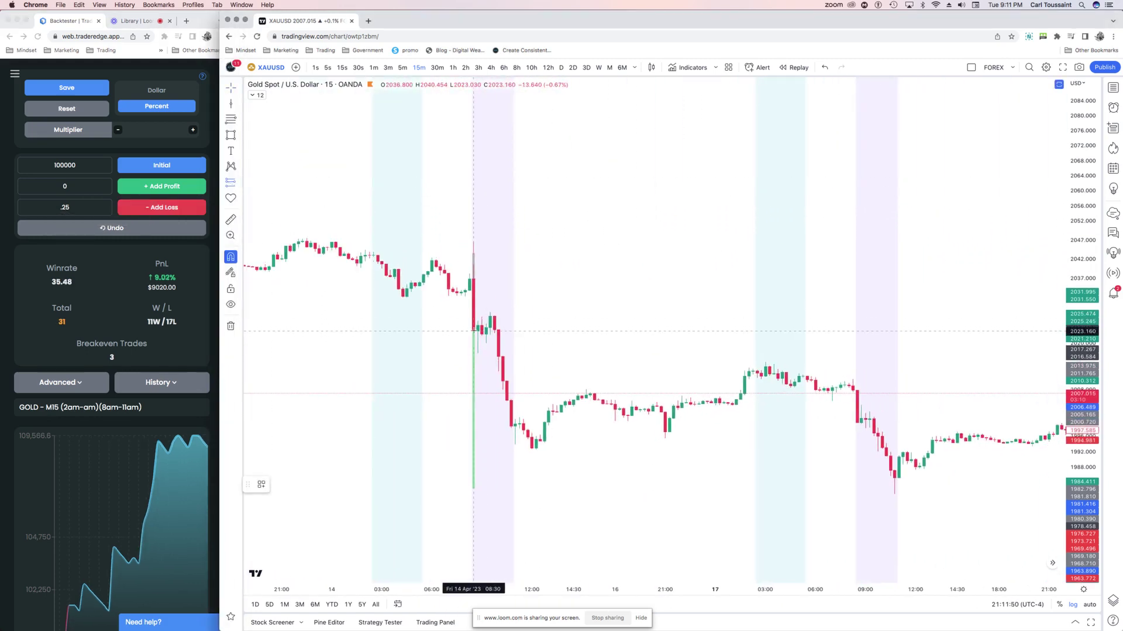
{"action": "left_click", "coordinate": [474, 331]}
{"action": "left_click_drag", "start_coordinate": [495, 268], "coordinate": [495, 253]}
{"action": "left_click_drag", "start_coordinate": [474, 383], "coordinate": [554, 450]}
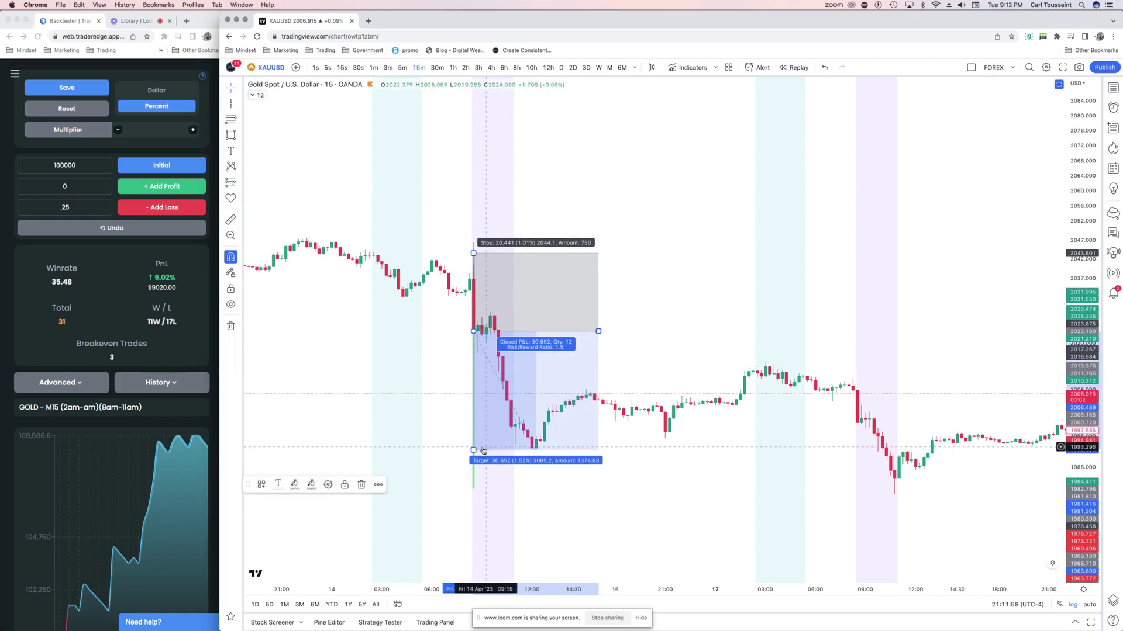
{"action": "scroll", "coordinate": [778, 376], "scroll_direction": "down", "scroll_amount": 2}
{"action": "left_click_drag", "start_coordinate": [910, 341], "coordinate": [667, 347]}
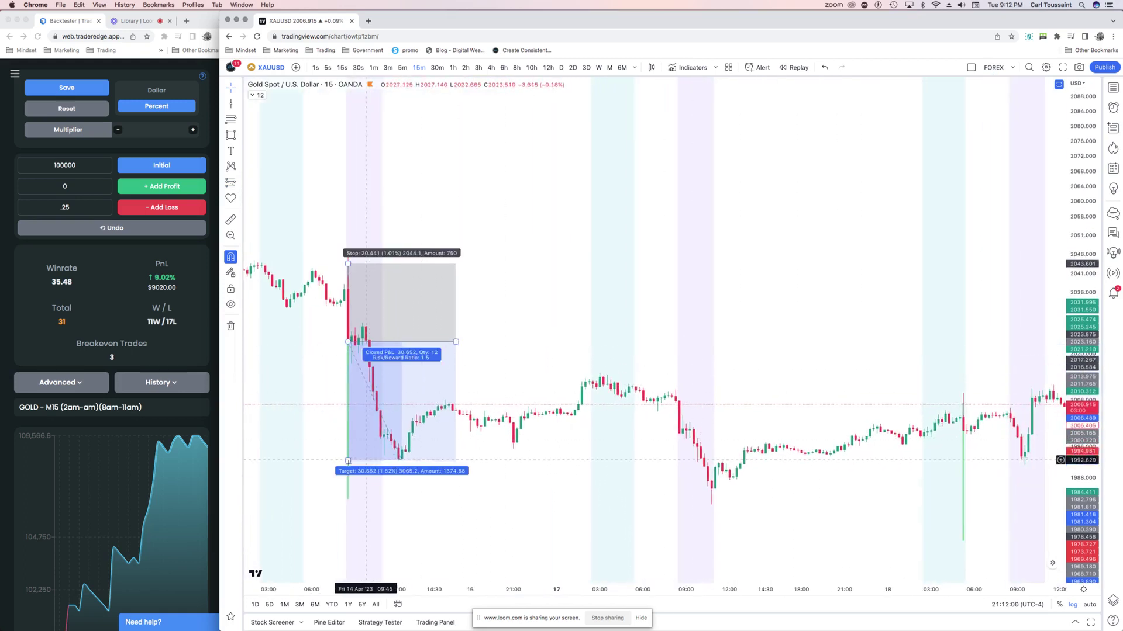
{"action": "left_click_drag", "start_coordinate": [345, 458], "coordinate": [344, 504]}
{"action": "left_click", "coordinate": [69, 187]}
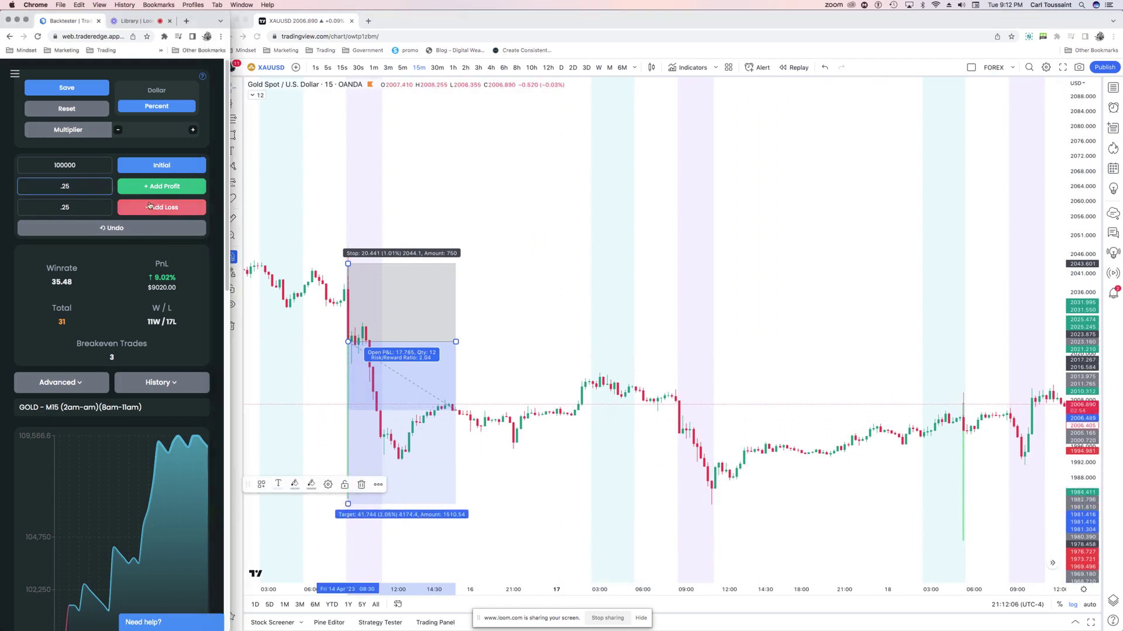
{"action": "left_click", "coordinate": [144, 189]}
- Draw a short position on 18 April with its stop moved closer to entry and a shorter box
{"action": "left_click", "coordinate": [677, 253]}
{"action": "left_click_drag", "start_coordinate": [834, 285], "coordinate": [501, 238]}
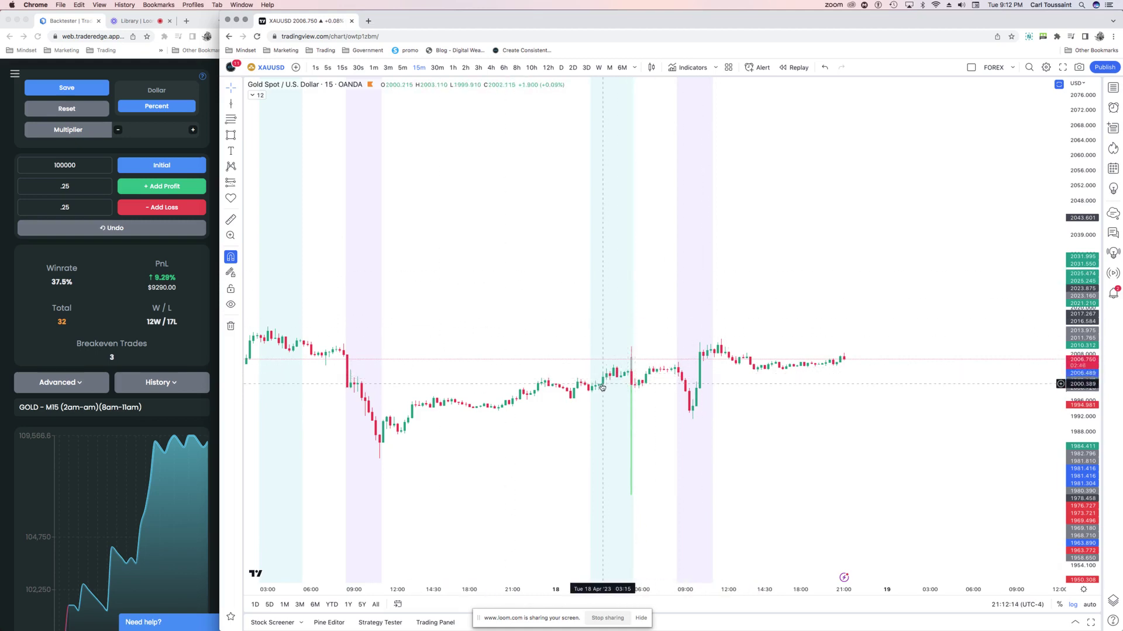
{"action": "left_click", "coordinate": [239, 183]}
{"action": "left_click", "coordinate": [250, 200]}
{"action": "left_click", "coordinate": [633, 384]}
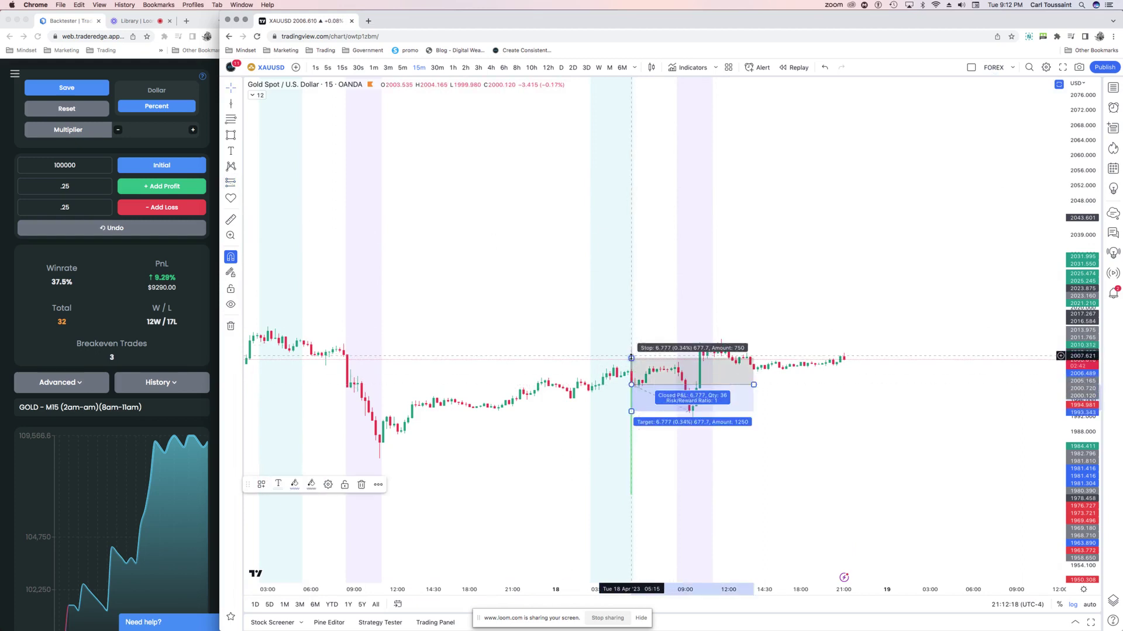
{"action": "mouse_move", "coordinate": [637, 346]}
{"action": "left_mouse_down"}
{"action": "mouse_move", "coordinate": [666, 349]}
{"action": "mouse_move", "coordinate": [633, 355]}
{"action": "mouse_move", "coordinate": [643, 358]}
{"action": "left_mouse_up"}
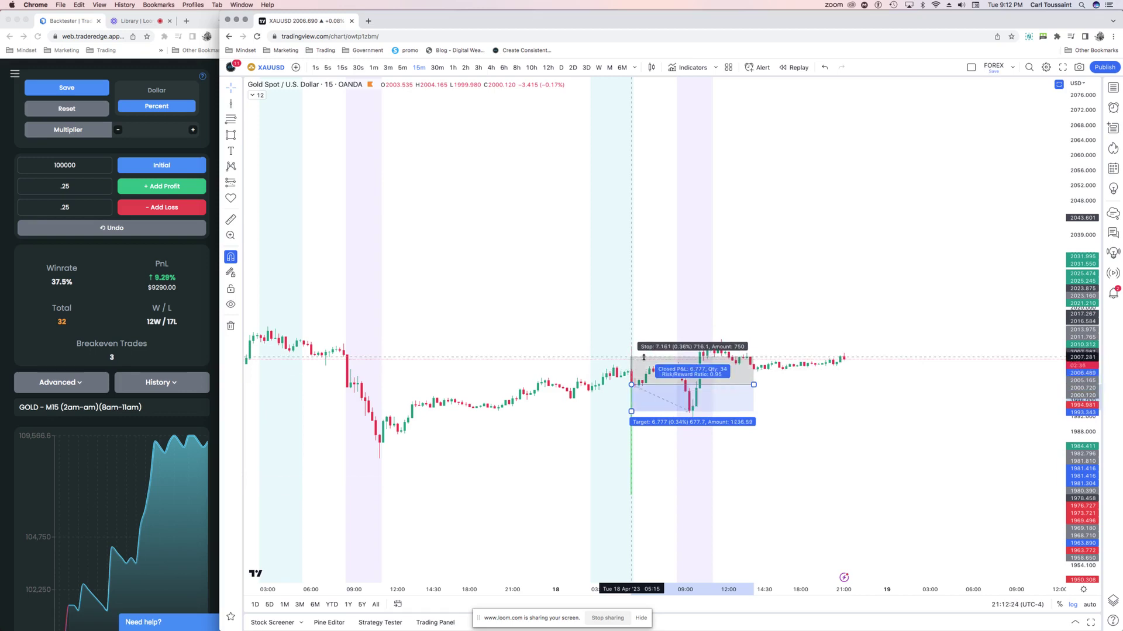
{"action": "left_click_drag", "start_coordinate": [753, 384], "coordinate": [673, 419]}
- Log the 18 Apr trade as breakeven with 0 profit, then widen the backtester window
{"action": "left_click", "coordinate": [754, 425]}
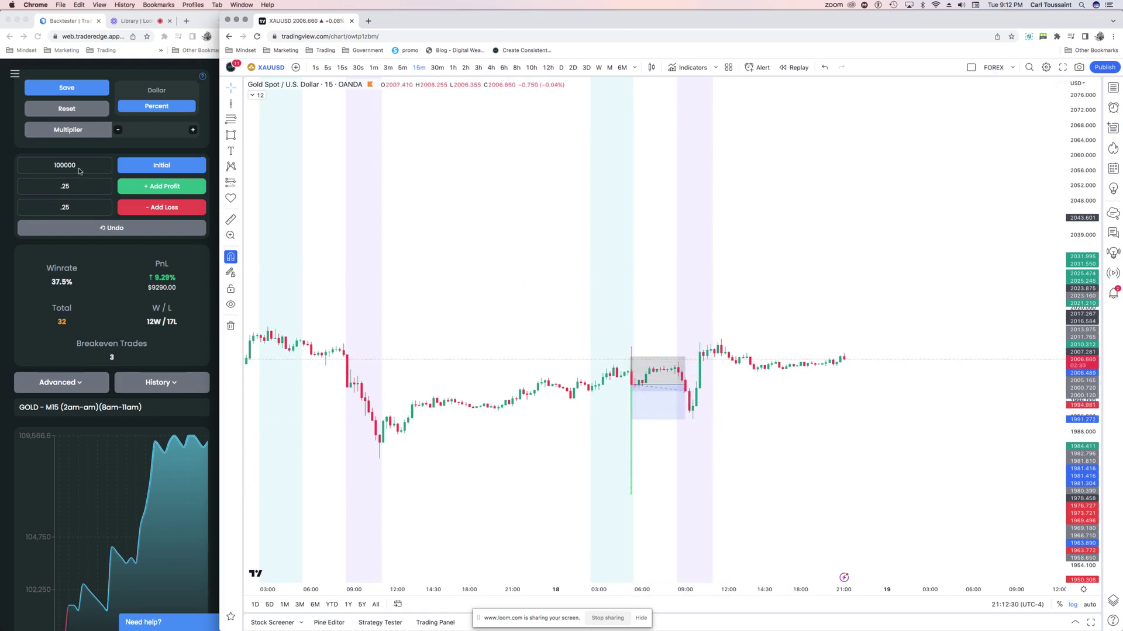
{"action": "double_click", "coordinate": [79, 187]}
{"action": "key", "text": "BackSpace"}
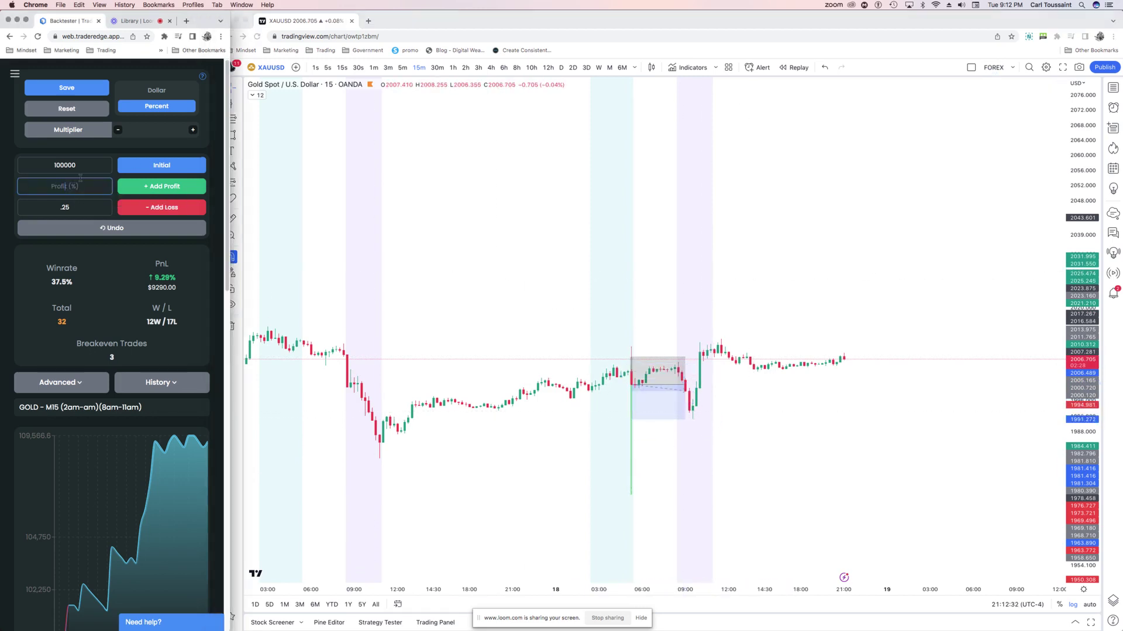
{"action": "left_click", "coordinate": [141, 188]}
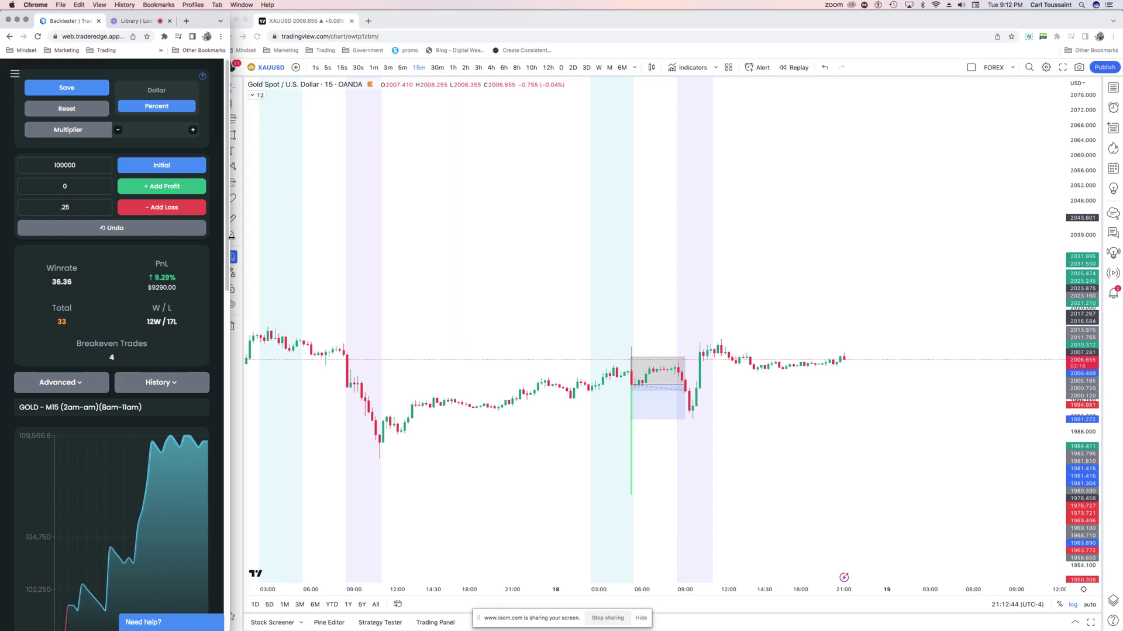
{"action": "left_click_drag", "start_coordinate": [238, 237], "coordinate": [840, 246]}
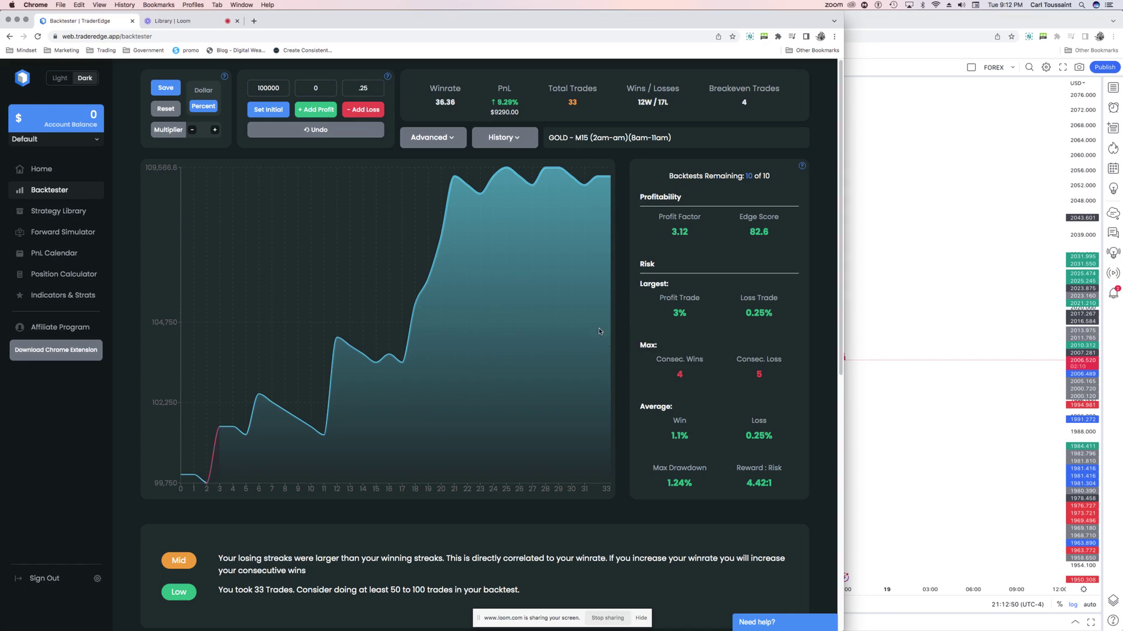
- Review the backtester stats: 33 trades, +9.29% PnL, profit factor 3.12, edge score 82.6
{"action": "left_click", "coordinate": [954, 241]}
{"action": "left_click", "coordinate": [174, 292]}
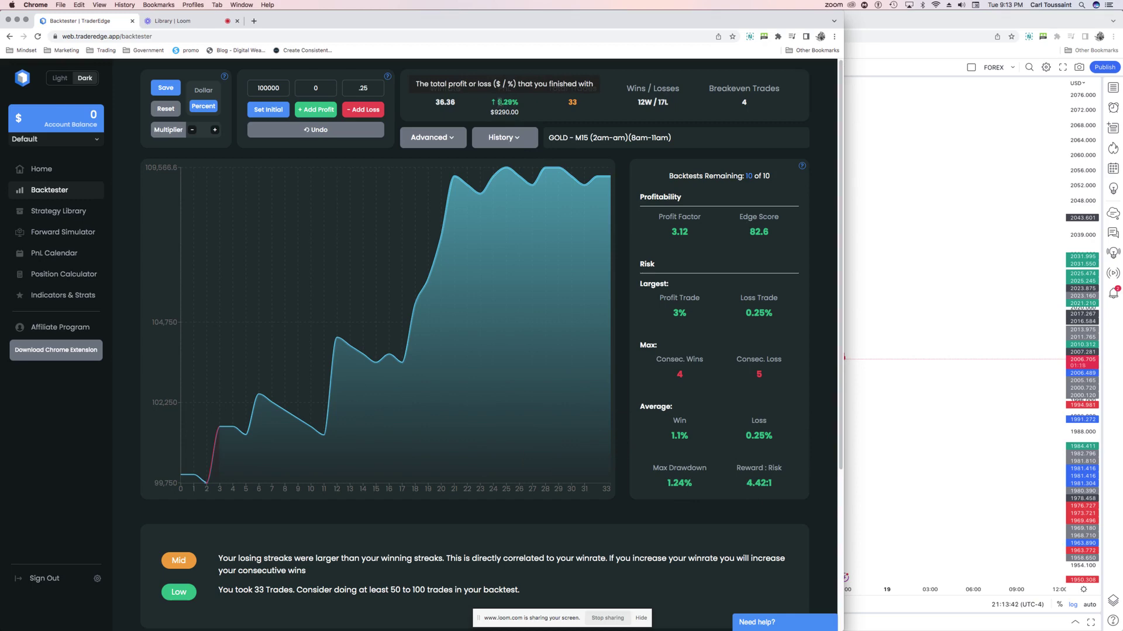
{"action": "left_click", "coordinate": [876, 331]}
- Narrow the backtester window and pan the gold chart back to earlier dates
{"action": "scroll", "coordinate": [494, 272], "scroll_direction": "down", "scroll_amount": 2}
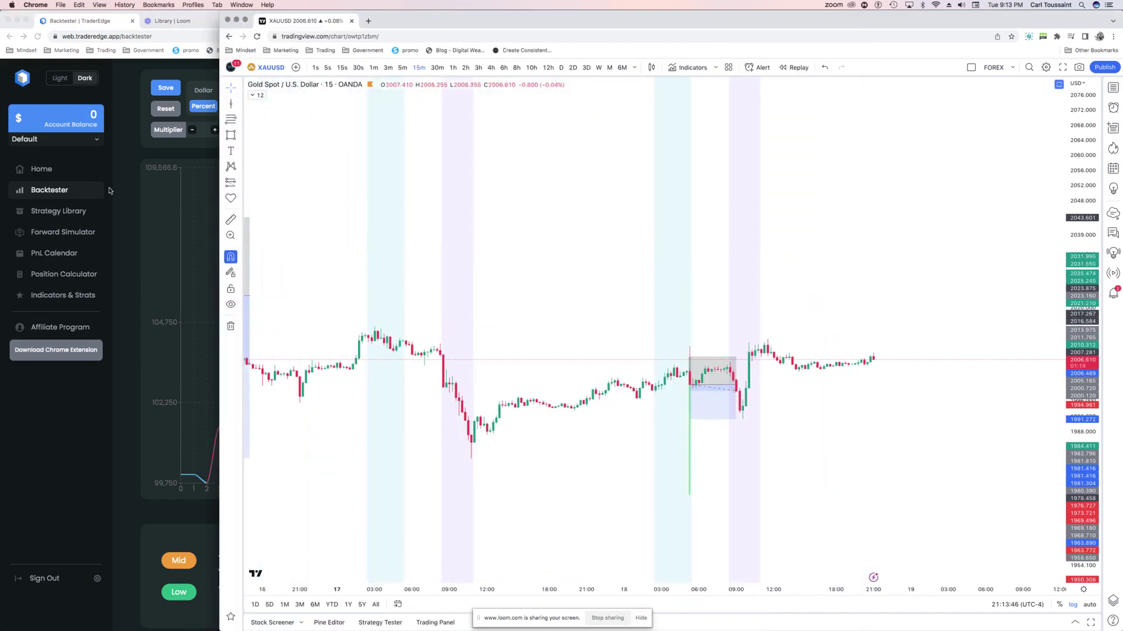
{"action": "left_click", "coordinate": [158, 243]}
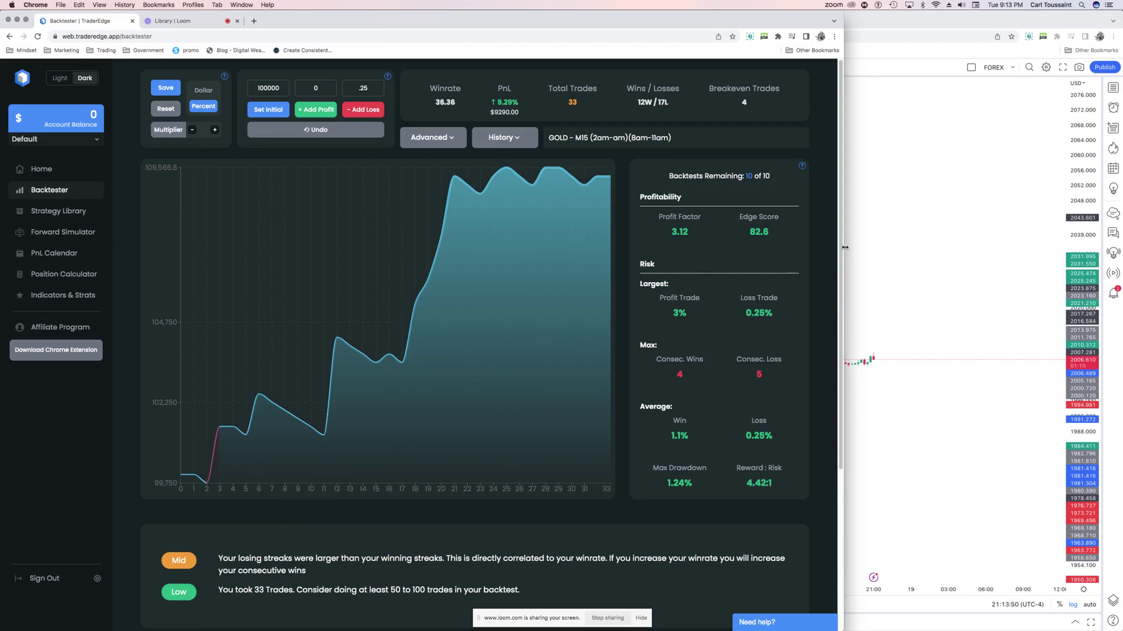
{"action": "left_click_drag", "start_coordinate": [840, 248], "coordinate": [556, 247]}
{"action": "left_click", "coordinate": [725, 248]}
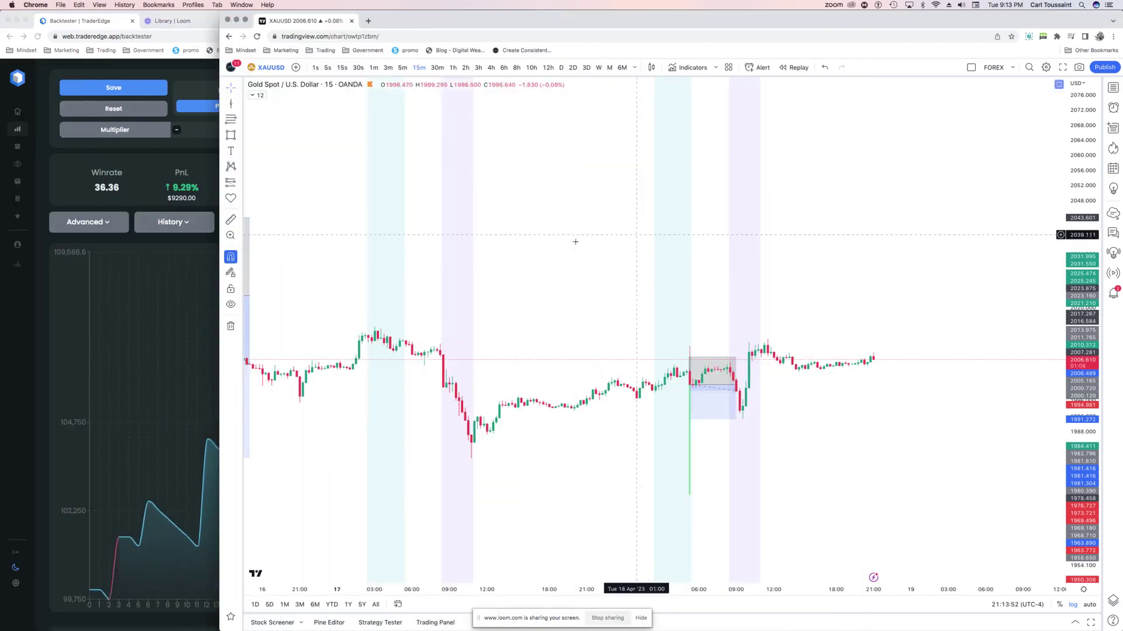
{"action": "left_click_drag", "start_coordinate": [462, 240], "coordinate": [707, 228]}
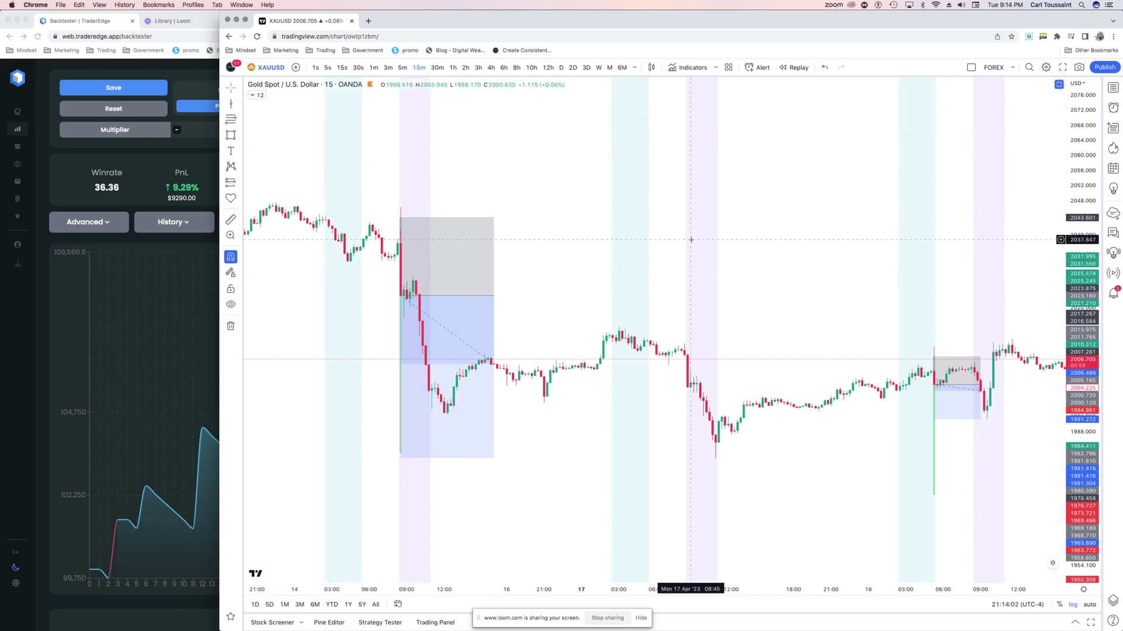
- Stretch the chart window's left edge to the screen edge so it fills the screen
{"action": "left_click", "coordinate": [180, 331]}
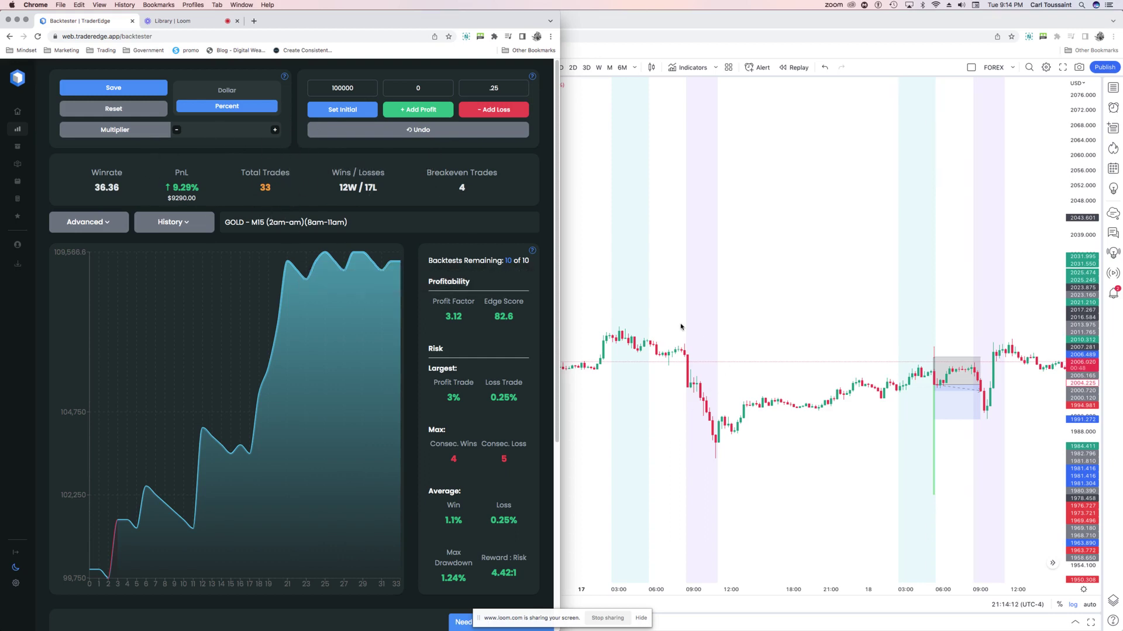
{"action": "left_click", "coordinate": [668, 183]}
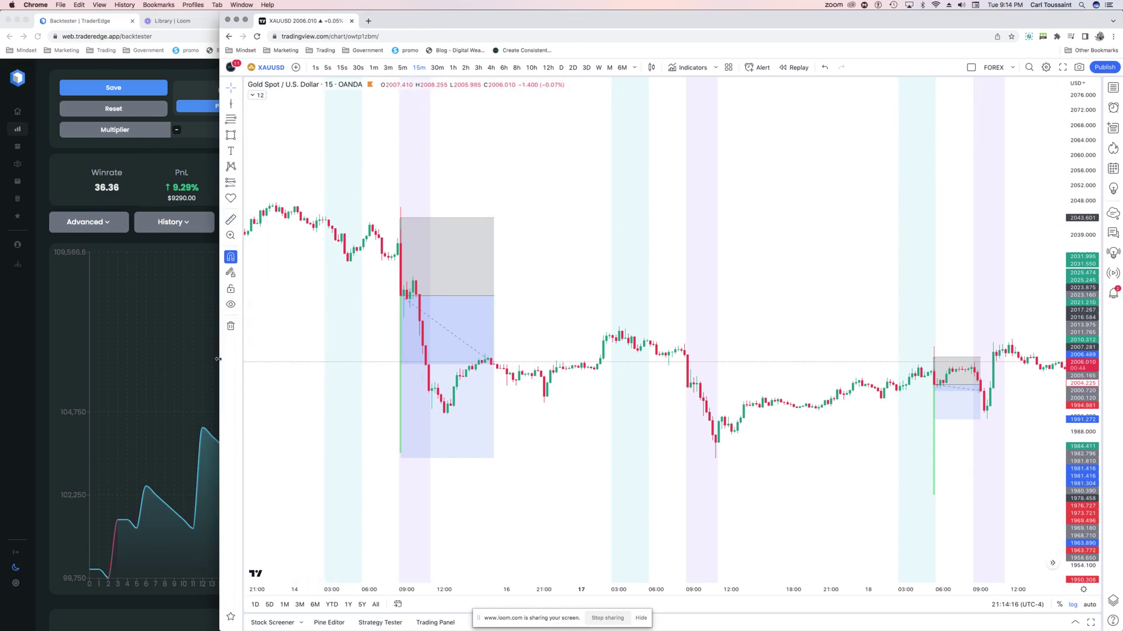
{"action": "left_click_drag", "start_coordinate": [191, 356], "coordinate": [1, 354]}
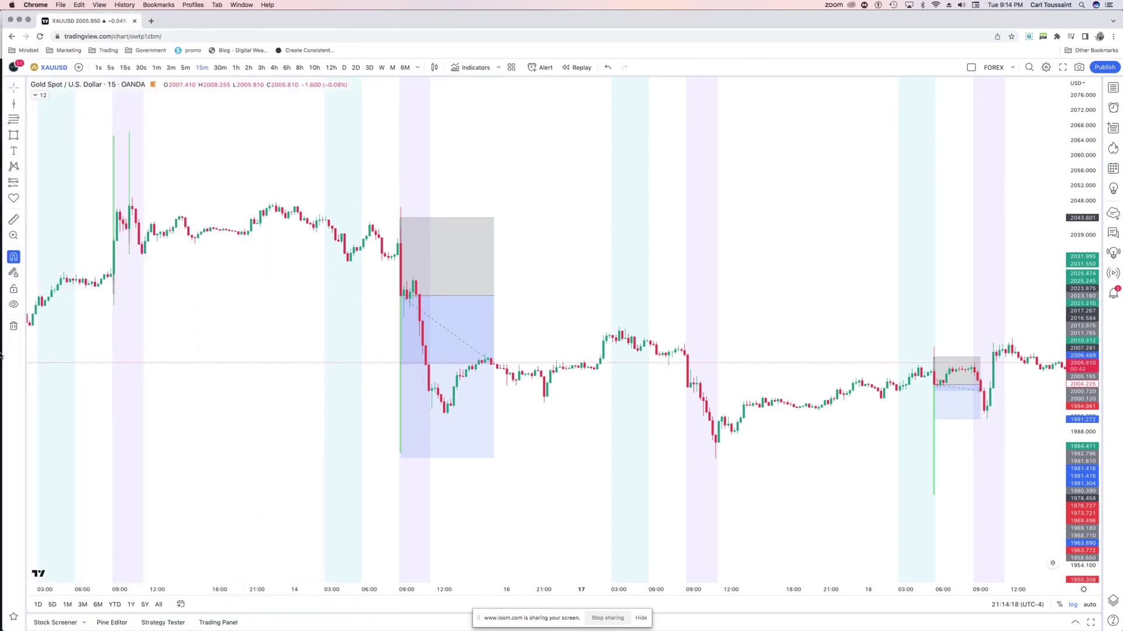
- Unhide the EMX.AI v2 moving-average line from the indicator legend
{"action": "left_click", "coordinate": [42, 96]}
{"action": "left_click", "coordinate": [66, 211]}
{"action": "left_click", "coordinate": [37, 221]}
- Pan back to the 3–6 April candles and remove all drawings from the chart
{"action": "left_click_drag", "start_coordinate": [220, 290], "coordinate": [526, 285]}
{"action": "scroll", "coordinate": [464, 270], "scroll_direction": "up", "scroll_amount": 1}
{"action": "left_click_drag", "start_coordinate": [297, 251], "coordinate": [516, 217]}
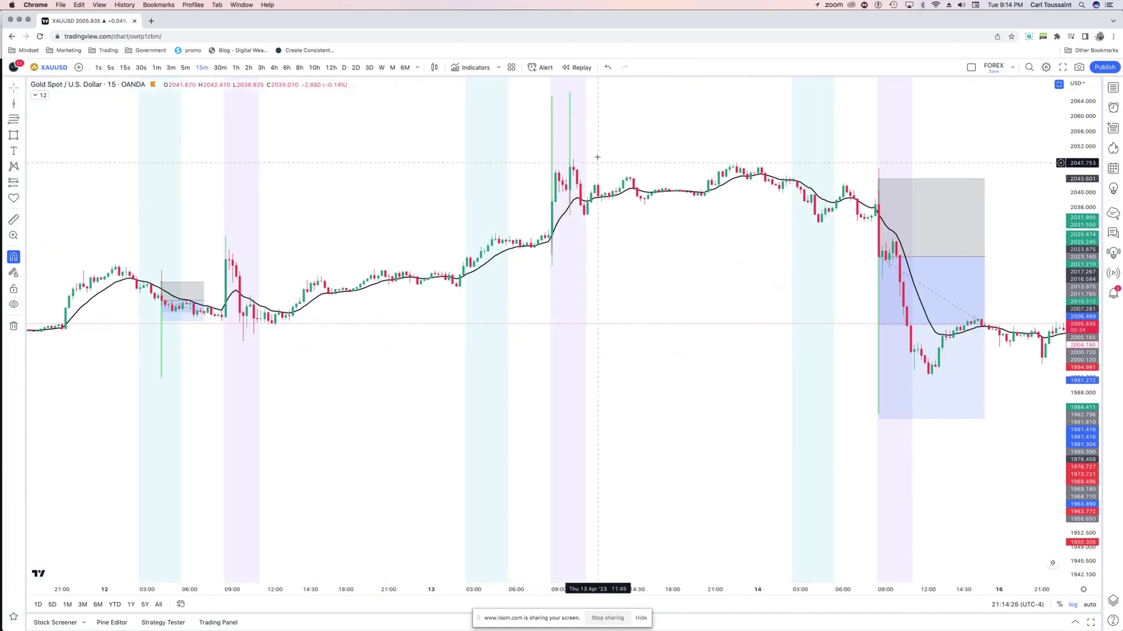
{"action": "left_click_drag", "start_coordinate": [353, 208], "coordinate": [598, 207]}
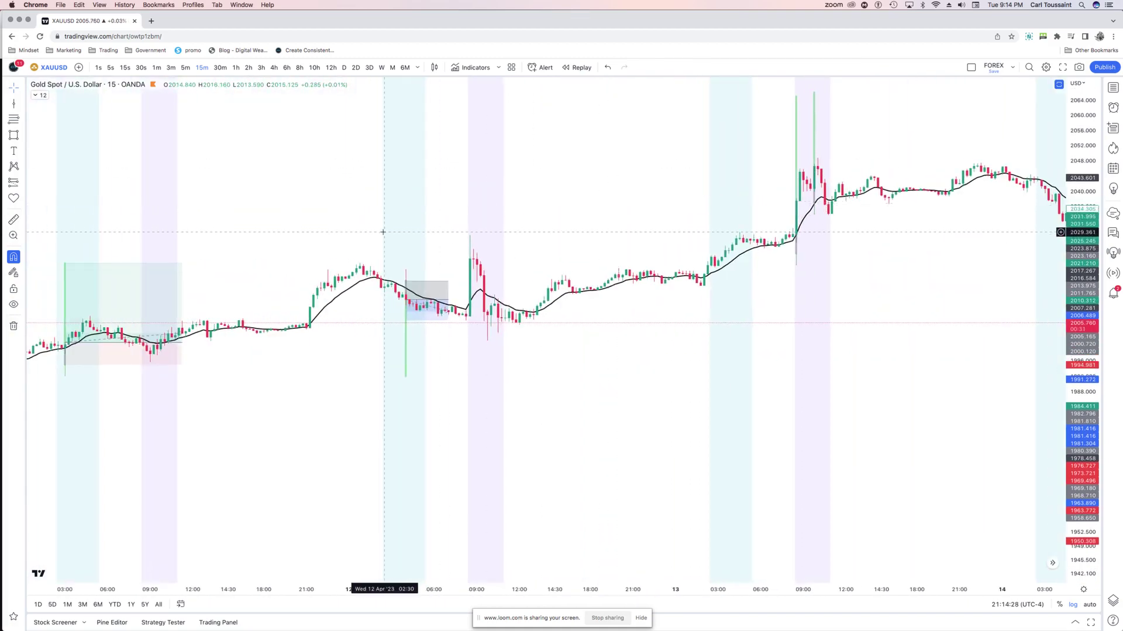
{"action": "left_click_drag", "start_coordinate": [298, 180], "coordinate": [679, 180]}
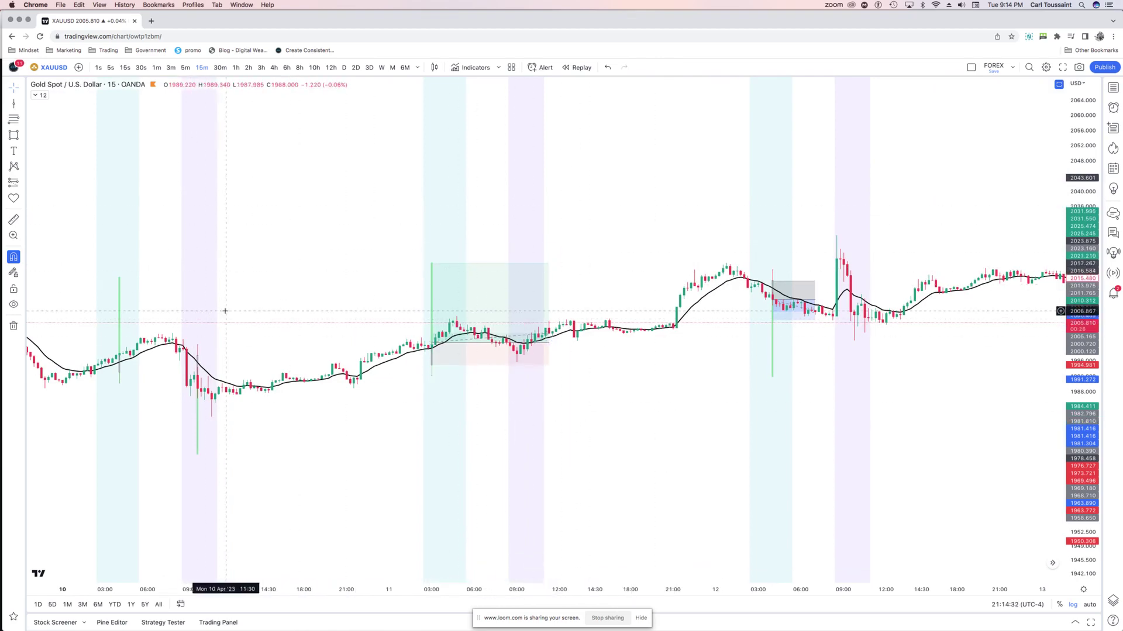
{"action": "scroll", "coordinate": [301, 297], "scroll_direction": "down", "scroll_amount": 1}
{"action": "left_click_drag", "start_coordinate": [301, 282], "coordinate": [748, 282]}
{"action": "right_click", "coordinate": [407, 175]}
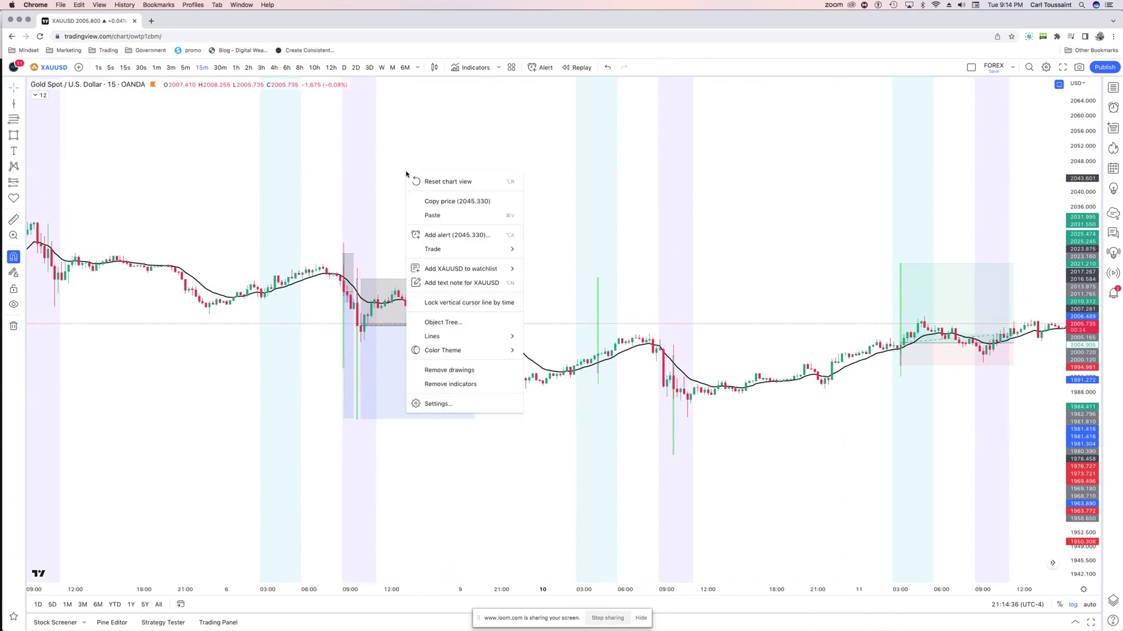
{"action": "left_click", "coordinate": [449, 370]}
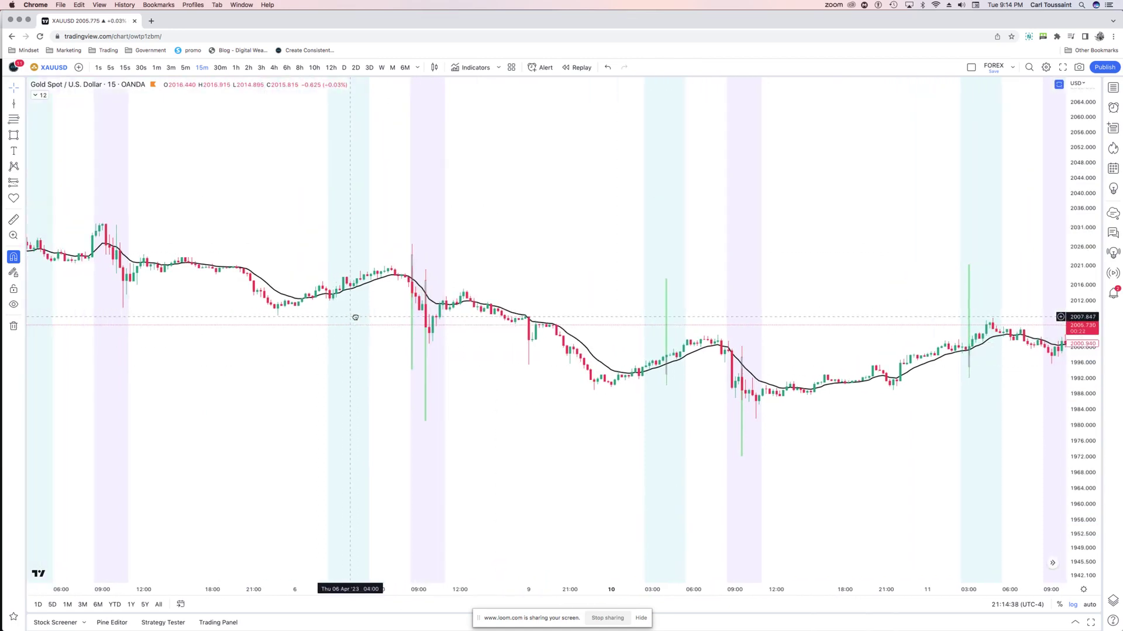
{"action": "scroll", "coordinate": [378, 318], "scroll_direction": "left", "scroll_amount": 10}
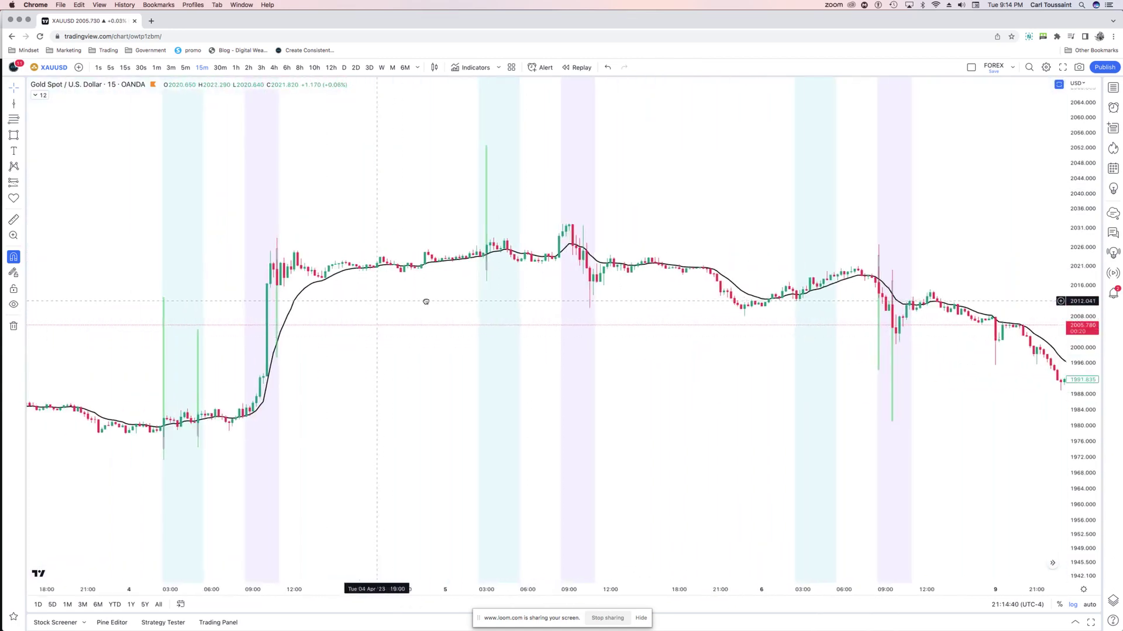
{"action": "scroll", "coordinate": [482, 301], "scroll_direction": "left", "scroll_amount": 5}
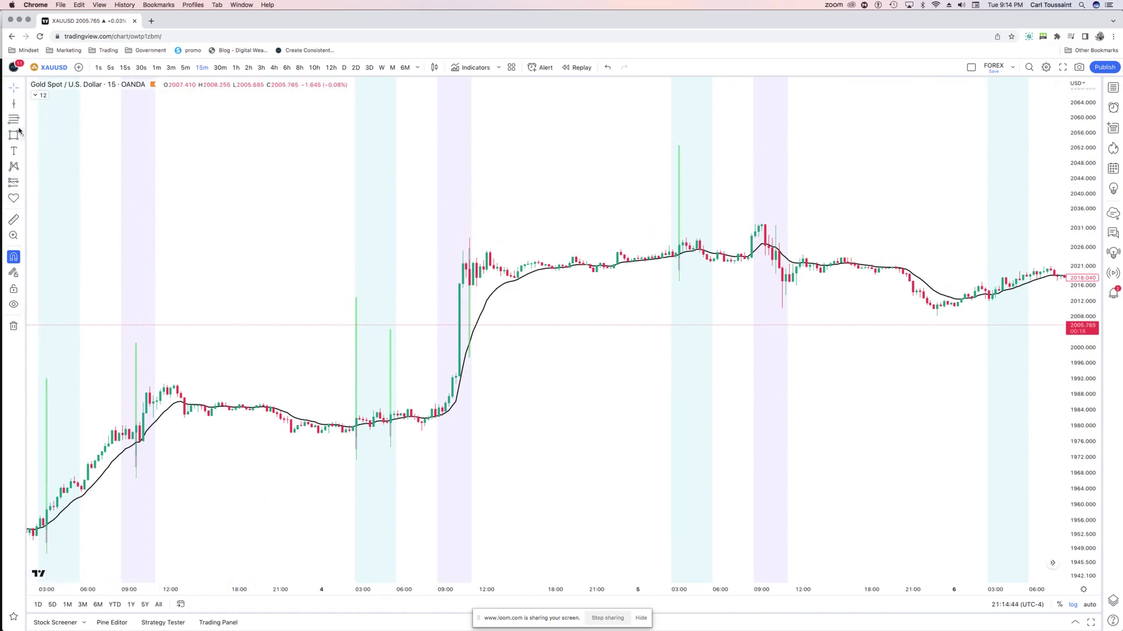
- Box the 4 Apr 02:30–06:00 consolidation in green and place an up arrow beneath it
{"action": "left_click_drag", "start_coordinate": [412, 445], "coordinate": [349, 401]}
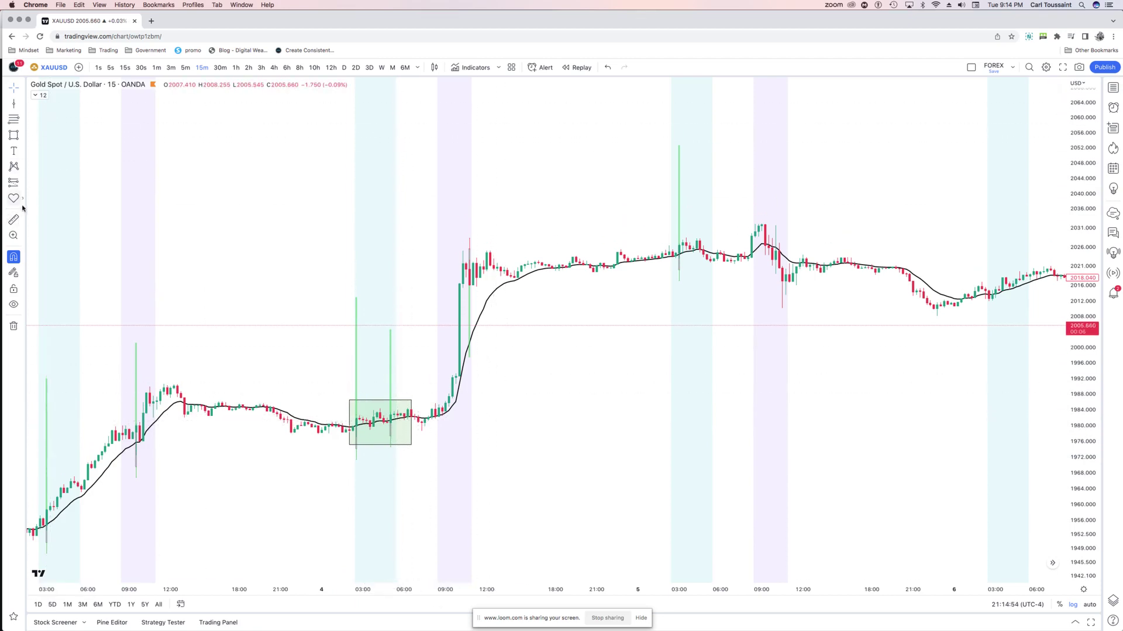
{"action": "left_click", "coordinate": [22, 199]}
{"action": "left_click", "coordinate": [36, 231]}
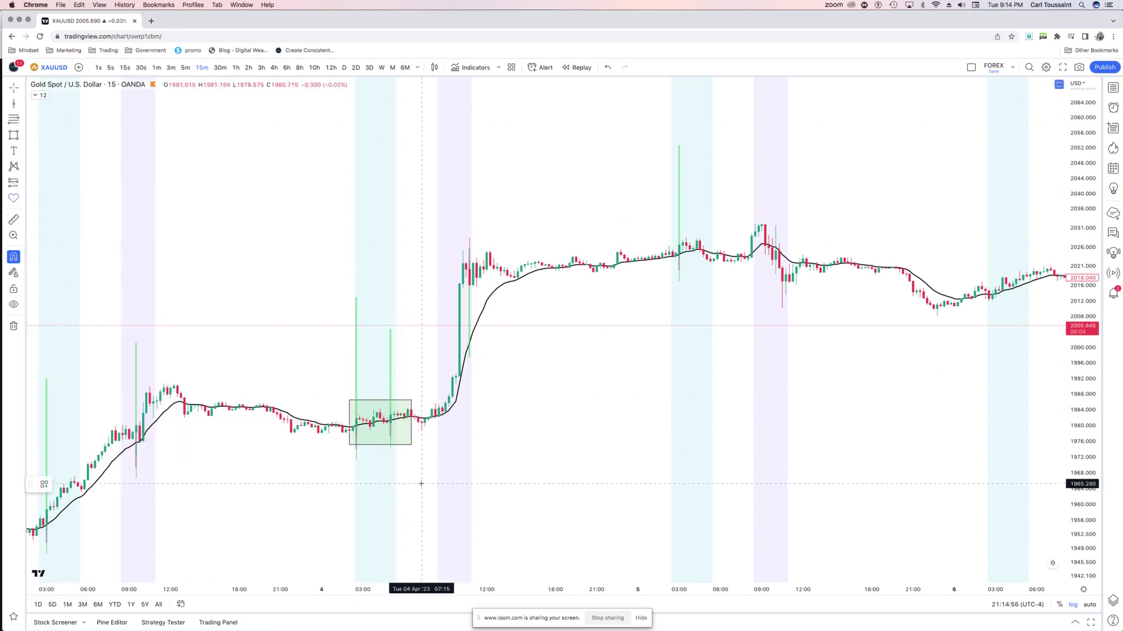
{"action": "left_click", "coordinate": [357, 481]}
{"action": "left_click_drag", "start_coordinate": [359, 478], "coordinate": [359, 474]}
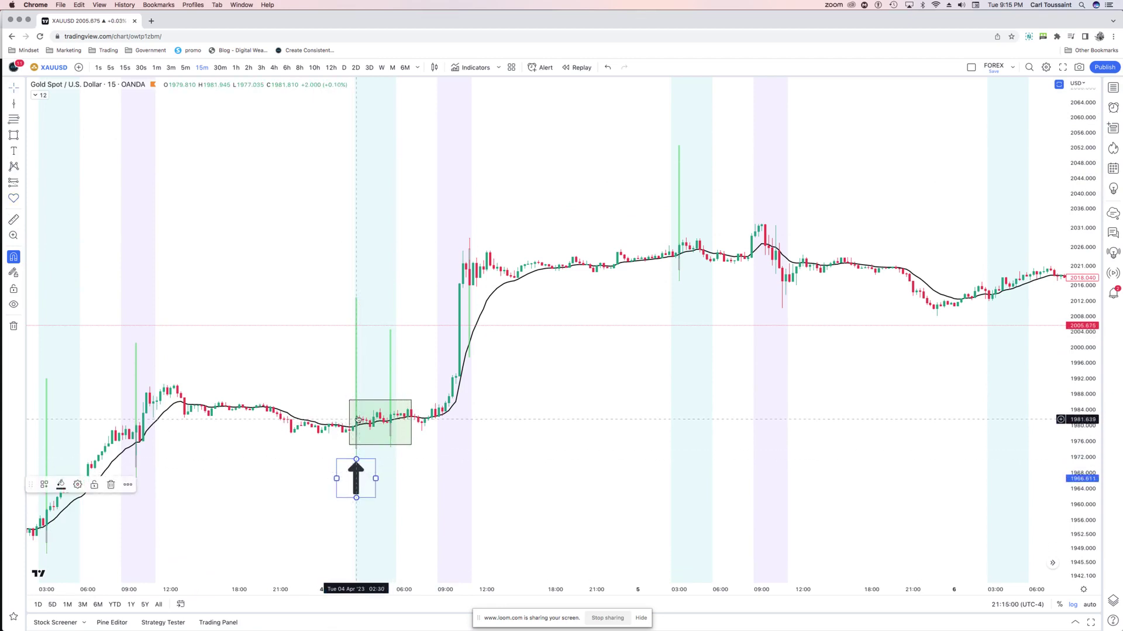
{"action": "left_click", "coordinate": [321, 384]}
- Widen the candles and place a second up arrow below the box
{"action": "scroll", "coordinate": [328, 391], "scroll_direction": "up", "scroll_amount": 2}
{"action": "left_click_drag", "start_coordinate": [273, 299], "coordinate": [566, 296]}
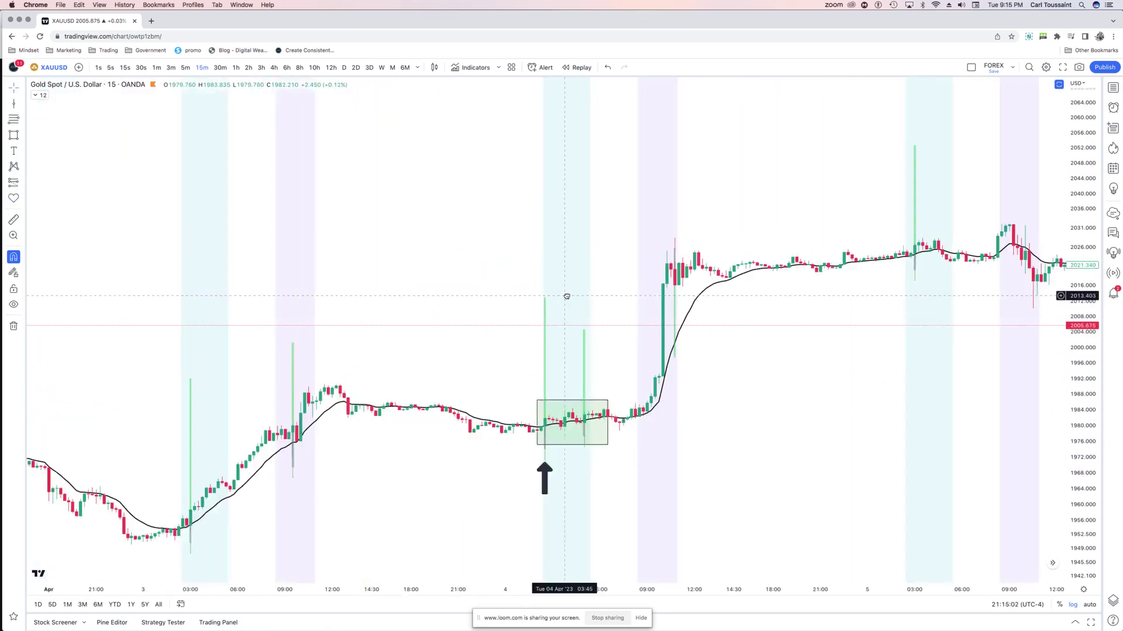
{"action": "scroll", "coordinate": [544, 316], "scroll_direction": "up", "scroll_amount": 6}
{"action": "scroll", "coordinate": [268, 279], "scroll_direction": "left", "scroll_amount": 6}
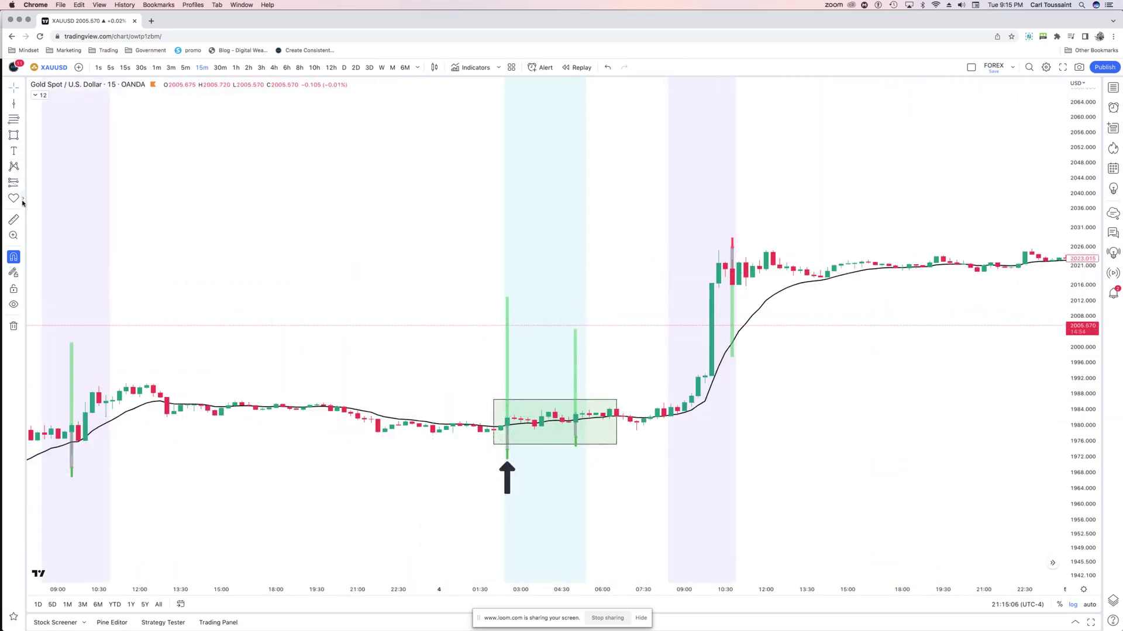
{"action": "left_click", "coordinate": [23, 200]}
{"action": "left_click", "coordinate": [36, 231]}
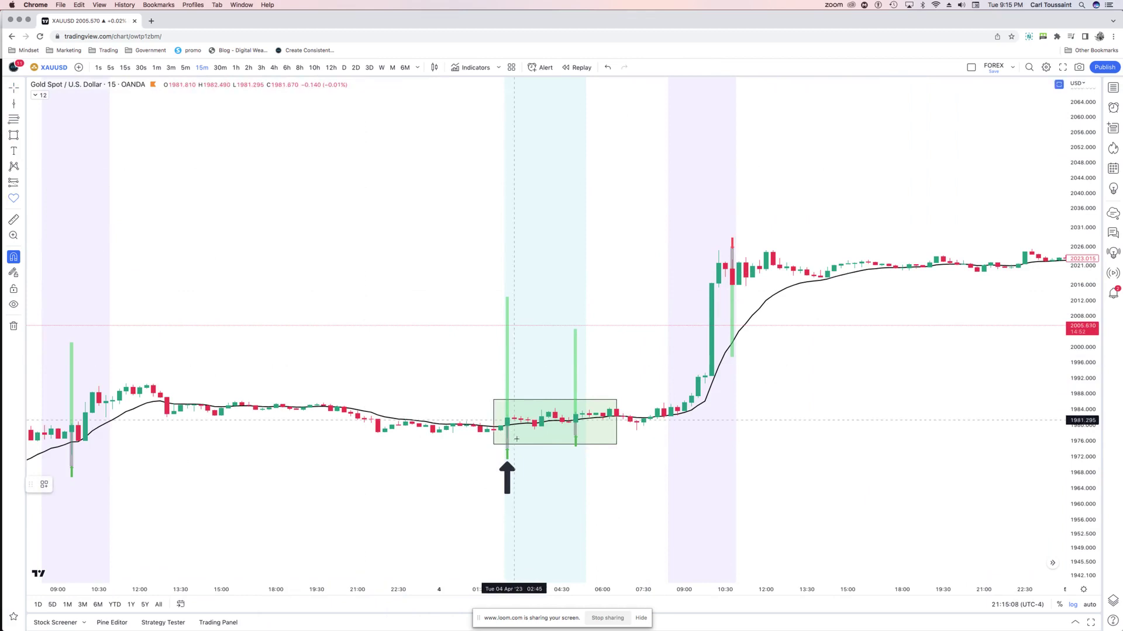
{"action": "left_click", "coordinate": [575, 473]}
{"action": "left_click_drag", "start_coordinate": [576, 472], "coordinate": [575, 466]}
{"action": "left_click", "coordinate": [595, 383]}
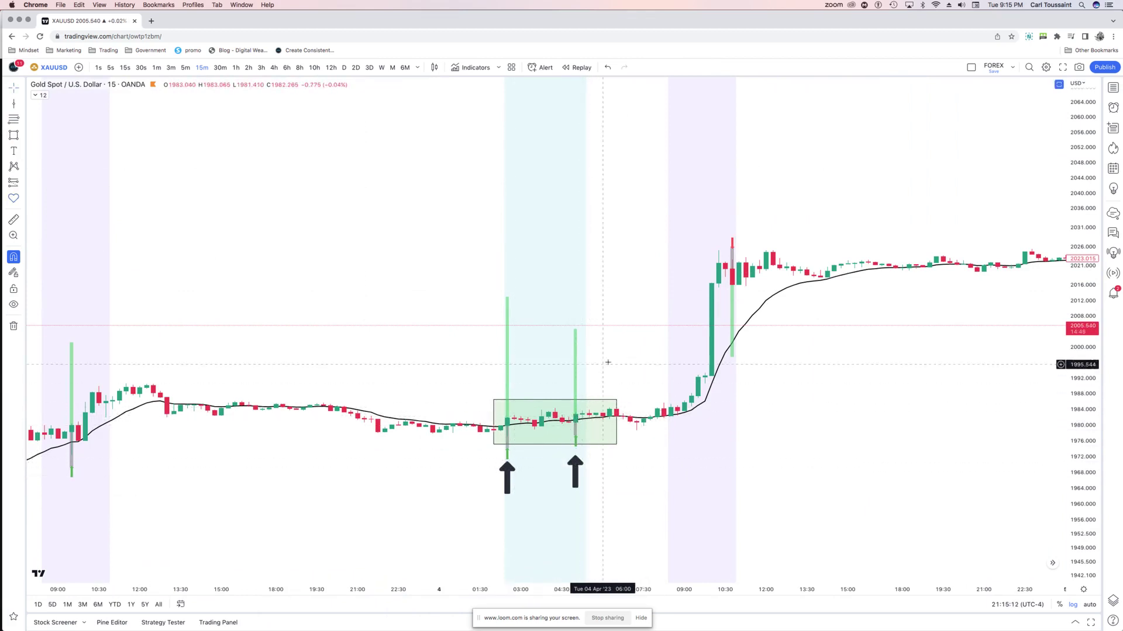
{"action": "scroll", "coordinate": [584, 374], "scroll_direction": "right", "scroll_amount": 5}
{"action": "scroll", "coordinate": [492, 325], "scroll_direction": "right", "scroll_amount": 6}
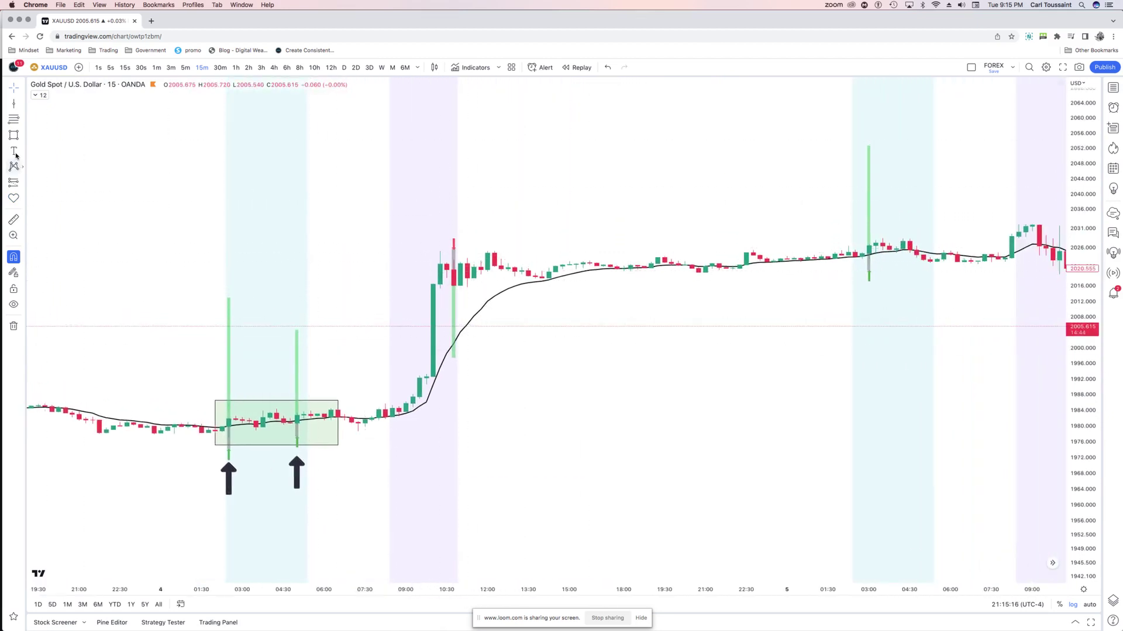
- Place a shrunken X icon on top of the spike candle after the box
{"action": "left_click", "coordinate": [20, 199]}
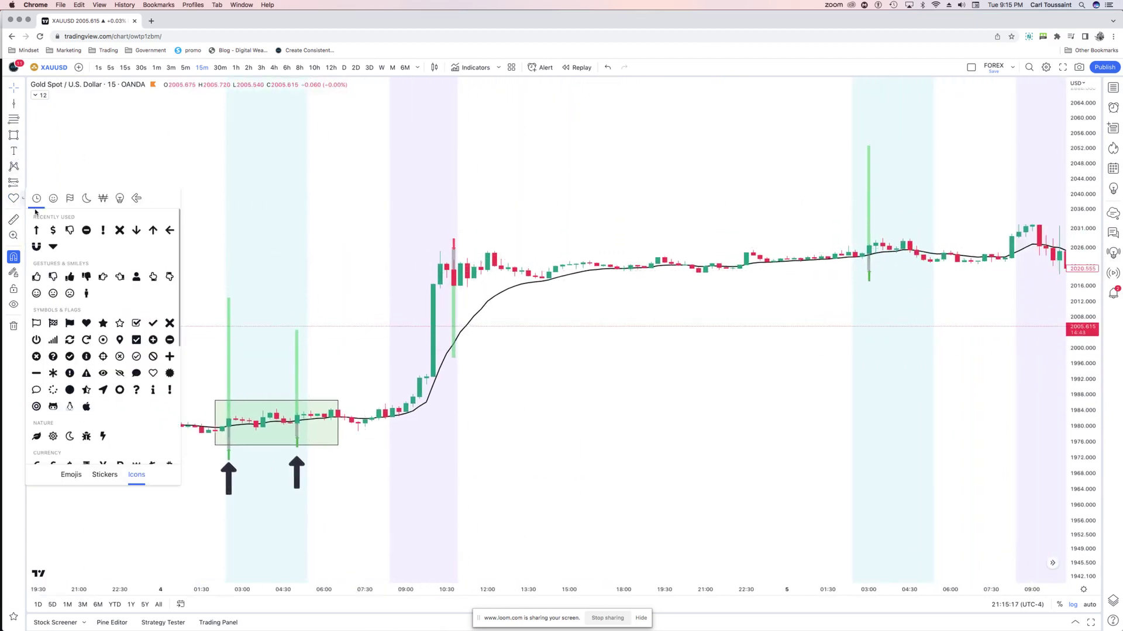
{"action": "left_click", "coordinate": [123, 231]}
{"action": "left_click", "coordinate": [456, 207]}
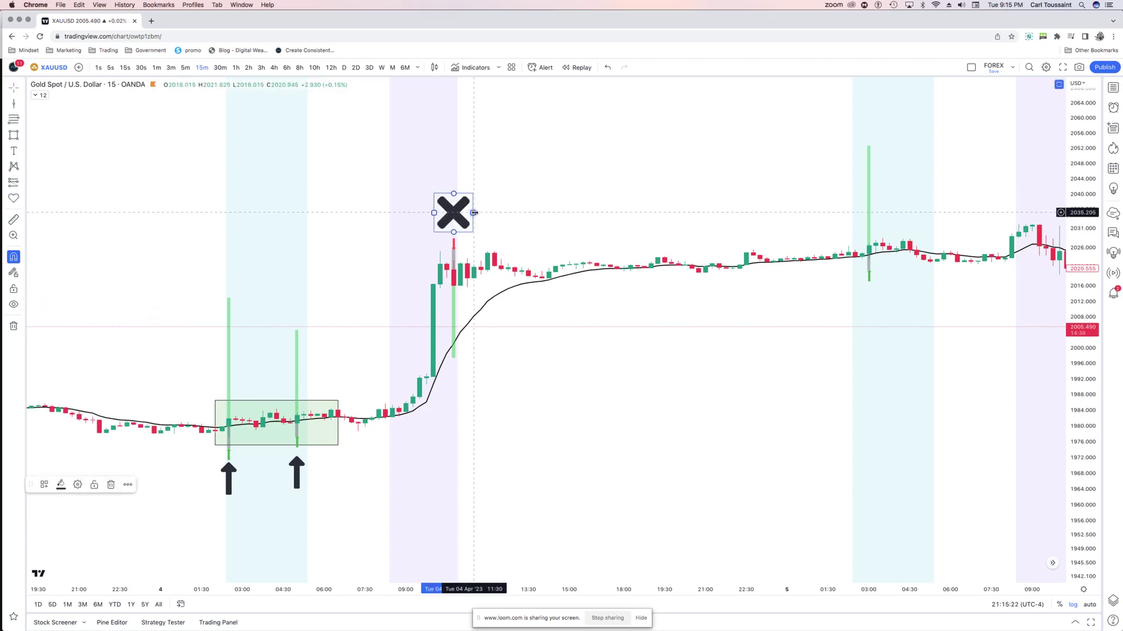
{"action": "left_click_drag", "start_coordinate": [474, 213], "coordinate": [471, 213]}
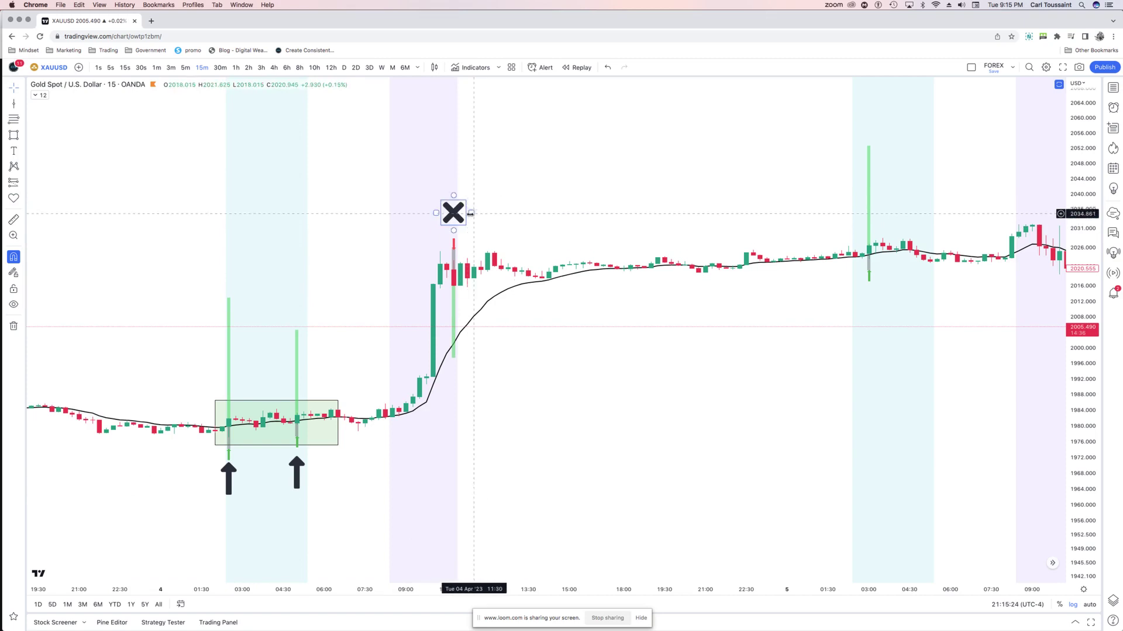
{"action": "left_click_drag", "start_coordinate": [746, 180], "coordinate": [640, 183]}
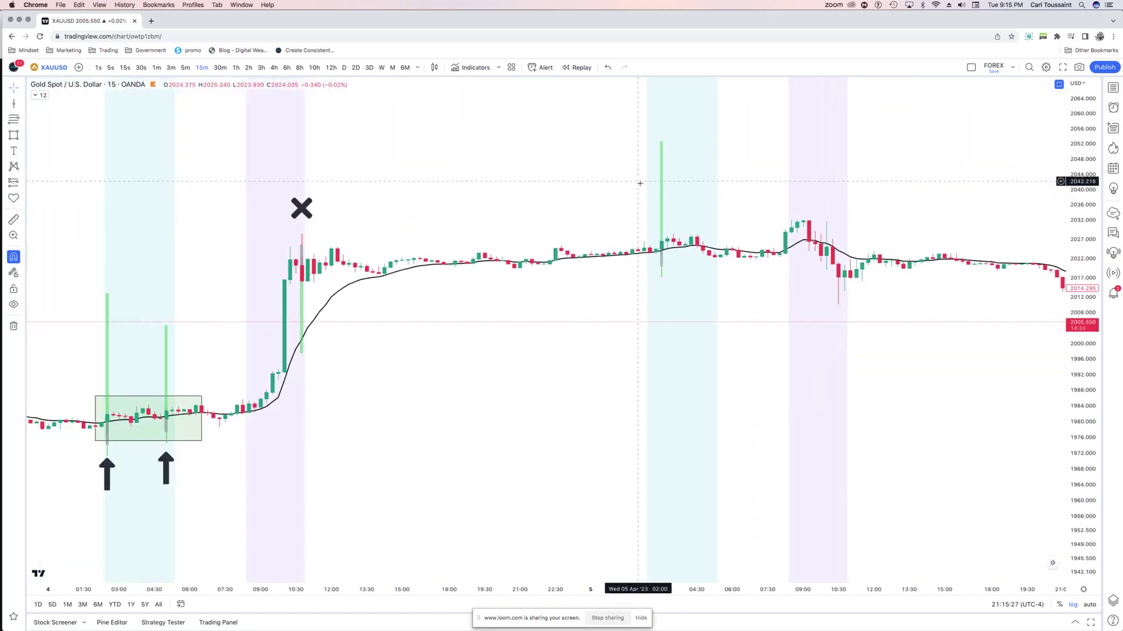
{"action": "mouse_move", "coordinate": [300, 208]}
{"action": "left_mouse_down"}
{"action": "mouse_move", "coordinate": [302, 237]}
{"action": "mouse_move", "coordinate": [296, 219]}
{"action": "left_mouse_up"}
{"action": "left_click", "coordinate": [345, 207]}
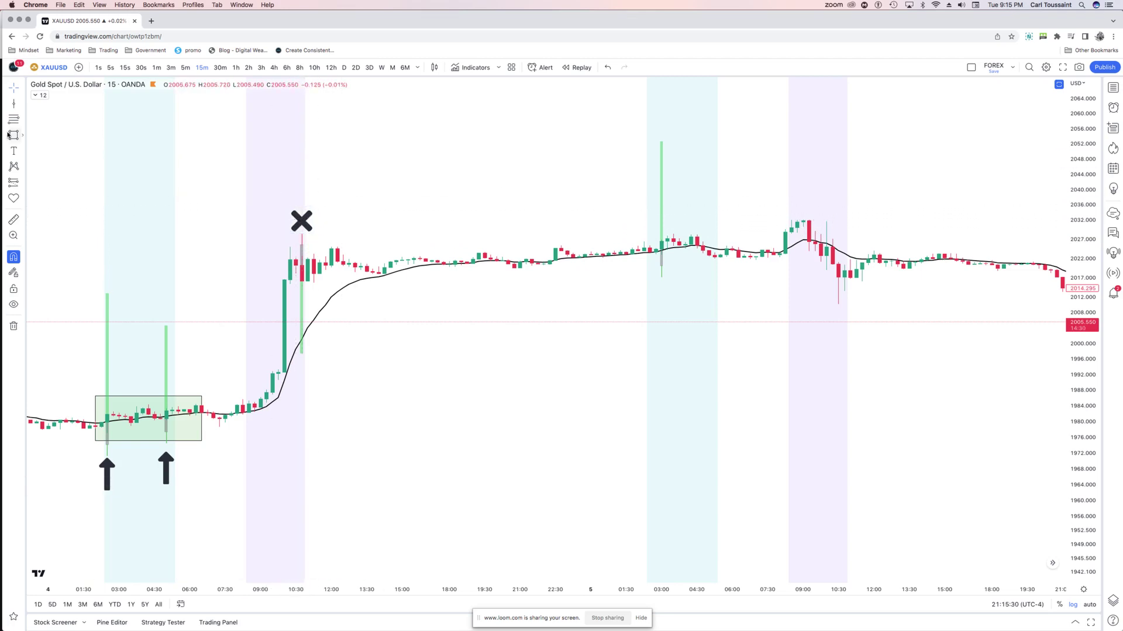
- Add an up-arrow icon near 03:00 on 5 Apr
{"action": "left_click", "coordinate": [23, 199]}
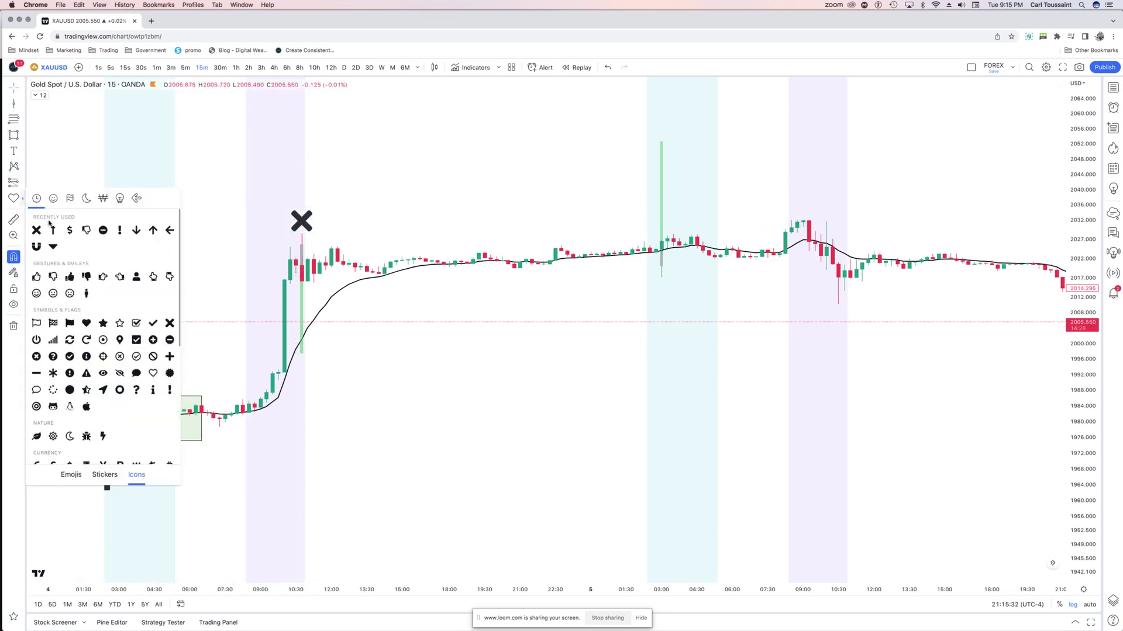
{"action": "left_click", "coordinate": [52, 231]}
{"action": "left_click", "coordinate": [661, 297]}
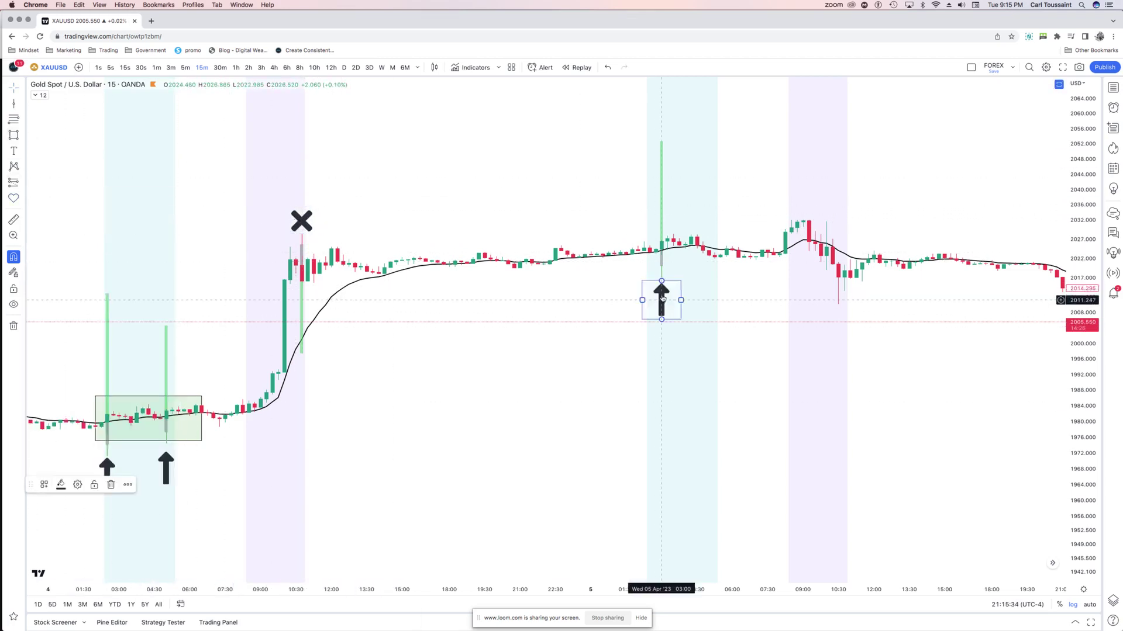
{"action": "left_click", "coordinate": [374, 199]}
{"action": "scroll", "coordinate": [374, 199], "scroll_direction": "left", "scroll_amount": 10}
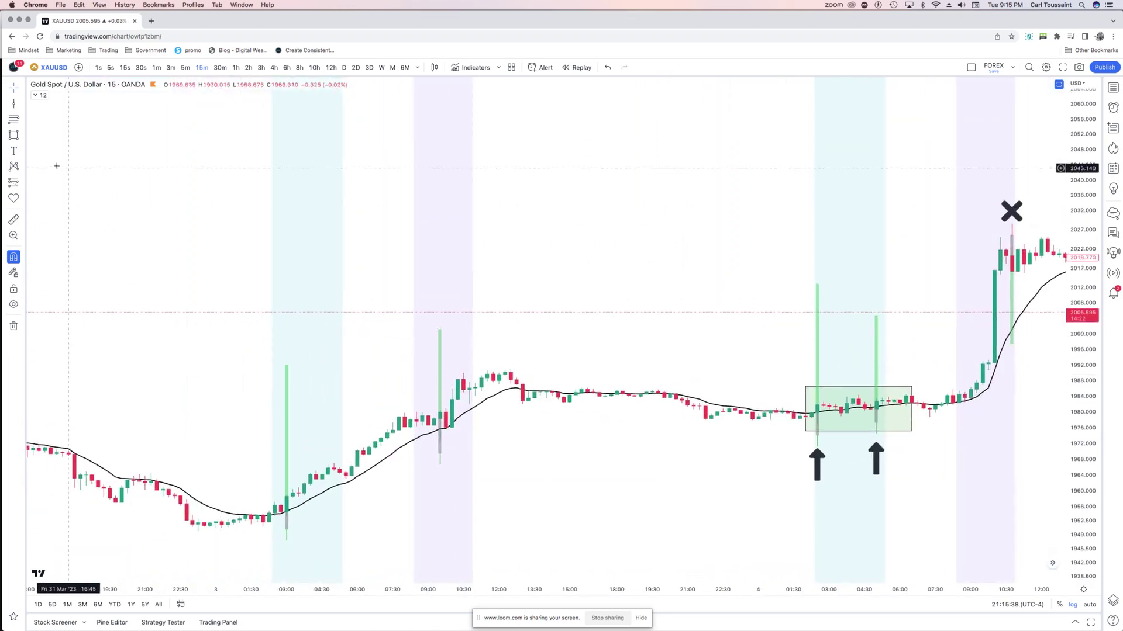
- Place up arrows under the 3 Apr 09:00 wick and below the 3 Apr low
{"action": "left_click", "coordinate": [23, 197]}
{"action": "left_click", "coordinate": [34, 232]}
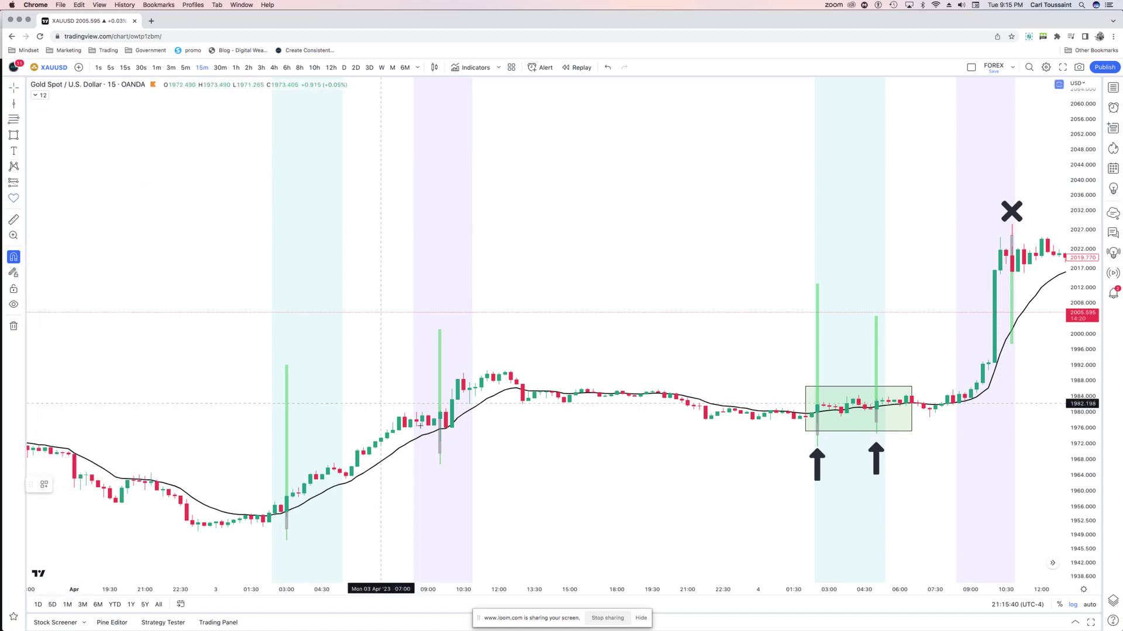
{"action": "left_click", "coordinate": [443, 486]}
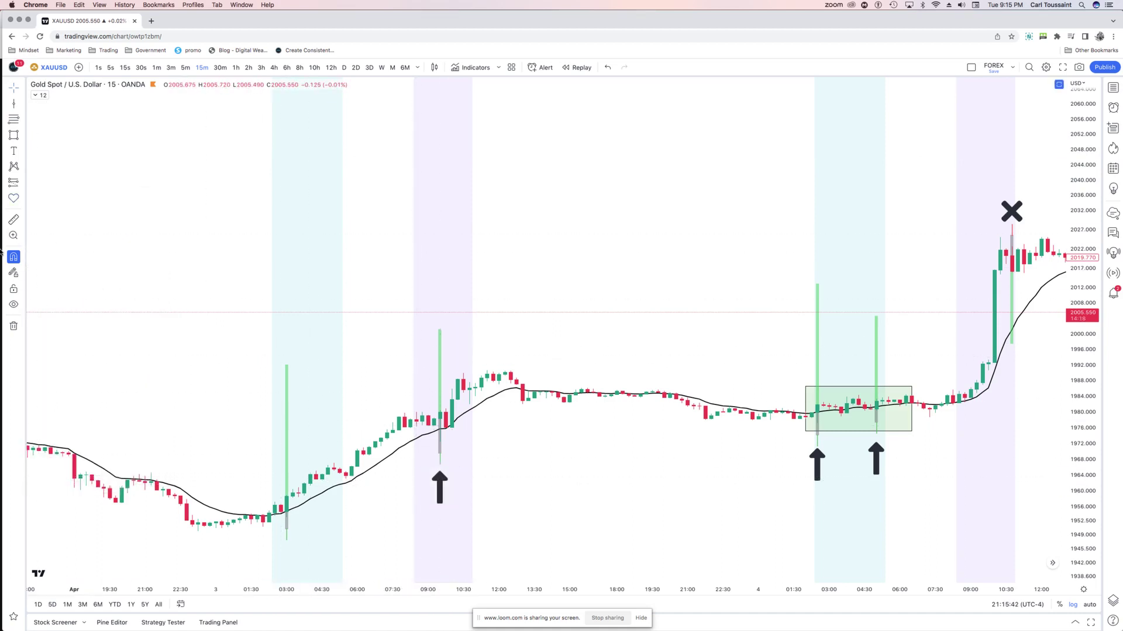
{"action": "left_click", "coordinate": [22, 199]}
{"action": "left_click", "coordinate": [41, 231]}
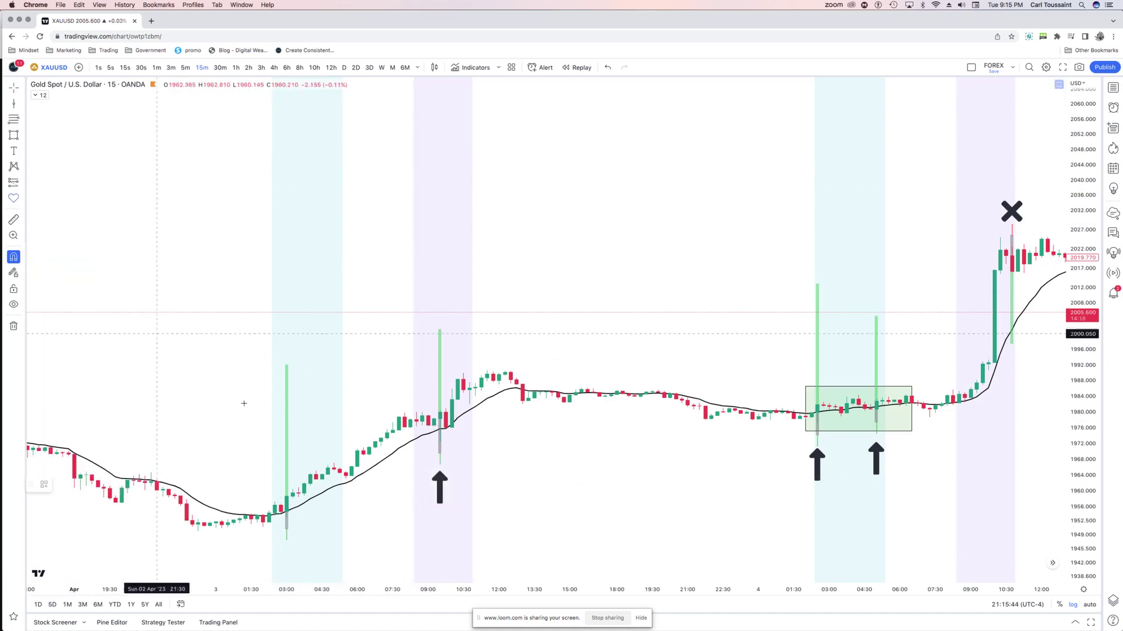
{"action": "left_click", "coordinate": [283, 547]}
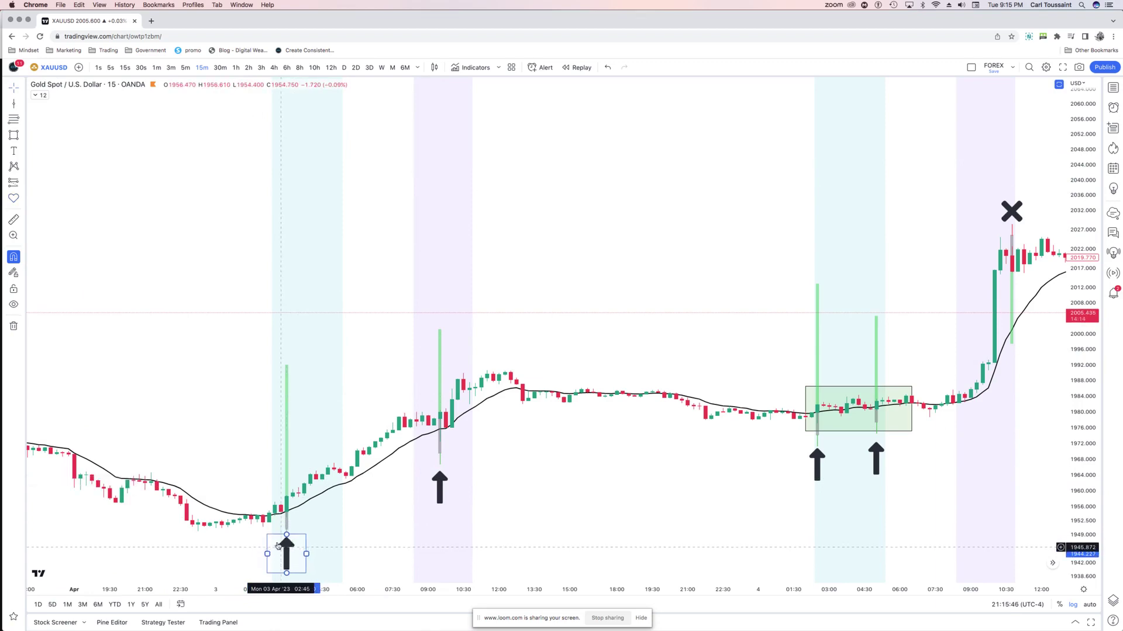
{"action": "scroll", "coordinate": [306, 361], "scroll_direction": "left", "scroll_amount": 10}
- Pan the XAUUSD chart back to show the 26–30 March candles
{"action": "scroll", "coordinate": [333, 304], "scroll_direction": "left", "scroll_amount": 15}
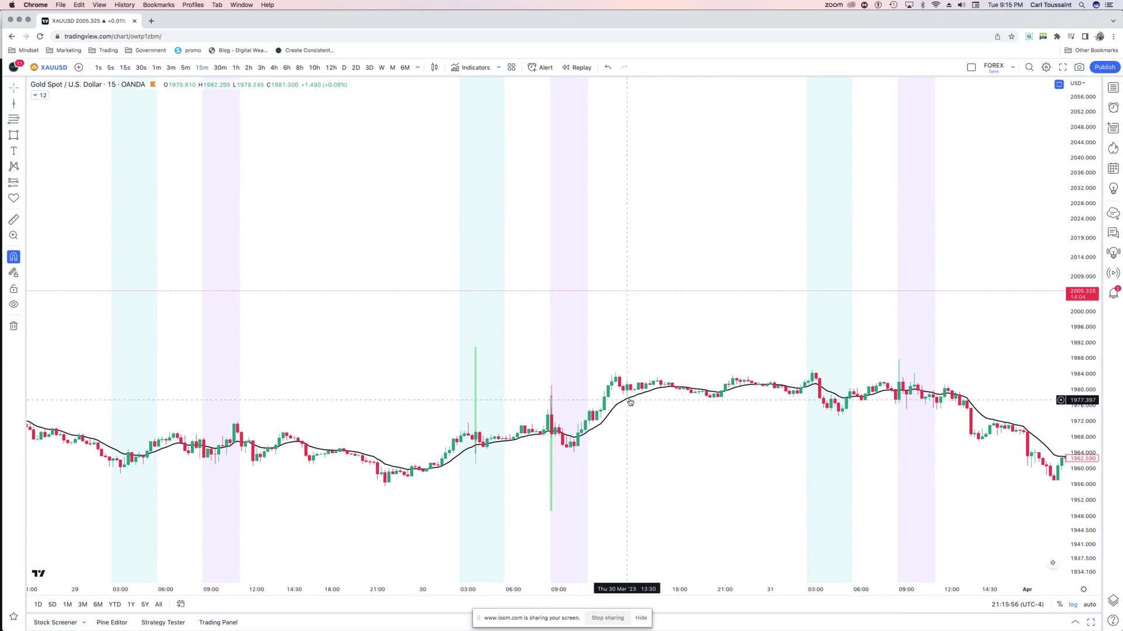
{"action": "scroll", "coordinate": [301, 332], "scroll_direction": "down", "scroll_amount": 1}
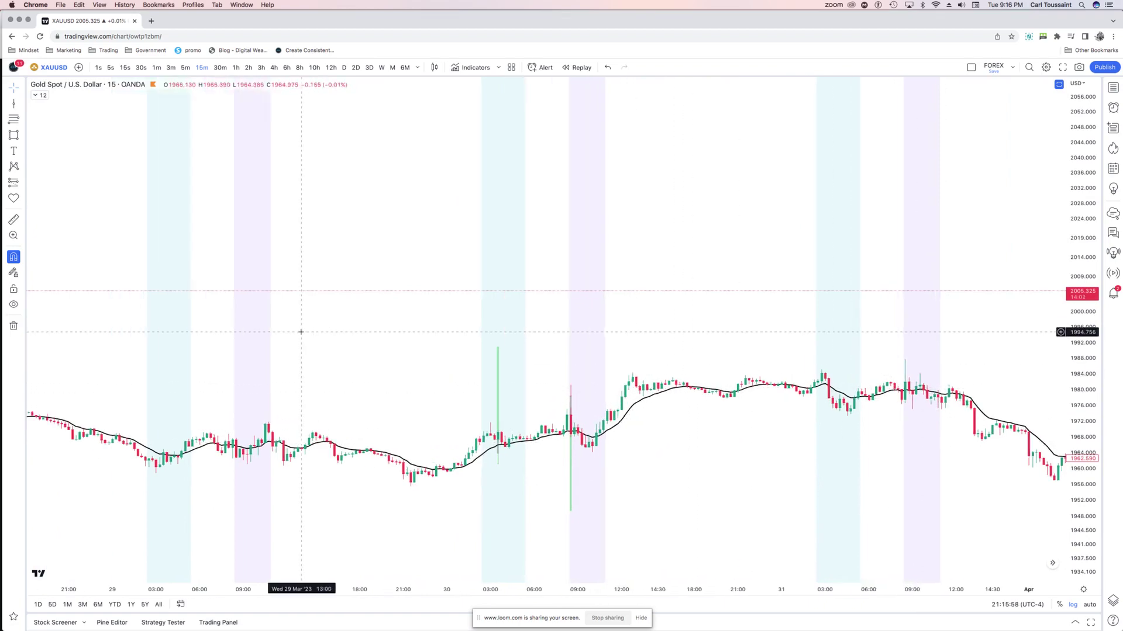
{"action": "mouse_move", "coordinate": [300, 332]}
{"action": "left_mouse_down"}
{"action": "mouse_move", "coordinate": [451, 293]}
{"action": "mouse_move", "coordinate": [632, 304]}
{"action": "left_mouse_up"}
{"action": "left_click_drag", "start_coordinate": [250, 370], "coordinate": [449, 334]}
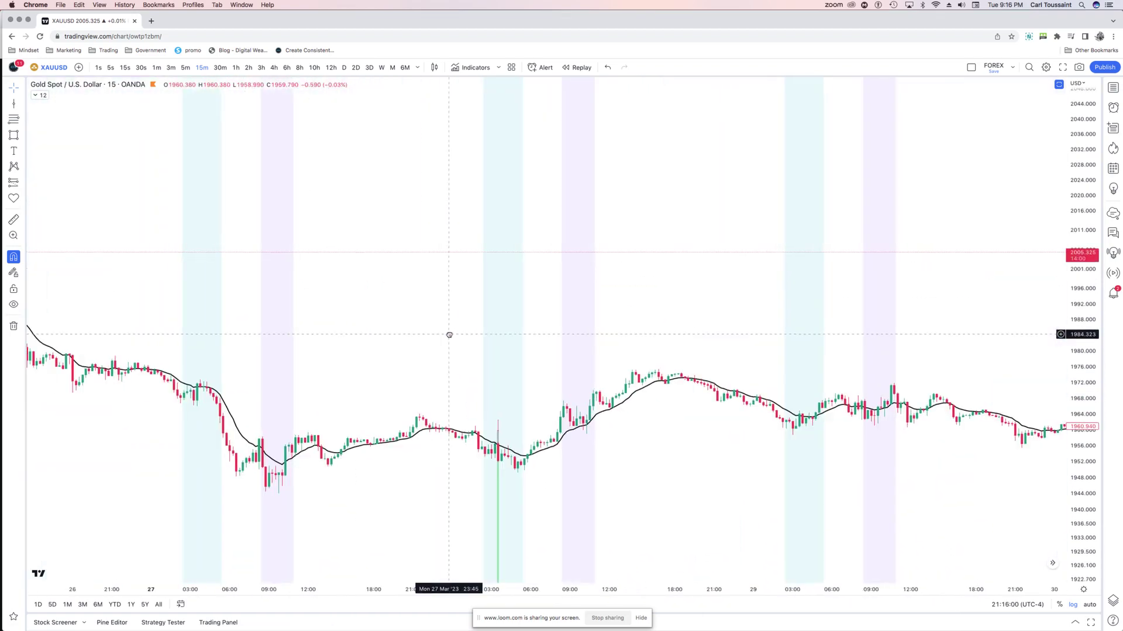
- Hide EMX.AI v2 and show Smart Money Concepts [LuxAlgo] in the indicator legend
{"action": "left_click", "coordinate": [43, 95]}
{"action": "left_click", "coordinate": [67, 209]}
{"action": "left_click", "coordinate": [128, 179]}
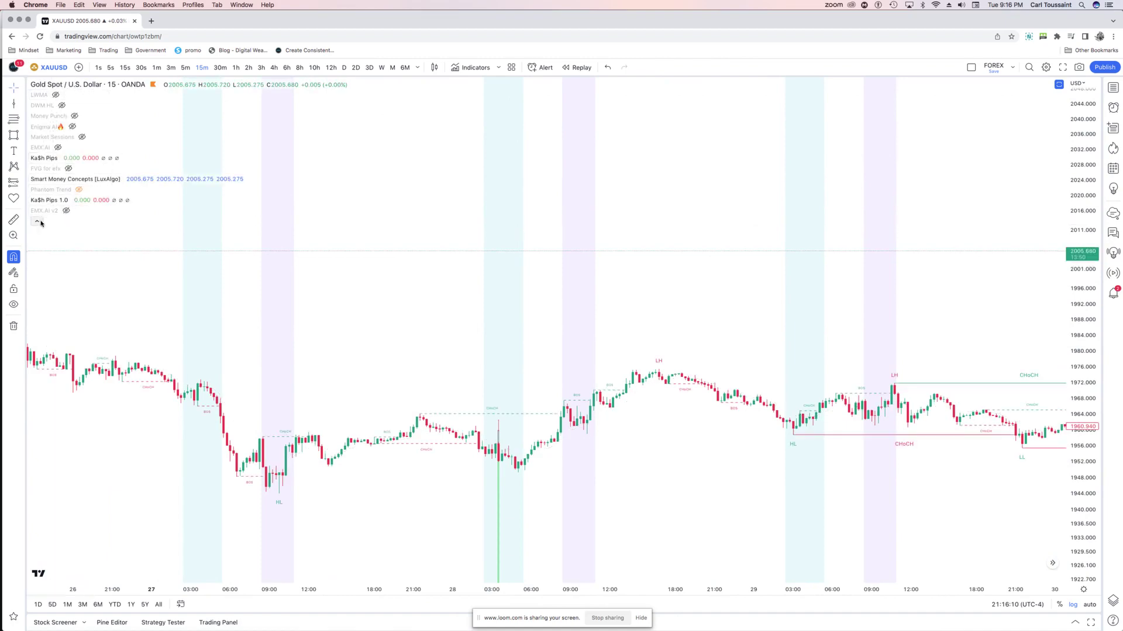
{"action": "left_click", "coordinate": [39, 221]}
- Pan back to the 16–20 March candles with their BOS, CHoCH, HL and LH labels
{"action": "scroll", "coordinate": [225, 273], "scroll_direction": "down", "scroll_amount": 5}
{"action": "left_click_drag", "start_coordinate": [271, 256], "coordinate": [821, 258]}
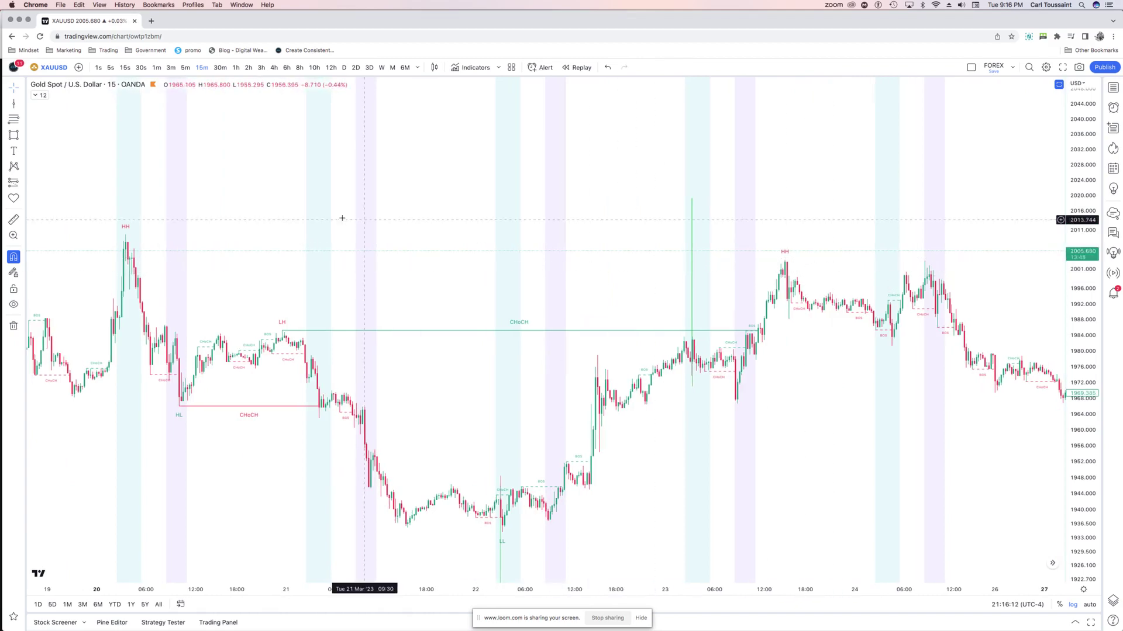
{"action": "scroll", "coordinate": [341, 218], "scroll_direction": "left", "scroll_amount": 10}
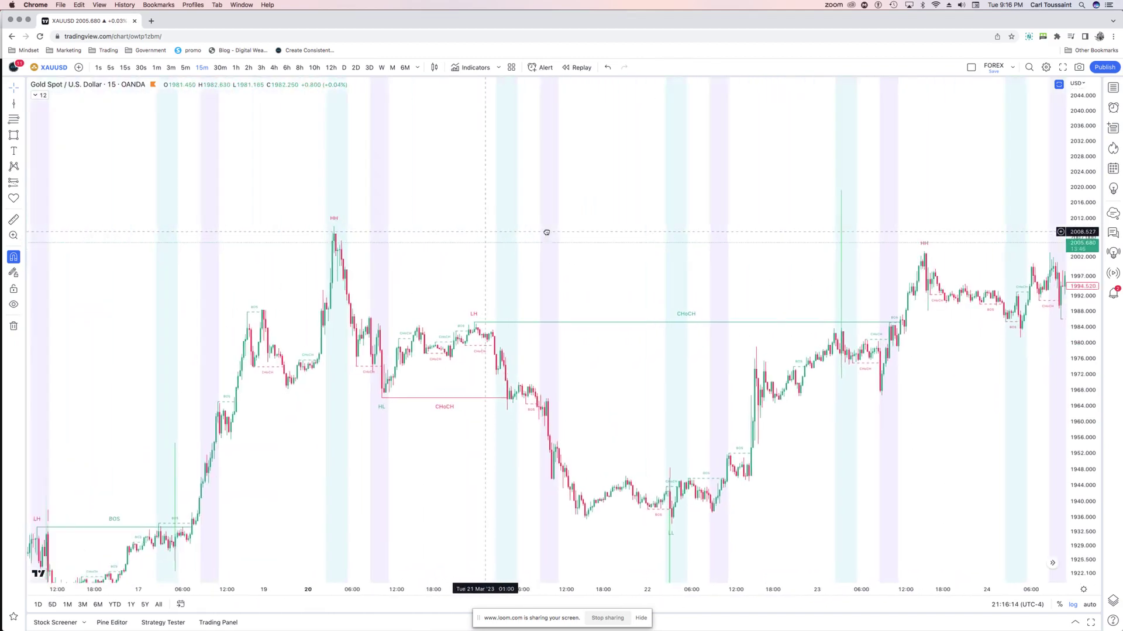
{"action": "scroll", "coordinate": [579, 232], "scroll_direction": "left", "scroll_amount": 10}
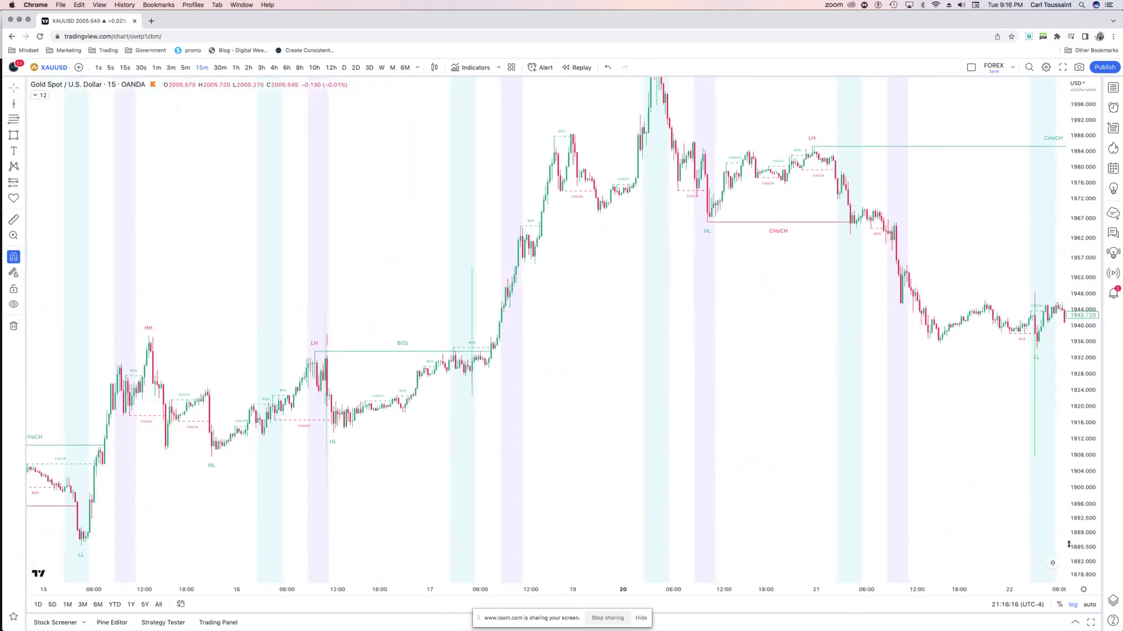
{"action": "scroll", "coordinate": [230, 301], "scroll_direction": "up", "scroll_amount": 5}
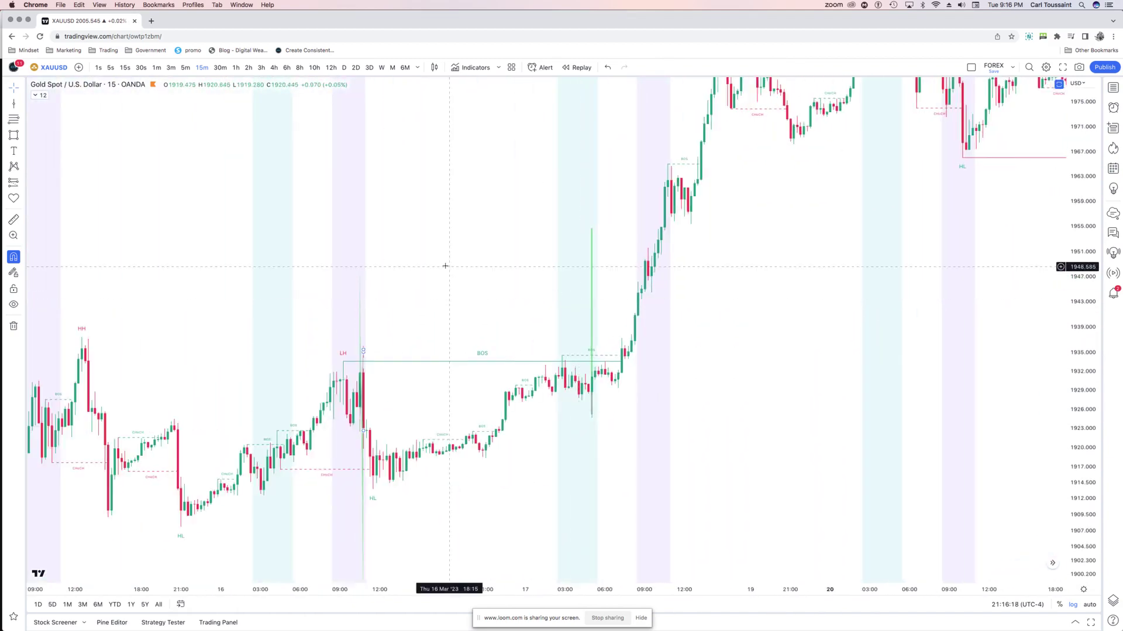
{"action": "left_click_drag", "start_coordinate": [564, 271], "coordinate": [629, 274]}
{"action": "scroll", "coordinate": [629, 274], "scroll_direction": "up", "scroll_amount": 4}
{"action": "scroll", "coordinate": [398, 293], "scroll_direction": "right", "scroll_amount": 5}
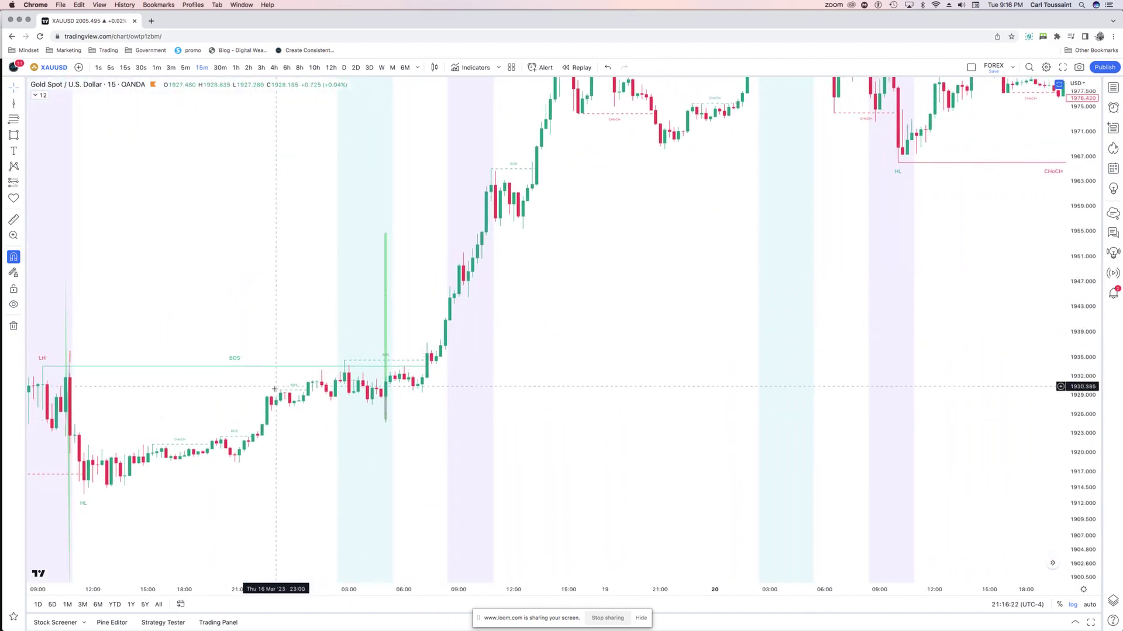
- With the Brush tool, draw a curve along the 16 Mar rally and undo two stray loops
{"action": "left_click", "coordinate": [21, 138]}
{"action": "left_click", "coordinate": [53, 134]}
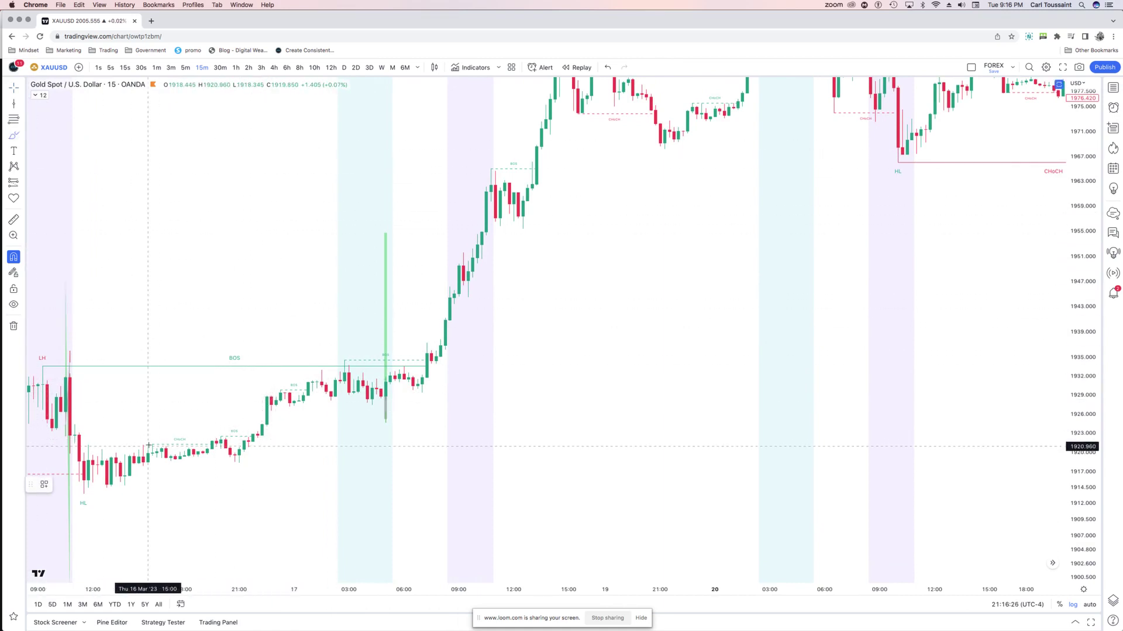
{"action": "left_click_drag", "start_coordinate": [157, 445], "coordinate": [207, 447]}
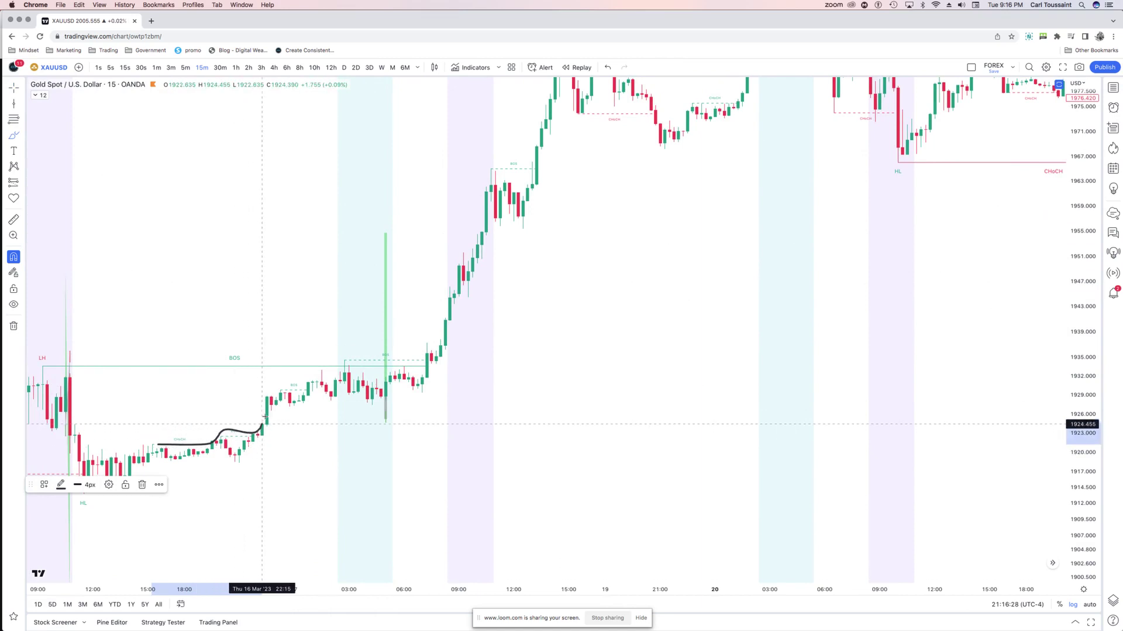
{"action": "left_click_drag", "start_coordinate": [262, 424], "coordinate": [303, 392]}
{"action": "mouse_move", "coordinate": [334, 346]}
{"action": "left_mouse_down"}
{"action": "mouse_move", "coordinate": [319, 350]}
{"action": "mouse_move", "coordinate": [296, 450]}
{"action": "mouse_move", "coordinate": [322, 354]}
{"action": "mouse_move", "coordinate": [313, 344]}
{"action": "left_mouse_up"}
{"action": "mouse_move", "coordinate": [409, 340]}
{"action": "left_mouse_down"}
{"action": "mouse_move", "coordinate": [358, 398]}
{"action": "mouse_move", "coordinate": [422, 368]}
{"action": "mouse_move", "coordinate": [409, 340]}
{"action": "left_mouse_up"}
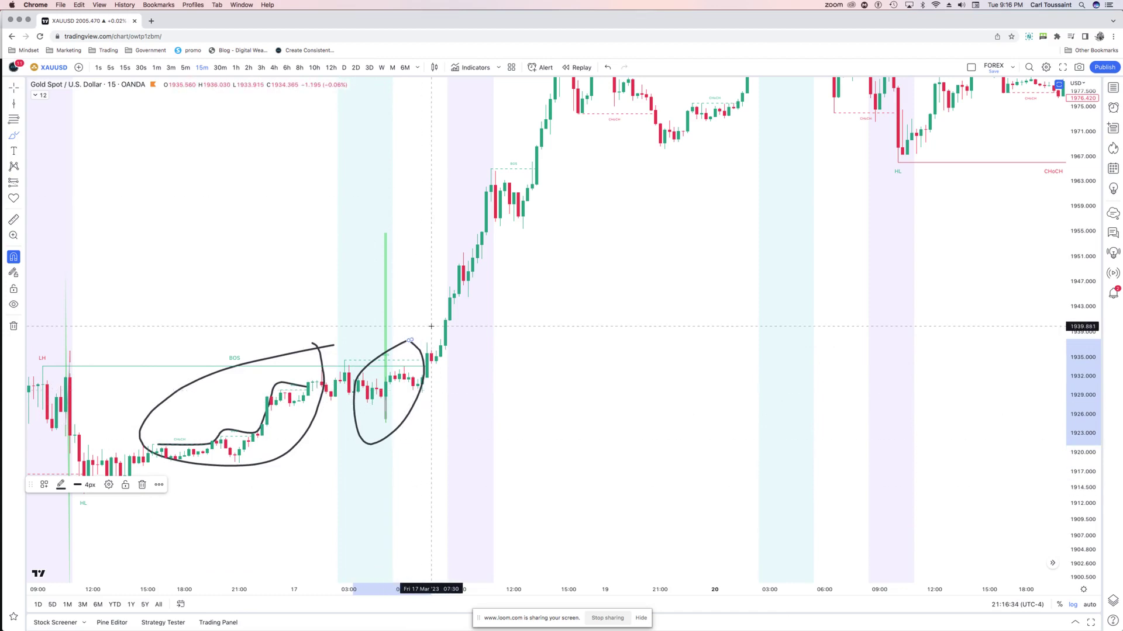
{"action": "key", "text": "super+z"}
{"action": "key", "text": "super+z"}
{"action": "scroll", "coordinate": [431, 326], "scroll_direction": "left", "scroll_amount": 5}
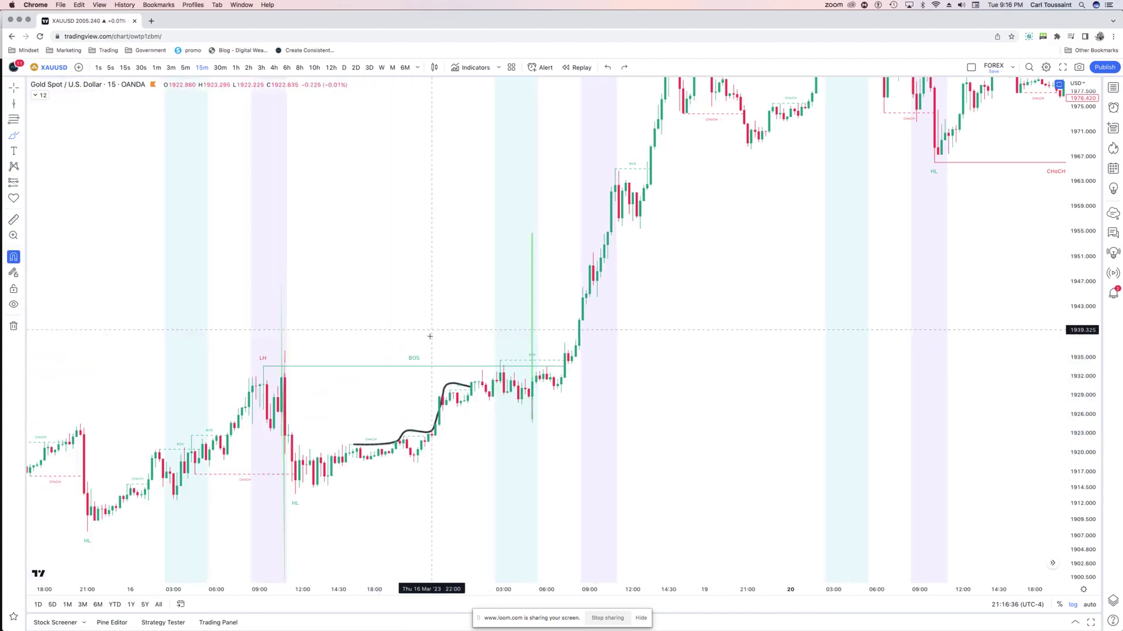
{"action": "scroll", "coordinate": [201, 306], "scroll_direction": "left", "scroll_amount": 3}
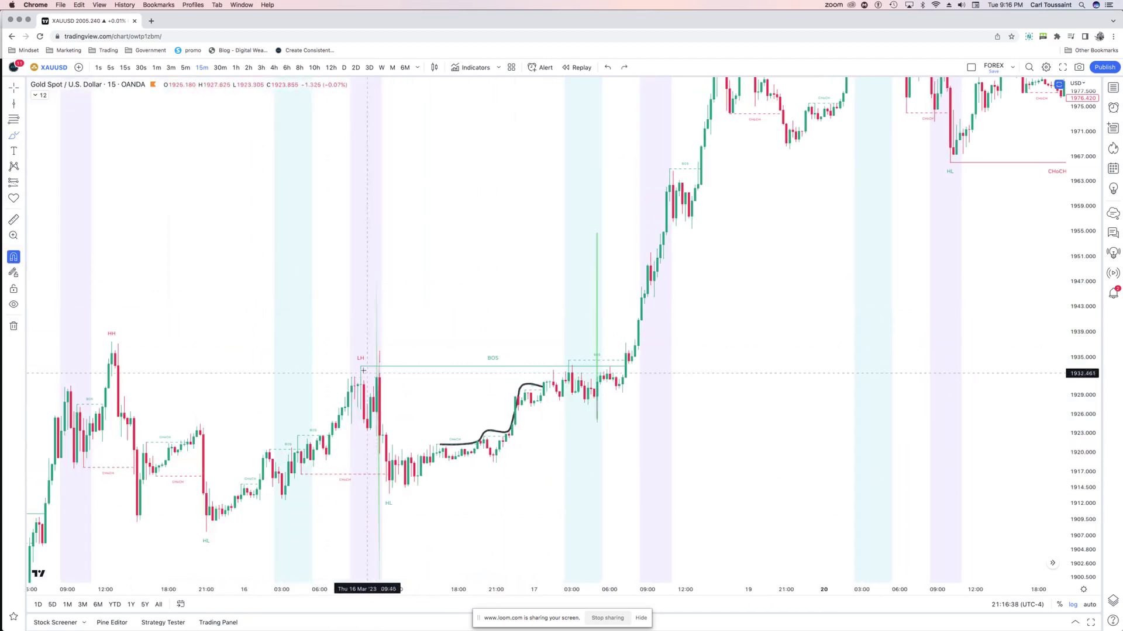
- Circle the early 16 Mar candles and draw a down arrow topped by an X above the LH high
{"action": "mouse_move", "coordinate": [309, 412]}
{"action": "left_mouse_down"}
{"action": "mouse_move", "coordinate": [249, 442]}
{"action": "mouse_move", "coordinate": [310, 397]}
{"action": "left_mouse_up"}
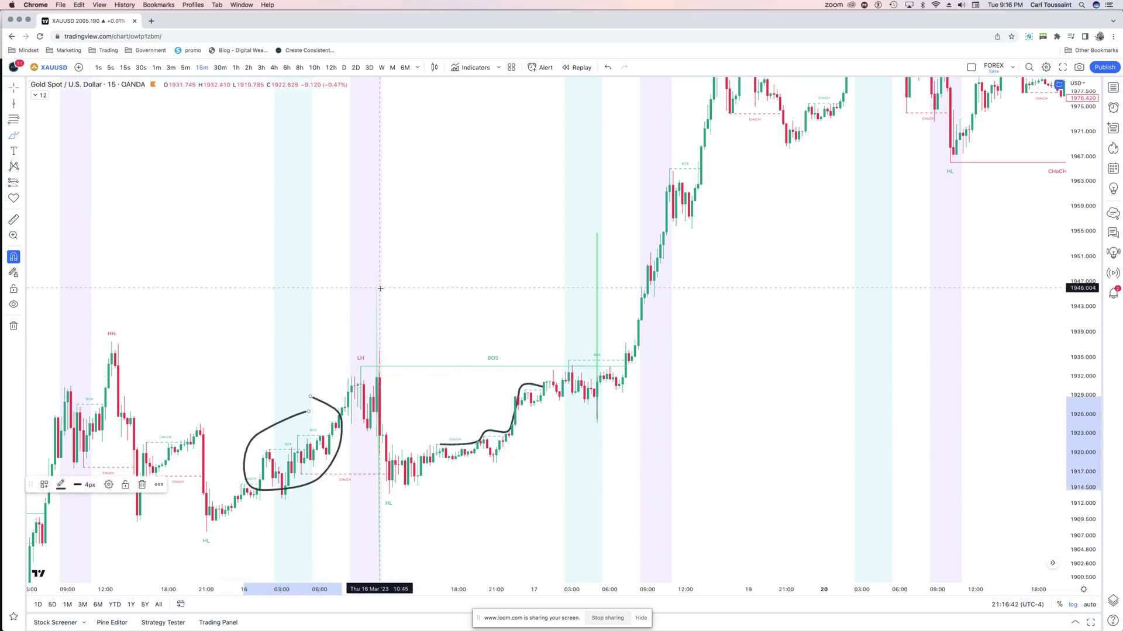
{"action": "left_click_drag", "start_coordinate": [380, 292], "coordinate": [380, 348]}
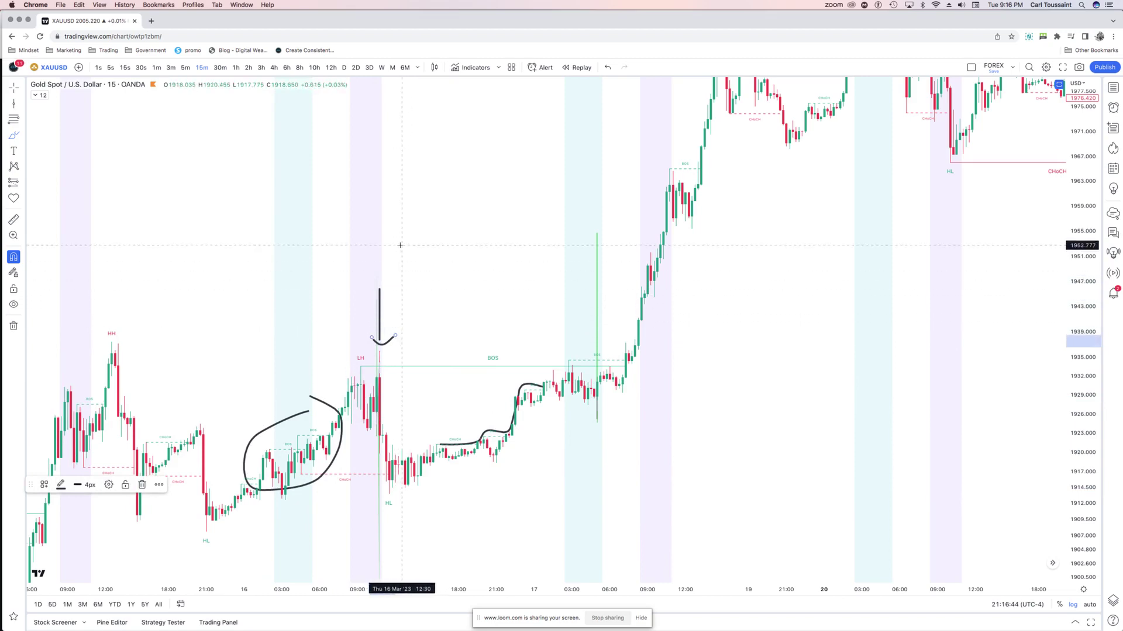
{"action": "left_click_drag", "start_coordinate": [400, 247], "coordinate": [370, 274]}
{"action": "left_click_drag", "start_coordinate": [374, 251], "coordinate": [434, 265]}
{"action": "scroll", "coordinate": [68, 105], "scroll_direction": "down", "scroll_amount": 3}
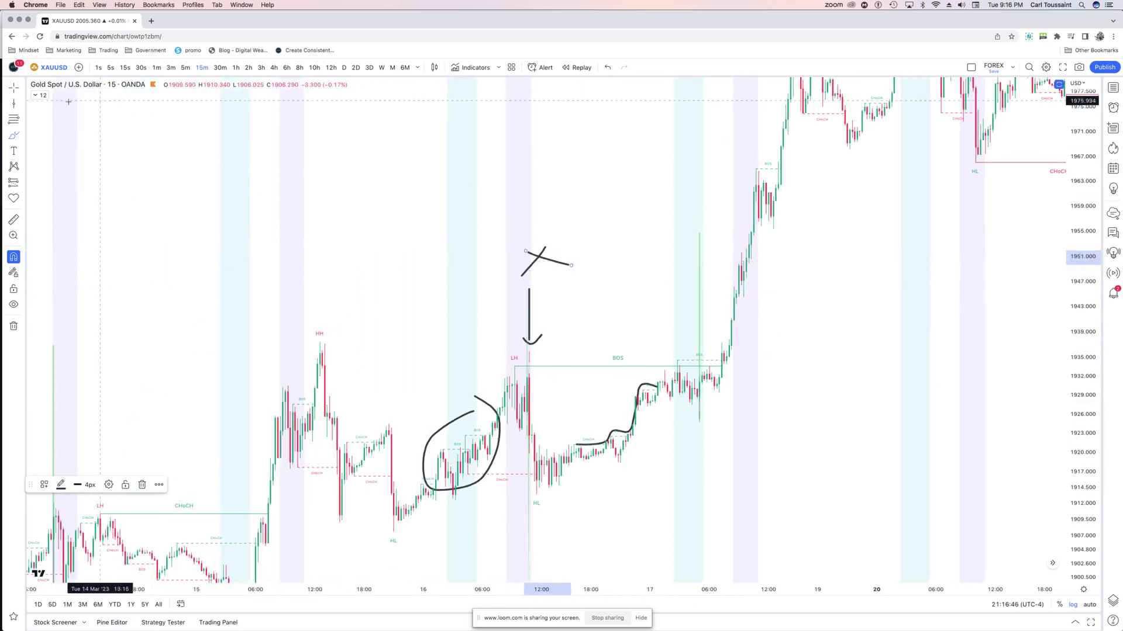
{"action": "left_click", "coordinate": [14, 90]}
{"action": "left_click_drag", "start_coordinate": [180, 373], "coordinate": [449, 253]}
{"action": "scroll", "coordinate": [374, 304], "scroll_direction": "up", "scroll_amount": 3}
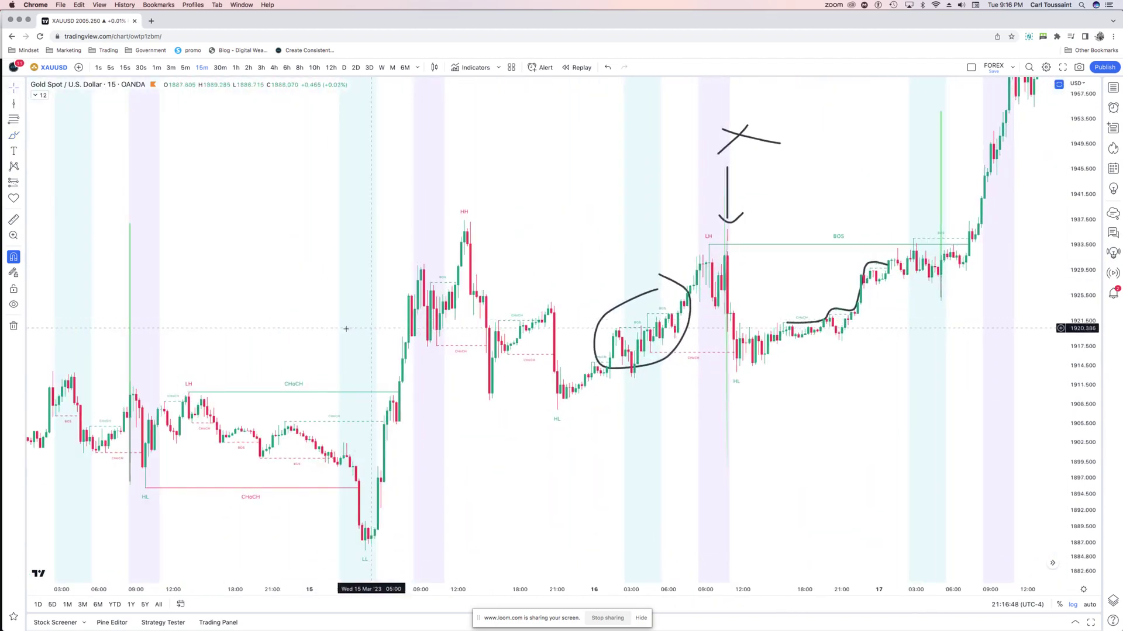
{"action": "left_click_drag", "start_coordinate": [283, 351], "coordinate": [656, 322]}
{"action": "scroll", "coordinate": [512, 331], "scroll_direction": "left", "scroll_amount": 5}
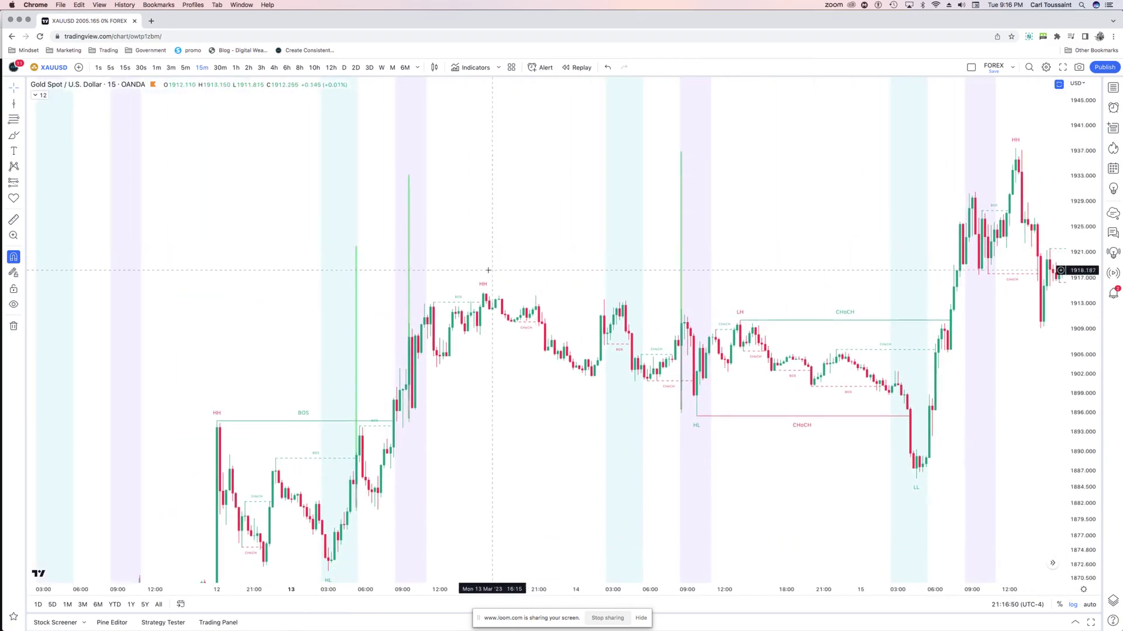
- Pan back and compress the price scale until the 9–13 March rally with HH, BOS, HL labels shows
{"action": "left_click_drag", "start_coordinate": [293, 340], "coordinate": [444, 289]}
{"action": "scroll", "coordinate": [286, 301], "scroll_direction": "up", "scroll_amount": 3}
{"action": "left_click_drag", "start_coordinate": [286, 300], "coordinate": [450, 291]}
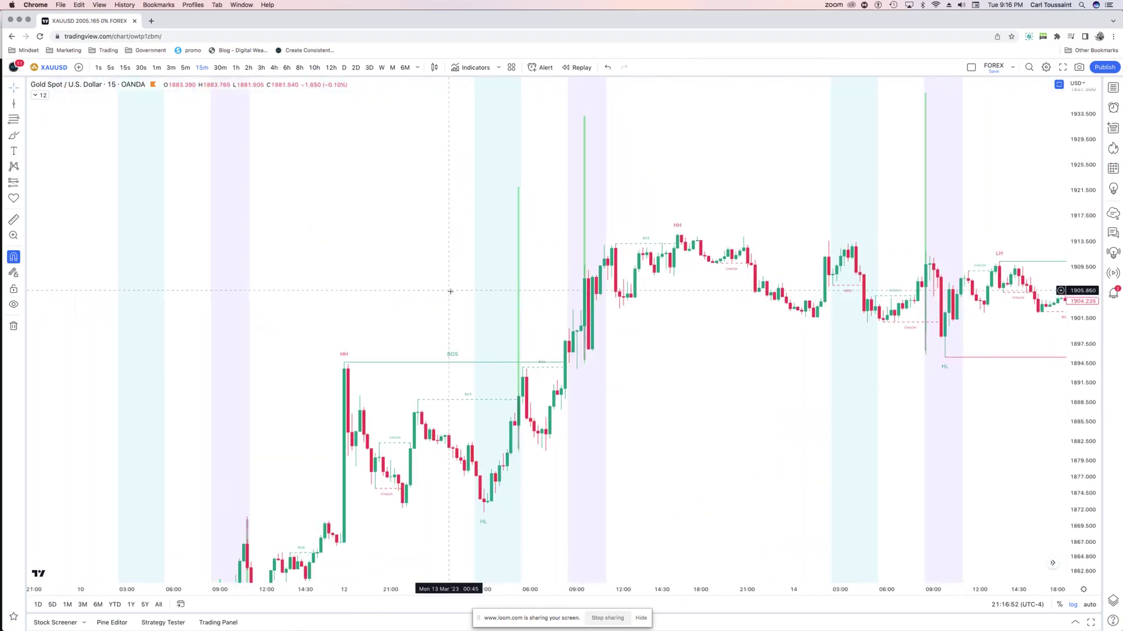
{"action": "scroll", "coordinate": [350, 297], "scroll_direction": "up", "scroll_amount": 3}
{"action": "scroll", "coordinate": [350, 297], "scroll_direction": "left", "scroll_amount": 3}
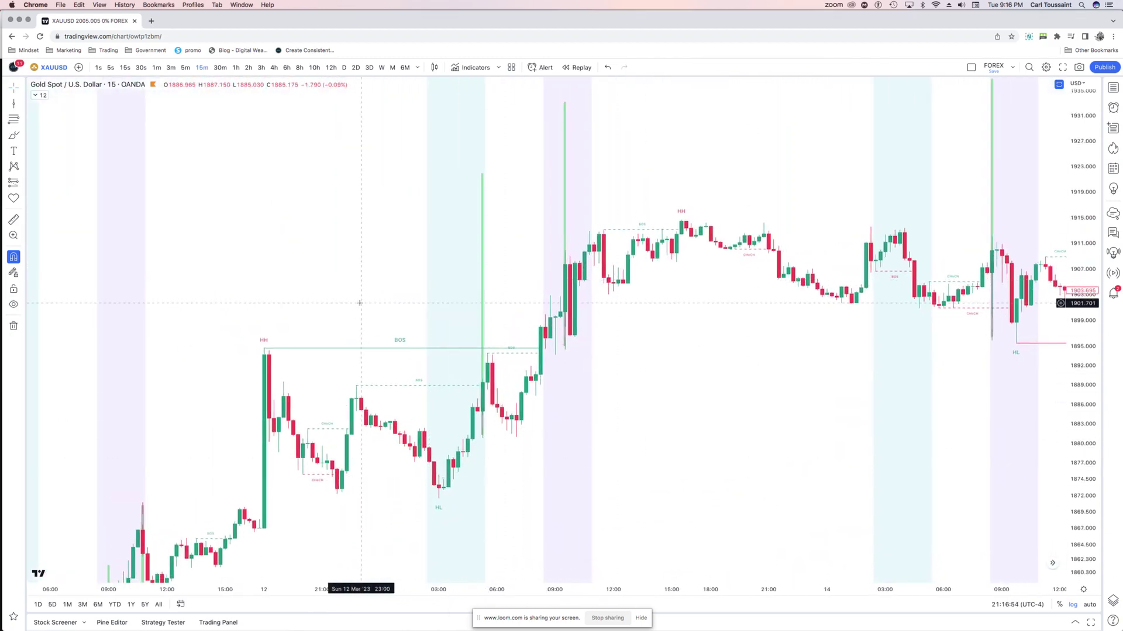
{"action": "scroll", "coordinate": [329, 412], "scroll_direction": "left", "scroll_amount": 5}
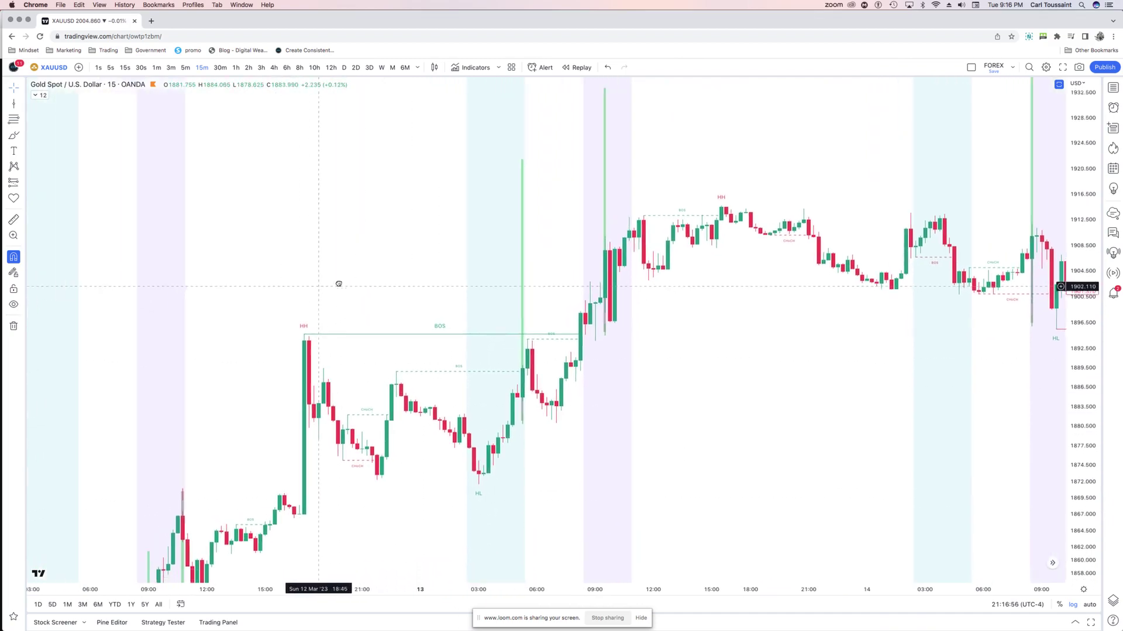
{"action": "left_click_drag", "start_coordinate": [333, 382], "coordinate": [570, 143]}
{"action": "scroll", "coordinate": [468, 258], "scroll_direction": "up", "scroll_amount": 3}
{"action": "left_click_drag", "start_coordinate": [273, 306], "coordinate": [368, 300]}
{"action": "scroll", "coordinate": [367, 299], "scroll_direction": "left", "scroll_amount": 2}
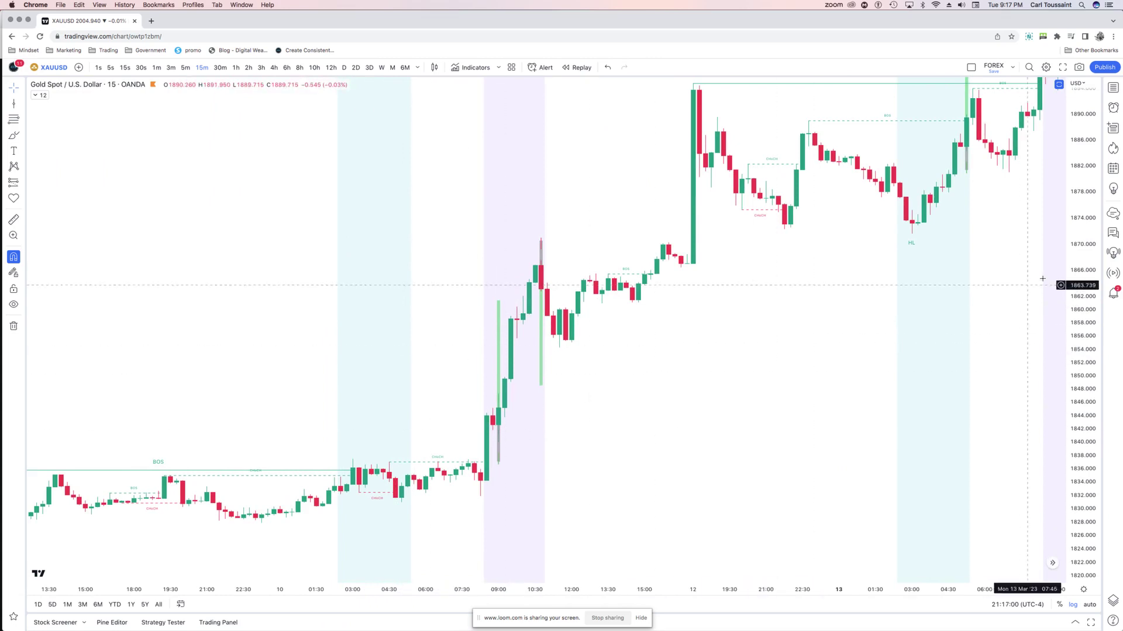
{"action": "left_click_drag", "start_coordinate": [1093, 237], "coordinate": [1092, 360]}
{"action": "scroll", "coordinate": [471, 193], "scroll_direction": "down", "scroll_amount": 1}
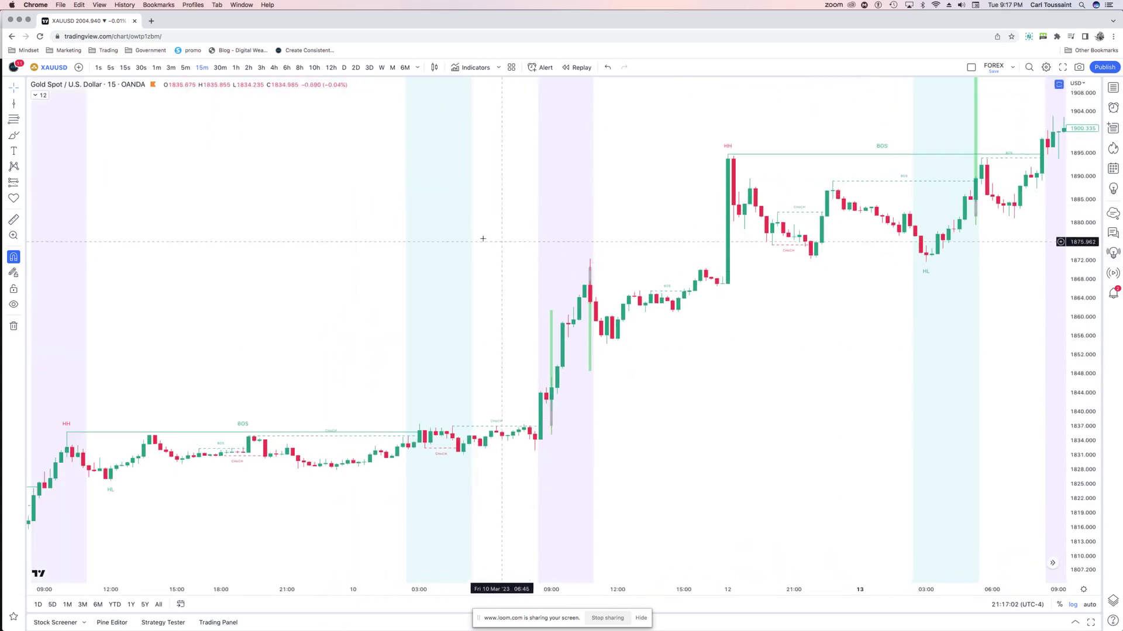
{"action": "left_click_drag", "start_coordinate": [465, 237], "coordinate": [480, 277]}
{"action": "scroll", "coordinate": [290, 351], "scroll_direction": "left", "scroll_amount": 5}
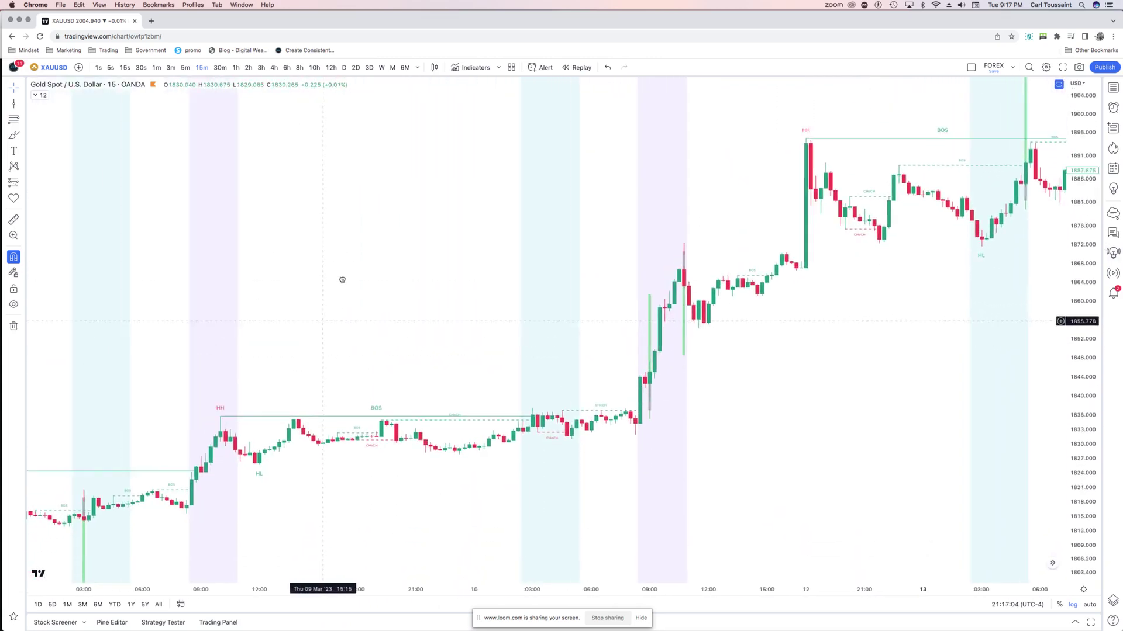
{"action": "scroll", "coordinate": [554, 314], "scroll_direction": "right", "scroll_amount": 3}
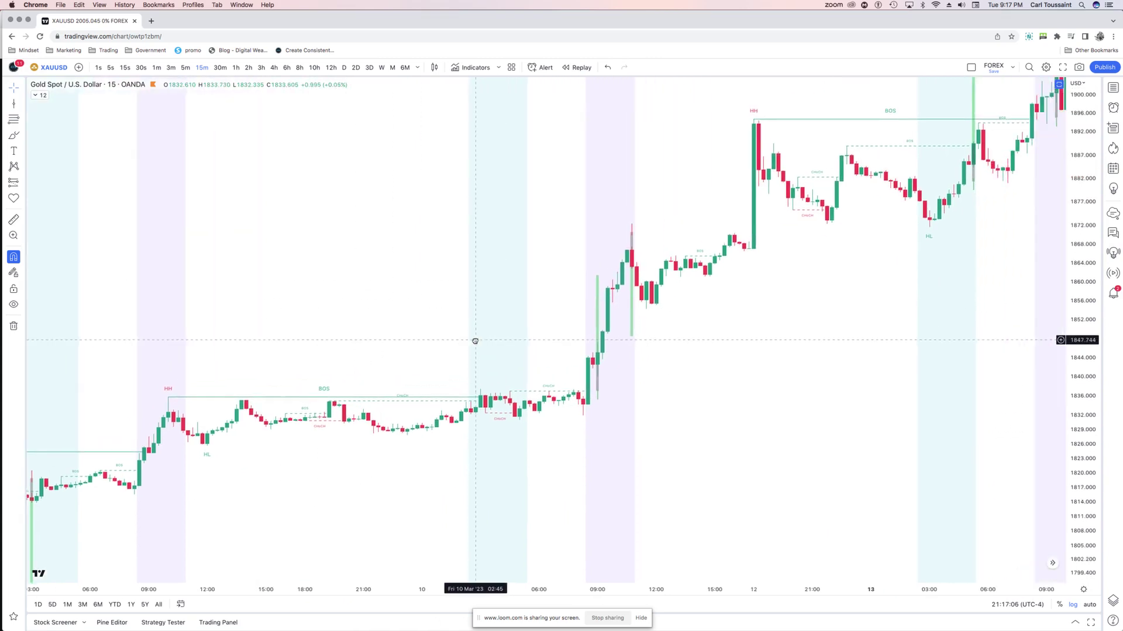
{"action": "scroll", "coordinate": [560, 316], "scroll_direction": "right", "scroll_amount": 3}
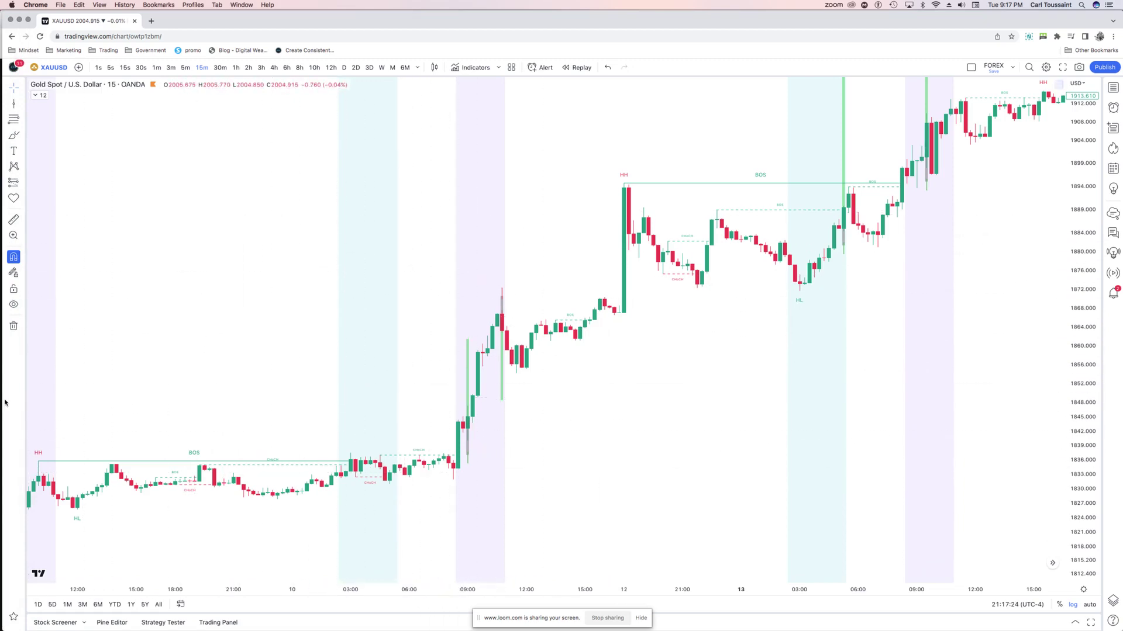
{"action": "left_click_drag", "start_coordinate": [5, 402], "coordinate": [561, 398]}
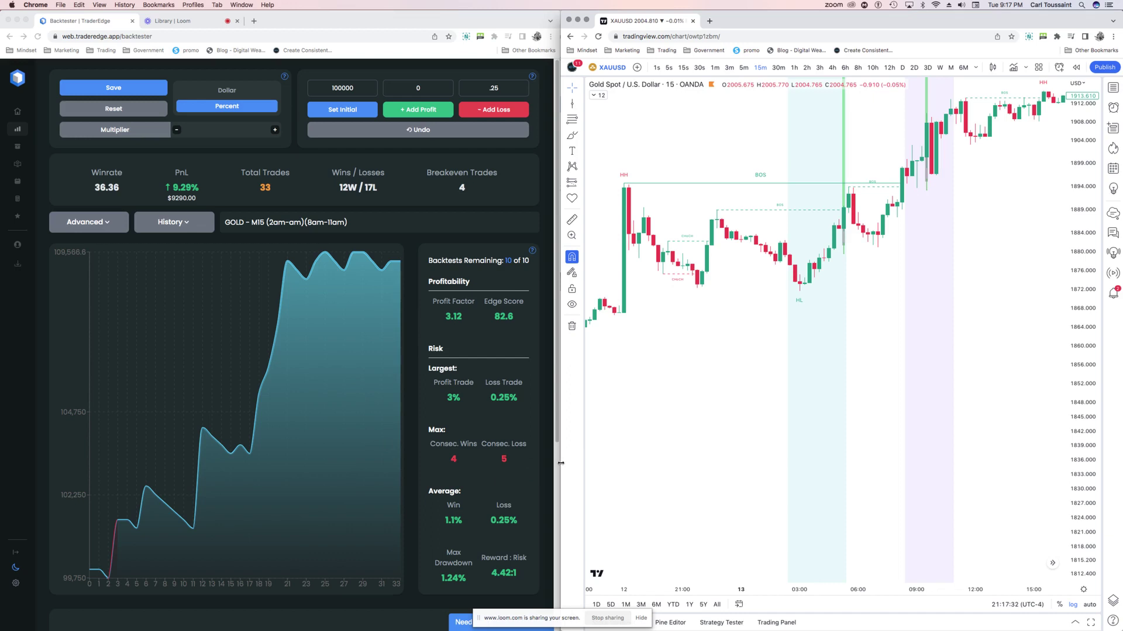
{"action": "left_click_drag", "start_coordinate": [558, 463], "coordinate": [12, 465]}
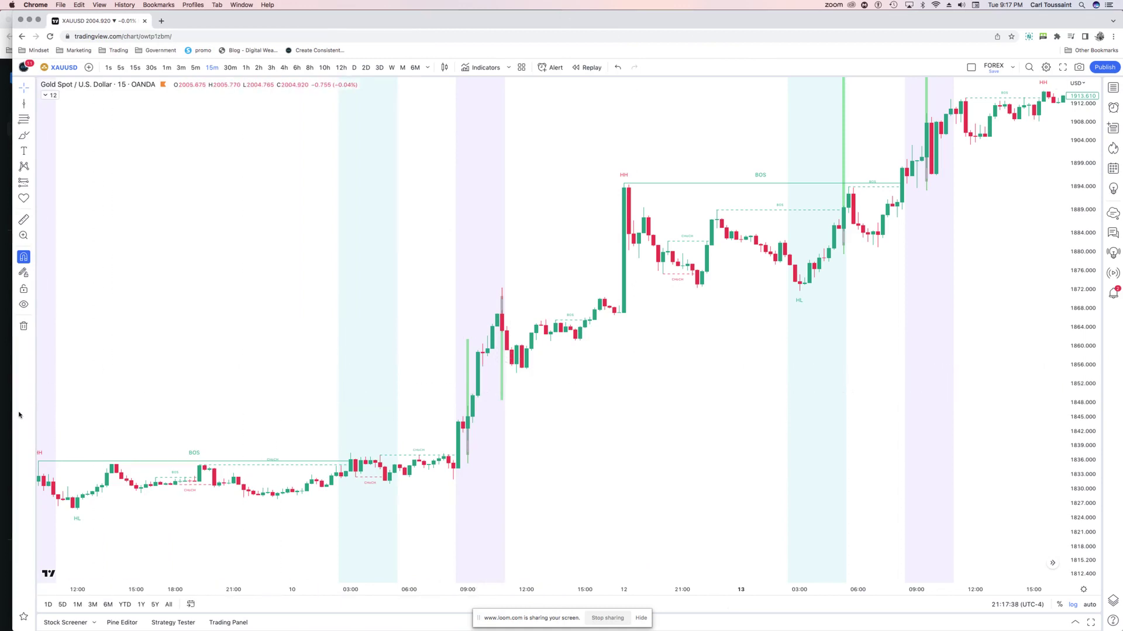
{"action": "left_click_drag", "start_coordinate": [13, 419], "coordinate": [556, 417]}
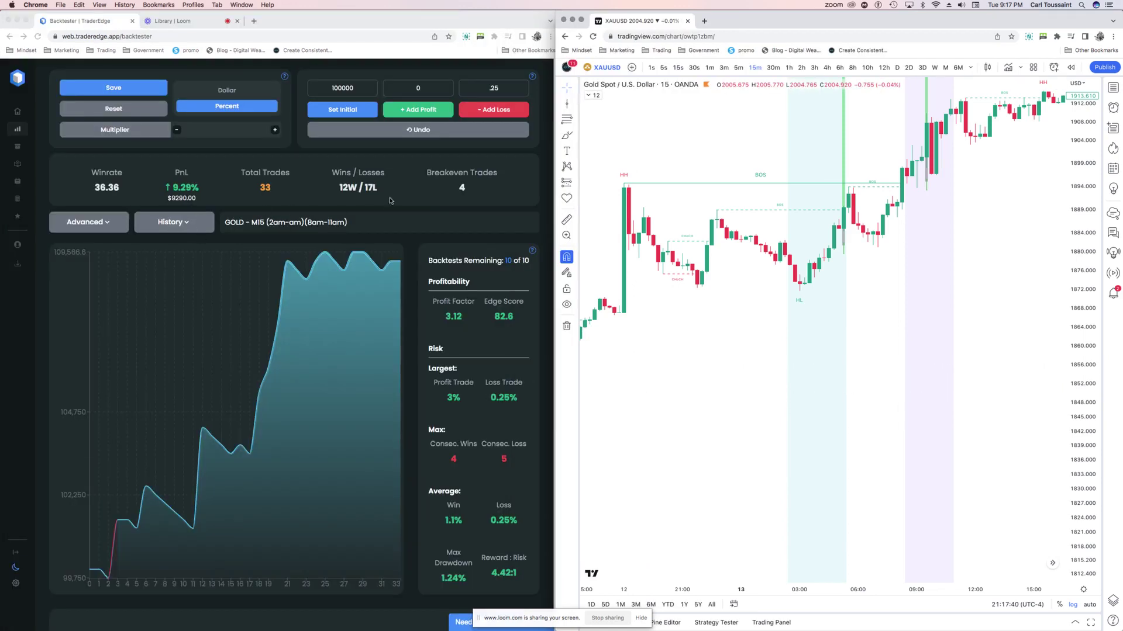
{"action": "left_click", "coordinate": [497, 89]}
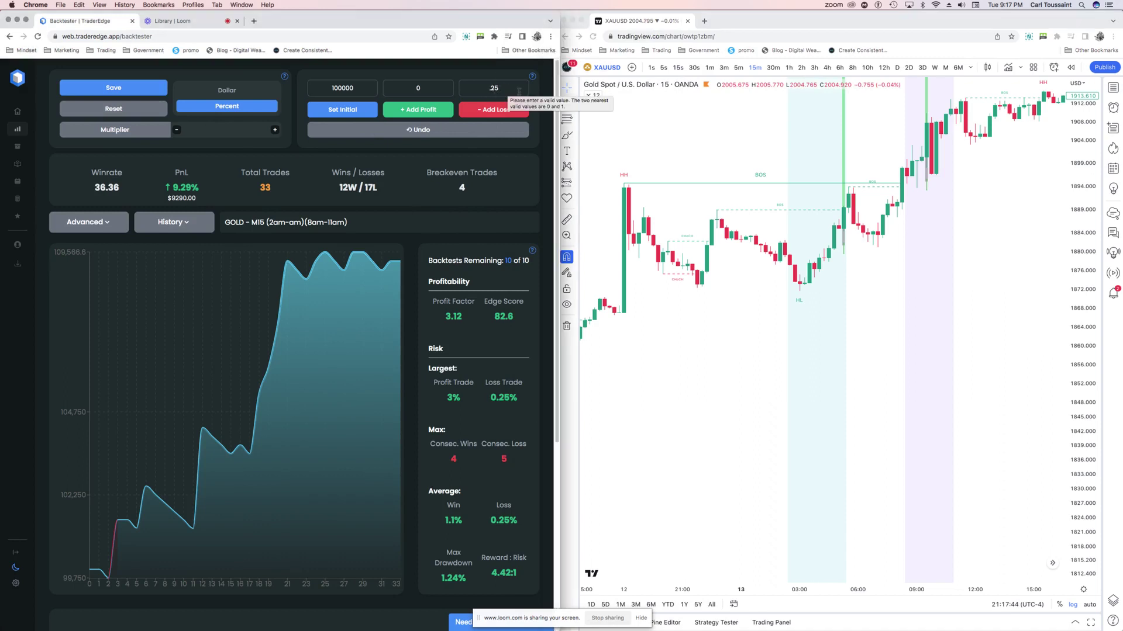
{"action": "left_click", "coordinate": [604, 370]}
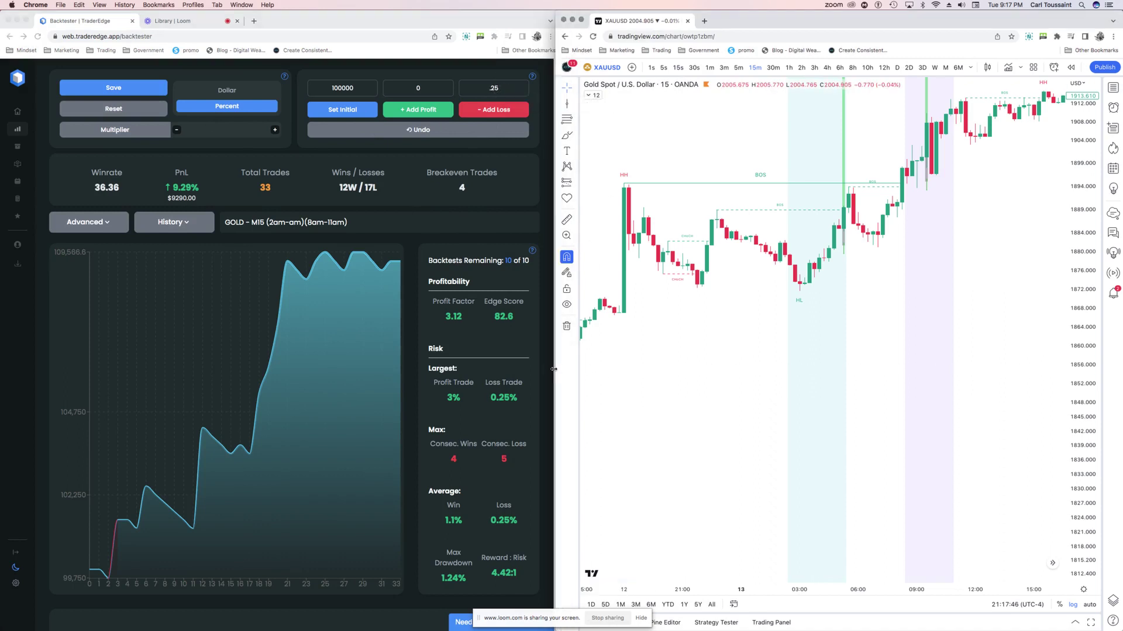
{"action": "left_click_drag", "start_coordinate": [552, 369], "coordinate": [13, 363]}
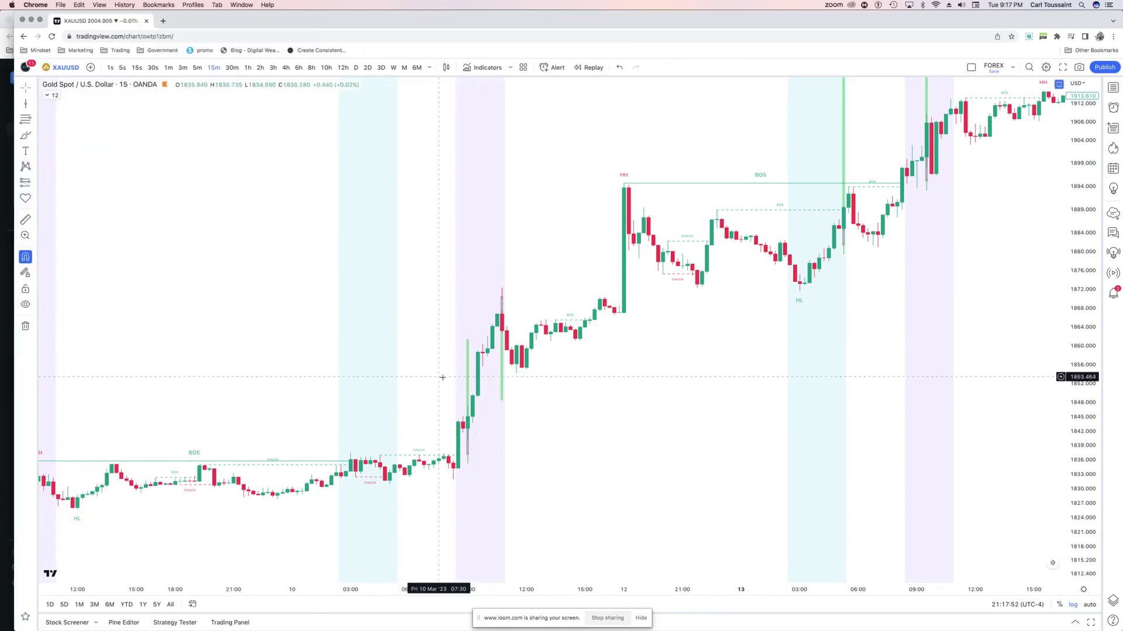
- Place an up-arrow icon just below the breakout candle's low
{"action": "left_click", "coordinate": [34, 201]}
{"action": "left_click", "coordinate": [49, 231]}
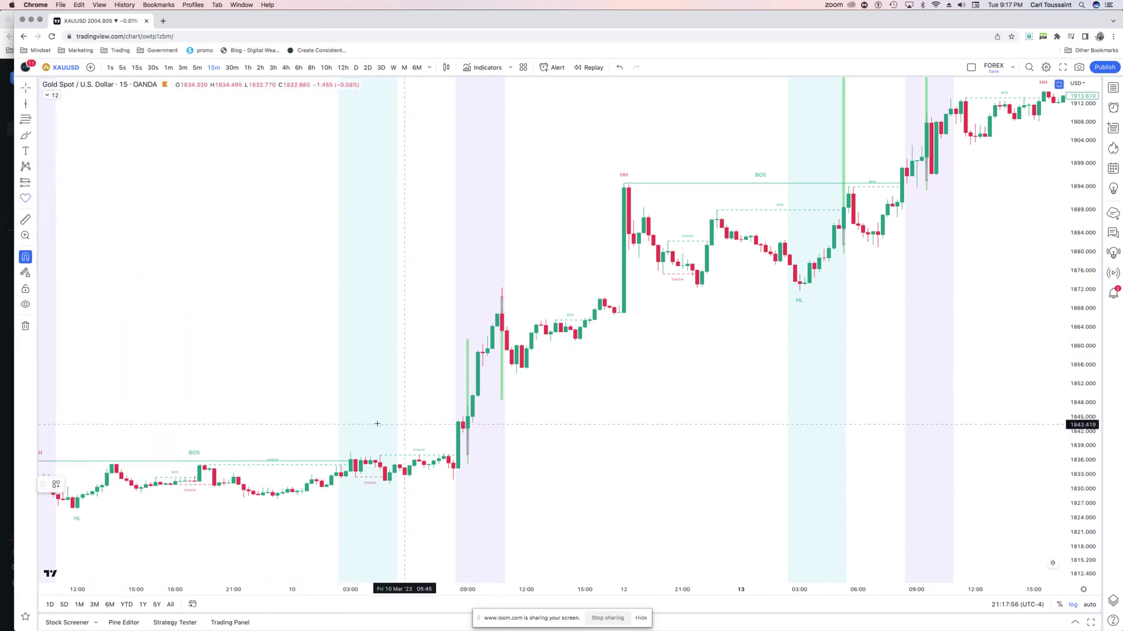
{"action": "scroll", "coordinate": [497, 363], "scroll_direction": "left", "scroll_amount": 3}
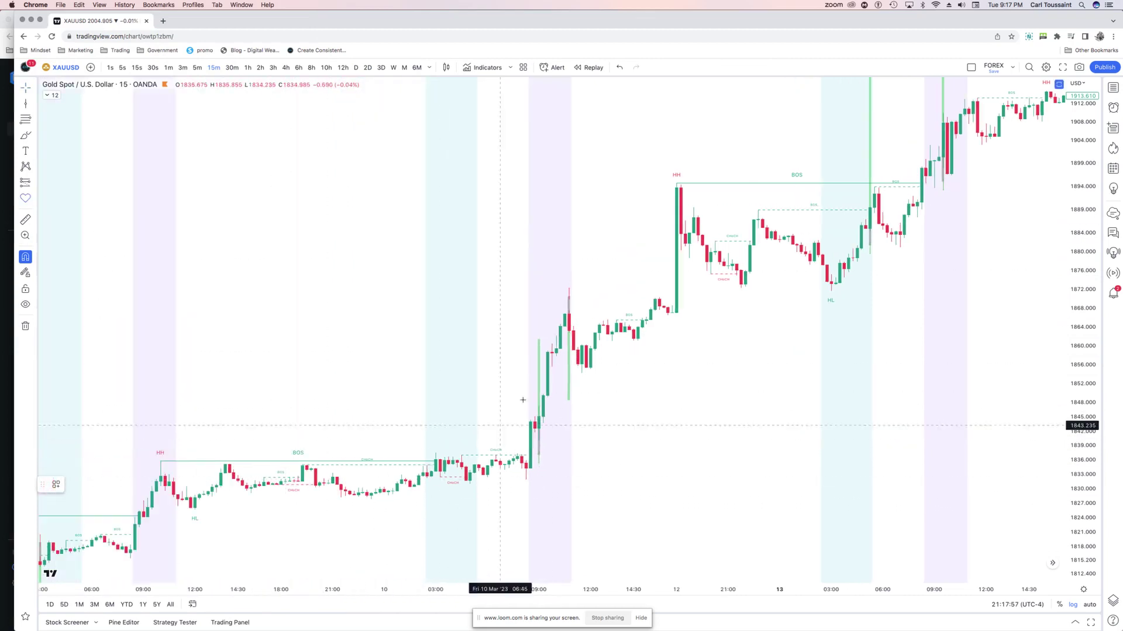
{"action": "left_click", "coordinate": [543, 513]}
{"action": "left_click_drag", "start_coordinate": [543, 512], "coordinate": [539, 482]}
{"action": "left_click", "coordinate": [469, 360]}
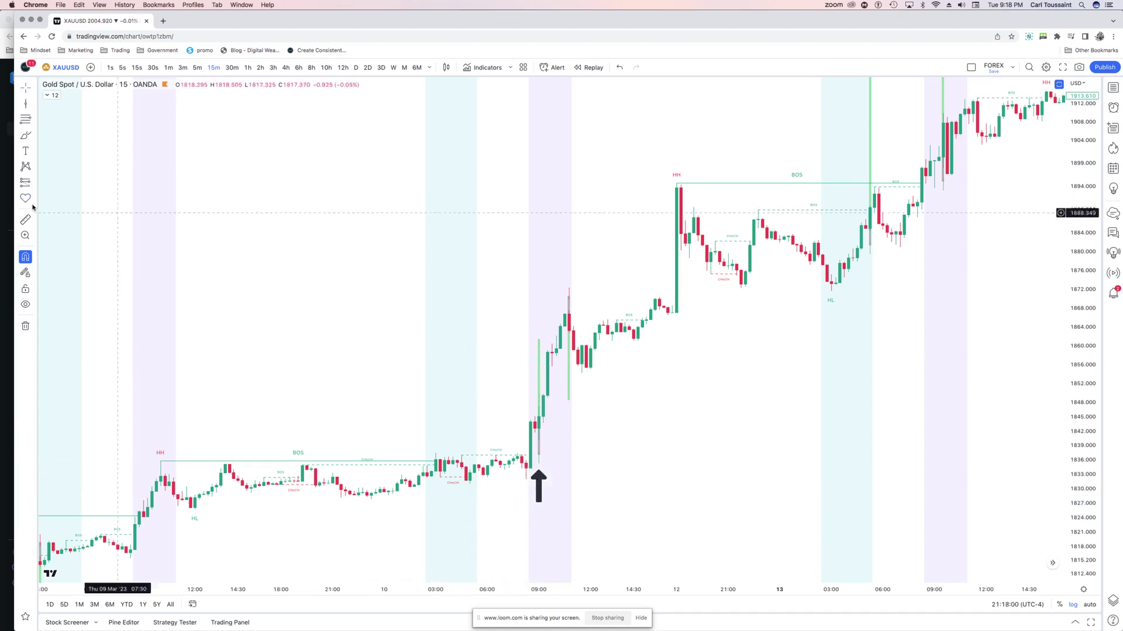
- Place an X icon above the following spike's high and auto-fit the price scale
{"action": "left_click", "coordinate": [33, 200]}
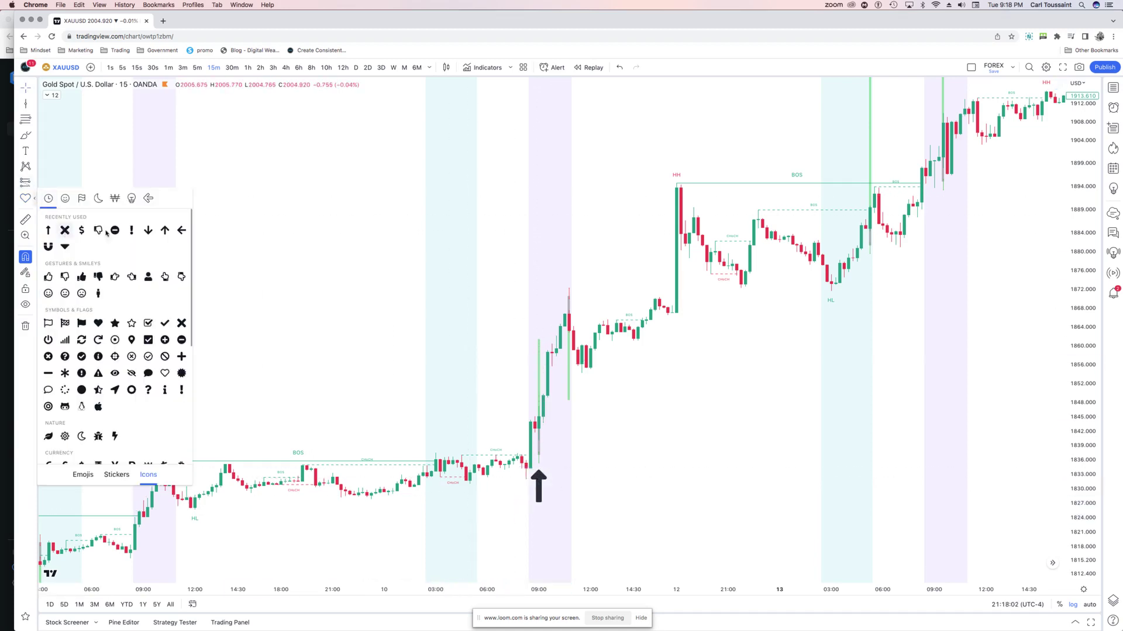
{"action": "left_click", "coordinate": [560, 259]}
{"action": "left_click_drag", "start_coordinate": [559, 259], "coordinate": [569, 273]}
{"action": "left_click", "coordinate": [463, 218]}
{"action": "scroll", "coordinate": [585, 275], "scroll_direction": "left", "scroll_amount": 2}
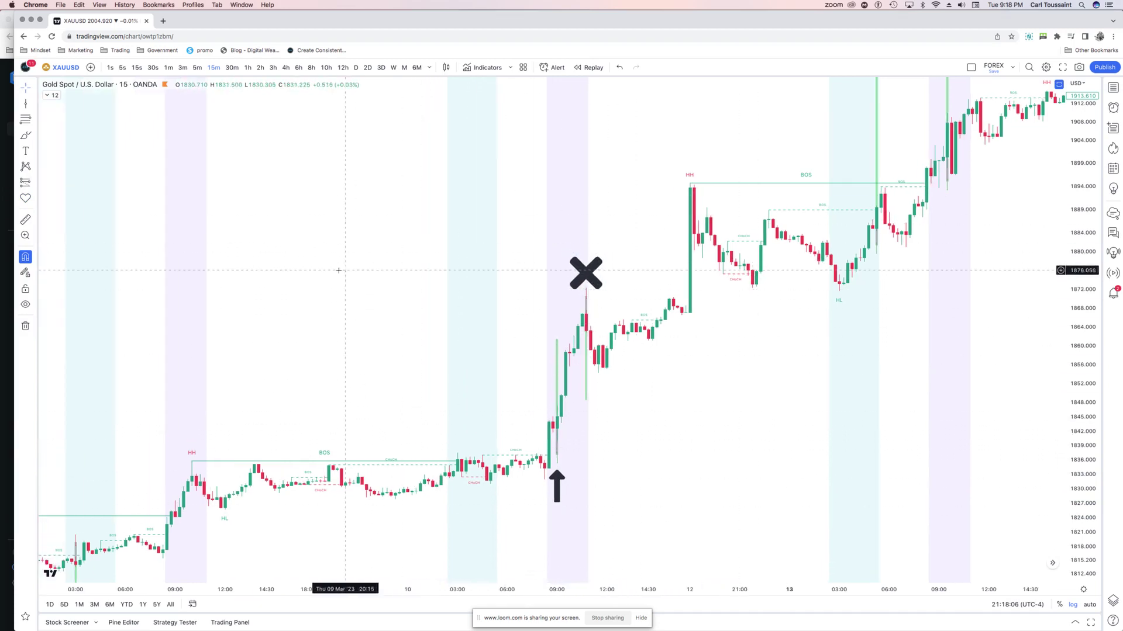
{"action": "scroll", "coordinate": [628, 181], "scroll_direction": "right", "scroll_amount": 2}
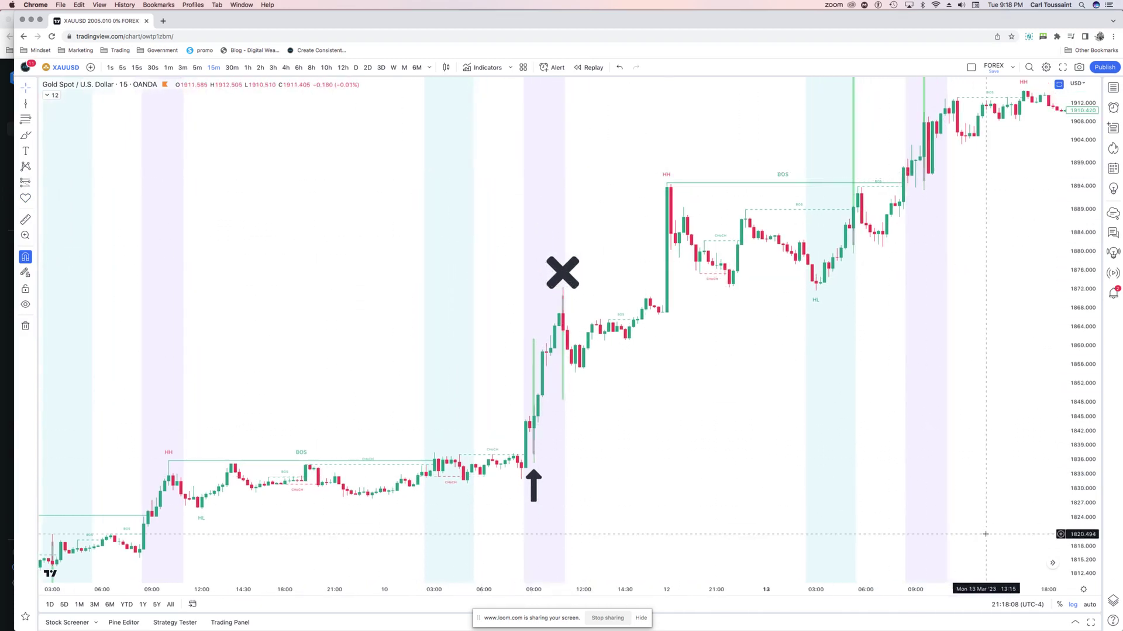
{"action": "left_click", "coordinate": [1090, 605]}
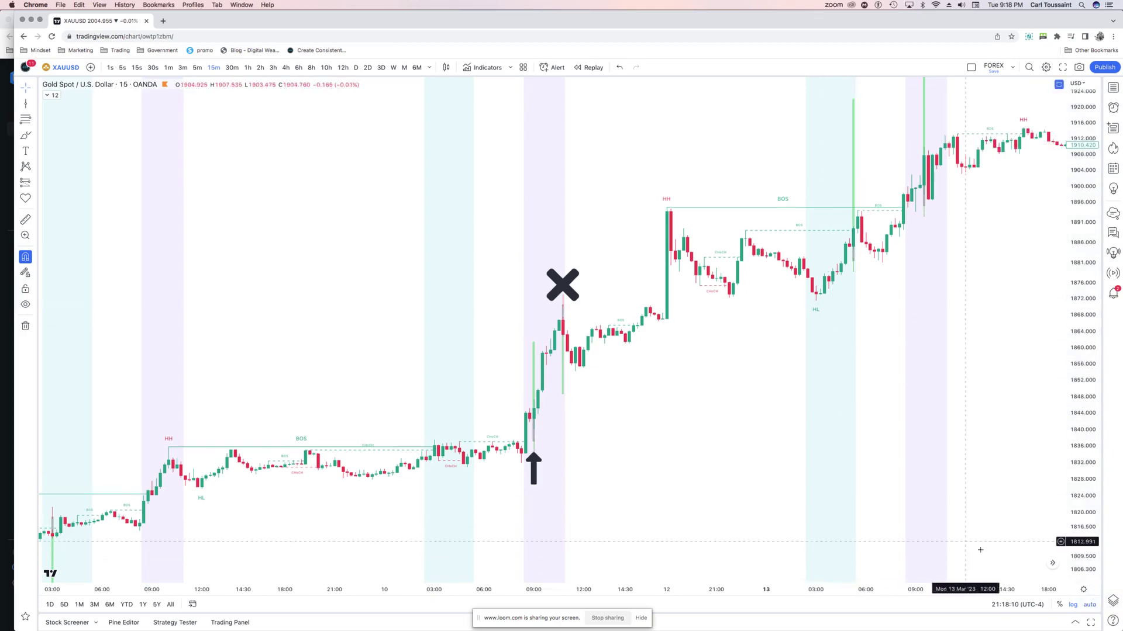
- Jump to the most recent bars and hide all drawings on the chart
{"action": "left_click", "coordinate": [1052, 563]}
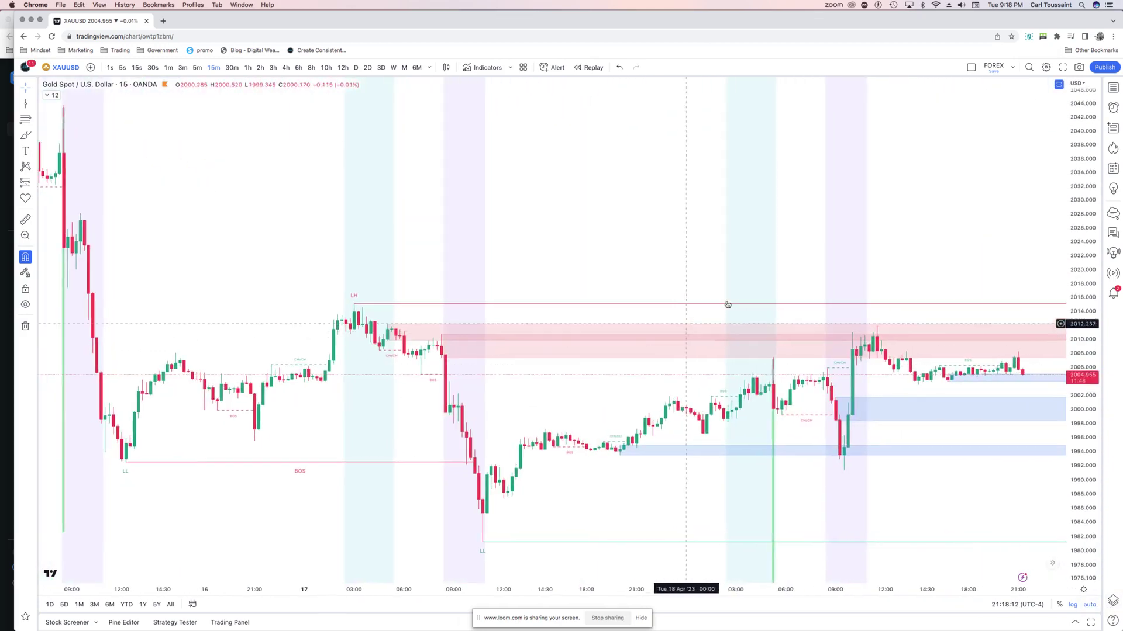
{"action": "right_click", "coordinate": [577, 125]}
{"action": "left_click", "coordinate": [623, 319]}
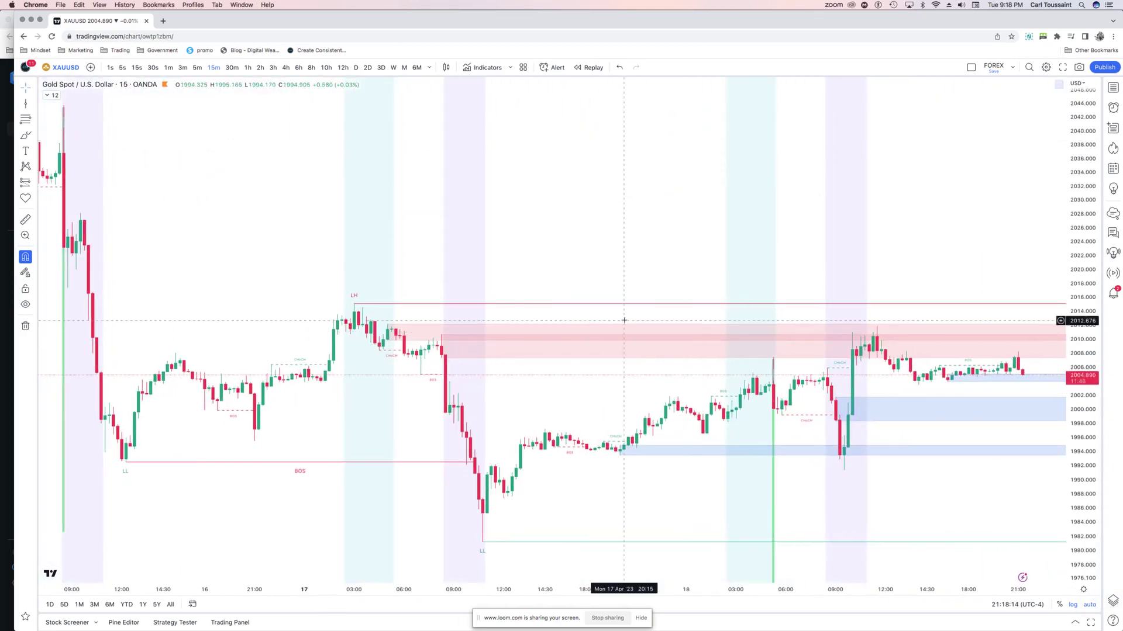
{"action": "left_click", "coordinate": [25, 305]}
- Switch the chart to 10-hour candles via 4h, then show the drawings again
{"action": "left_click", "coordinate": [286, 67]}
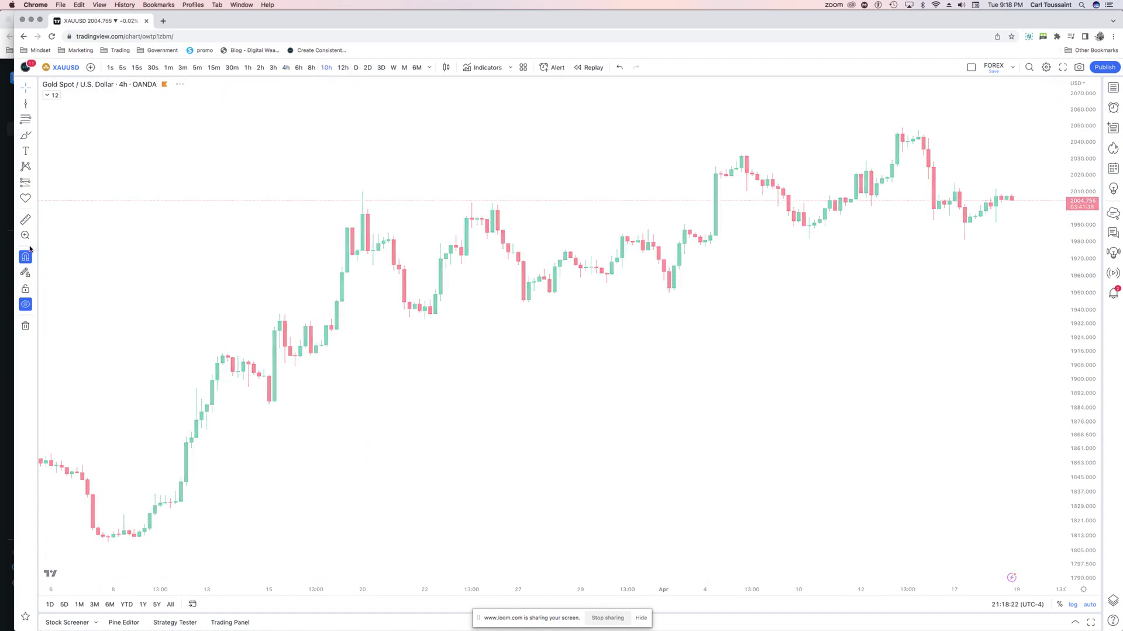
{"action": "left_click", "coordinate": [326, 68]}
{"action": "left_click", "coordinate": [25, 305]}
{"action": "scroll", "coordinate": [534, 263], "scroll_direction": "up", "scroll_amount": 3}
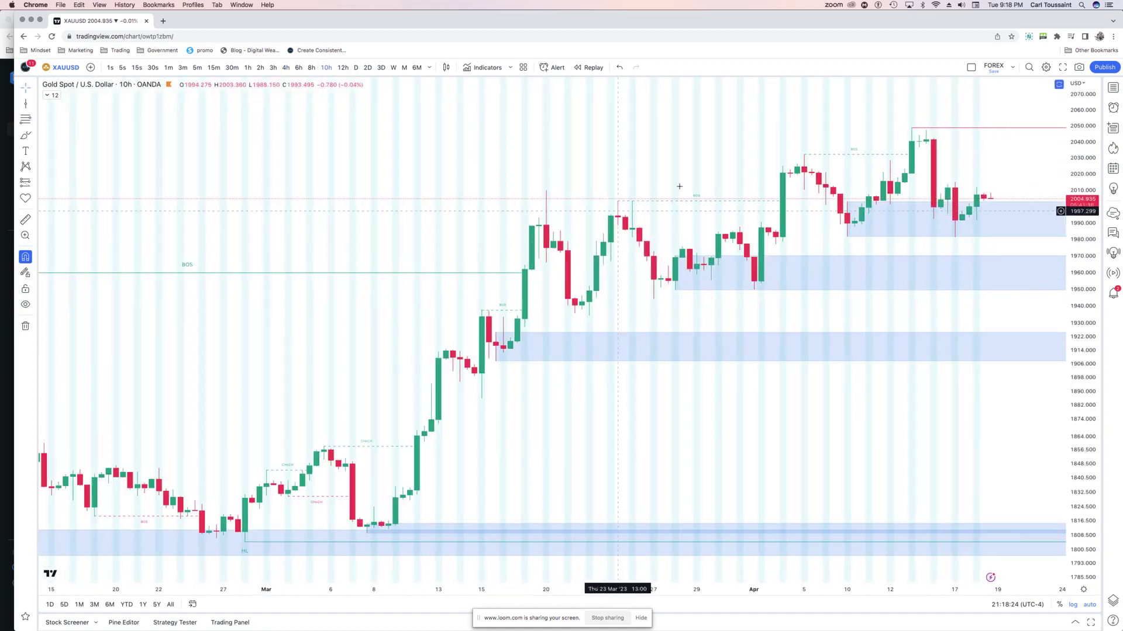
{"action": "left_click_drag", "start_coordinate": [711, 179], "coordinate": [344, 203]}
{"action": "scroll", "coordinate": [348, 204], "scroll_direction": "down", "scroll_amount": 4}
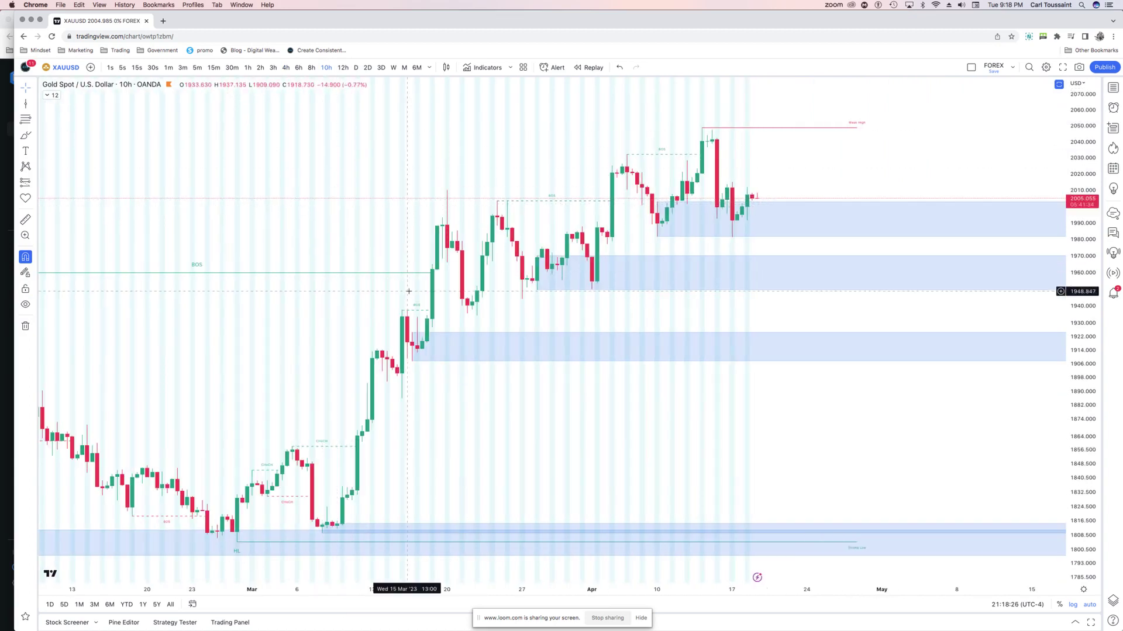
{"action": "scroll", "coordinate": [397, 257], "scroll_direction": "down", "scroll_amount": 1}
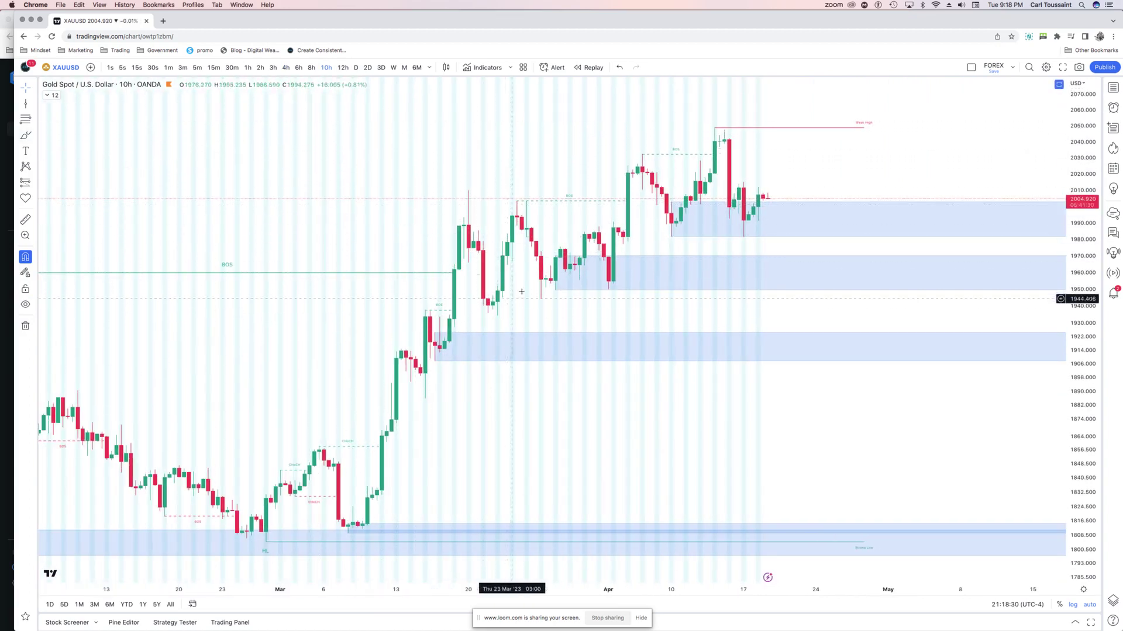
{"action": "scroll", "coordinate": [512, 319], "scroll_direction": "left", "scroll_amount": 3}
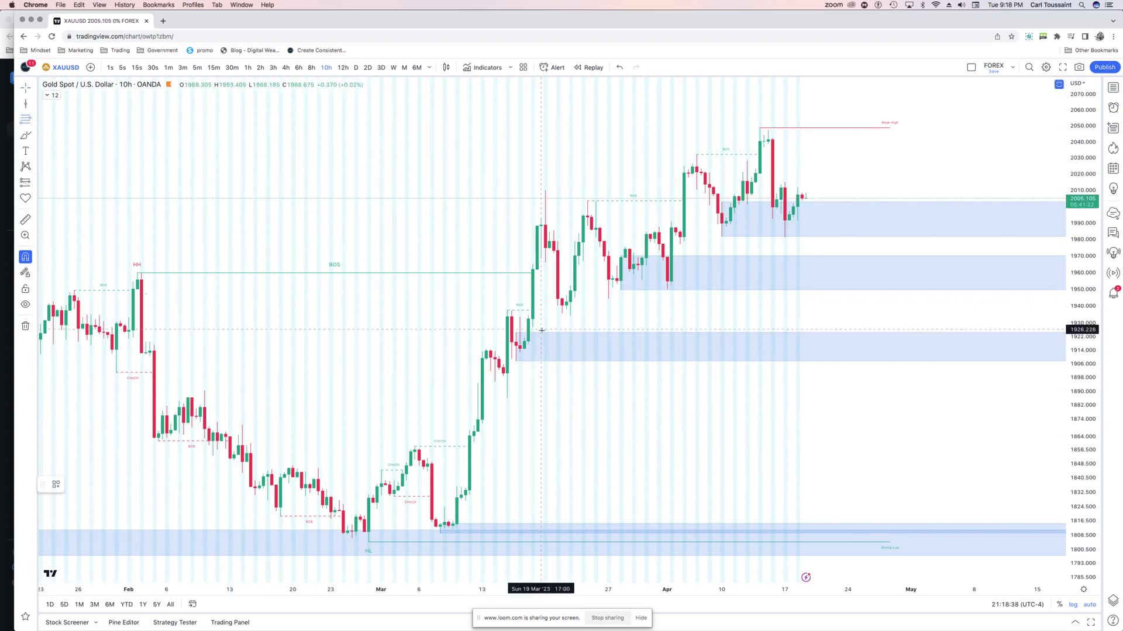
- Draw a Fibonacci retracement from the 1907.560 swing low to the 2009.937 high
{"action": "left_click", "coordinate": [515, 360]}
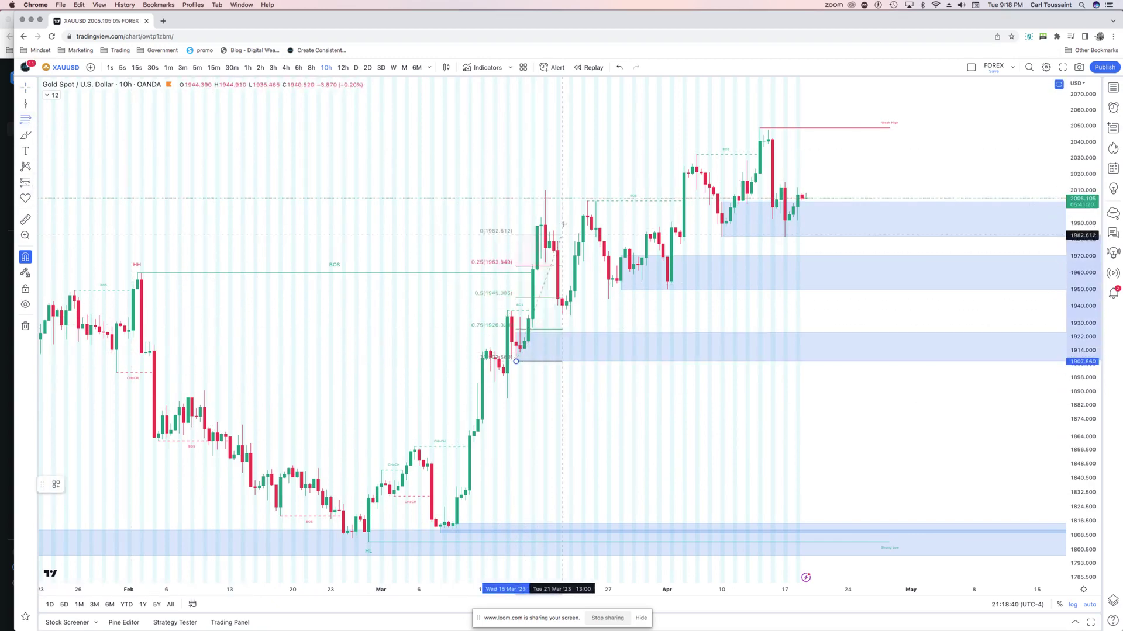
{"action": "left_click", "coordinate": [570, 190]}
{"action": "left_click", "coordinate": [76, 209]}
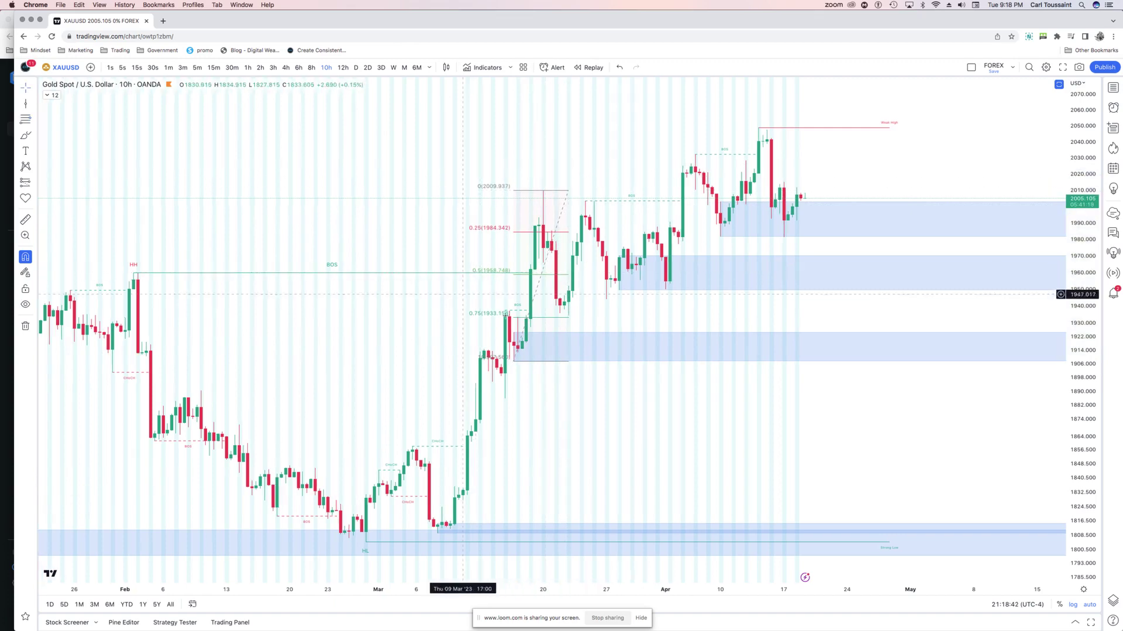
- Place an up-arrow icon in the 1906–1922 zone below the 21 March pullback
{"action": "left_click", "coordinate": [34, 197]}
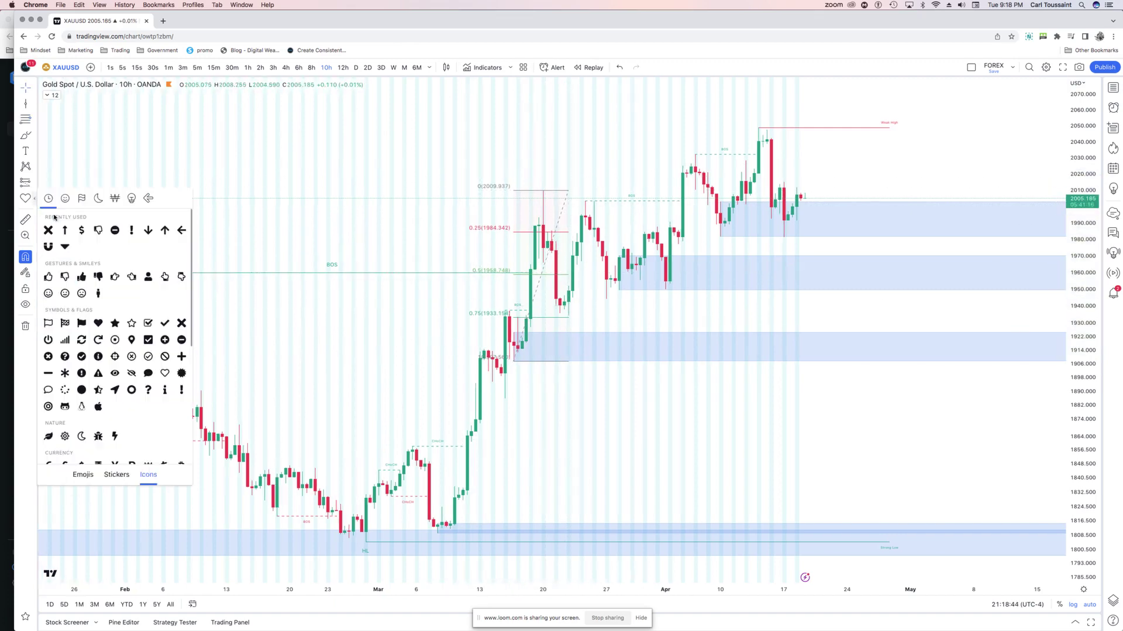
{"action": "left_click", "coordinate": [64, 230]}
{"action": "left_click", "coordinate": [569, 344]}
{"action": "left_click_drag", "start_coordinate": [567, 340], "coordinate": [567, 345]}
{"action": "left_click", "coordinate": [631, 364]}
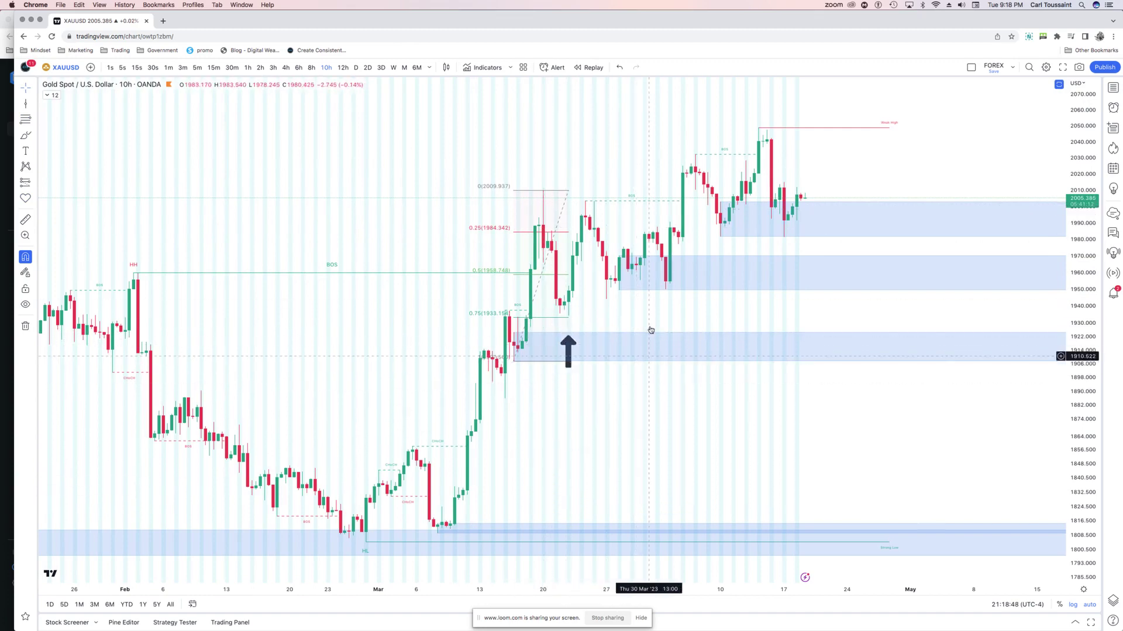
{"action": "scroll", "coordinate": [526, 292], "scroll_direction": "up", "scroll_amount": 2}
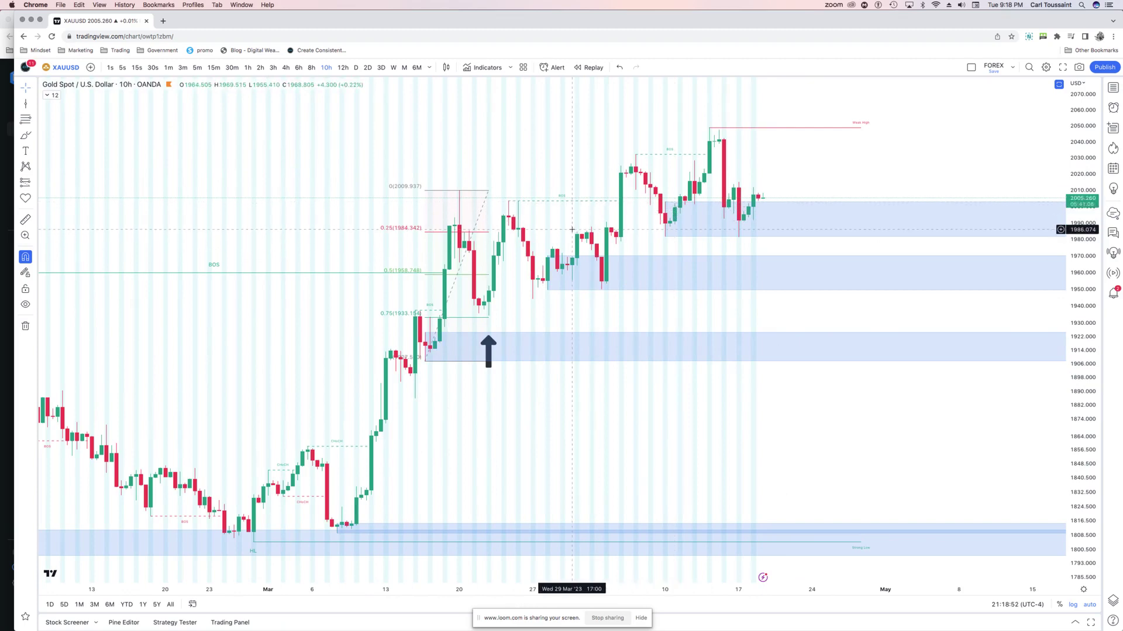
{"action": "scroll", "coordinate": [696, 171], "scroll_direction": "down", "scroll_amount": 1}
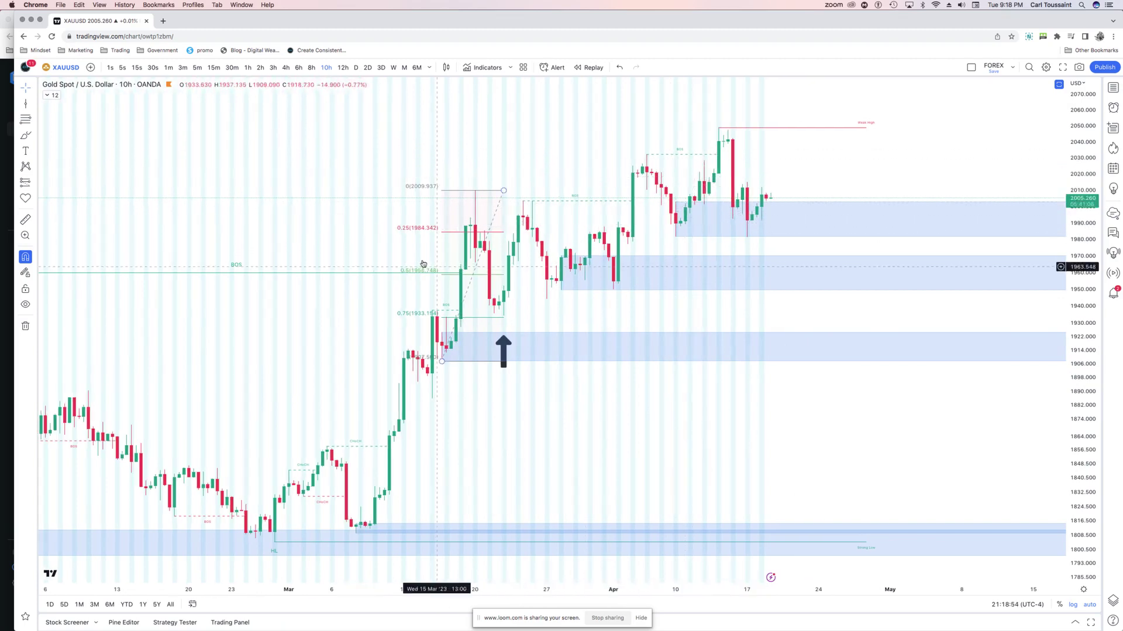
- In the indicator legend, make FVG for efx visible and hide Smart Money Concepts
{"action": "left_click", "coordinate": [49, 97]}
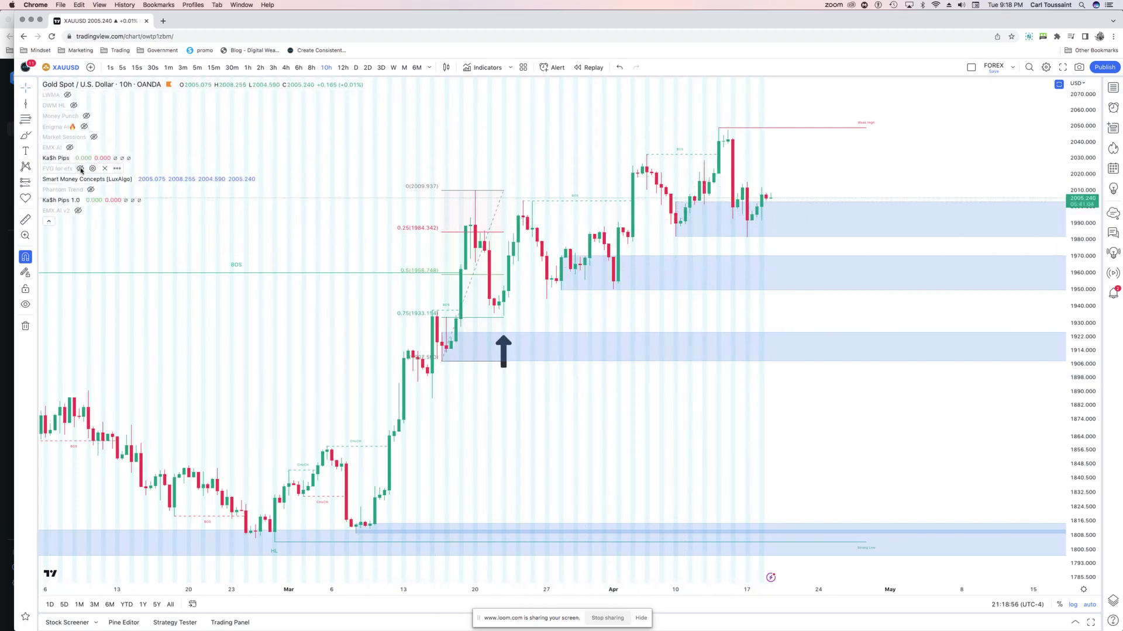
{"action": "left_click", "coordinate": [81, 169]}
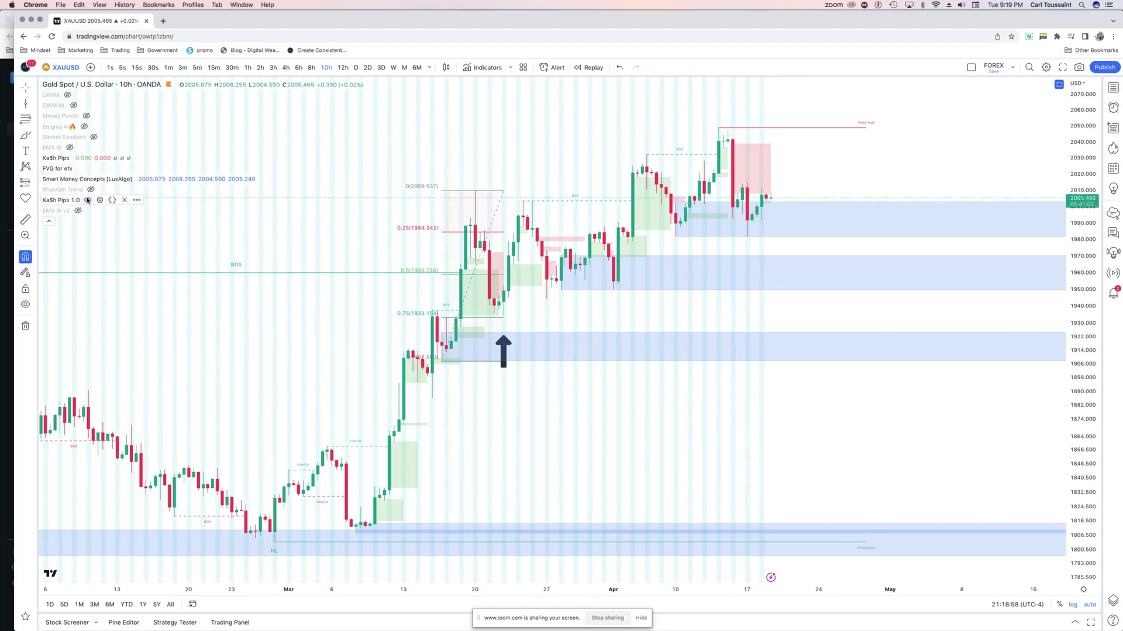
{"action": "left_click", "coordinate": [138, 179]}
{"action": "left_click", "coordinate": [49, 221]}
{"action": "scroll", "coordinate": [325, 268], "scroll_direction": "up", "scroll_amount": 2}
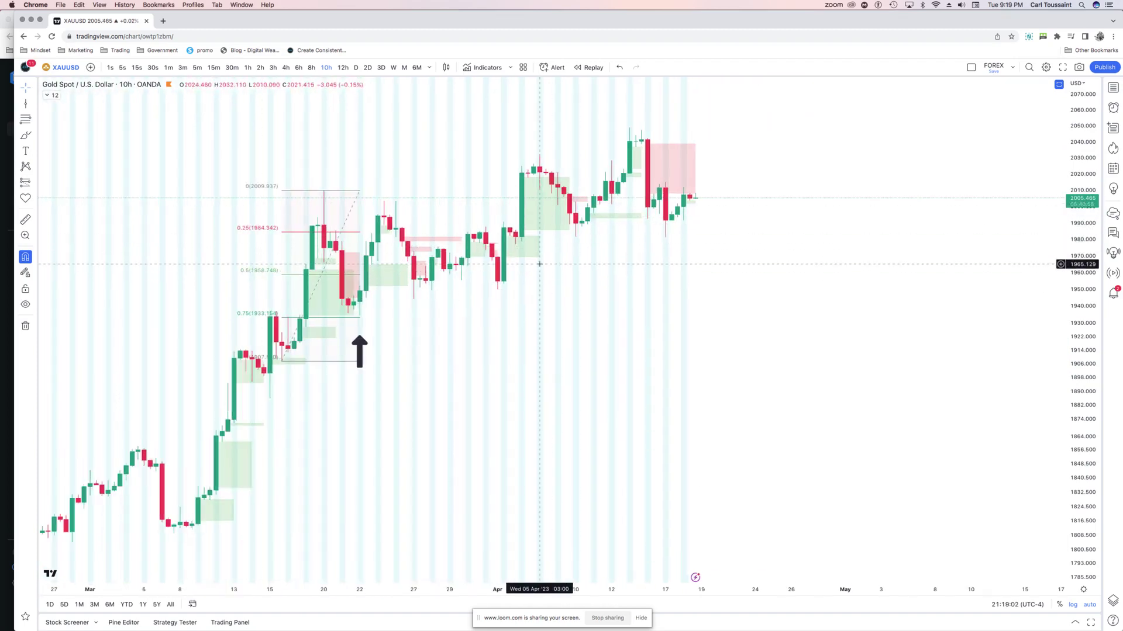
{"action": "scroll", "coordinate": [539, 264], "scroll_direction": "down", "scroll_amount": 2}
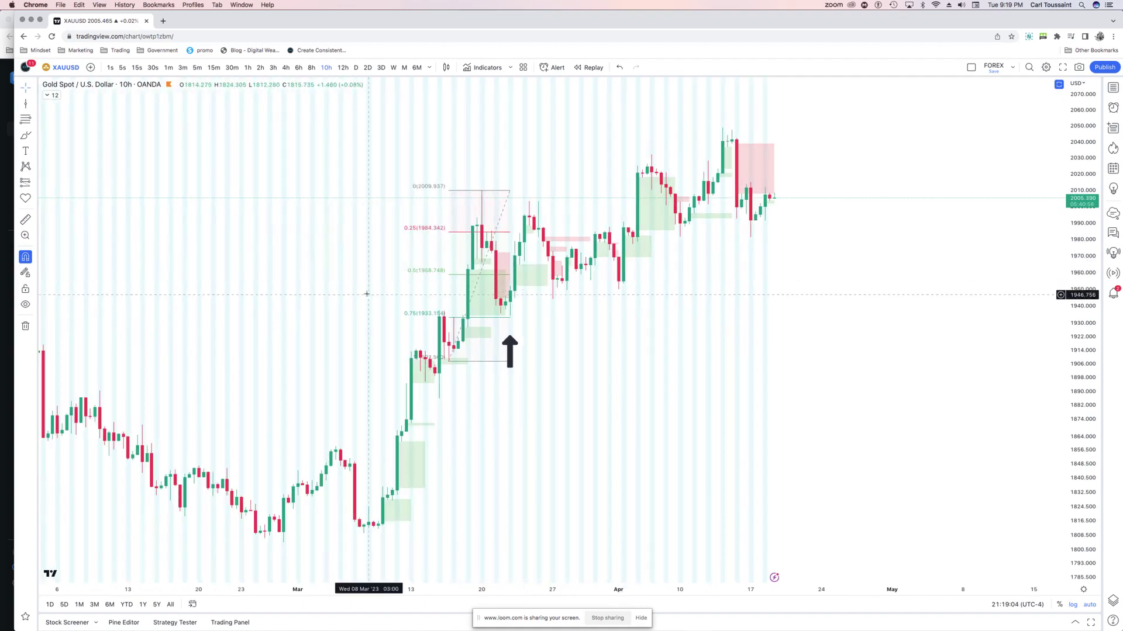